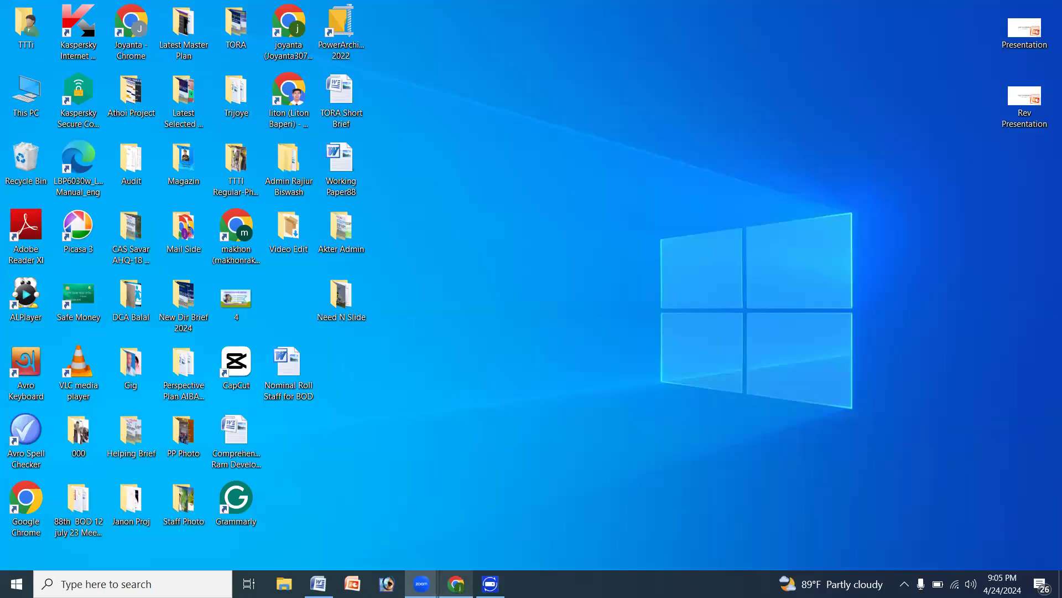
- Switch to Chrome's Facebook home page, minimise the open chat and start creating a new Page
{"action": "mouse_move", "coordinate": [456, 583]}
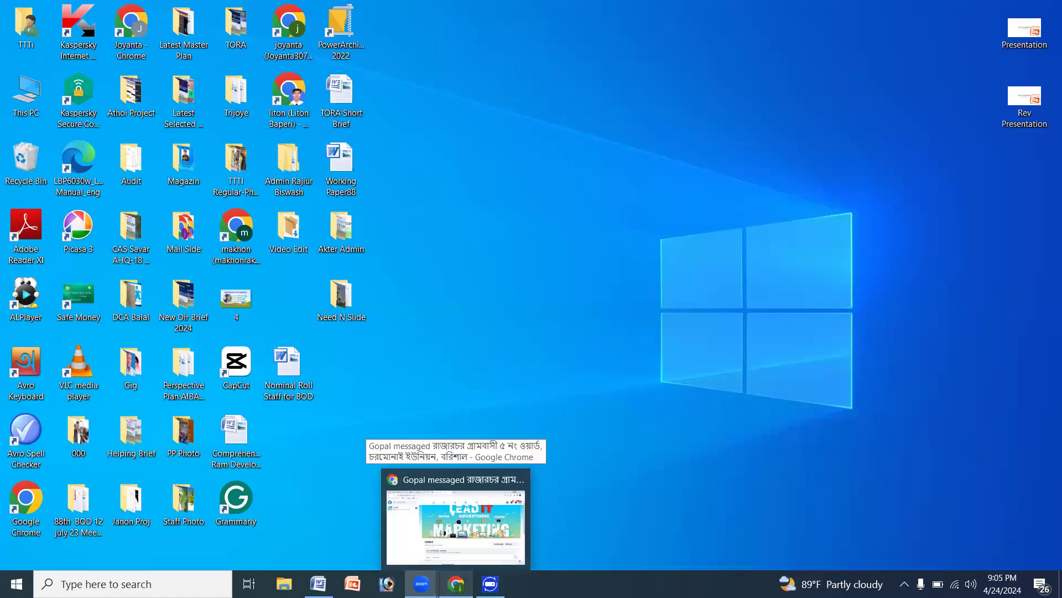
{"action": "left_click", "coordinate": [445, 548]}
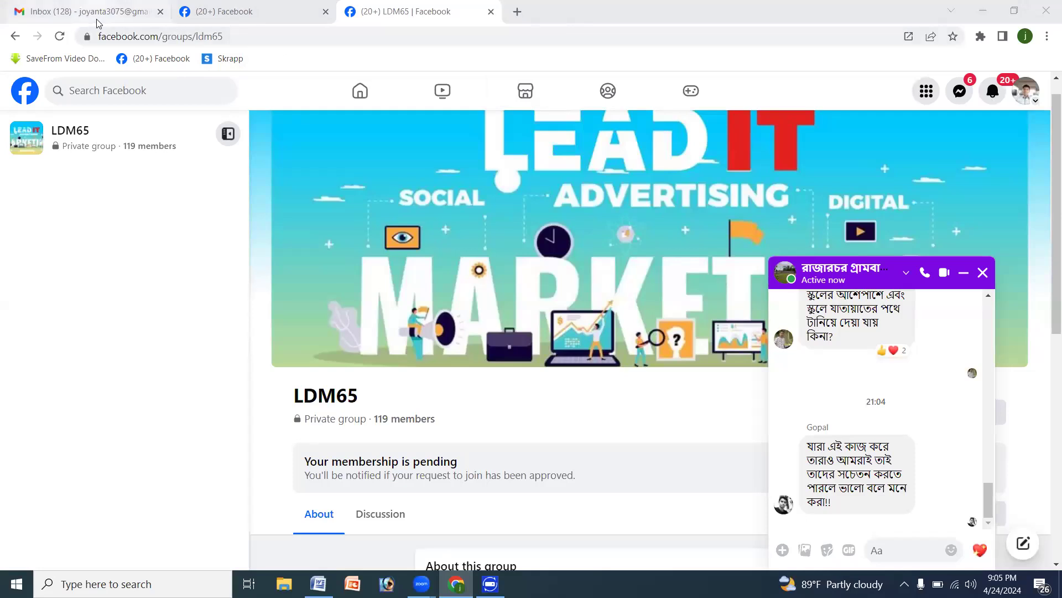
{"action": "left_click", "coordinate": [183, 13]}
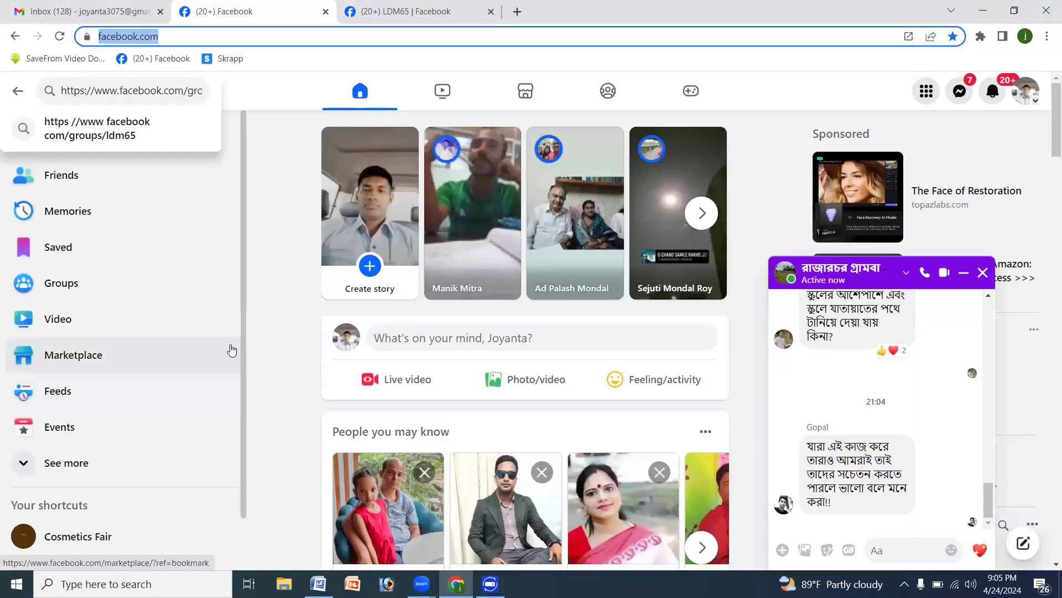
{"action": "left_click", "coordinate": [963, 274]}
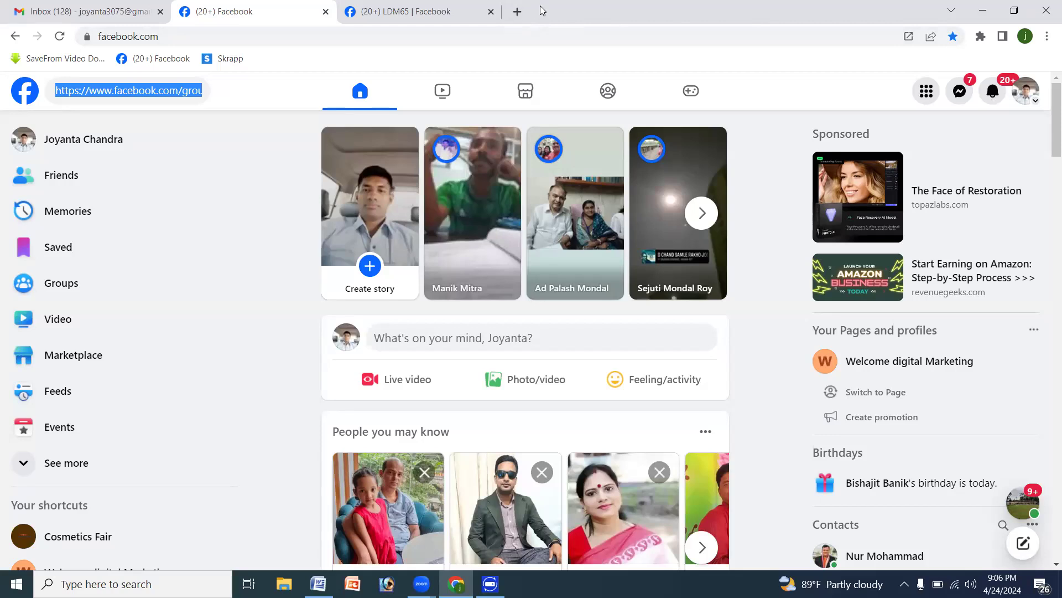
{"action": "left_click", "coordinate": [920, 92]}
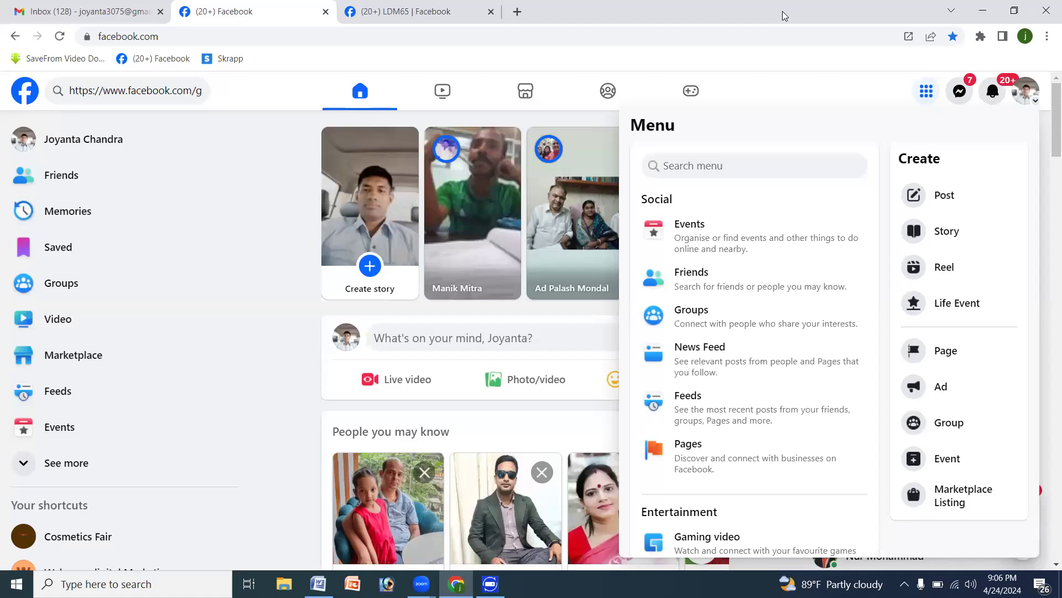
{"action": "left_click", "coordinate": [946, 353]}
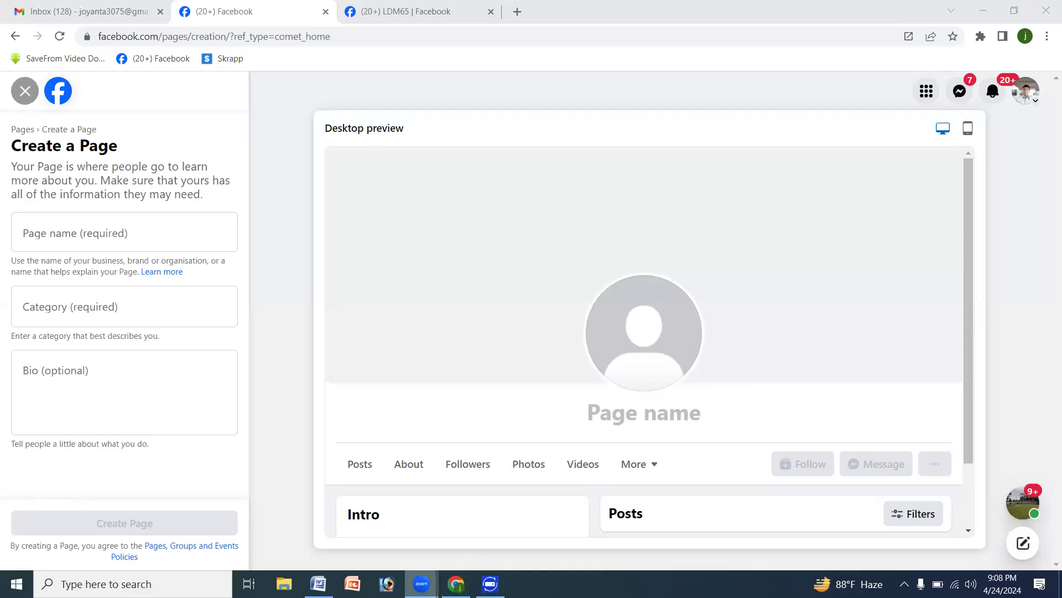
{"action": "mouse_move", "coordinate": [421, 584]}
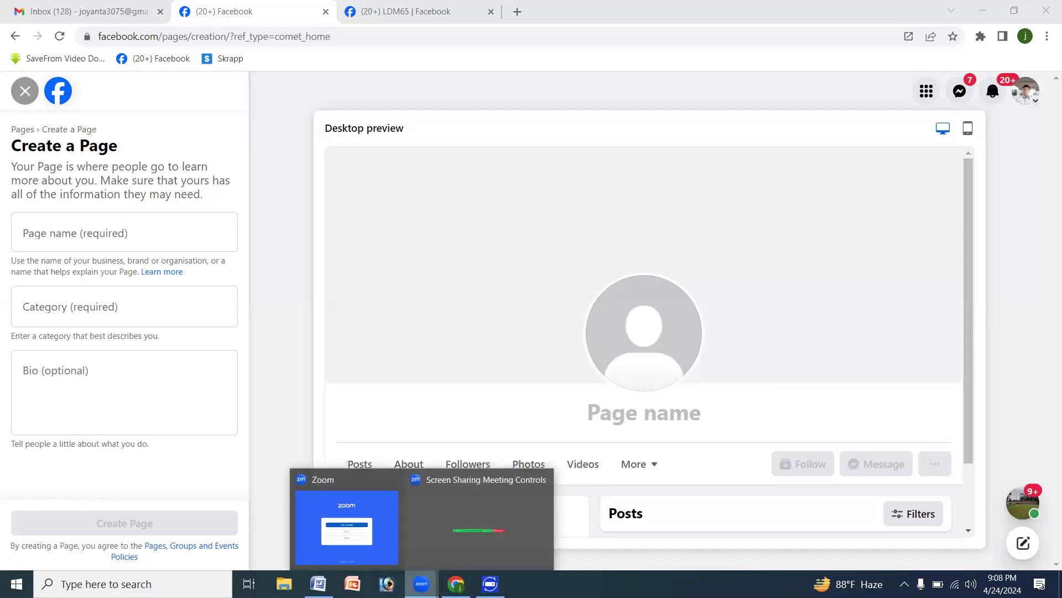
{"action": "left_click", "coordinate": [452, 545]}
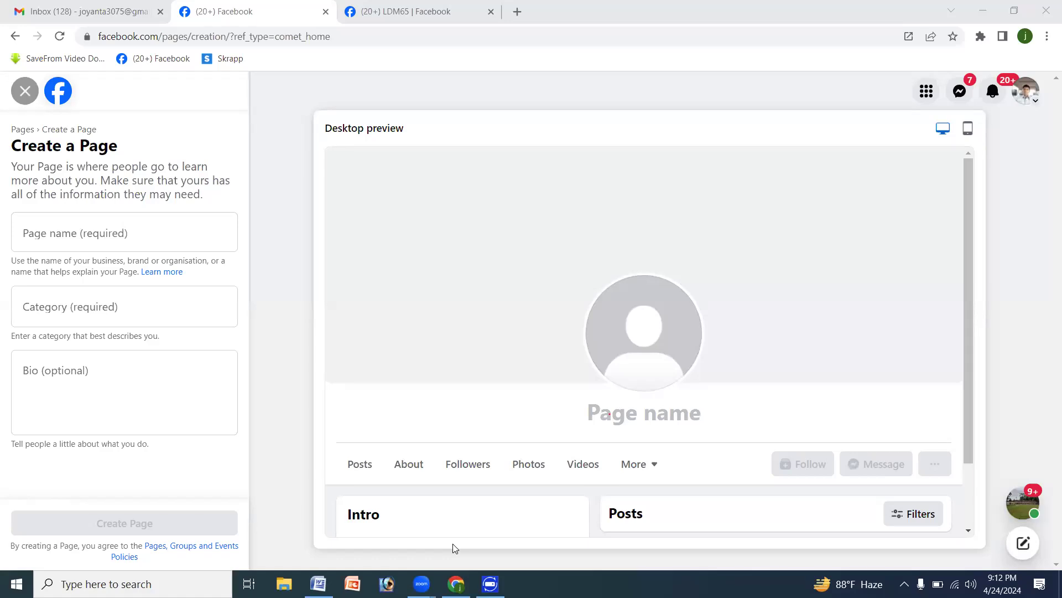
- Name the new Page with the owner's first name followed by "'s Tech World"
{"action": "left_click", "coordinate": [60, 231]}
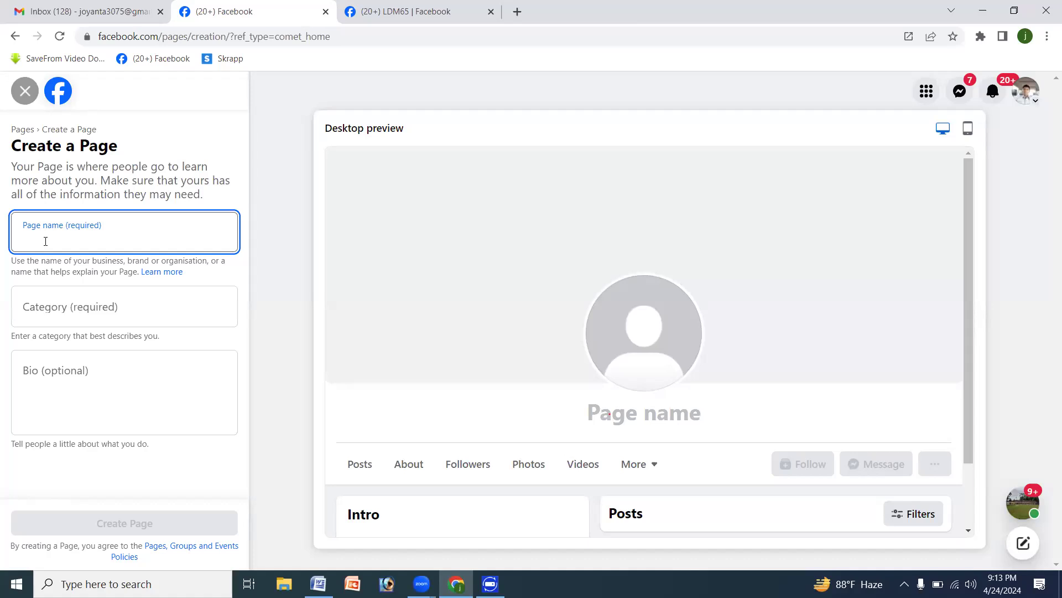
{"action": "type", "text": "DM"}
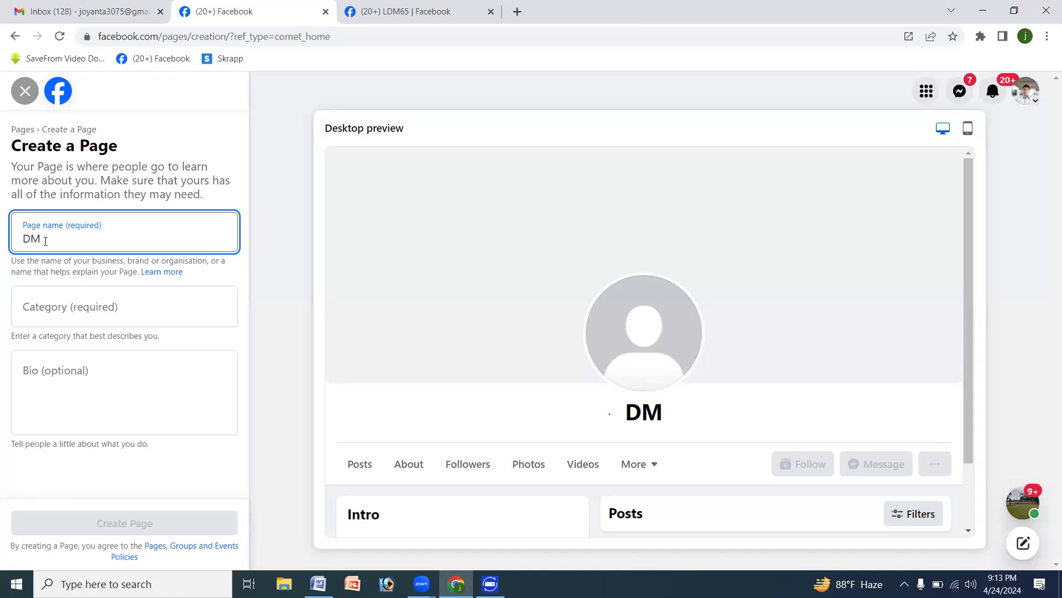
{"action": "key", "text": "BackSpace"}
{"action": "key", "text": "BackSpace"}
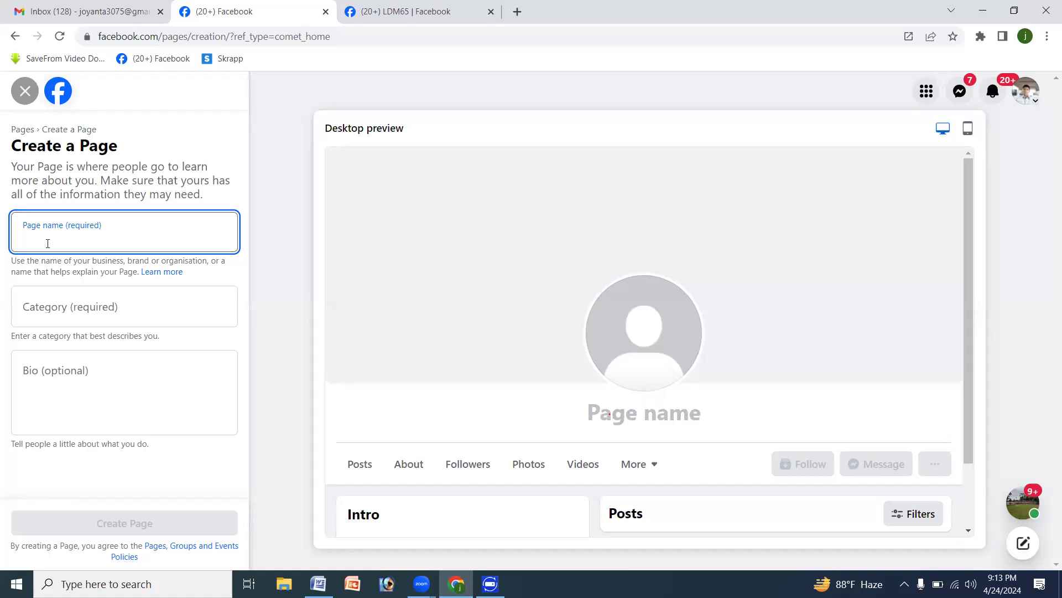
{"action": "type", "text": "Joyon"}
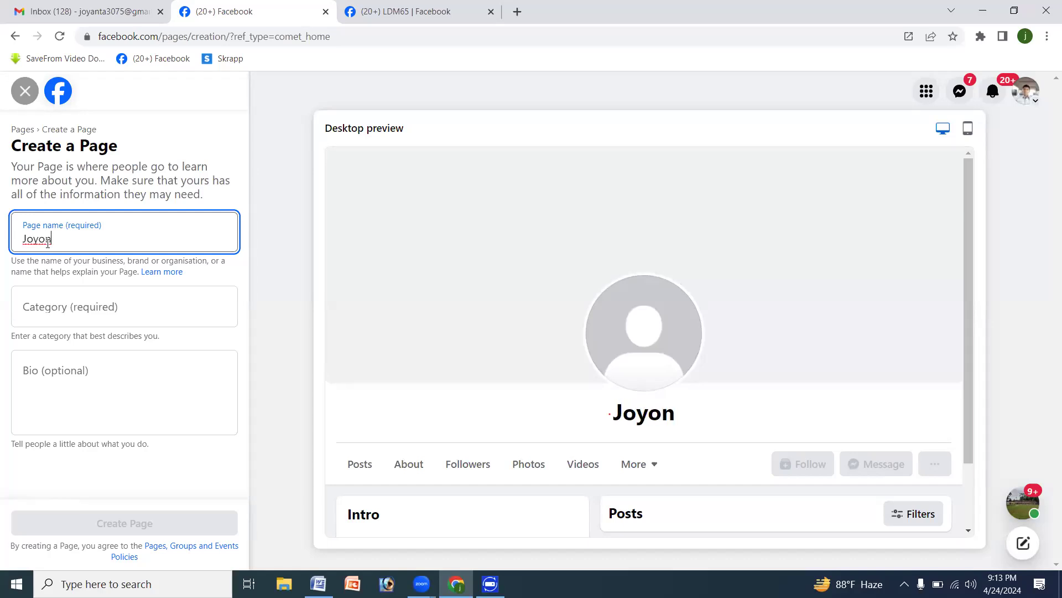
{"action": "key", "text": "BackSpace"}
{"action": "key", "text": "BackSpace"}
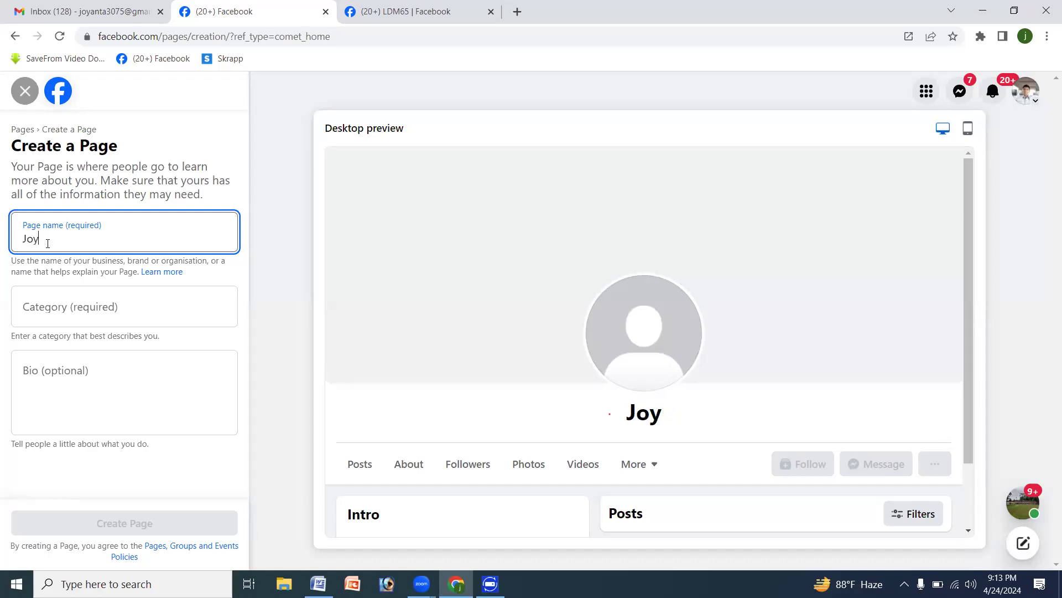
{"action": "type", "text": "anta"}
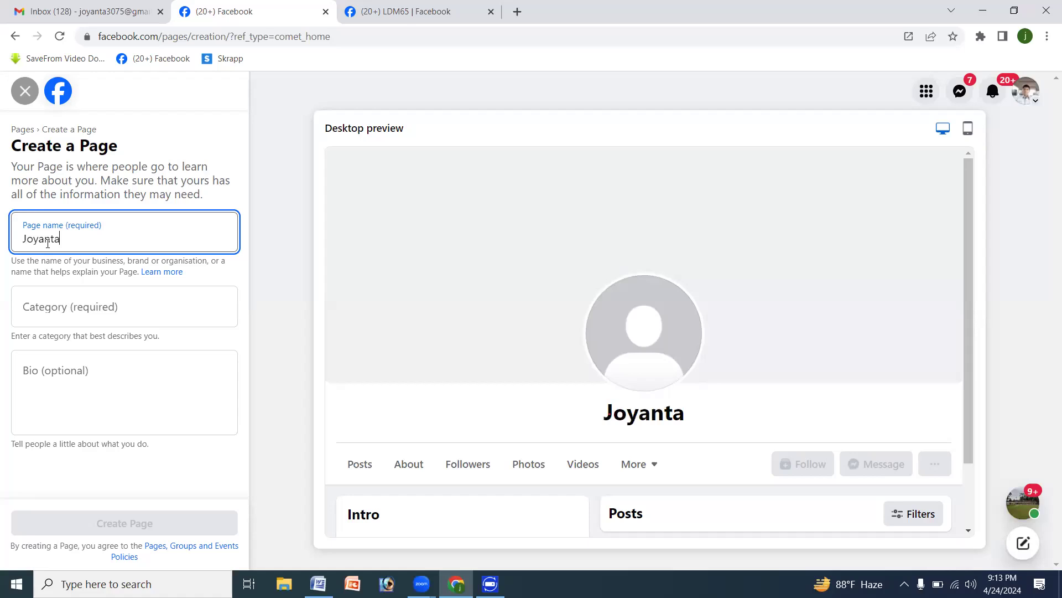
{"action": "type", "text": "'s"}
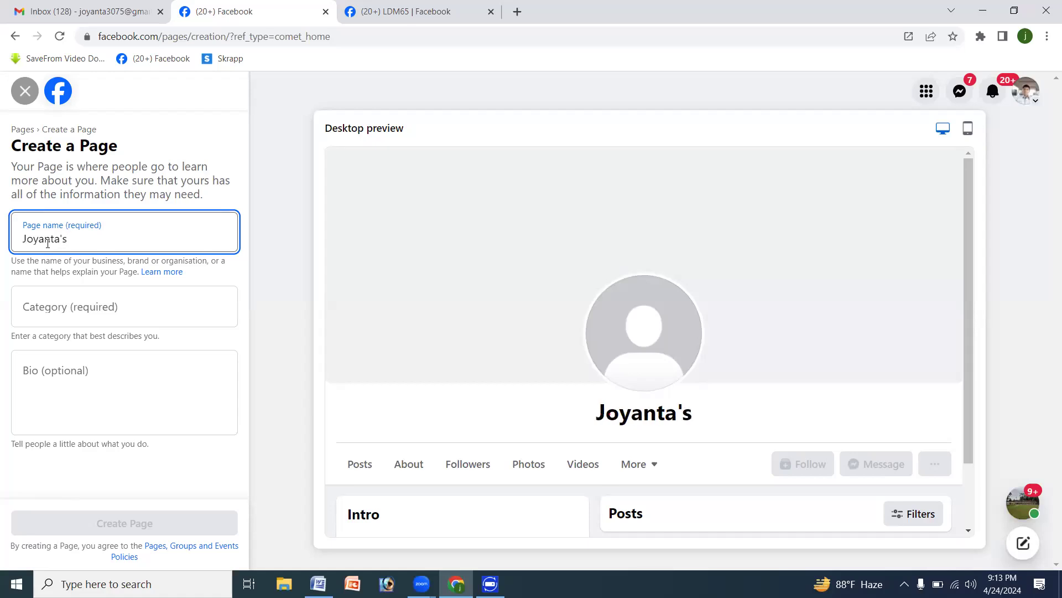
{"action": "type", "text": " Tech Wor"}
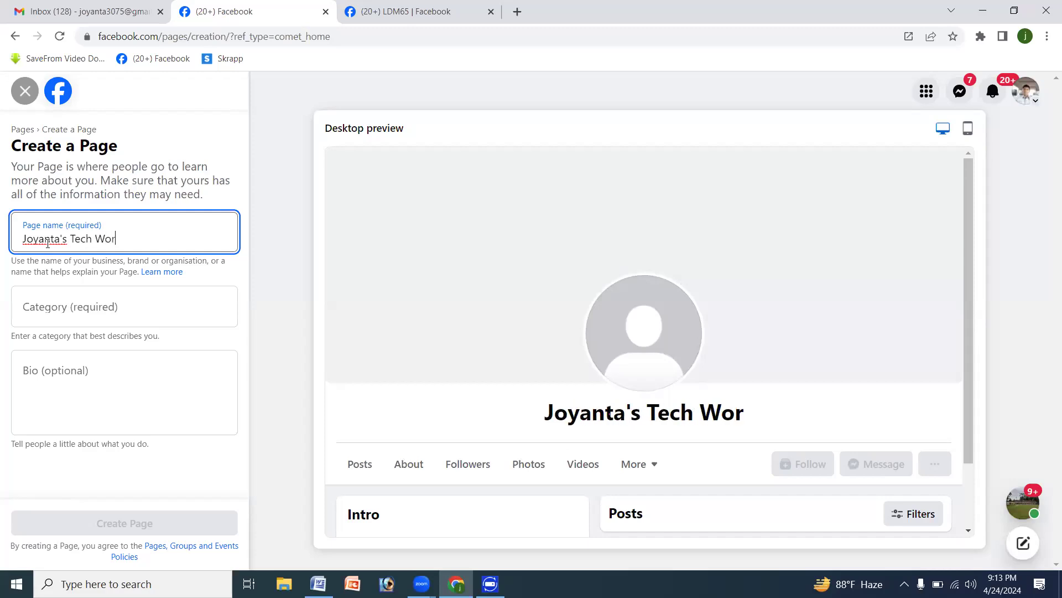
{"action": "type", "text": "ld"}
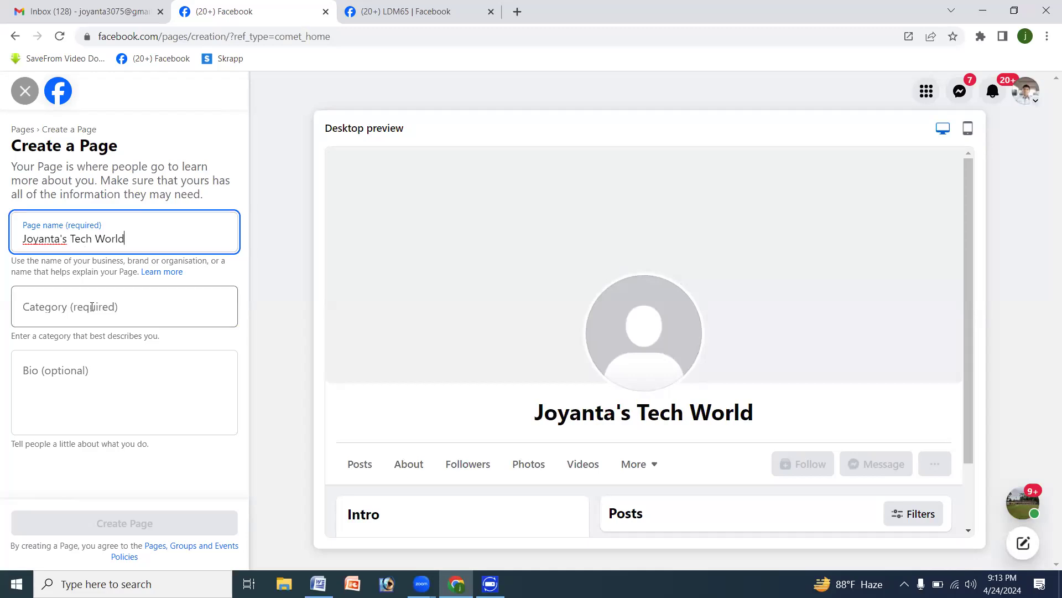
- Browse the Page category suggestions for "Cloth" and clear the entry
{"action": "left_click", "coordinate": [59, 311]}
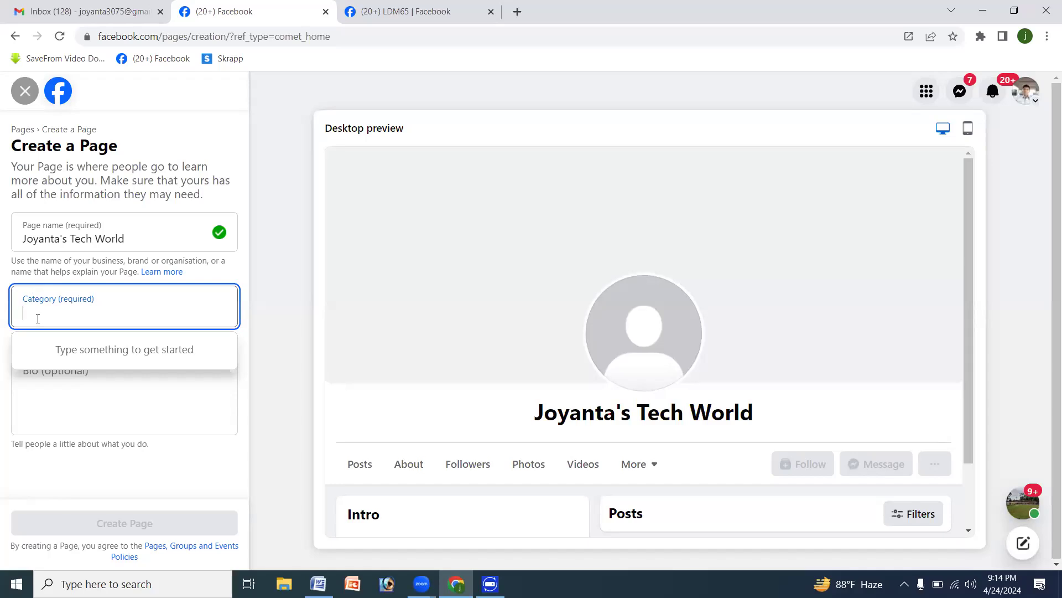
{"action": "type", "text": "C"}
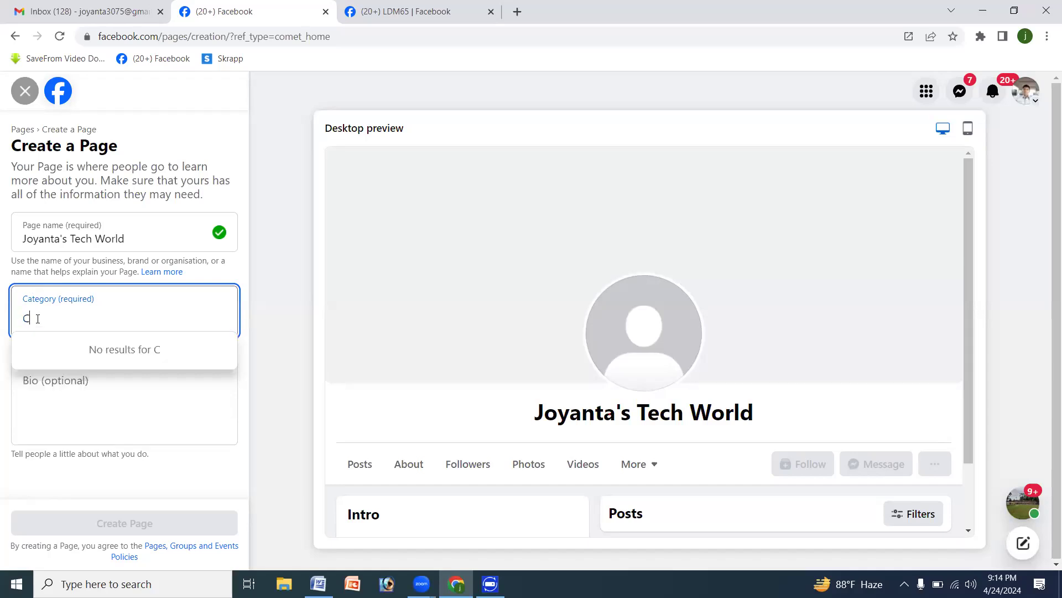
{"action": "type", "text": "loth"}
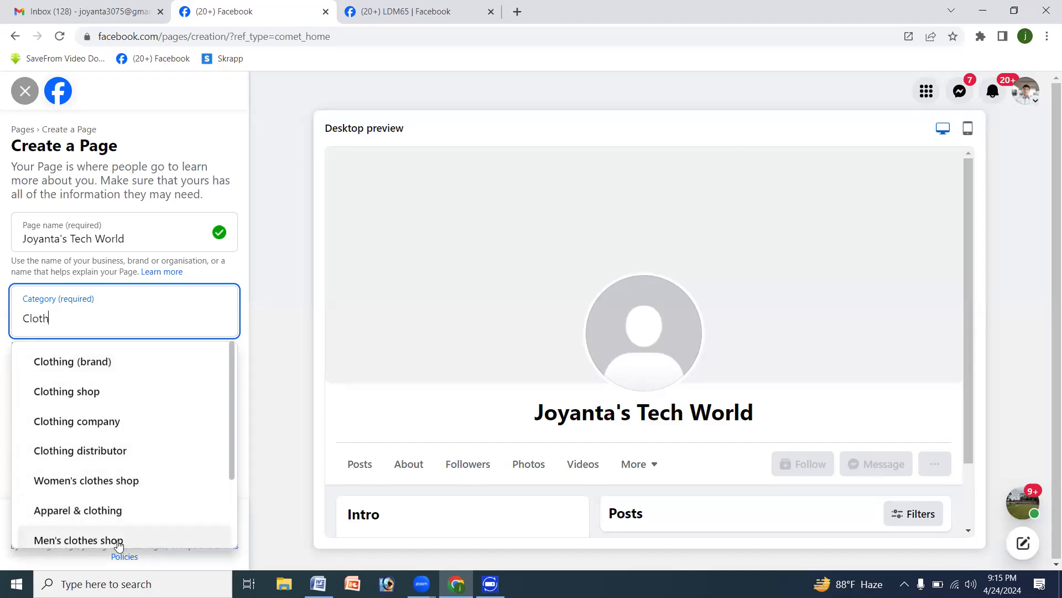
{"action": "left_click_drag", "start_coordinate": [227, 440], "coordinate": [220, 551]}
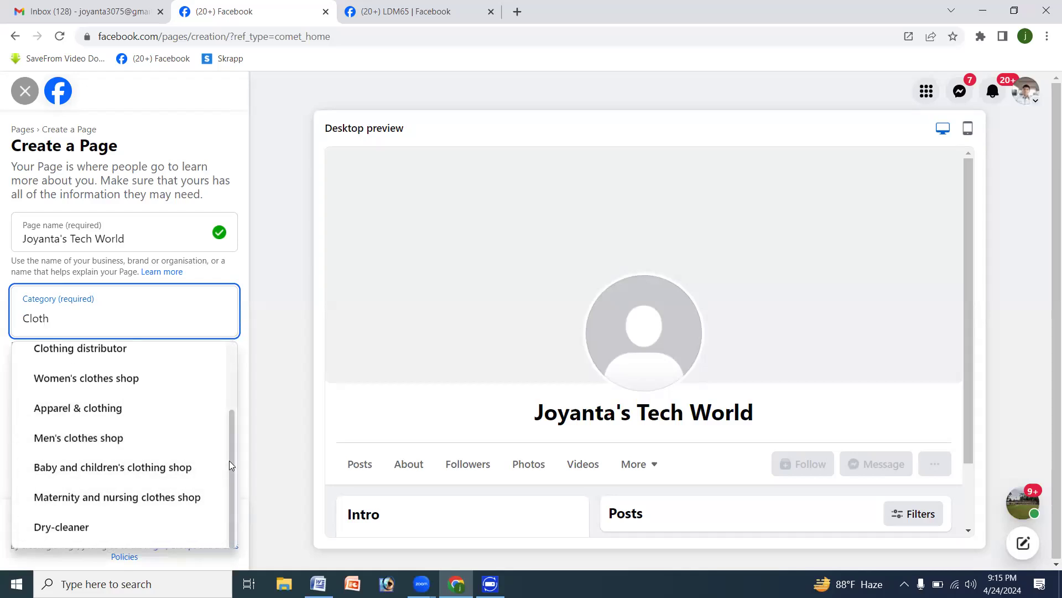
{"action": "left_click_drag", "start_coordinate": [229, 460], "coordinate": [254, 347]}
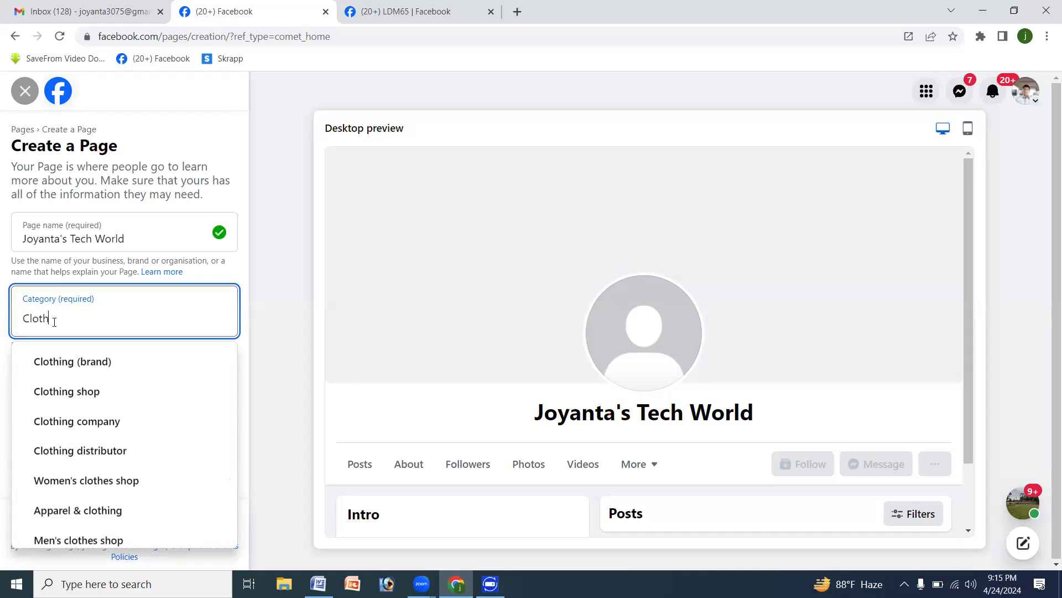
{"action": "key", "text": "BackSpace"}
{"action": "key", "text": "BackSpace"}
{"action": "key", "text": "BackSpace"}
{"action": "key", "text": "BackSpace"}
{"action": "key", "text": "BackSpace"}
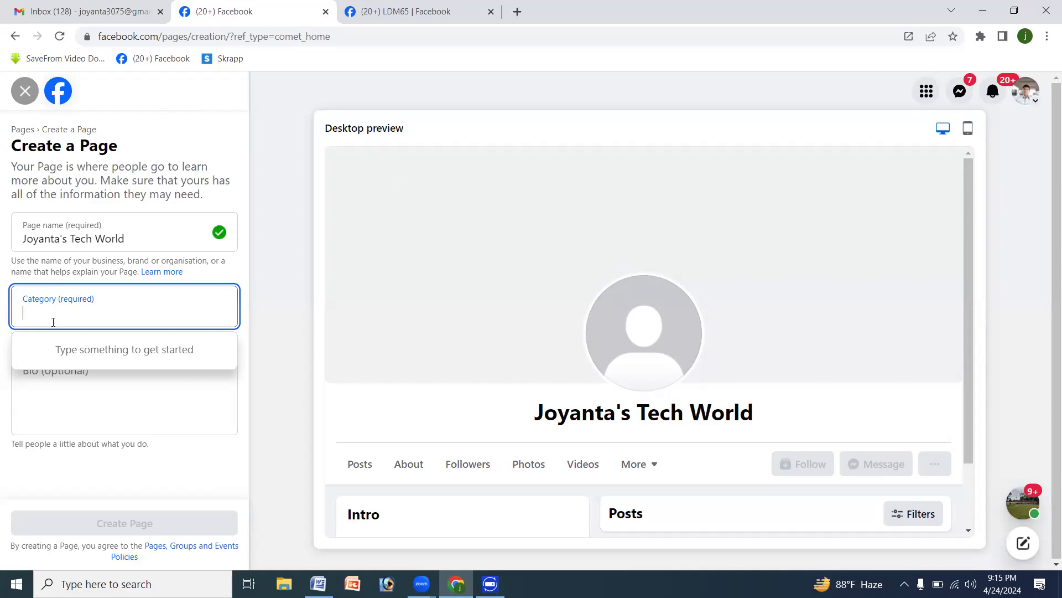
- Search the categories for "Educatio" and set the Page category to Educational consultant
{"action": "type", "text": "Ed"}
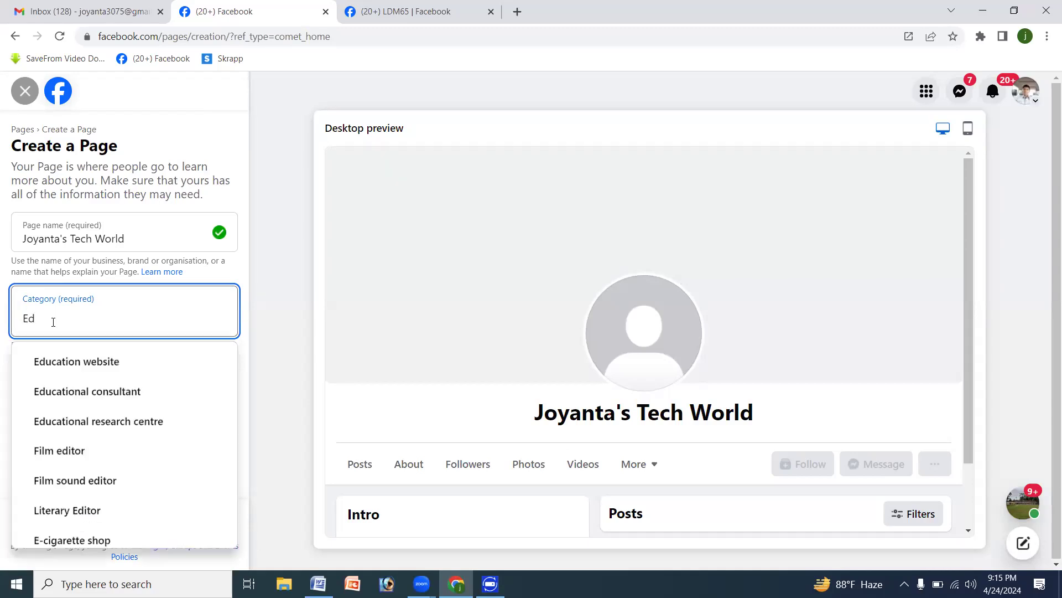
{"action": "type", "text": "ucatio"}
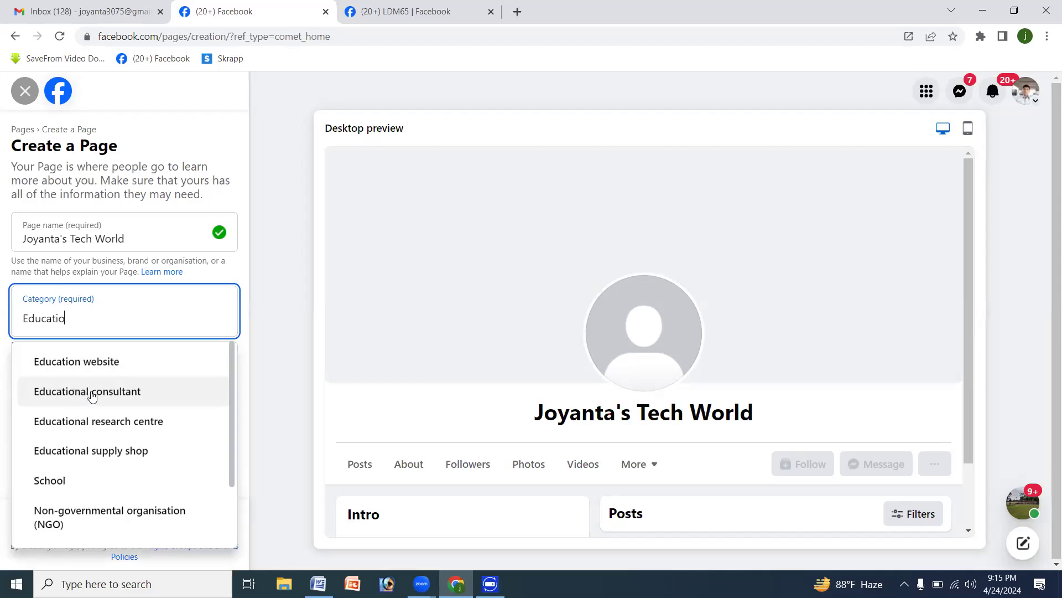
{"action": "left_click", "coordinate": [92, 393]}
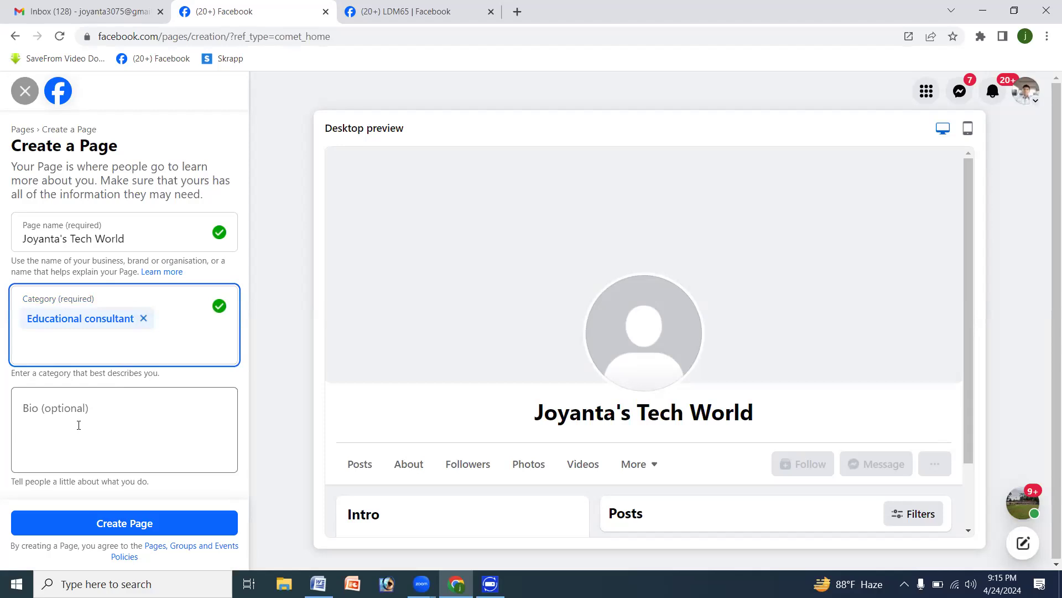
- Start the Page's bio with the owner's first name followed by "'s Tech World"
{"action": "left_click", "coordinate": [54, 408]}
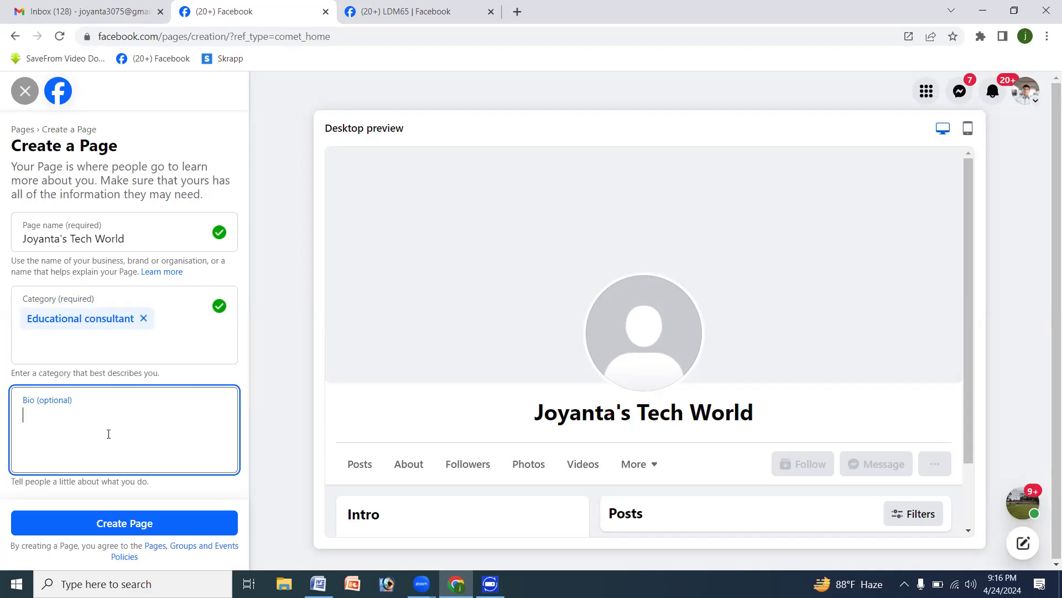
{"action": "type", "text": "Joyanta's"}
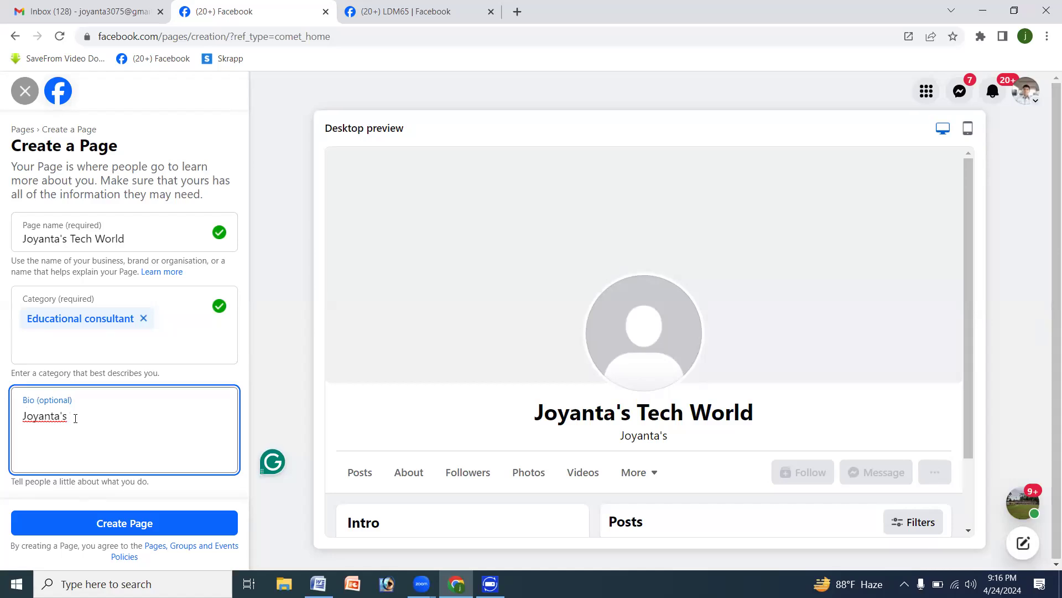
{"action": "type", "text": "Tw"}
{"action": "key", "text": "BackSpace"}
{"action": "type", "text": "ech W"}
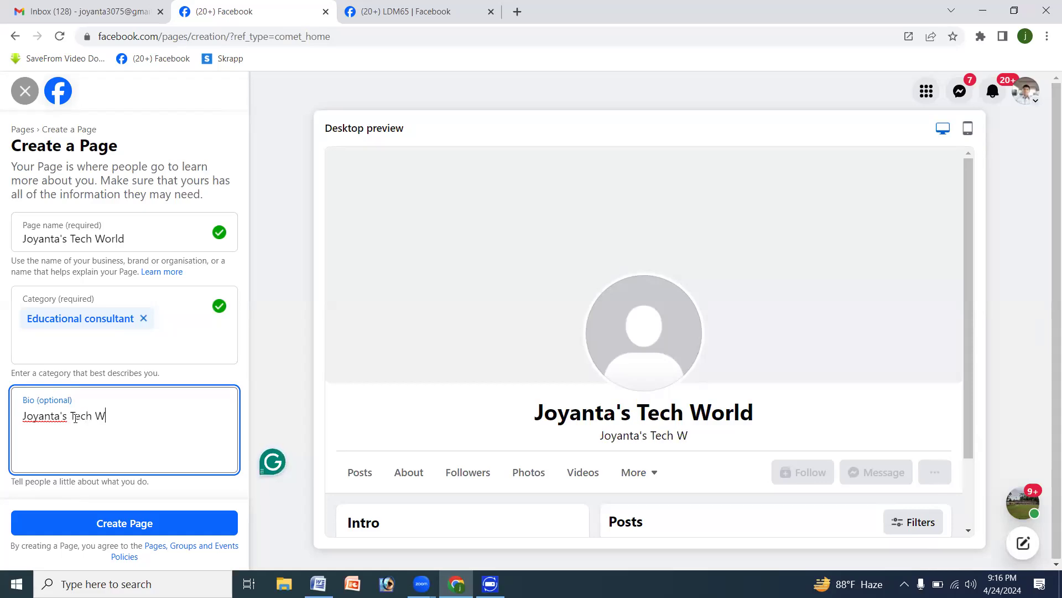
{"action": "type", "text": "orl"}
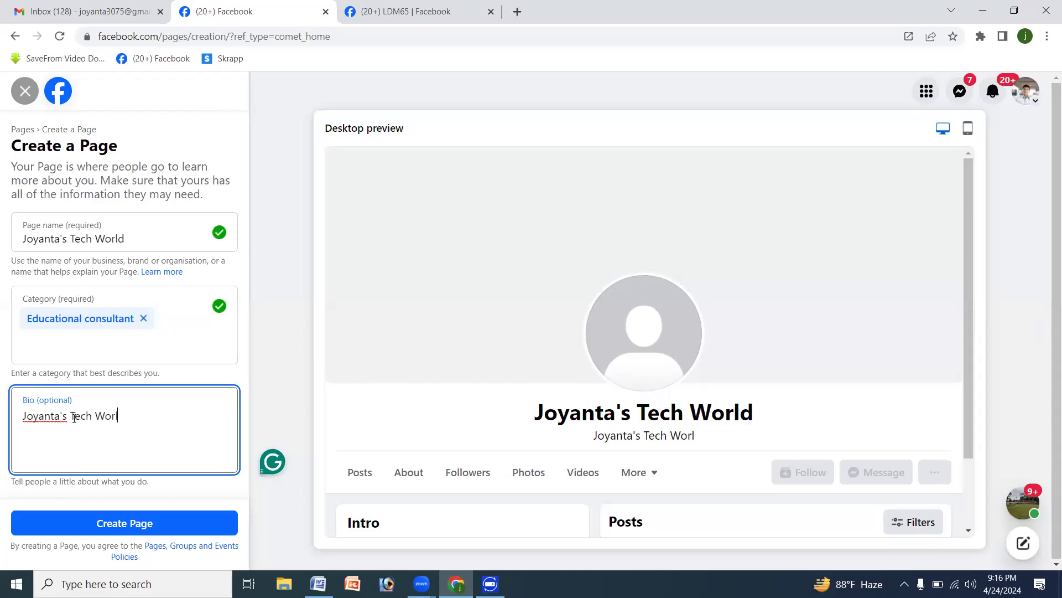
{"action": "type", "text": "d is an educational"}
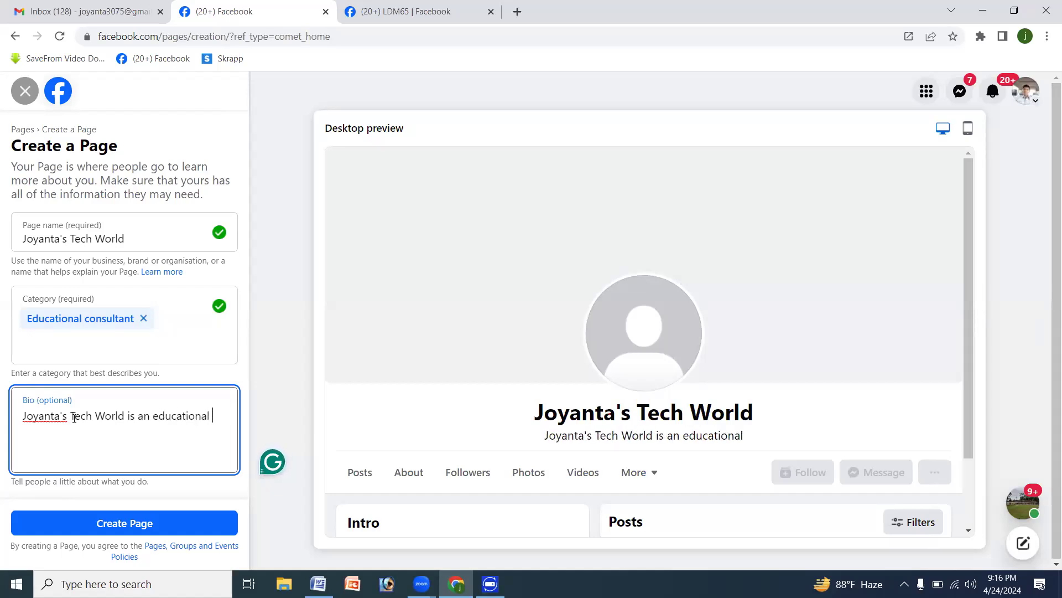
{"action": "type", "text": " consult"}
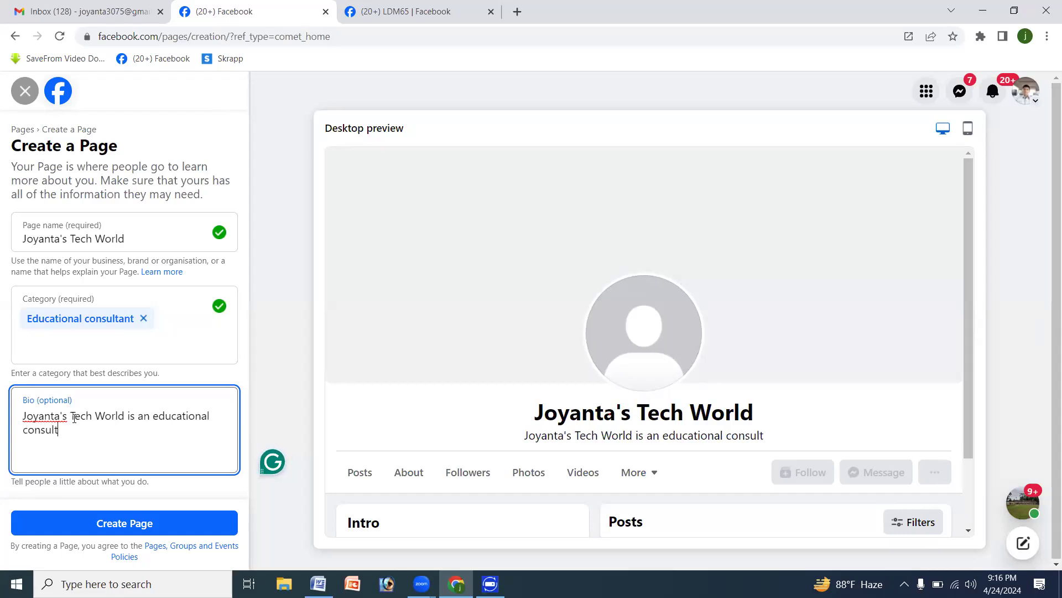
{"action": "type", "text": "ancy page for helping the"}
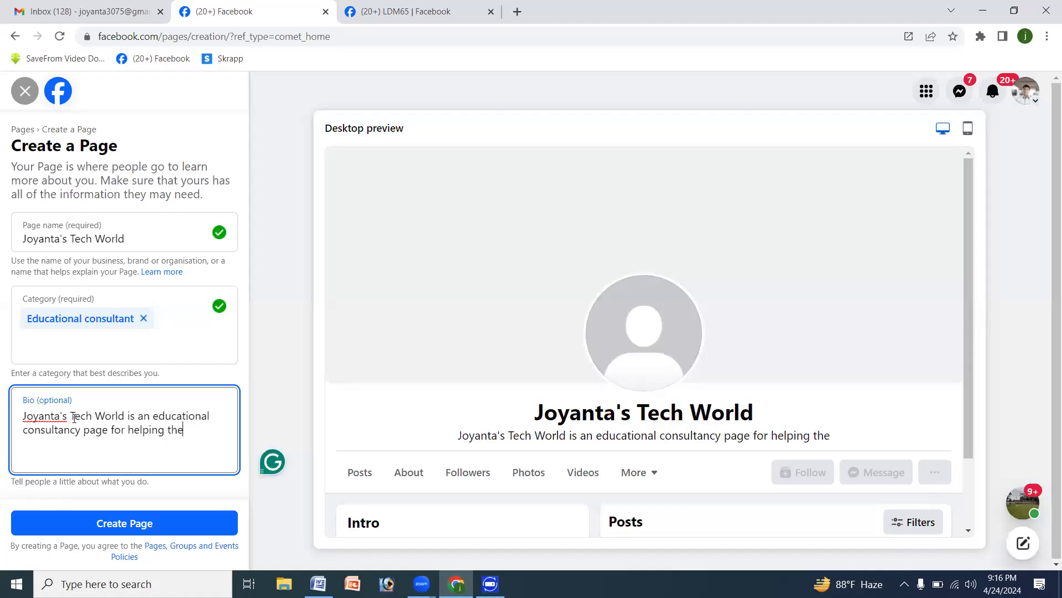
{"action": "type", "text": " di"}
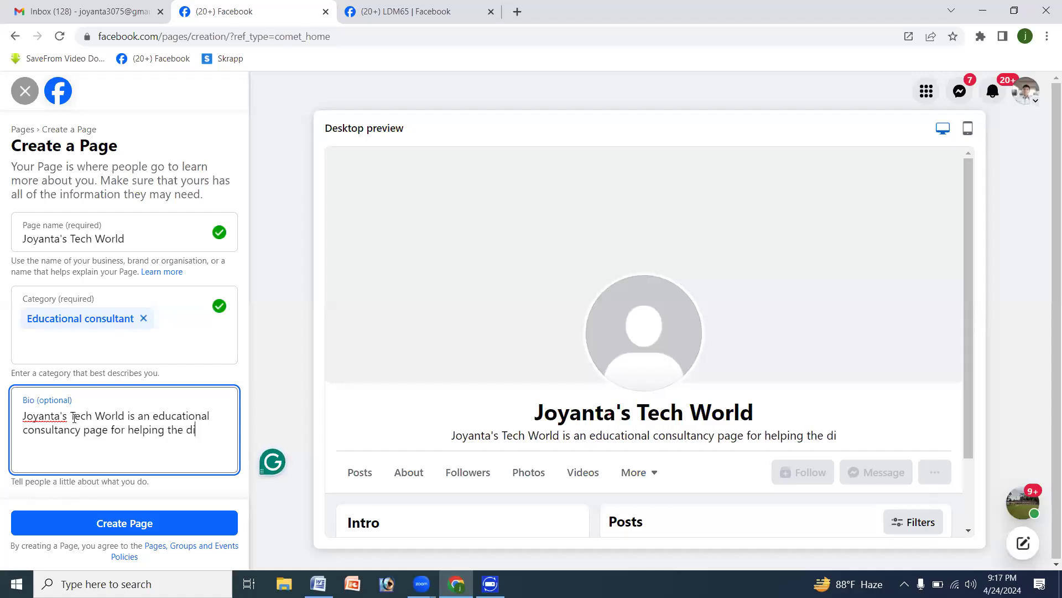
{"action": "type", "text": "gital"}
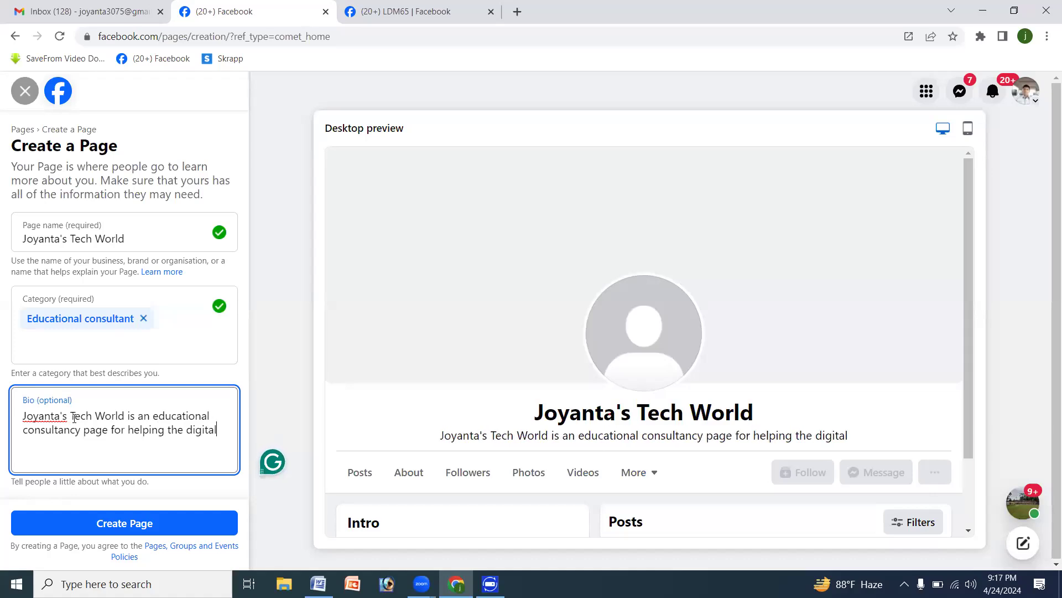
{"action": "type", "text": " M"}
- Complete the bio sentence with "digital marketers and freelancers of Bangledesh"
{"action": "key", "text": "BackSpace"}
{"action": "type", "text": "marketers an"}
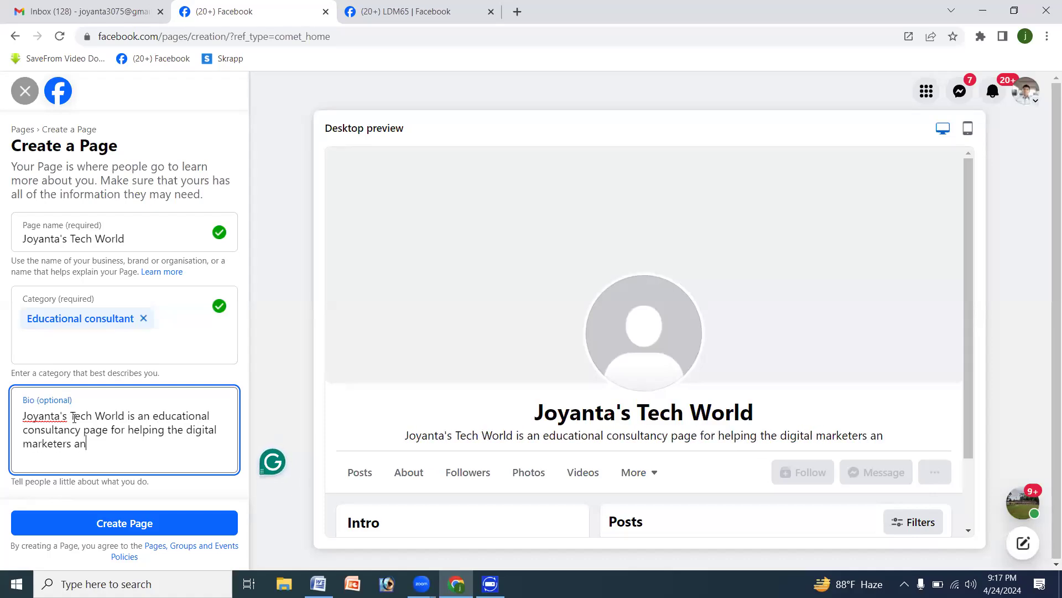
{"action": "type", "text": "d fre"}
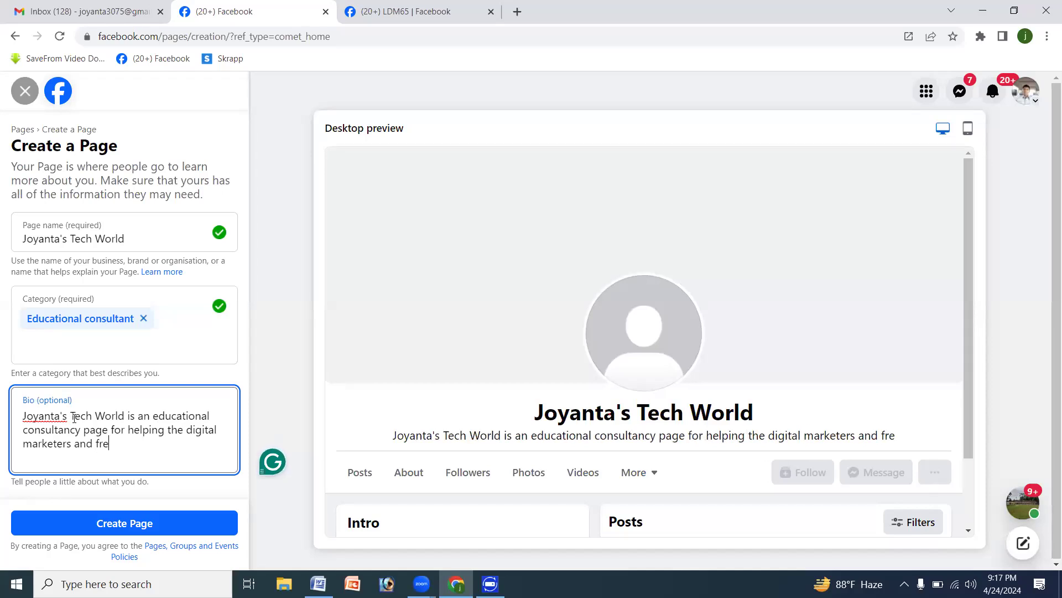
{"action": "type", "text": "elancers"}
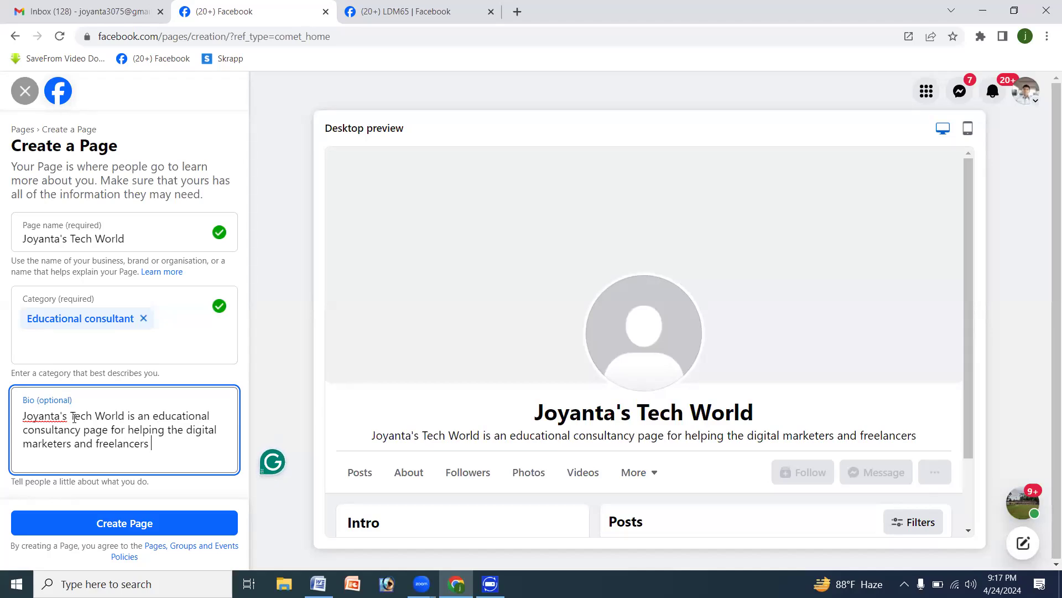
{"action": "type", "text": " of"}
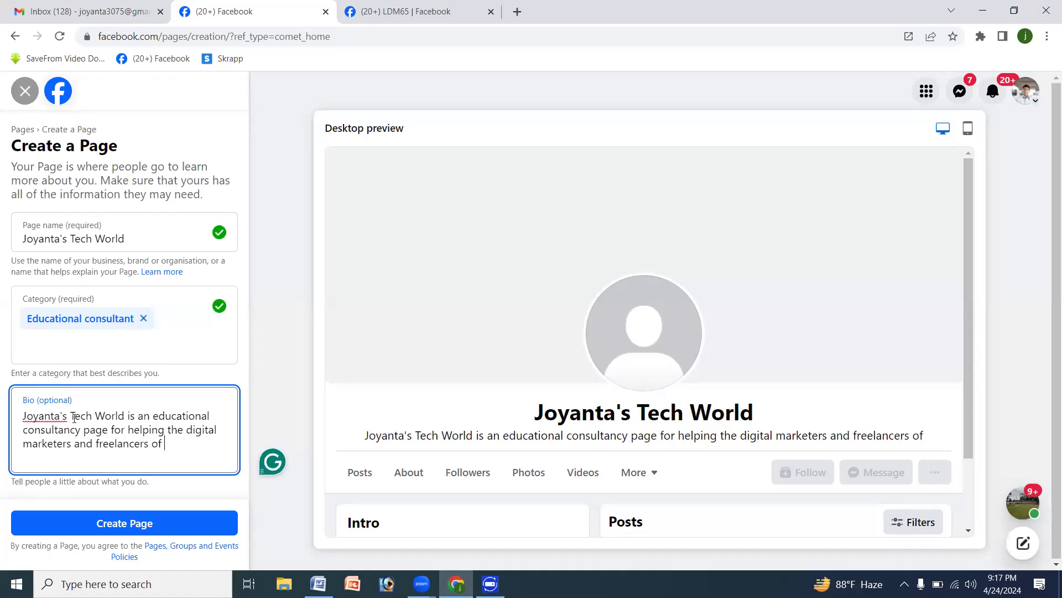
{"action": "type", "text": " Ban"}
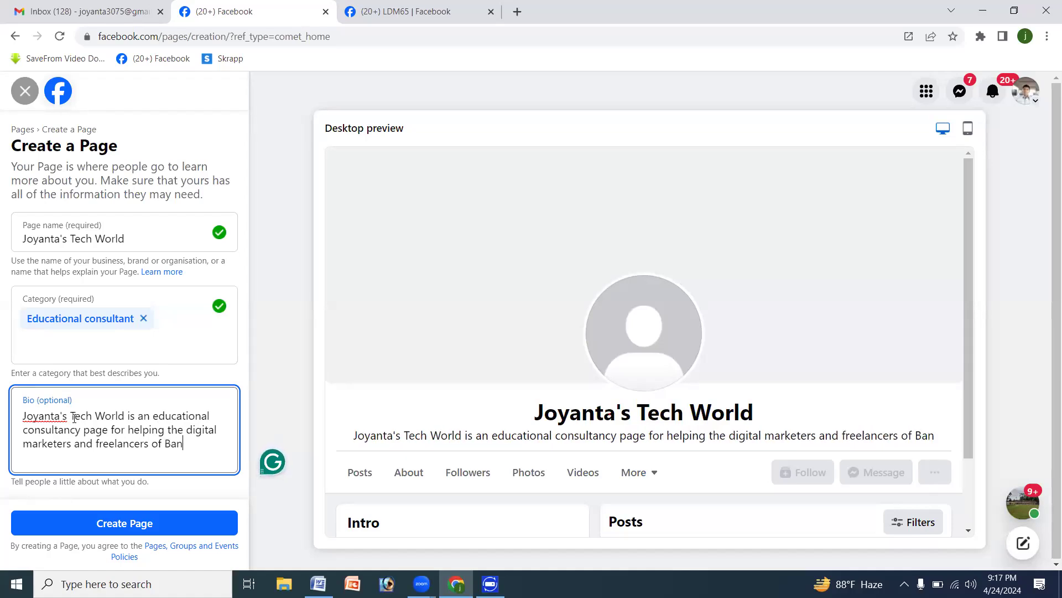
{"action": "type", "text": "gledesh"}
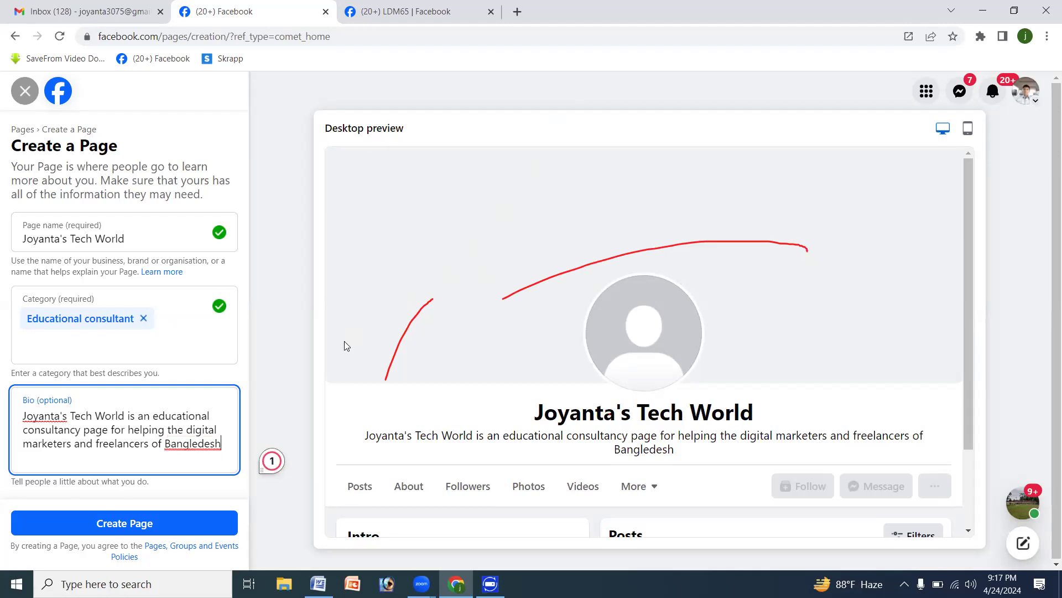
- Correct the country's spelling in the bio to "Bangladesh" and leave the bio field
{"action": "left_click", "coordinate": [197, 442]}
{"action": "key", "text": "BackSpace"}
{"action": "type", "text": "a"}
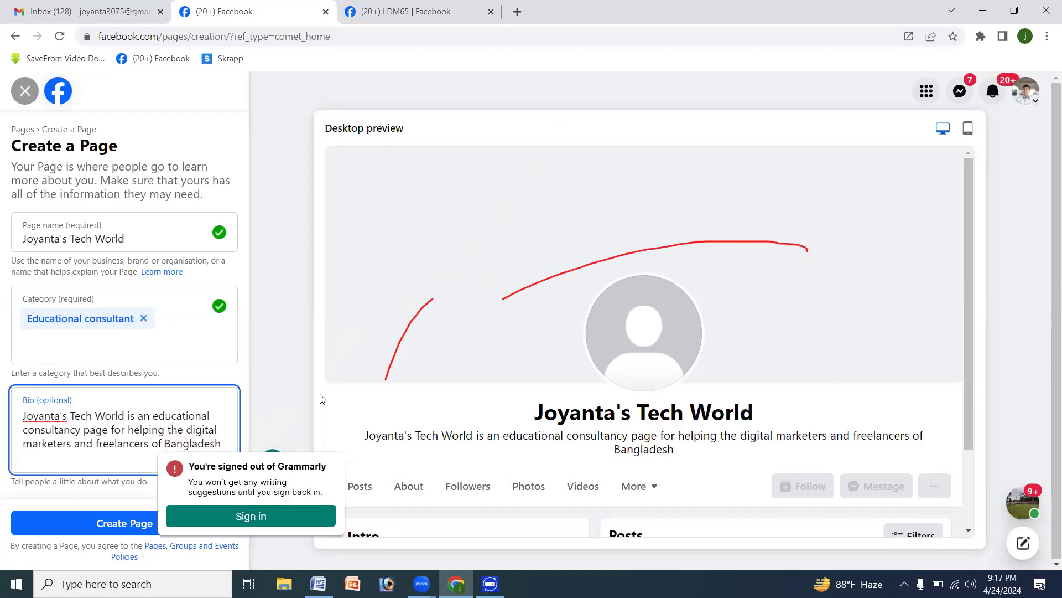
{"action": "left_click", "coordinate": [292, 388]}
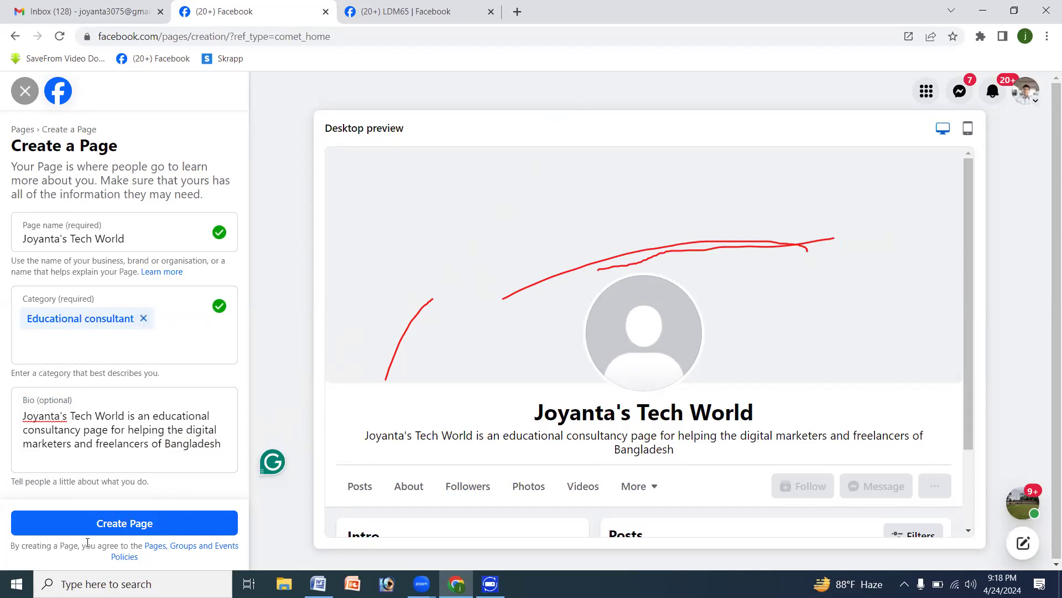
- Try to create the Page with the entered name, category and bio, and dismiss the notice
{"action": "left_click", "coordinate": [118, 526]}
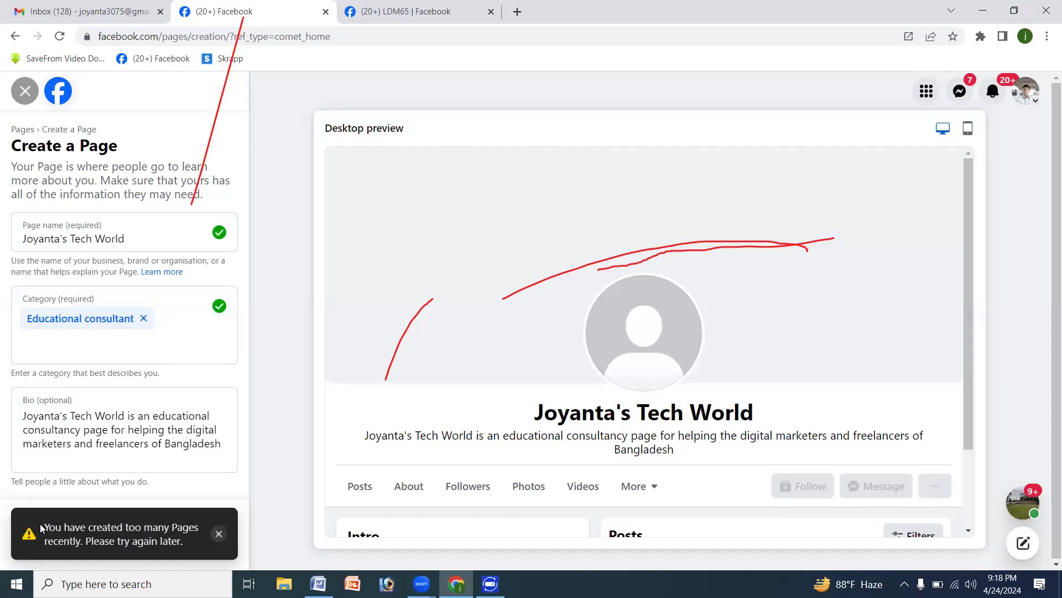
{"action": "left_click_drag", "start_coordinate": [45, 523], "coordinate": [184, 551]}
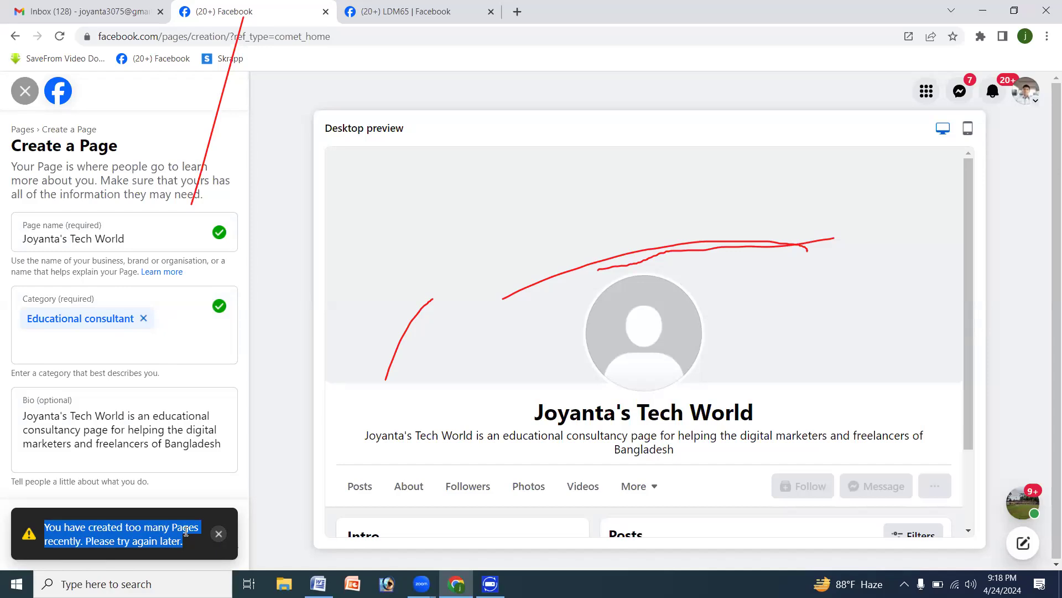
{"action": "left_click", "coordinate": [219, 534]}
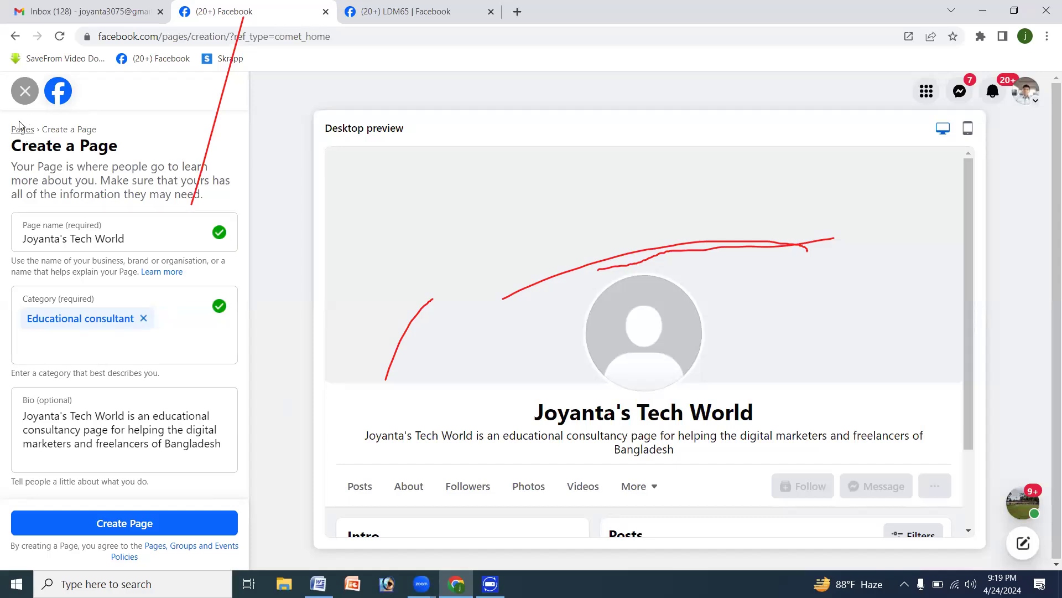
{"action": "left_click_drag", "start_coordinate": [12, 145], "coordinate": [145, 153]}
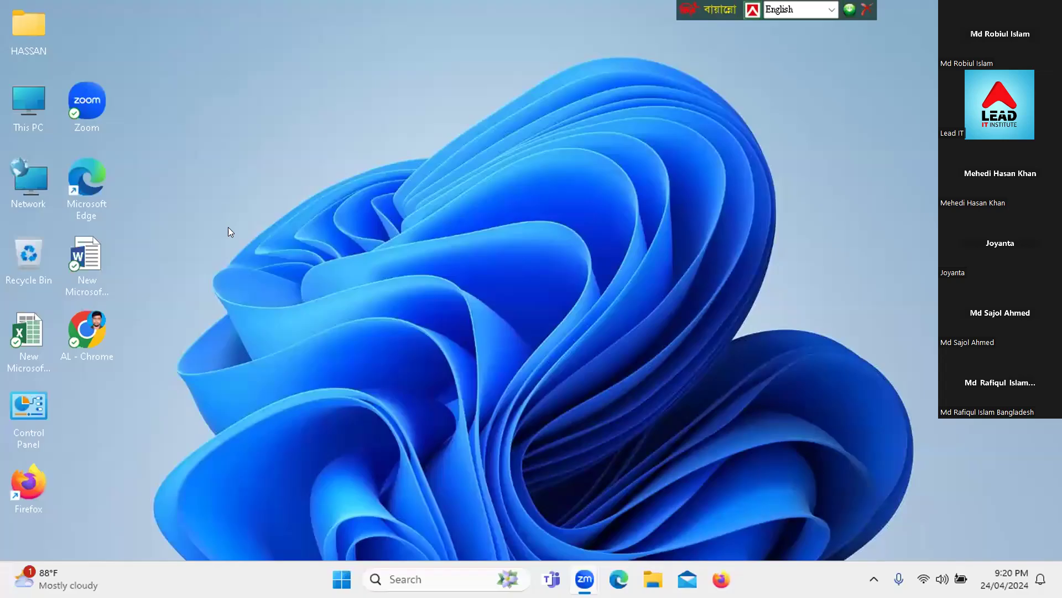
{"action": "double_click", "coordinate": [87, 334]}
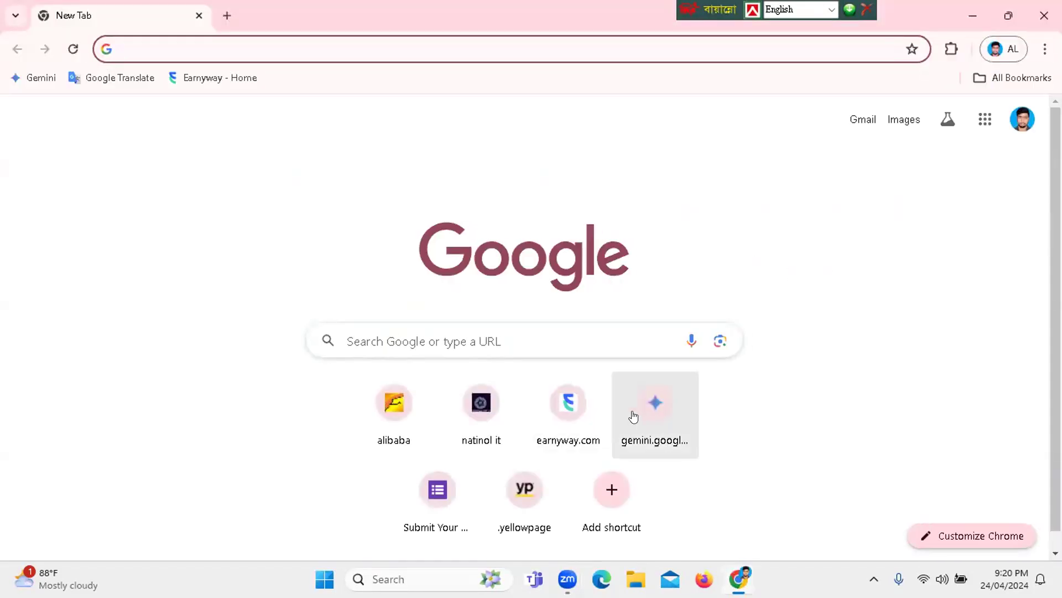
{"action": "left_click", "coordinate": [399, 326]}
{"action": "type", "text": "FAC"}
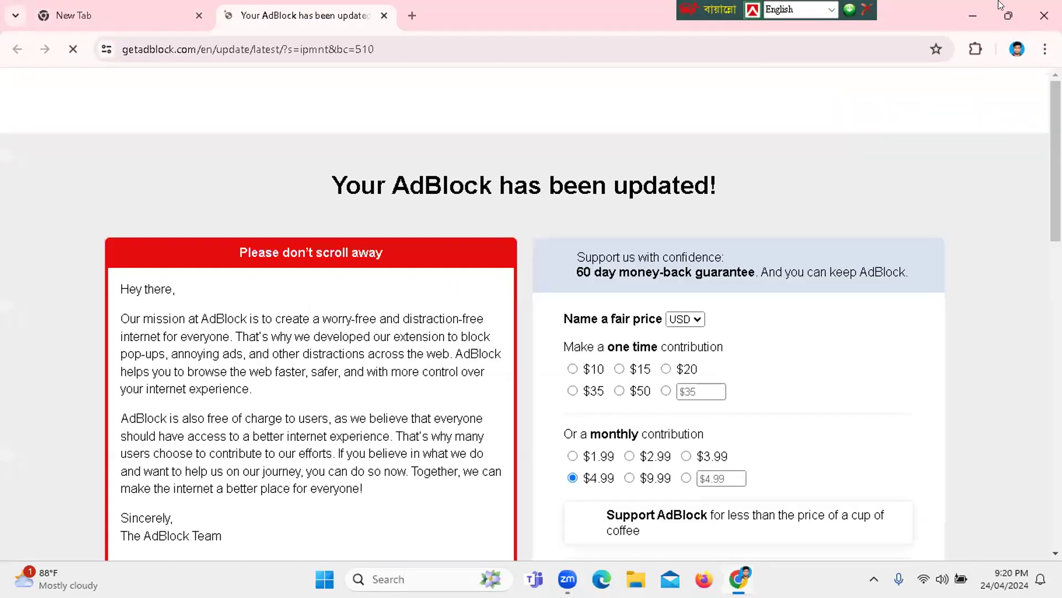
{"action": "left_click", "coordinate": [1044, 16]}
- Switch to Firefox in a maximised window and open Facebook from its new-tab shortcuts
{"action": "left_click", "coordinate": [721, 579]}
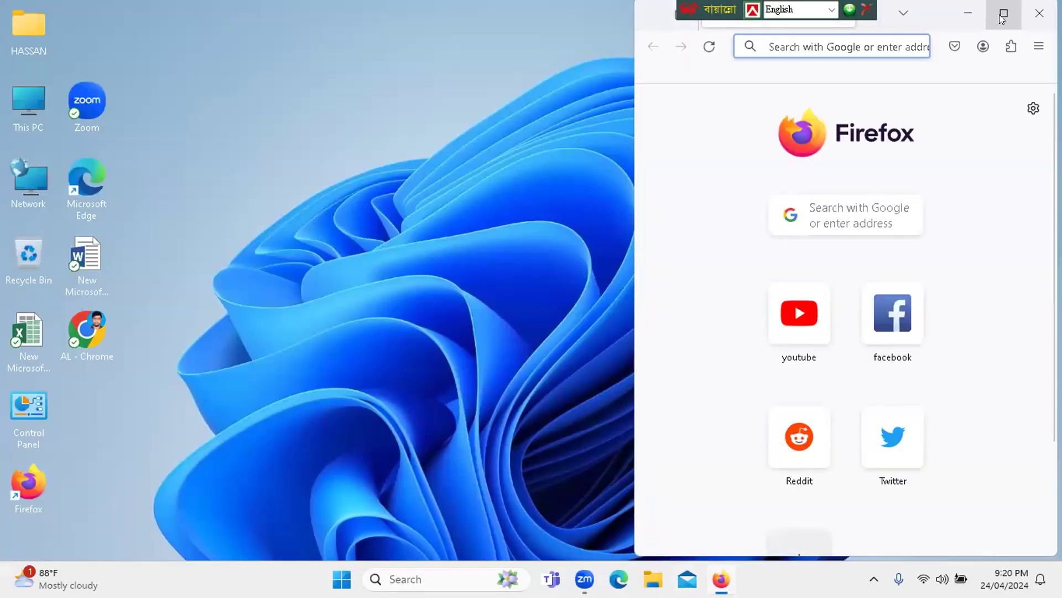
{"action": "left_click", "coordinate": [1003, 14]}
{"action": "left_click", "coordinate": [303, 402]}
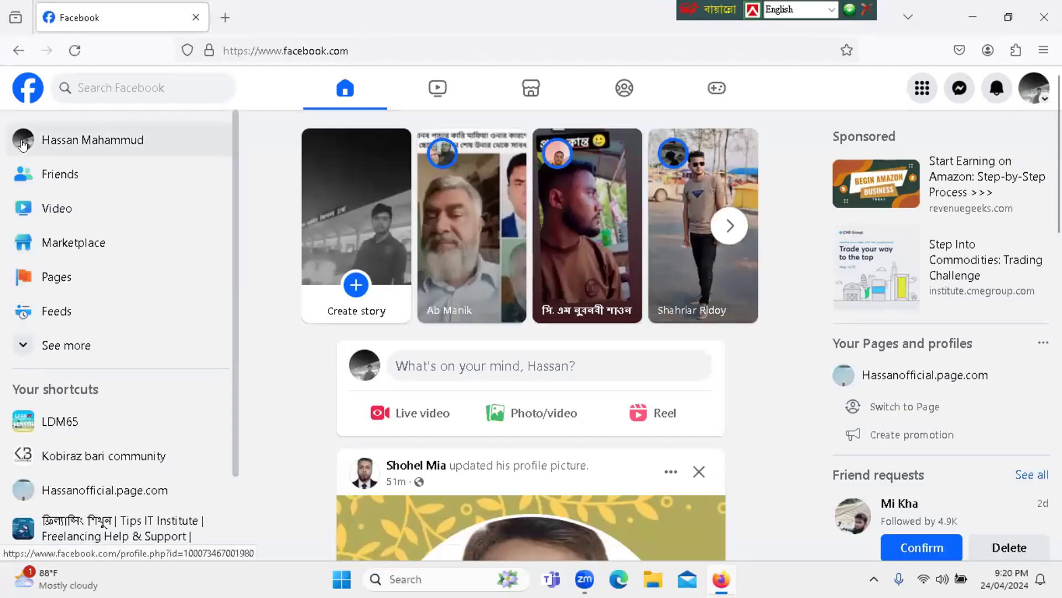
- View the account owner's profile, return to the home feed and open the owner's existing Page from the shortcuts
{"action": "left_click", "coordinate": [23, 143]}
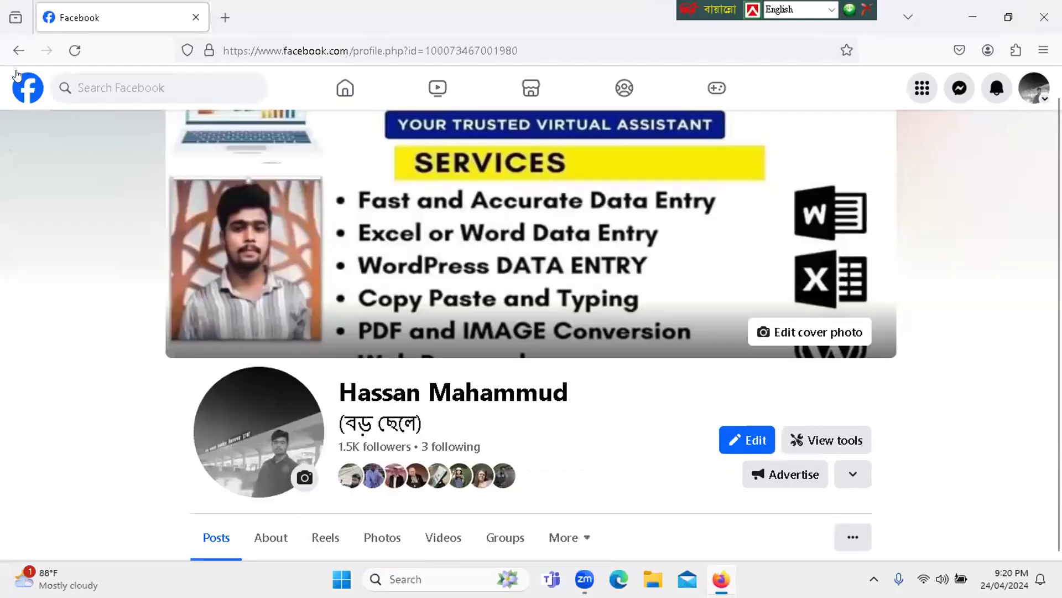
{"action": "left_click", "coordinate": [18, 51]}
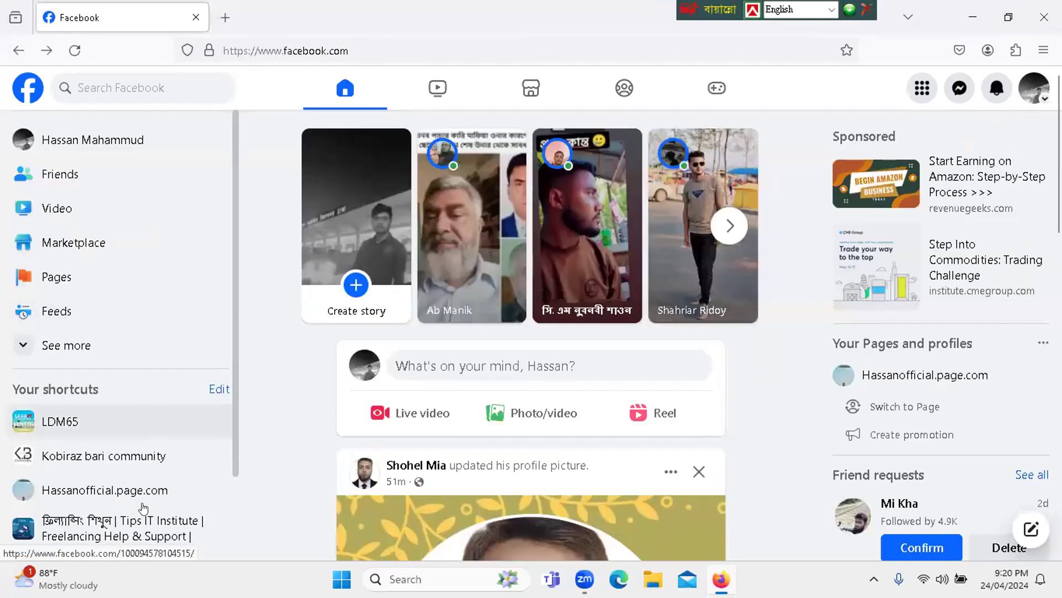
{"action": "left_click", "coordinate": [158, 493]}
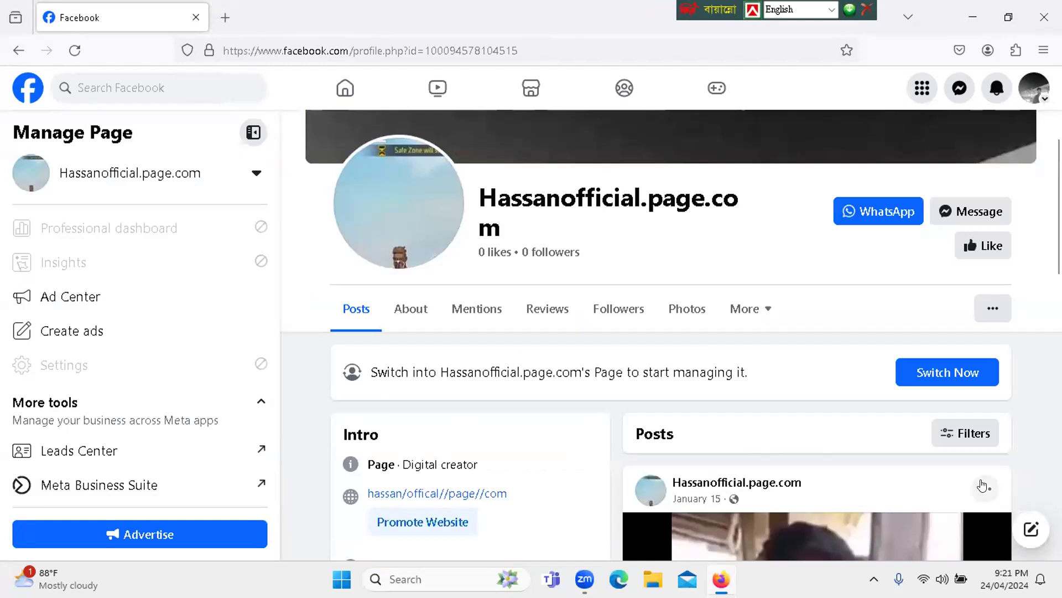
- Examine the available actions for the Page's January 15 post and for the Page itself
{"action": "left_click", "coordinate": [983, 486]}
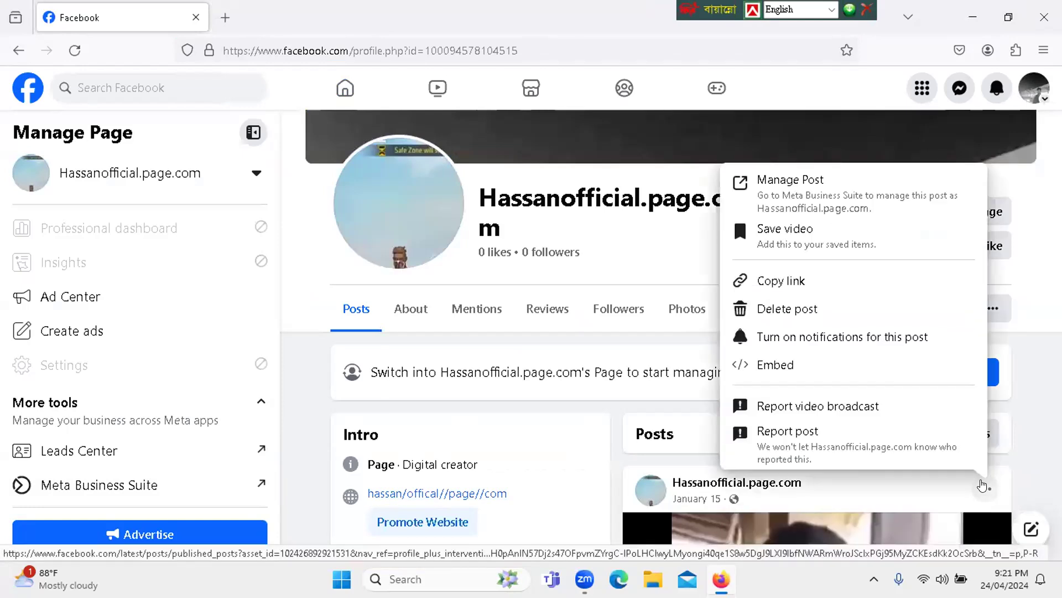
{"action": "left_click", "coordinate": [443, 332]}
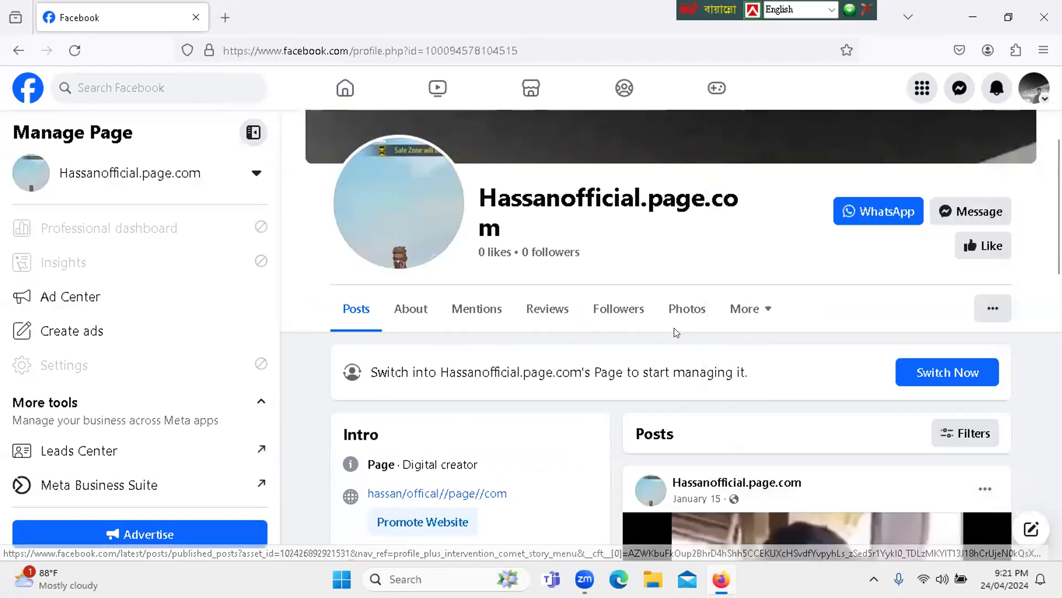
{"action": "left_click", "coordinate": [776, 320]}
{"action": "left_click", "coordinate": [777, 320]}
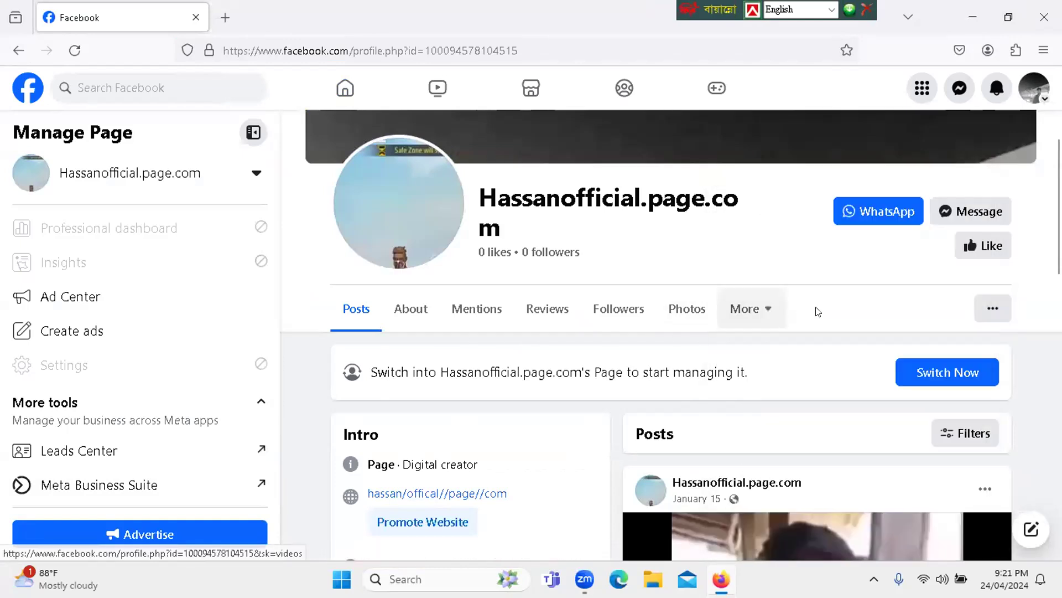
{"action": "left_click", "coordinate": [1003, 312]}
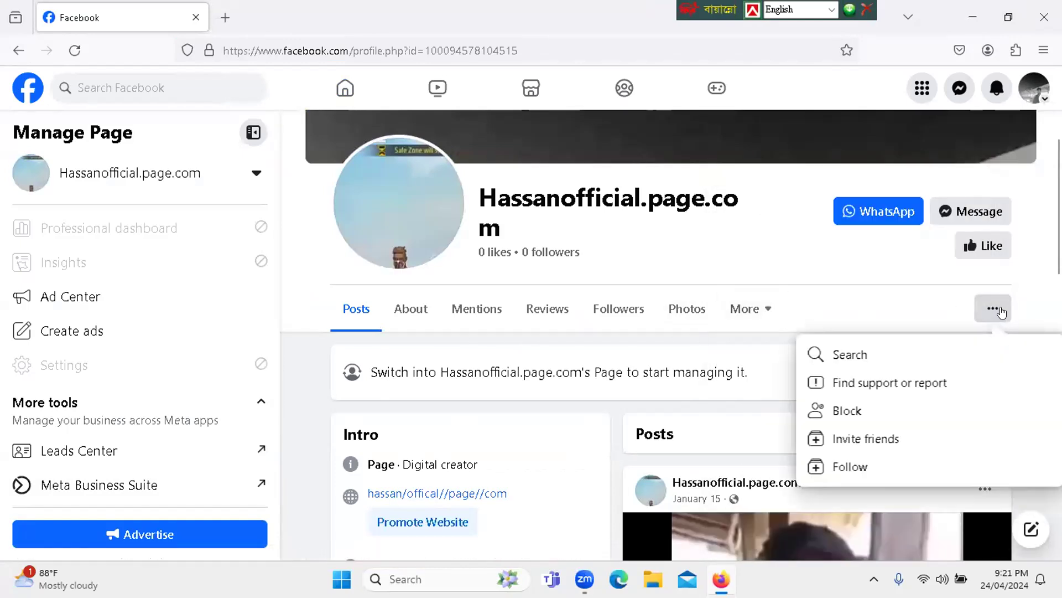
{"action": "left_click", "coordinate": [1002, 313]}
- Check which Pages the account manages, keep the current Page selected and look over its content
{"action": "left_click", "coordinate": [33, 180]}
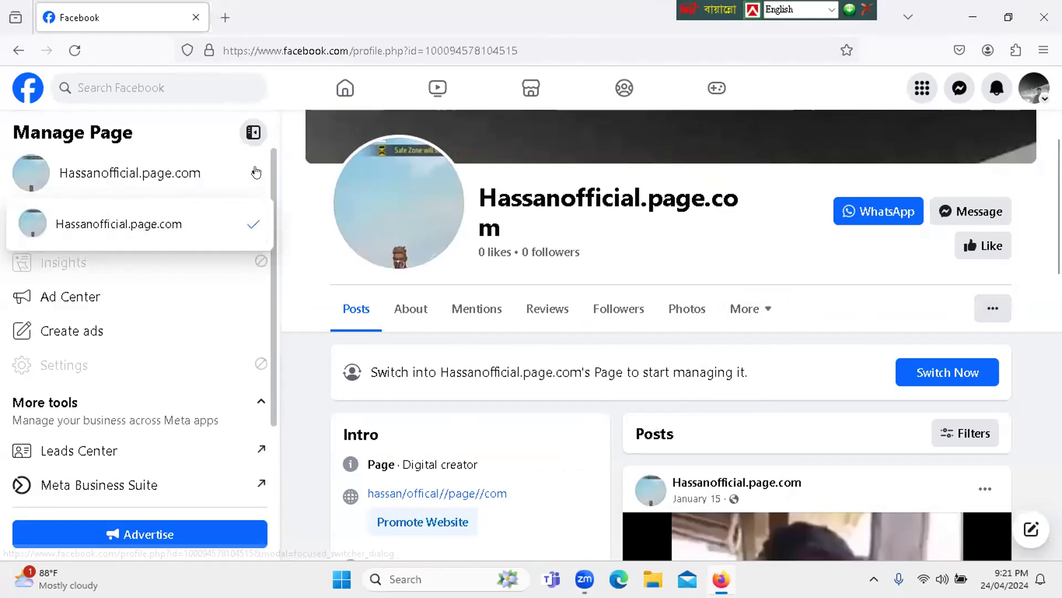
{"action": "left_click", "coordinate": [108, 222]}
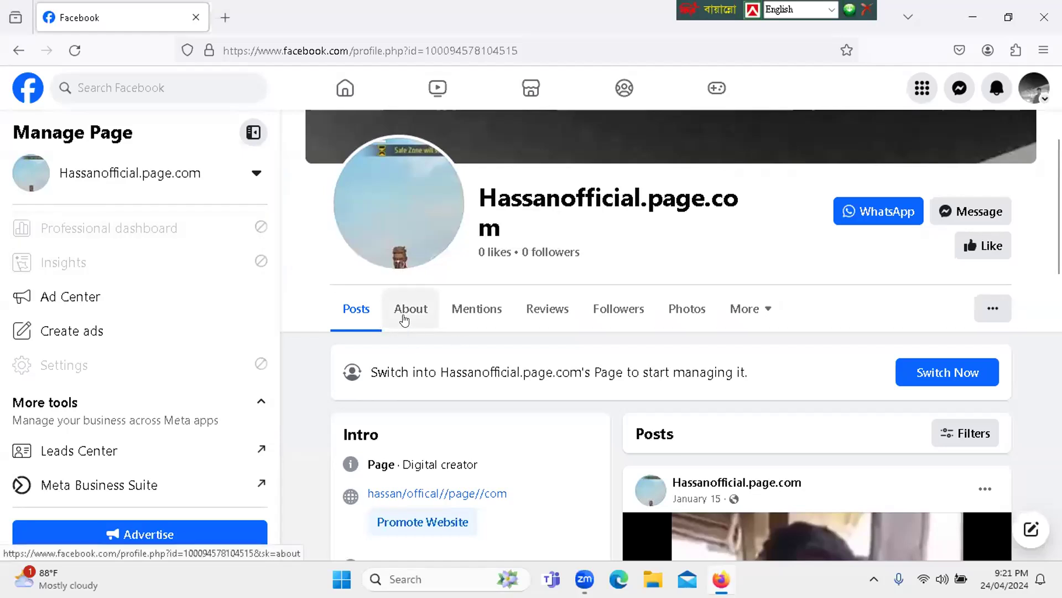
{"action": "scroll", "coordinate": [415, 459], "scroll_direction": "down", "scroll_amount": 5}
{"action": "scroll", "coordinate": [501, 285], "scroll_direction": "up", "scroll_amount": 5}
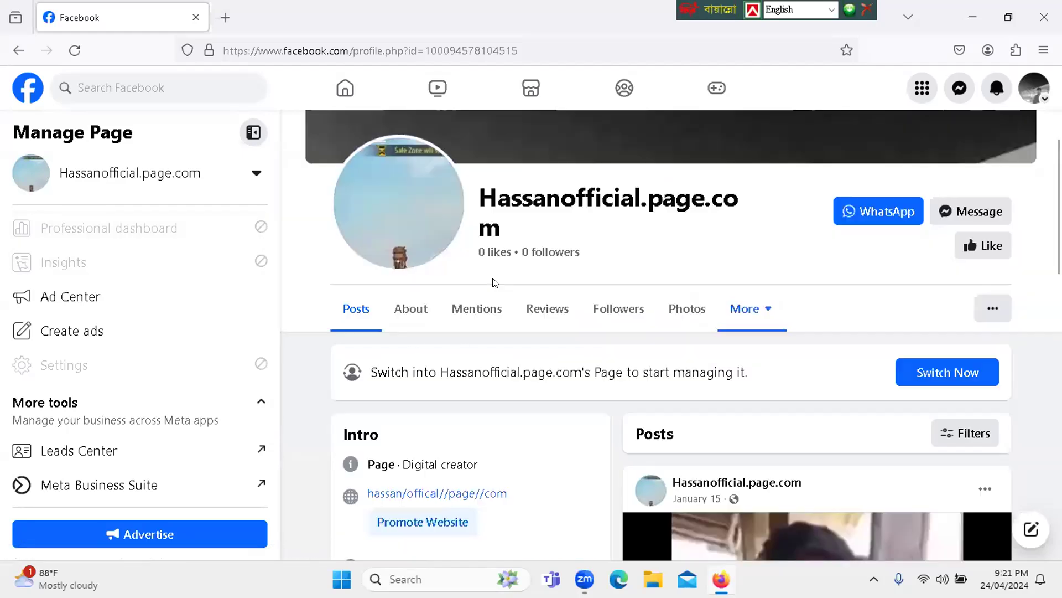
- Go from the existing Page back to the account owner's profile and start creating a new Page
{"action": "left_click", "coordinate": [978, 308]}
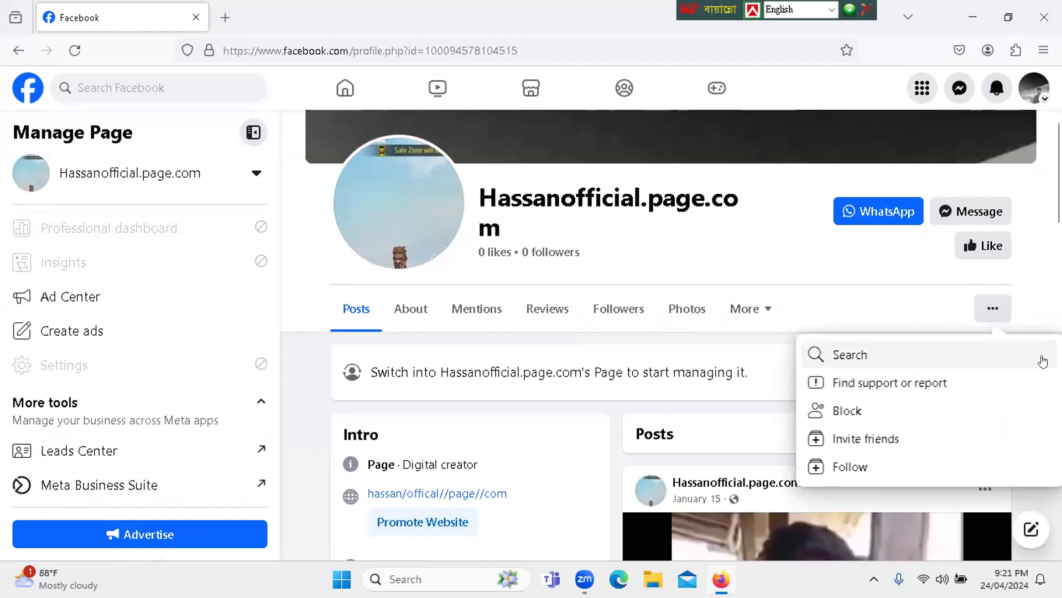
{"action": "left_click", "coordinate": [1028, 94]}
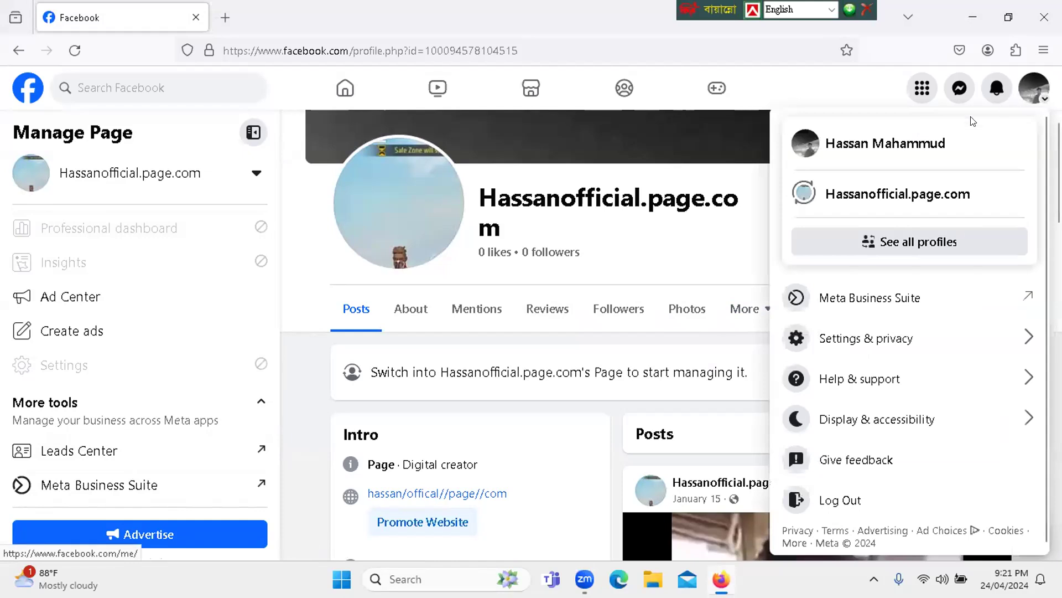
{"action": "left_click", "coordinate": [896, 144]}
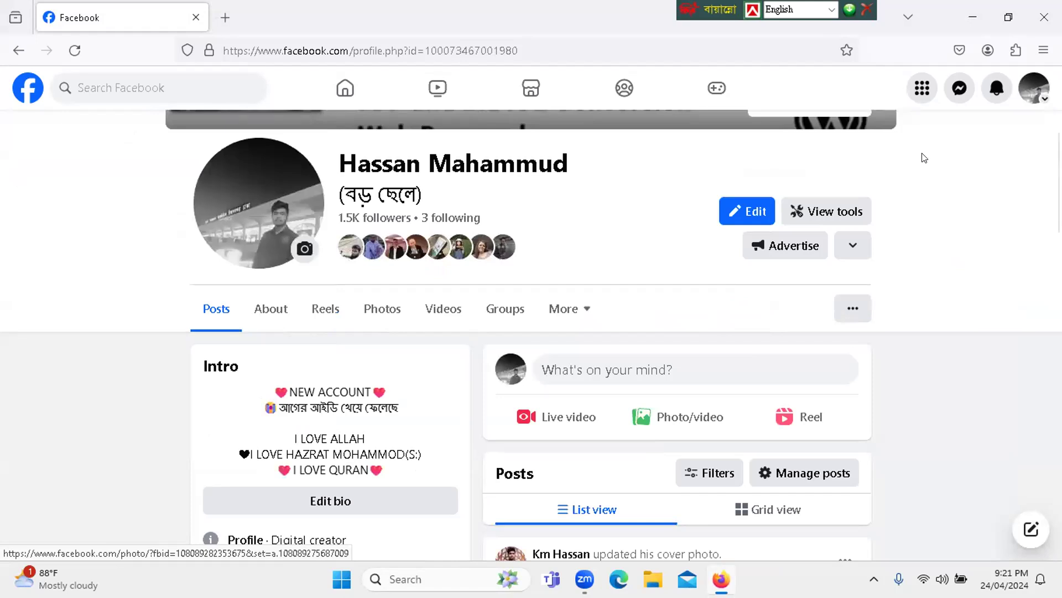
{"action": "left_click", "coordinate": [923, 87]}
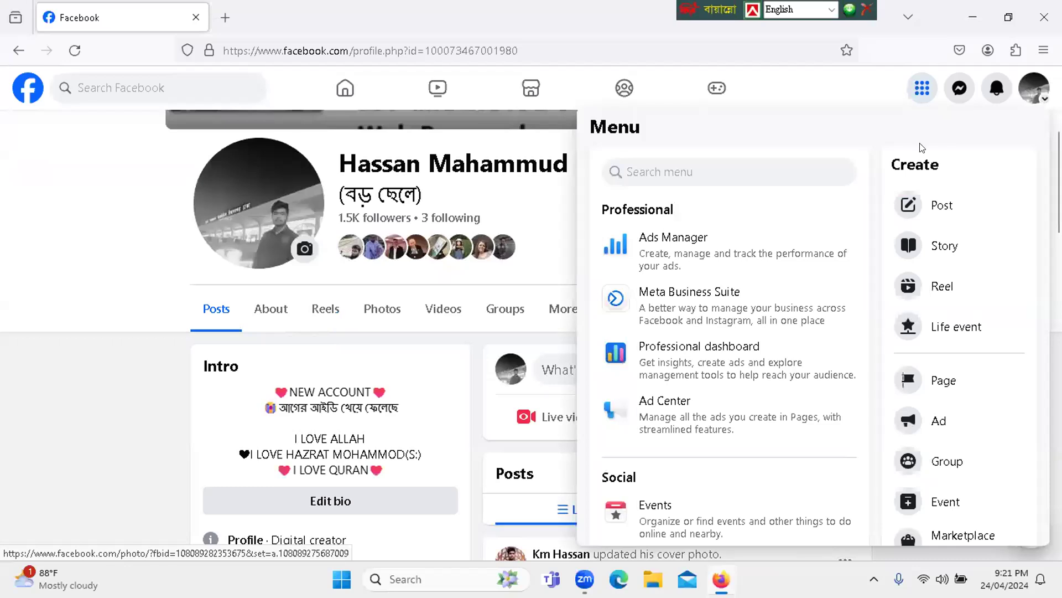
{"action": "left_click", "coordinate": [906, 379]}
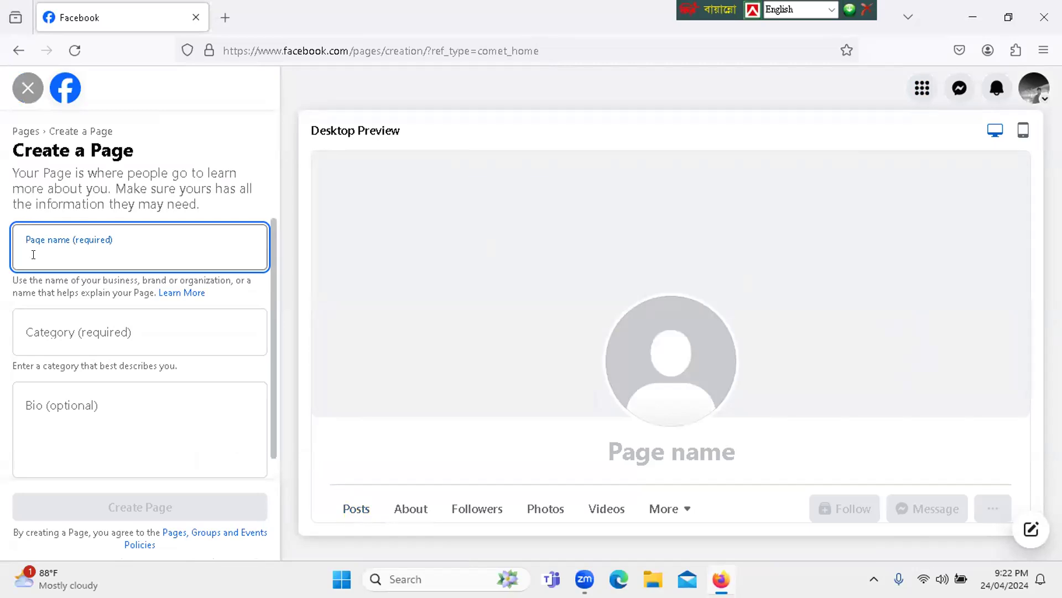
- Enter "Hasan's Digital World" as the new Page's name
{"action": "type", "text": "Hasan"}
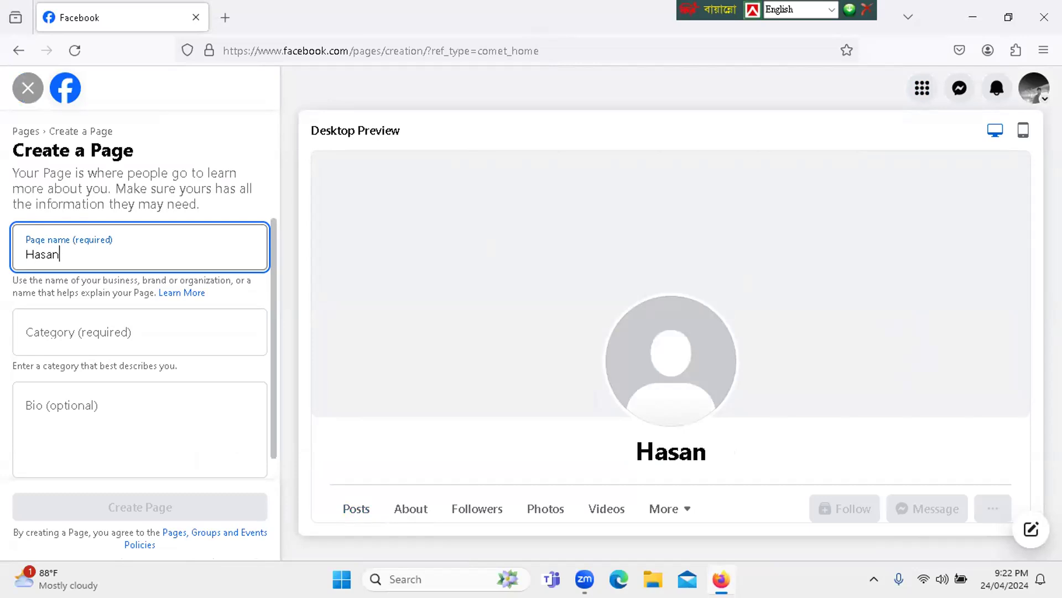
{"action": "type", "text": "'s"}
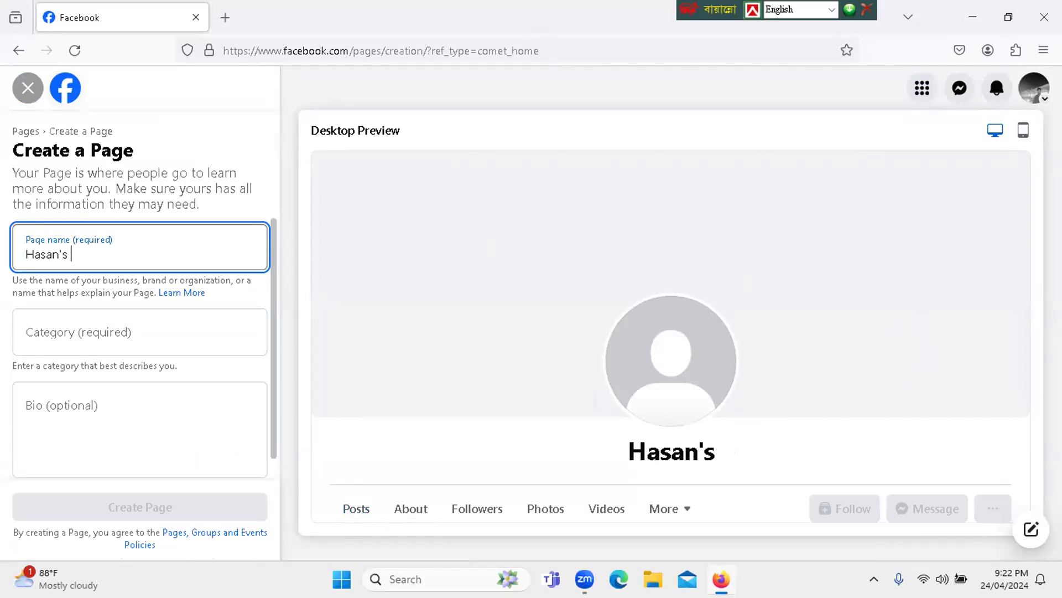
{"action": "type", "text": " Digit"}
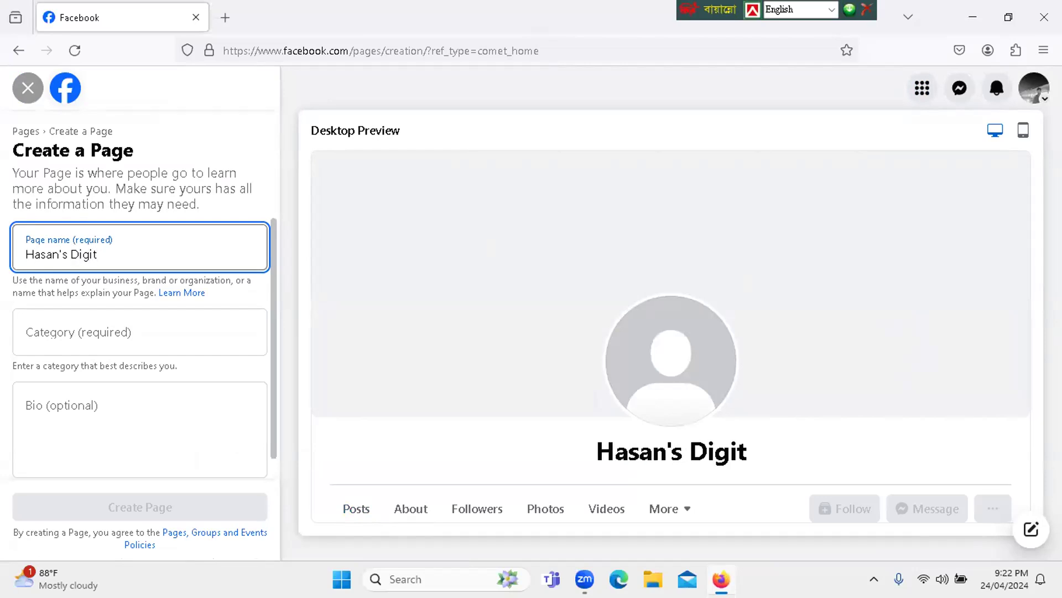
{"action": "type", "text": "al World"}
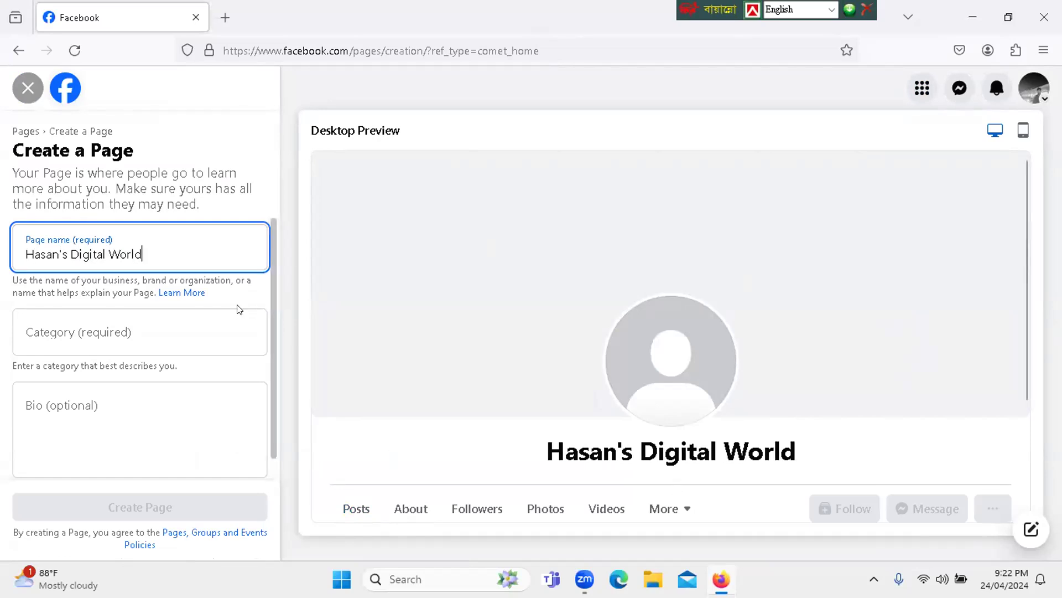
- Set the new Page's category to Educational Consultant
{"action": "left_click", "coordinate": [110, 331]}
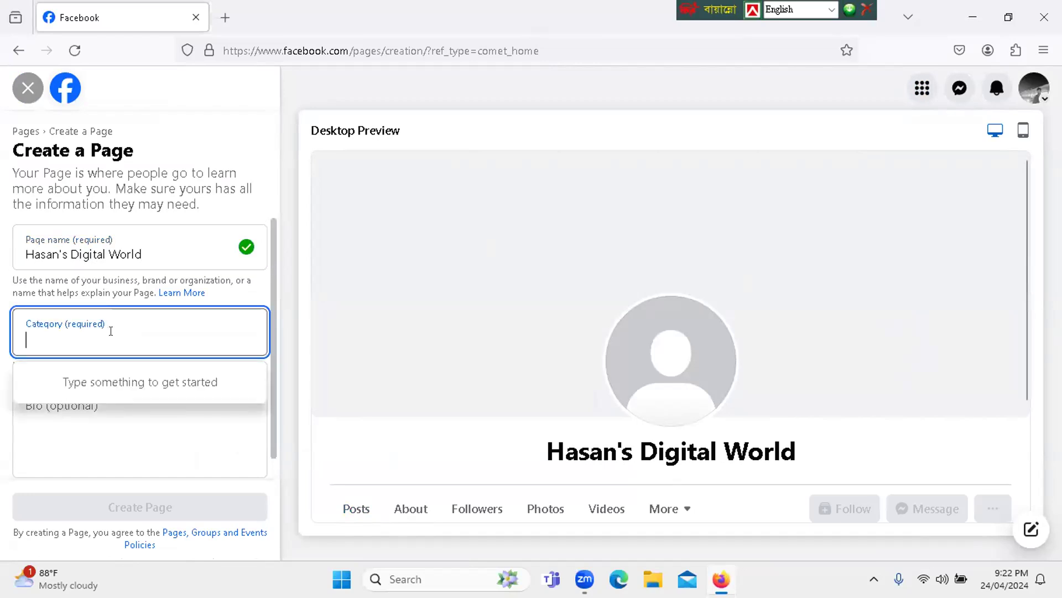
{"action": "type", "text": "Edu"}
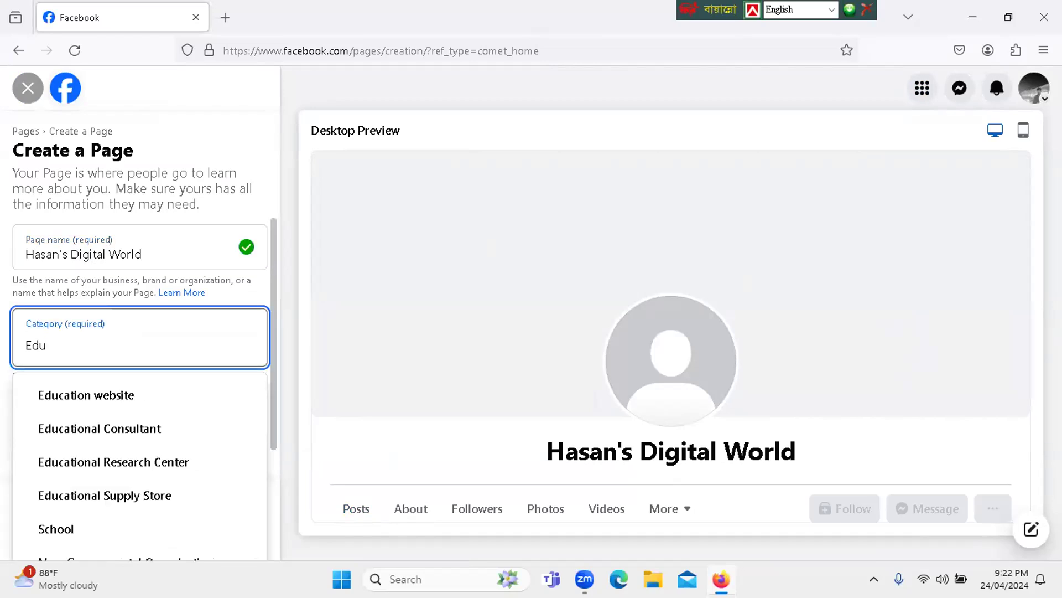
{"action": "left_click", "coordinate": [70, 432]}
- Write the Page bio "Hasan's Digital World is an educational consultancy page."
{"action": "left_click", "coordinate": [46, 434]}
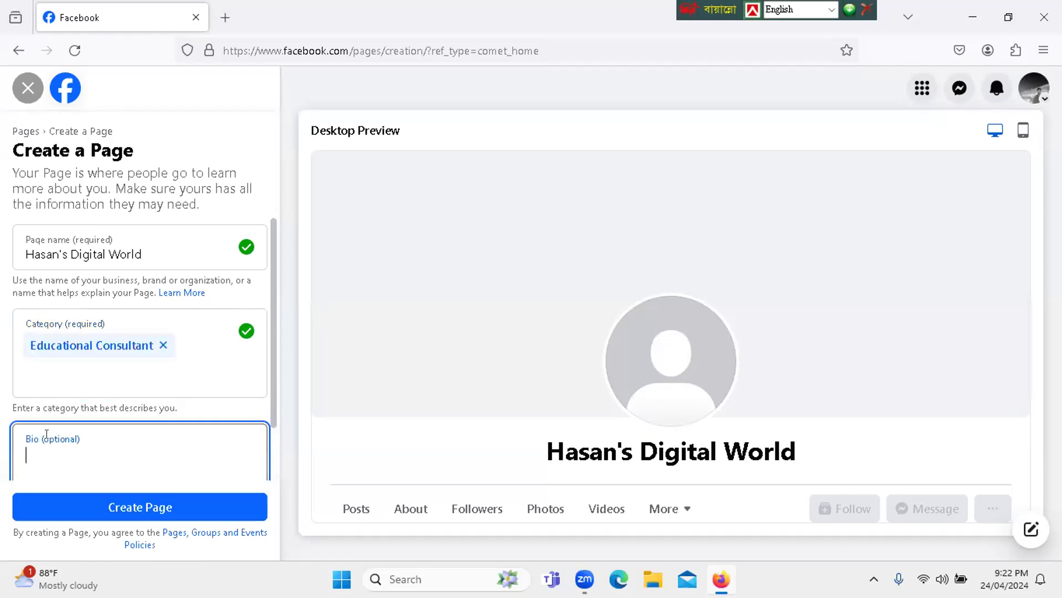
{"action": "type", "text": "Hasan"}
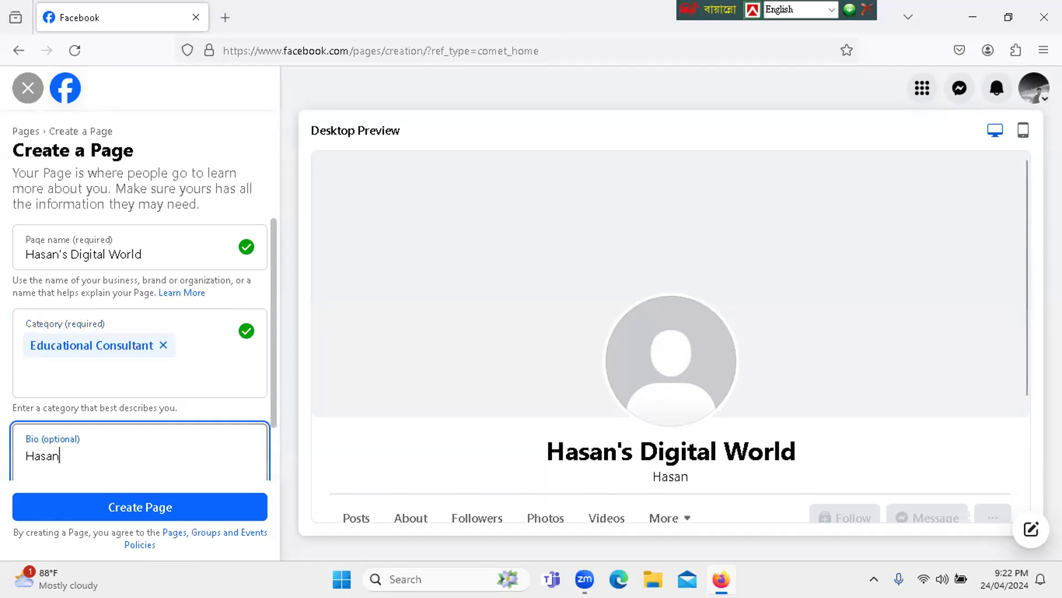
{"action": "type", "text": "'s"}
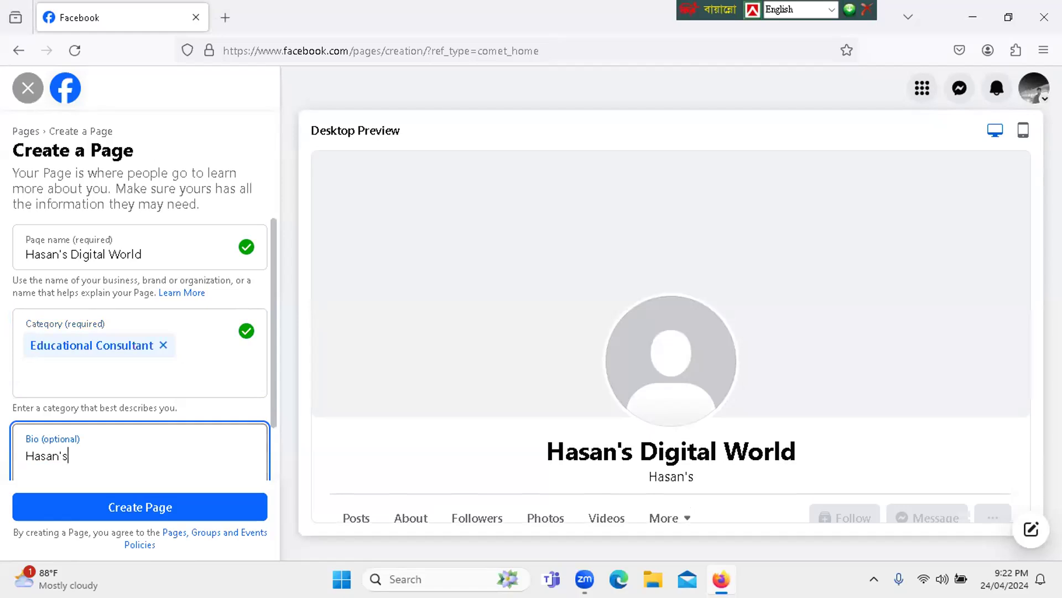
{"action": "type", "text": " Digital"}
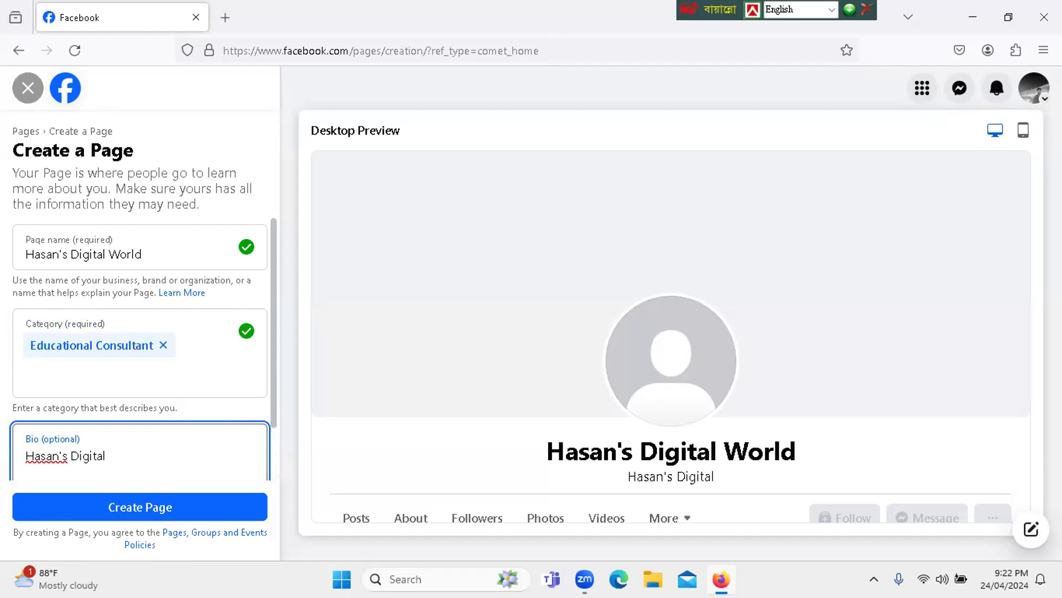
{"action": "type", "text": " World is an"}
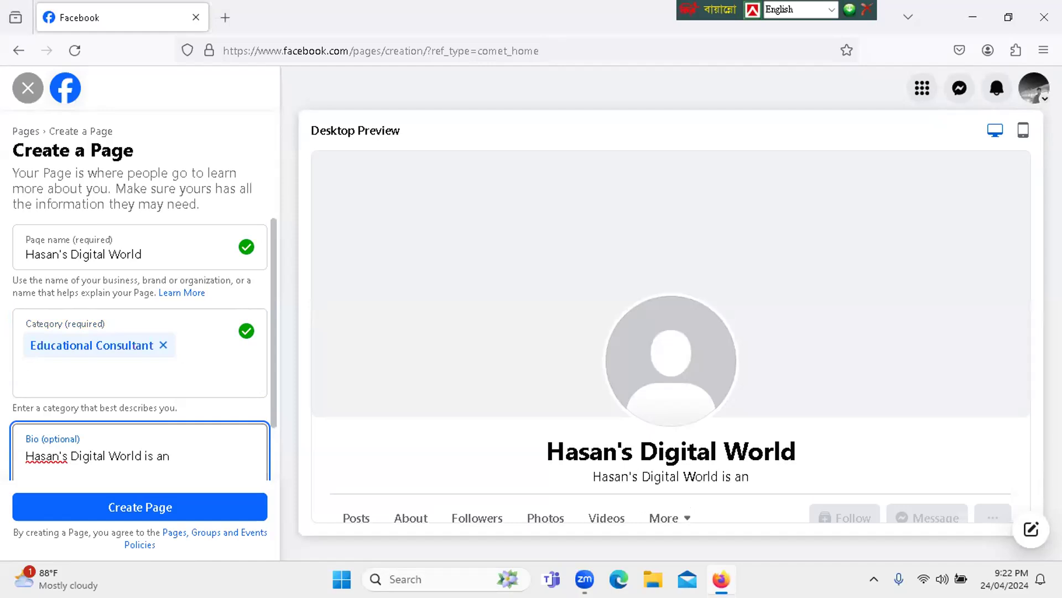
{"action": "type", "text": " educational"}
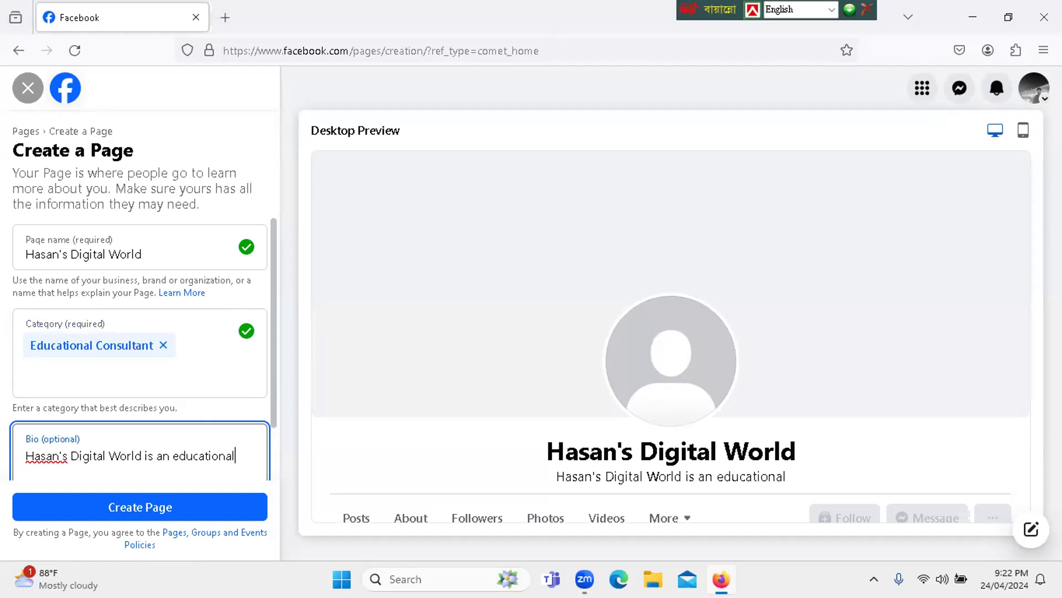
{"action": "type", "text": " con"}
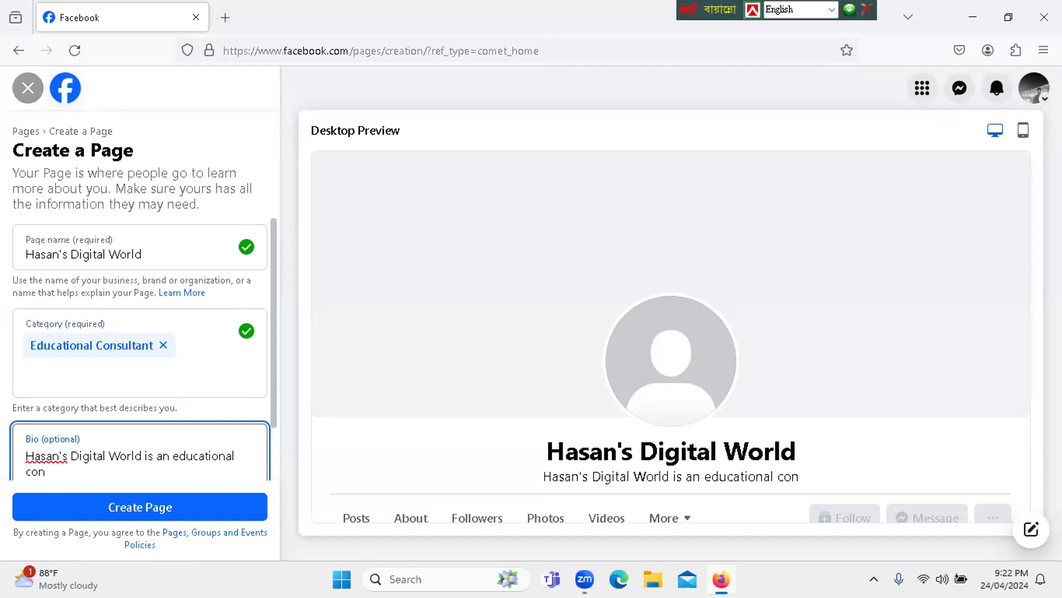
{"action": "type", "text": "sulta"}
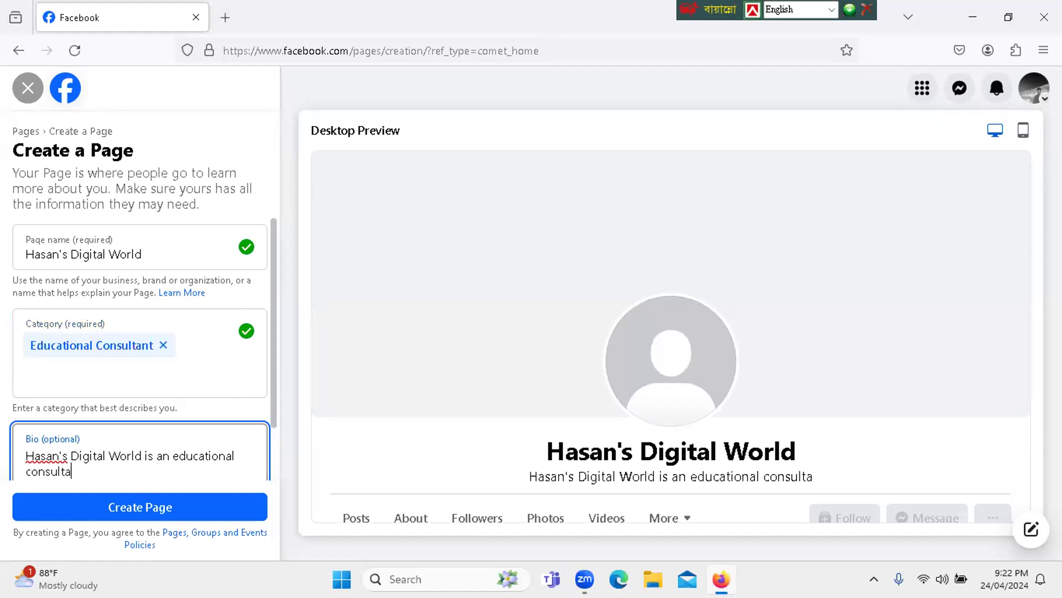
{"action": "type", "text": "ncy p"}
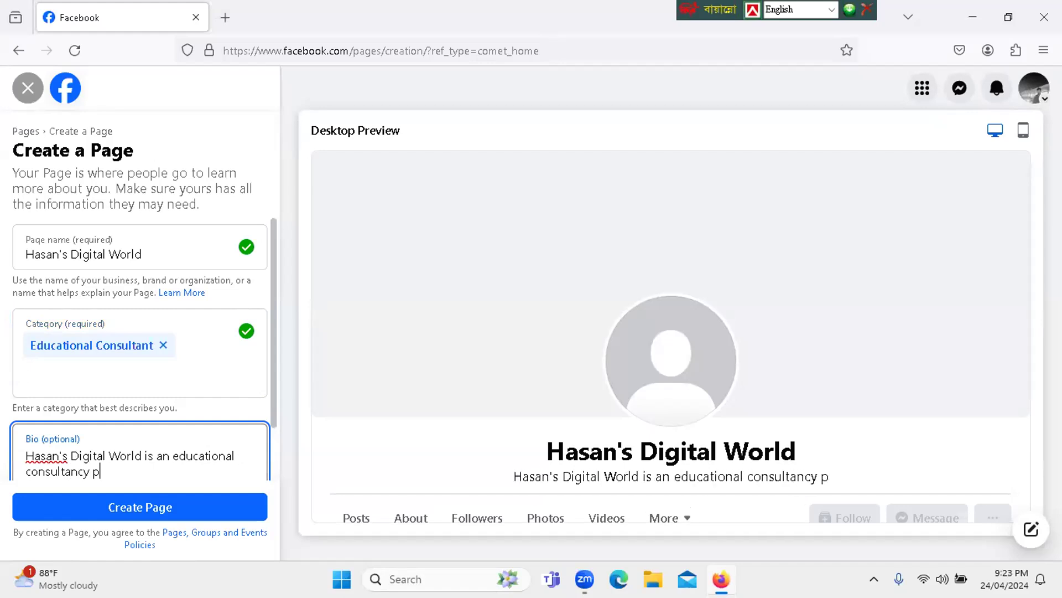
{"action": "type", "text": "age."}
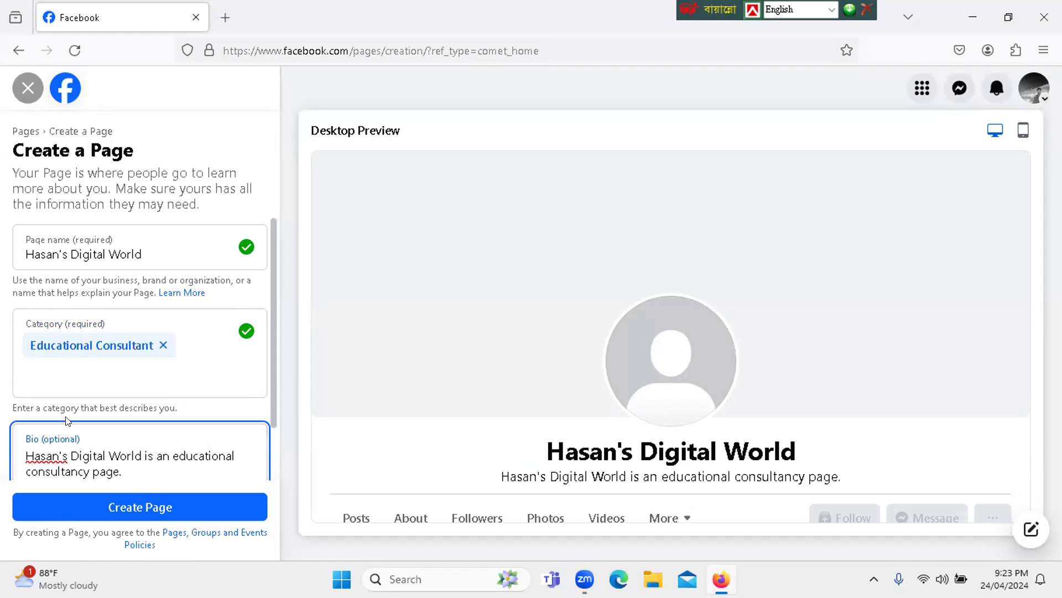
- Submit the completed form to create the Hasan's Digital World Page
{"action": "left_click", "coordinate": [117, 510]}
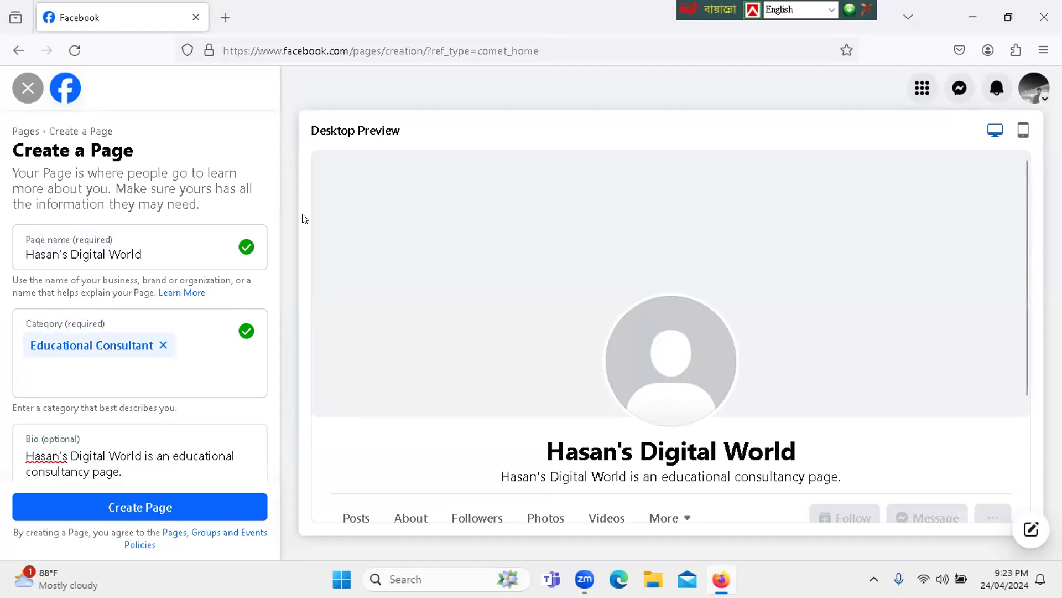
{"action": "scroll", "coordinate": [275, 330], "scroll_direction": "down", "scroll_amount": 2}
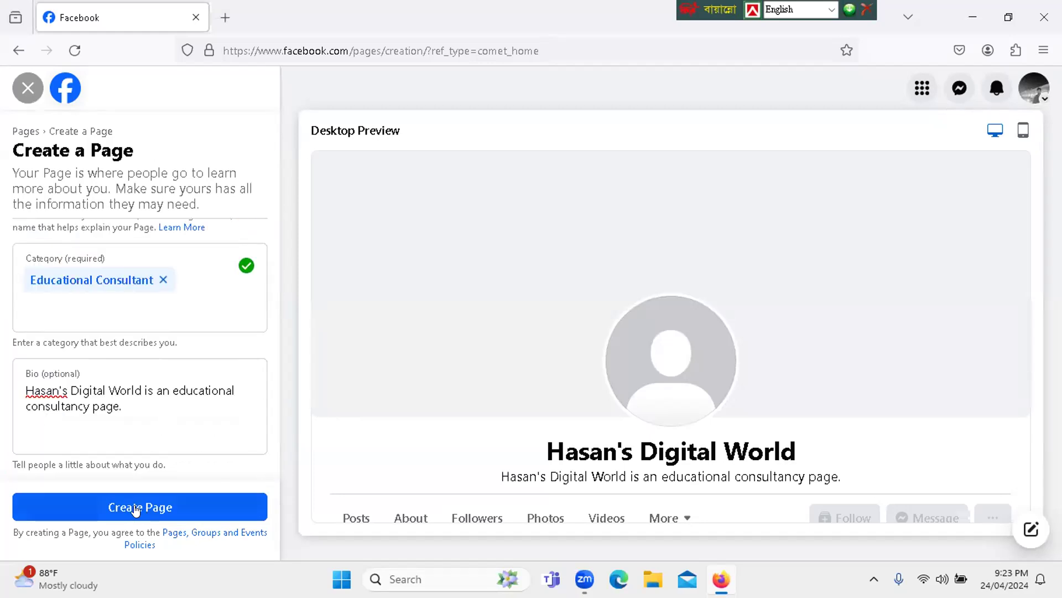
{"action": "left_click", "coordinate": [134, 507]}
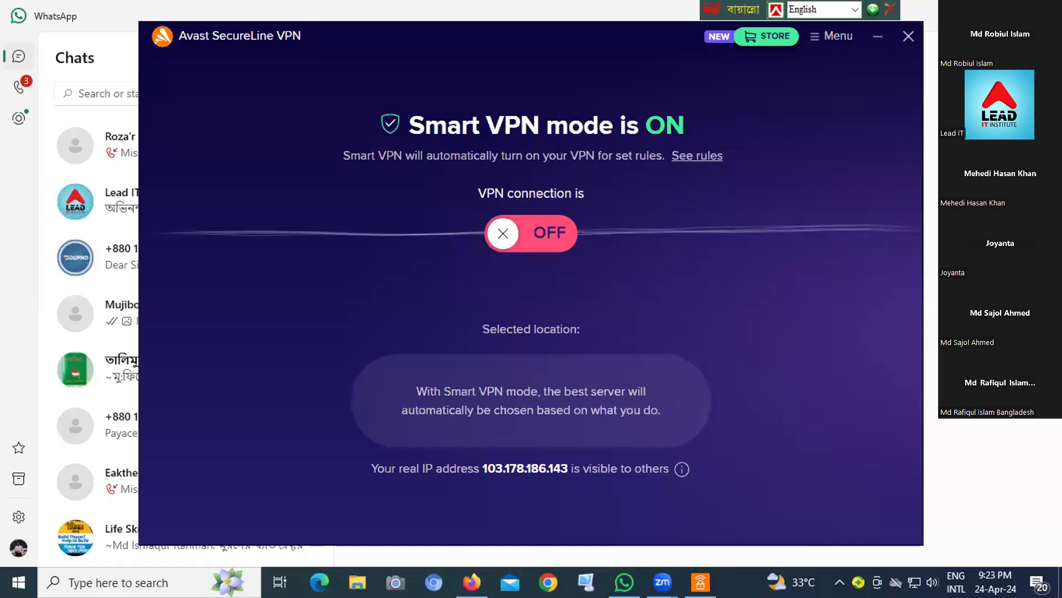
- Switch from WhatsApp to Firefox, return to the Facebook home feed and start creating a new Page
{"action": "left_click", "coordinate": [876, 36]}
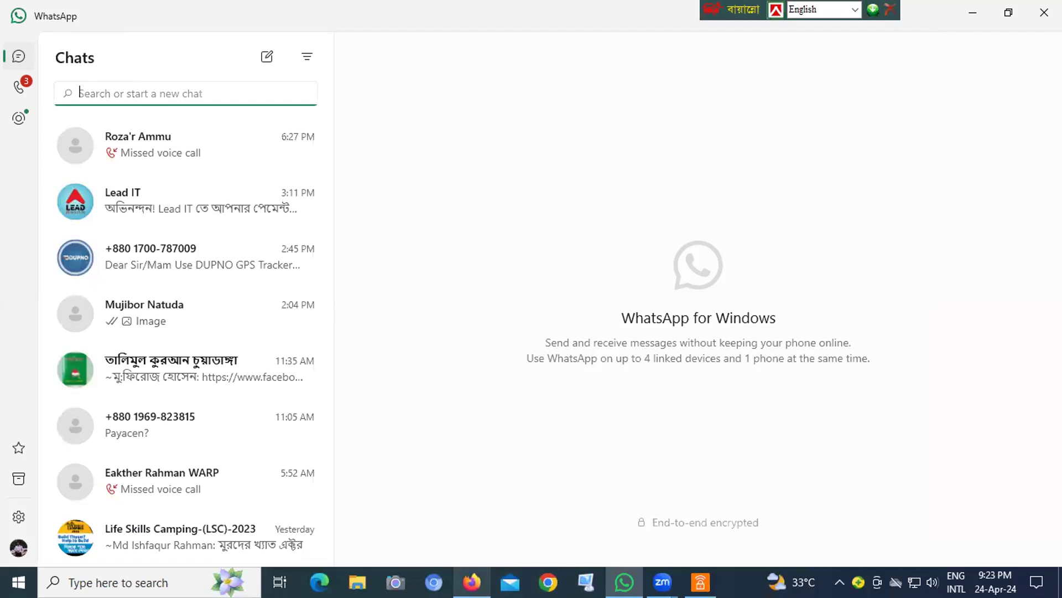
{"action": "left_click", "coordinate": [472, 582]}
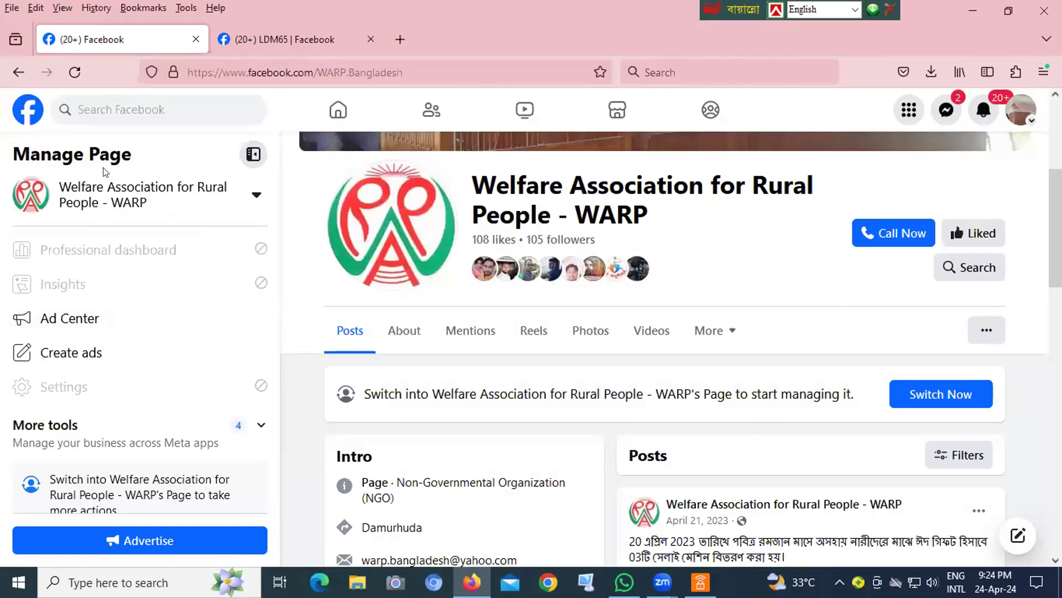
{"action": "left_click", "coordinate": [336, 111]}
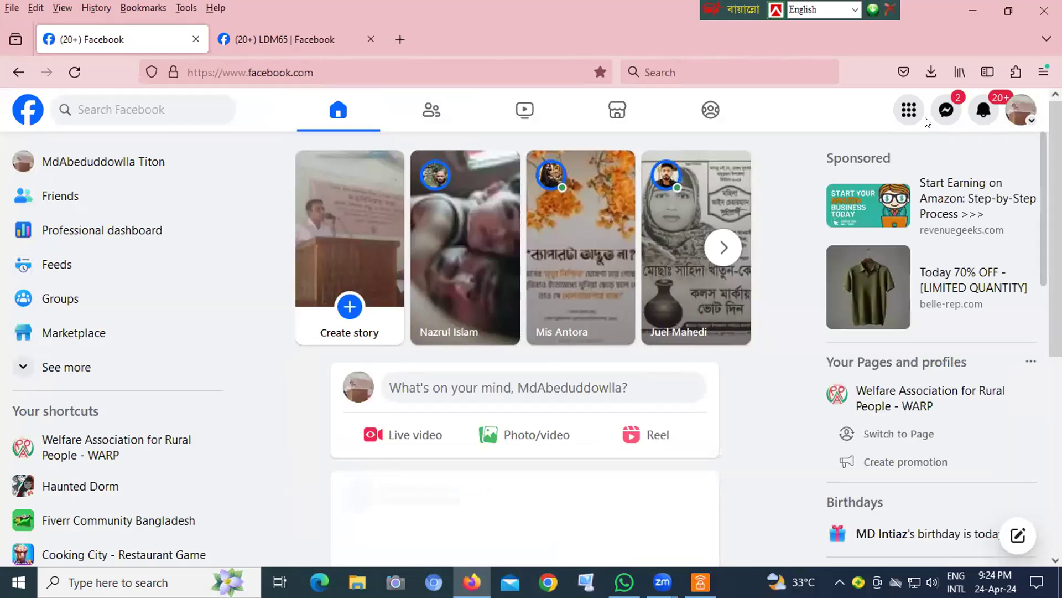
{"action": "left_click", "coordinate": [908, 111]}
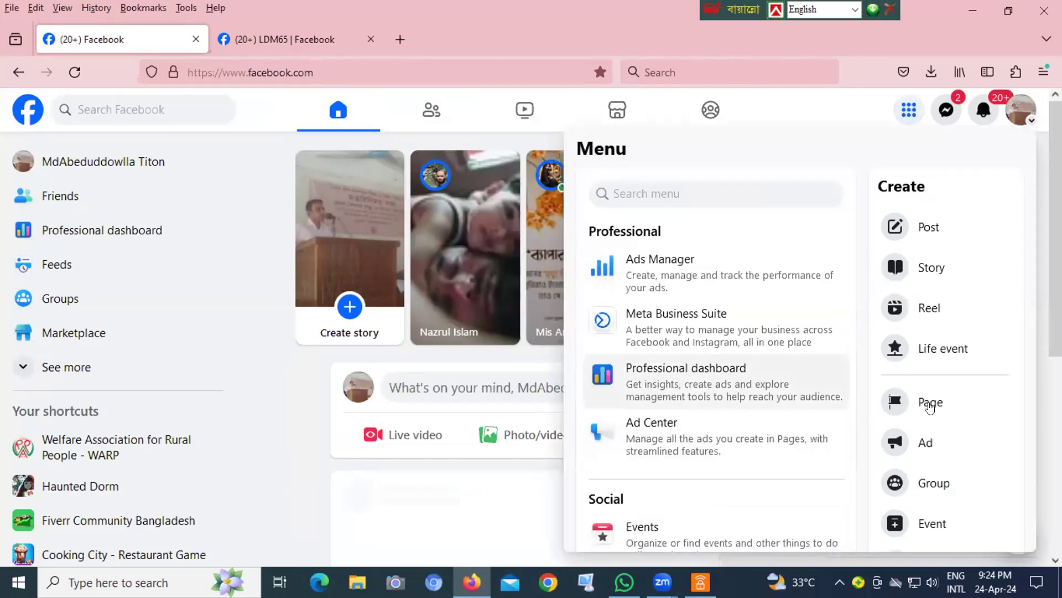
{"action": "left_click", "coordinate": [928, 398]}
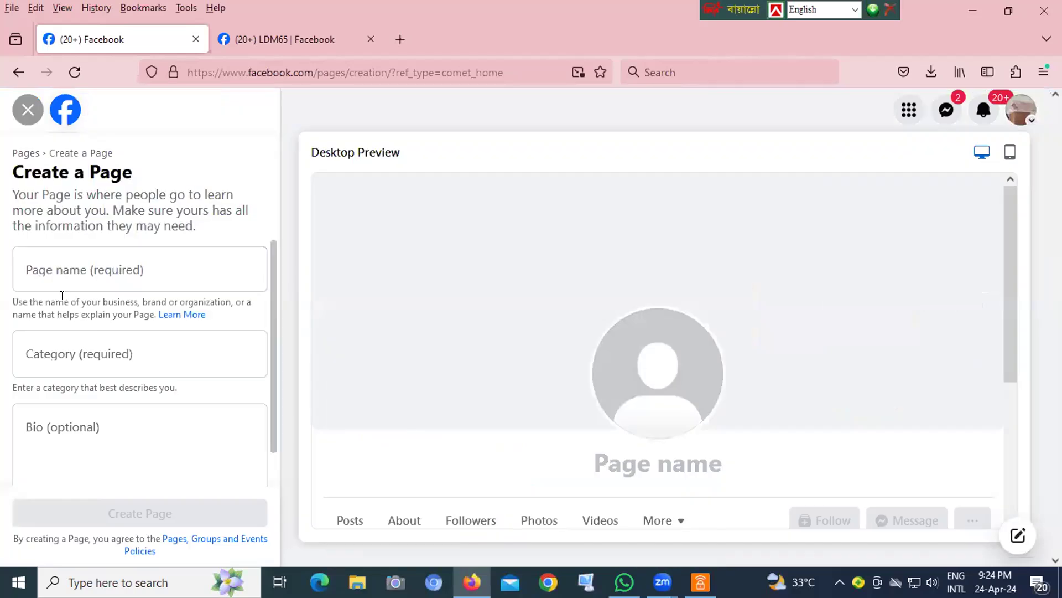
- Enter "Abed Digital World" as the new Page's name
{"action": "left_click", "coordinate": [94, 272]}
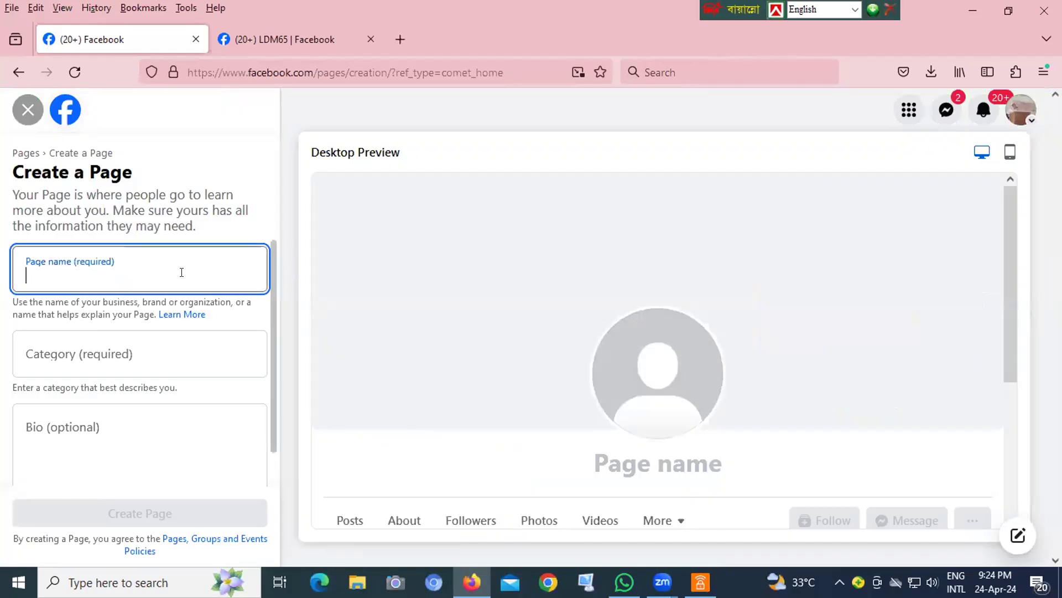
{"action": "type", "text": "Abed d"}
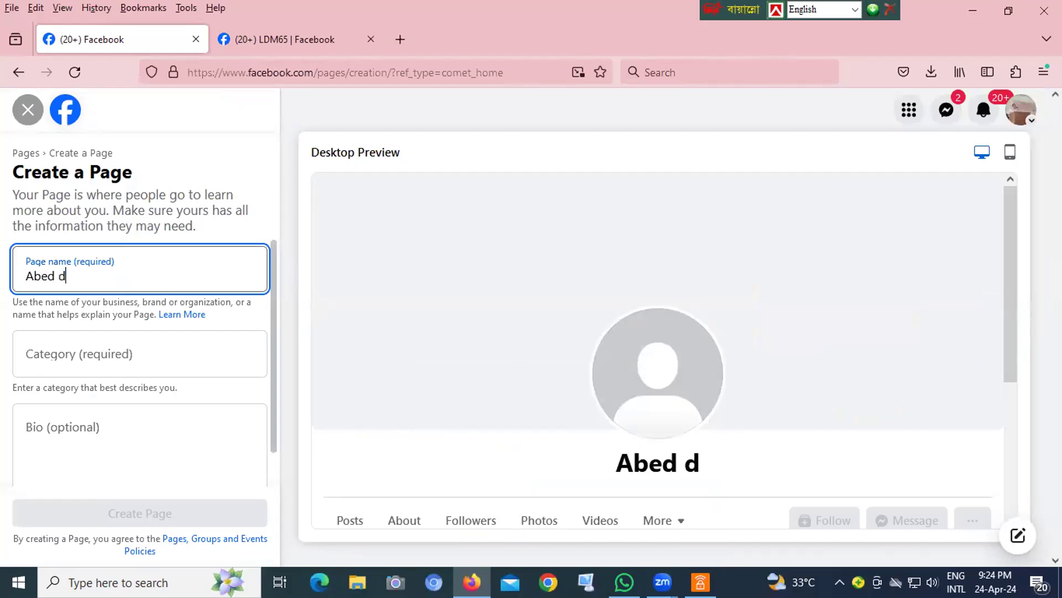
{"action": "key", "text": "BackSpace"}
{"action": "type", "text": "Digital"}
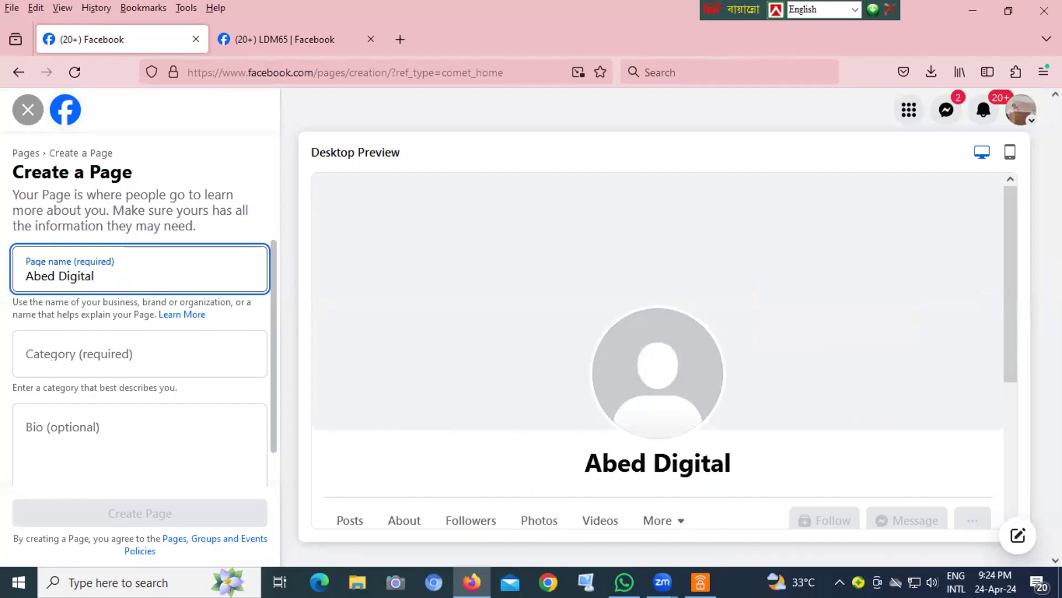
{"action": "type", "text": " W"}
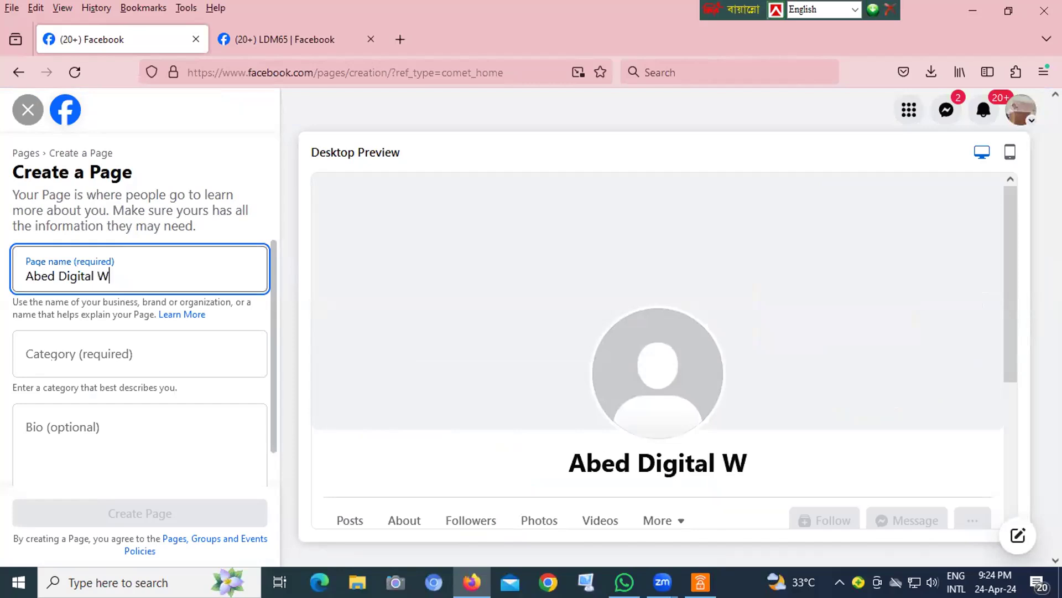
{"action": "type", "text": "orld"}
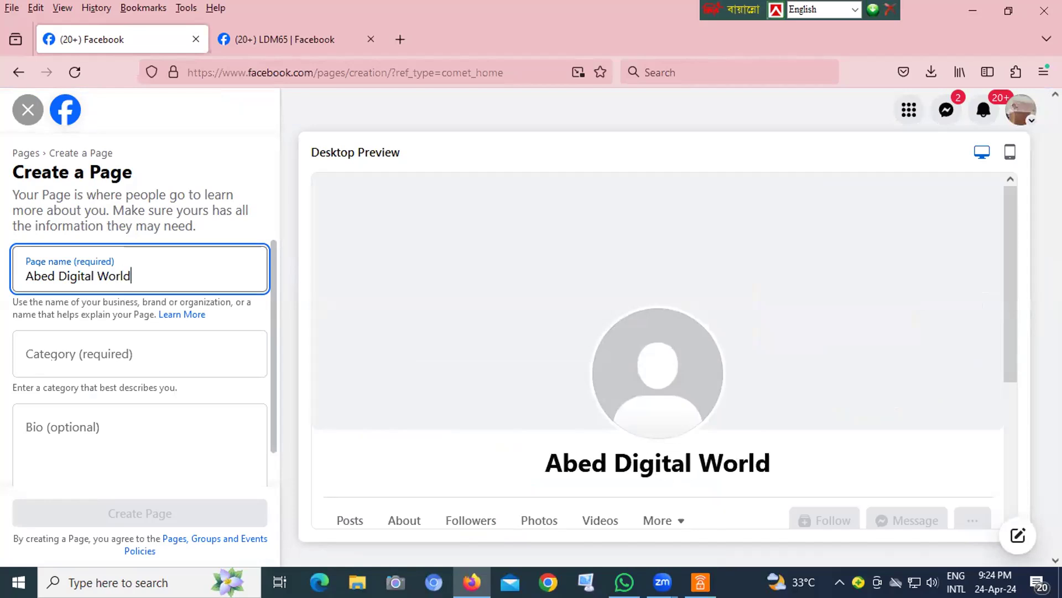
- Set the new Page's category to Web Designer and create the Page with the bio left empty
{"action": "left_click", "coordinate": [170, 347]}
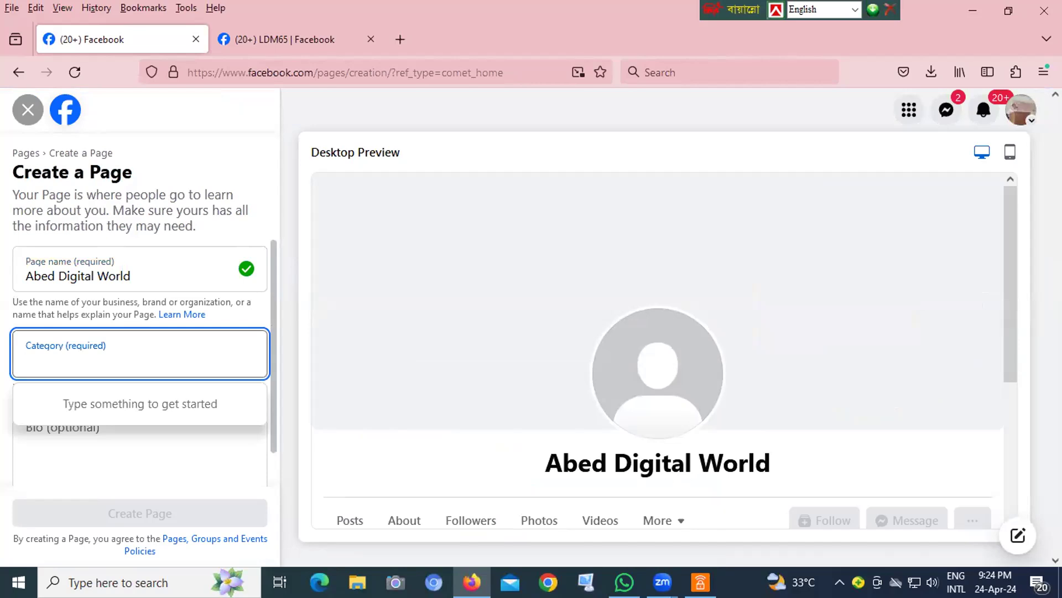
{"action": "type", "text": "d"}
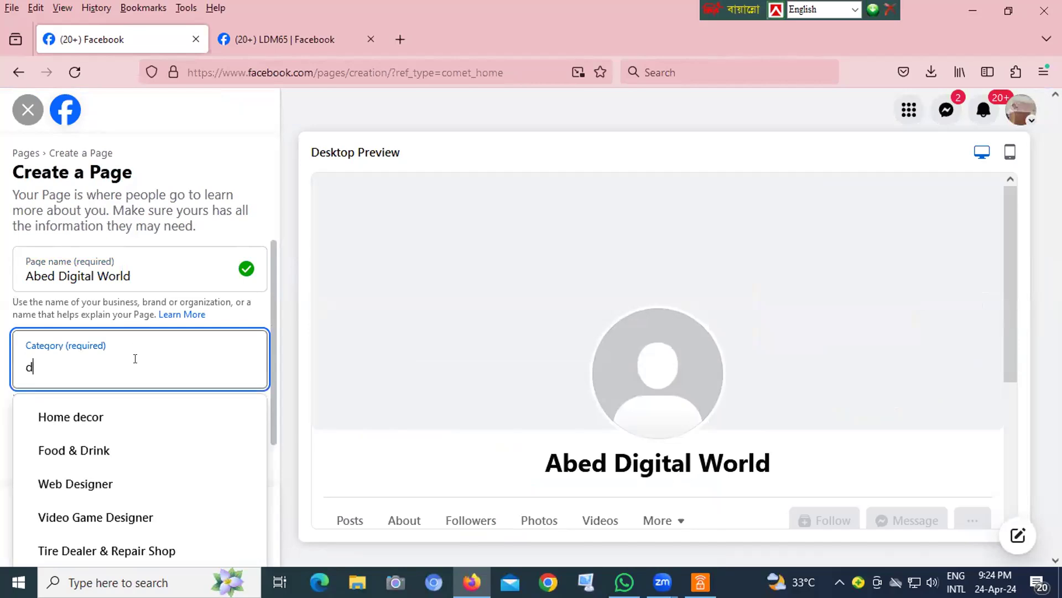
{"action": "left_click", "coordinate": [86, 483]}
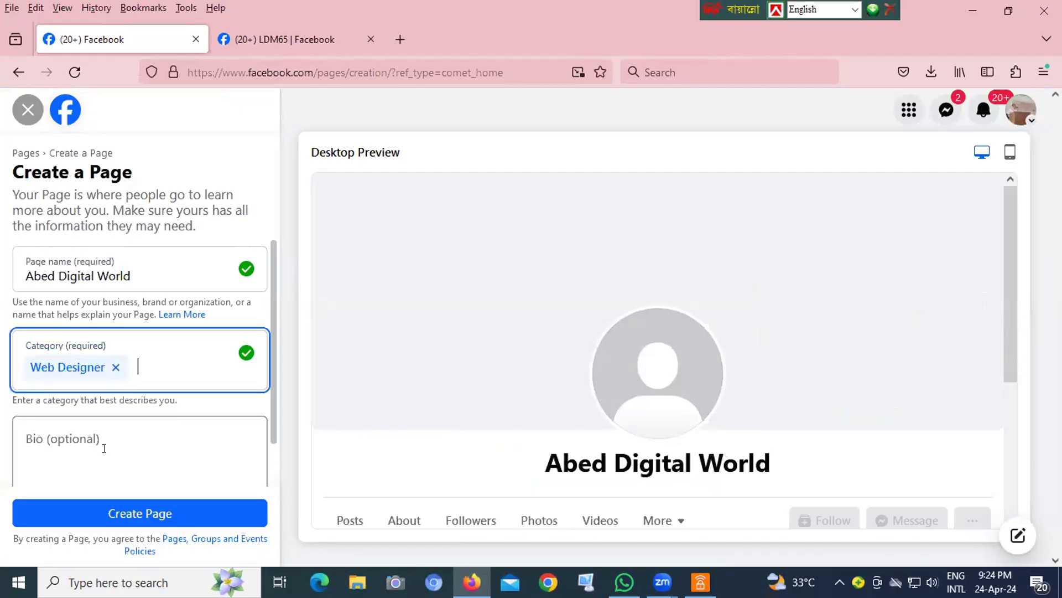
{"action": "left_click", "coordinate": [161, 440]}
{"action": "scroll", "coordinate": [157, 491], "scroll_direction": "down", "scroll_amount": 1}
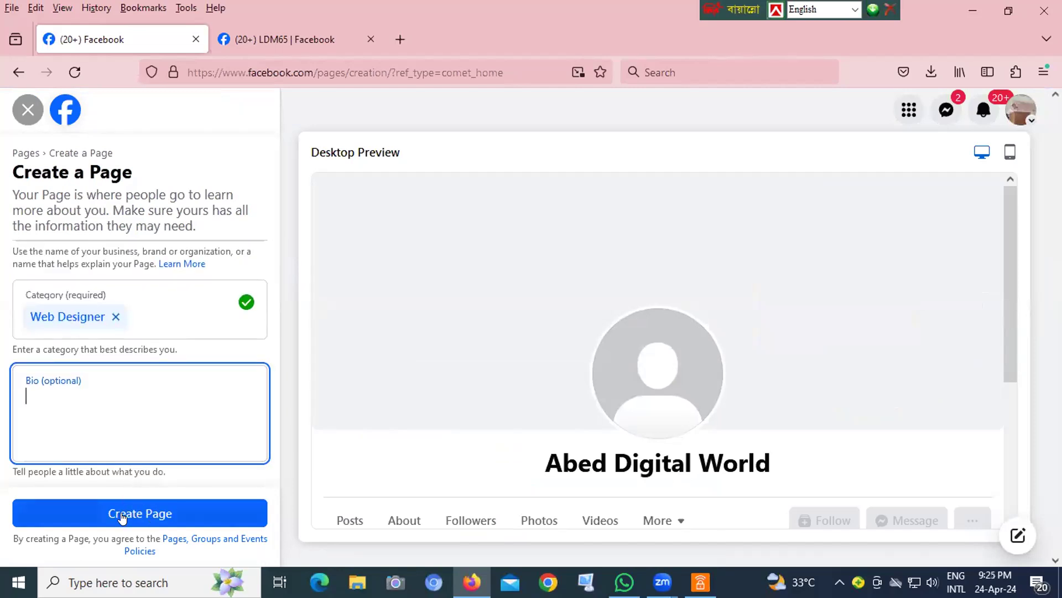
{"action": "left_click", "coordinate": [154, 505]}
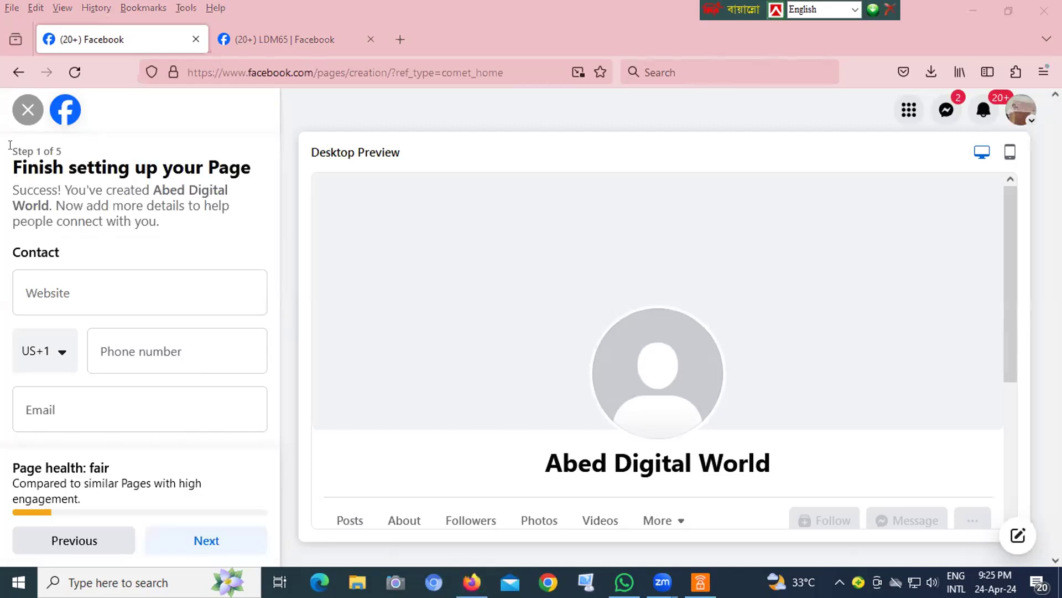
{"action": "left_click_drag", "start_coordinate": [10, 145], "coordinate": [79, 147]}
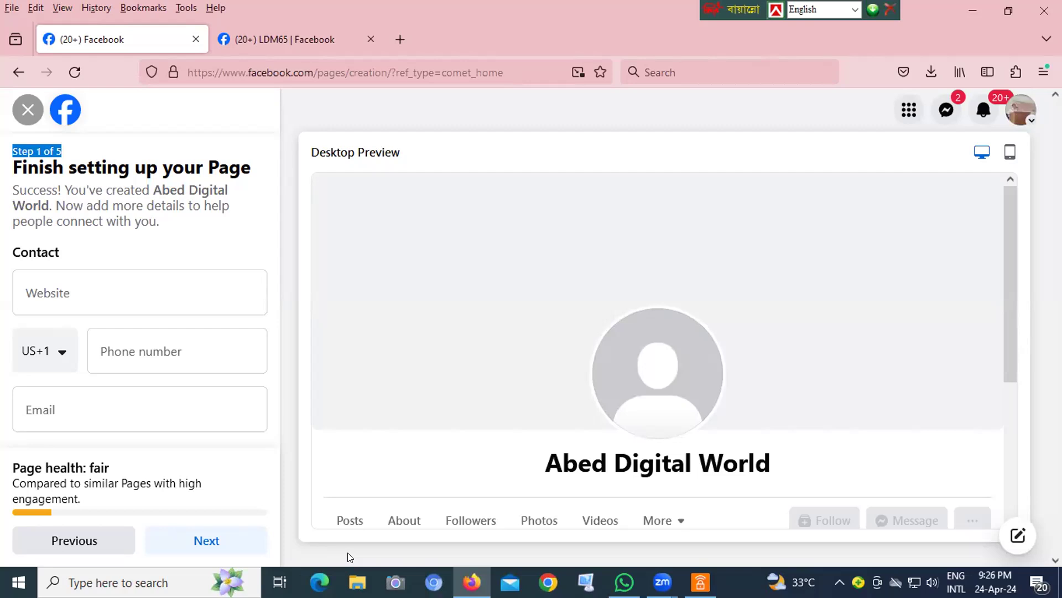
{"action": "left_click", "coordinate": [37, 285]}
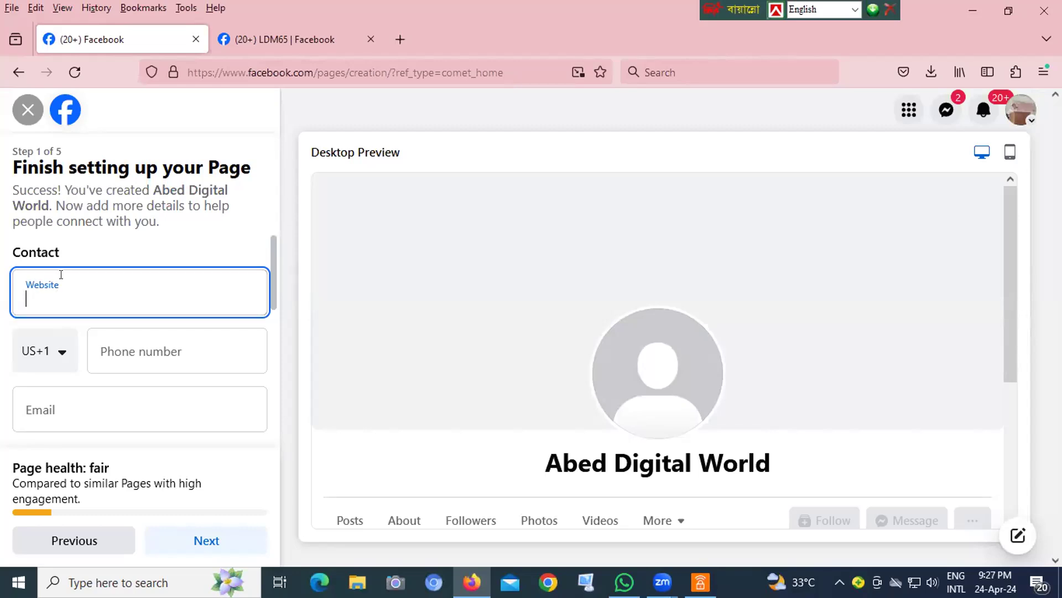
{"action": "left_click", "coordinate": [59, 358]}
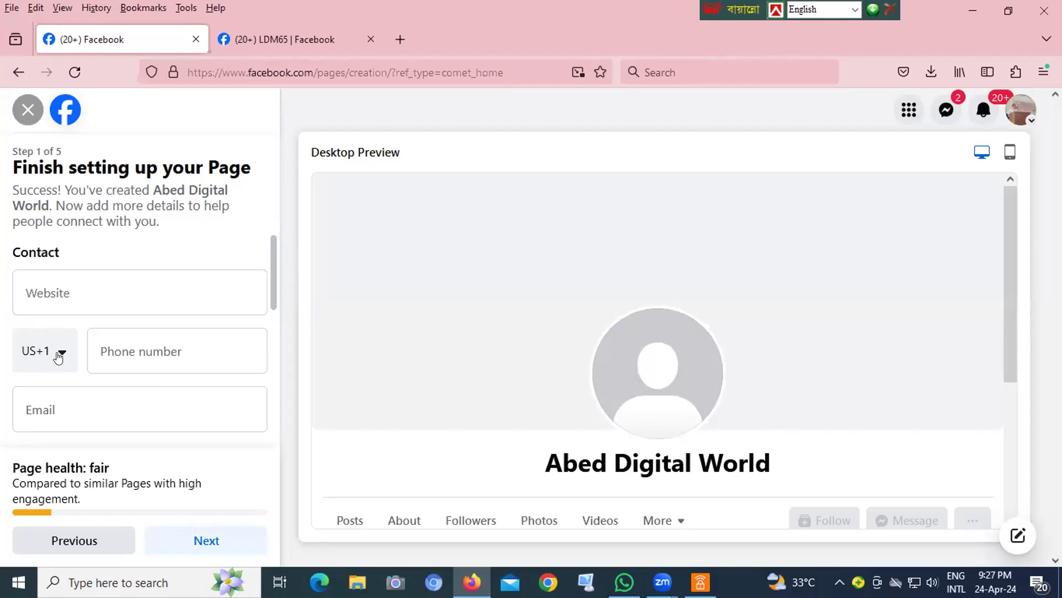
{"action": "left_click", "coordinate": [59, 358]}
{"action": "left_click", "coordinate": [58, 357]}
{"action": "left_click", "coordinate": [43, 404]}
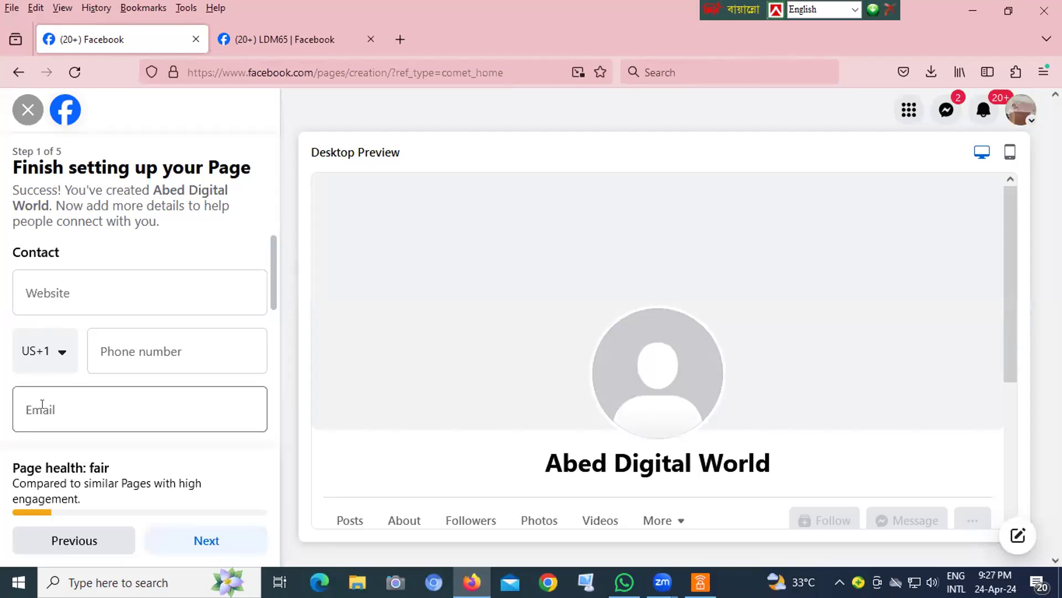
- Search the phone country code list for "uk" and "united", clearing the search without choosing a country
{"action": "left_click", "coordinate": [59, 357]}
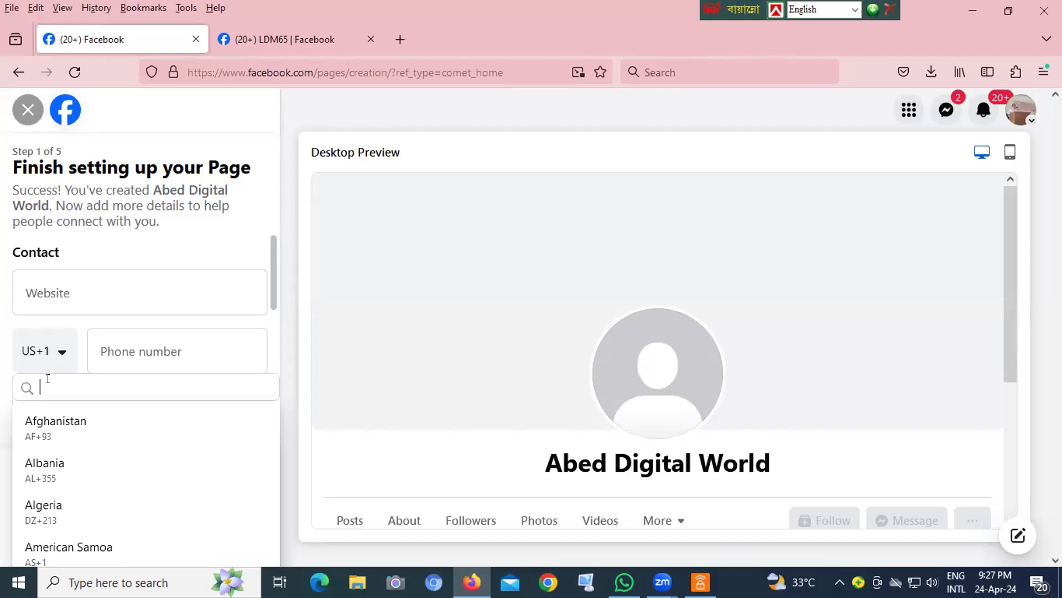
{"action": "type", "text": "uk"}
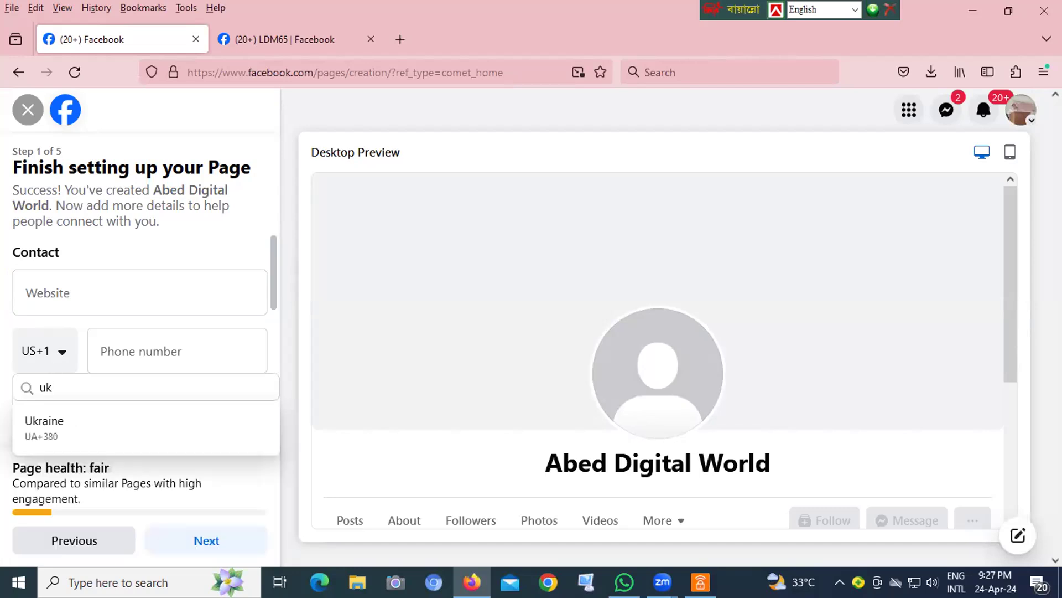
{"action": "key", "text": "BackSpace"}
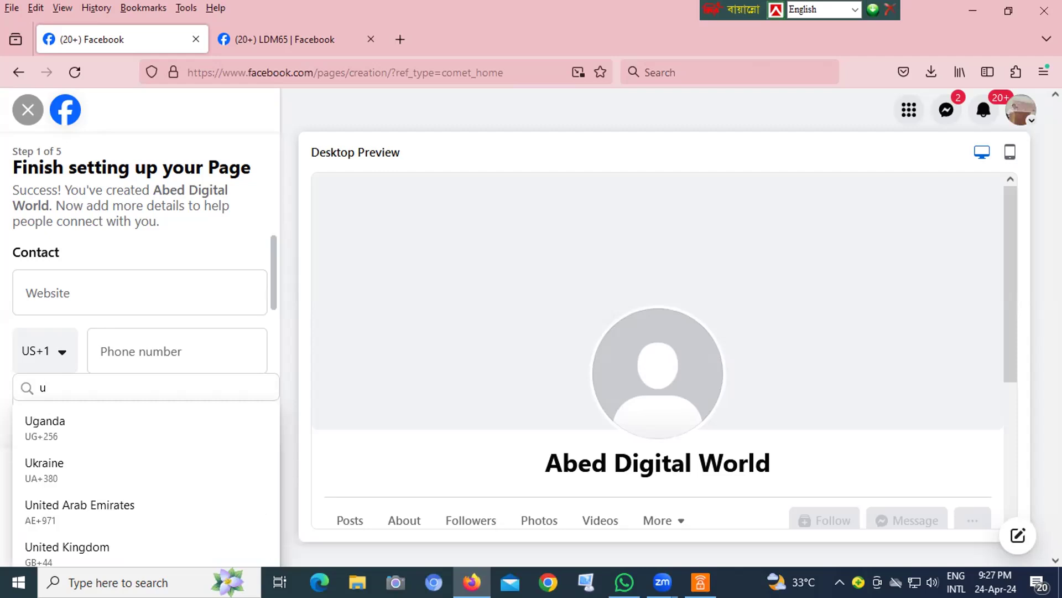
{"action": "type", "text": "nited"}
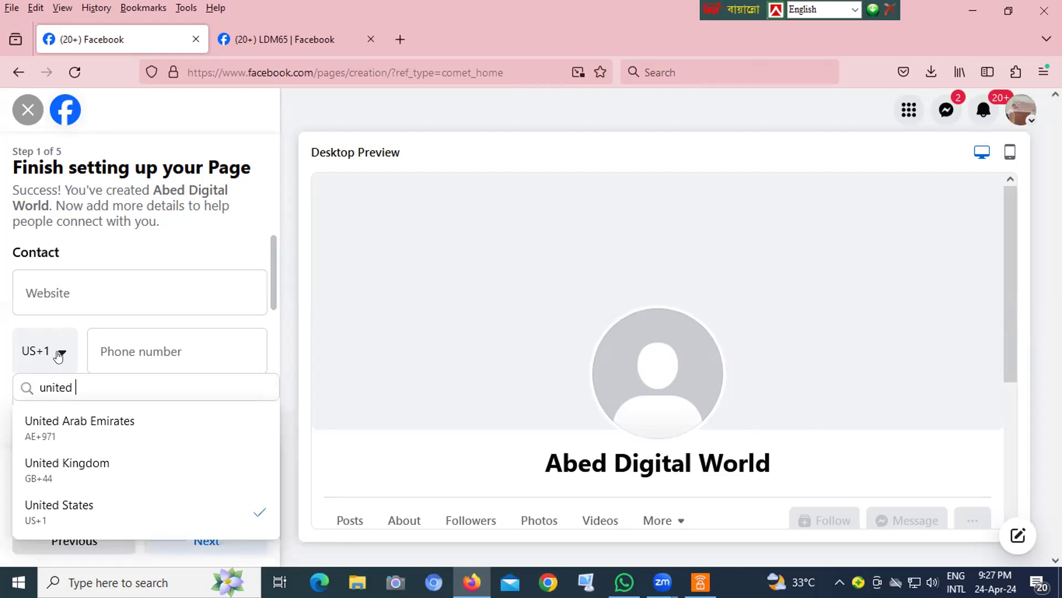
{"action": "key", "text": "BackSpace"}
{"action": "key", "text": "BackSpace"}
{"action": "key", "text": "BackSpace"}
{"action": "key", "text": "BackSpace"}
{"action": "key", "text": "BackSpace"}
{"action": "key", "text": "BackSpace"}
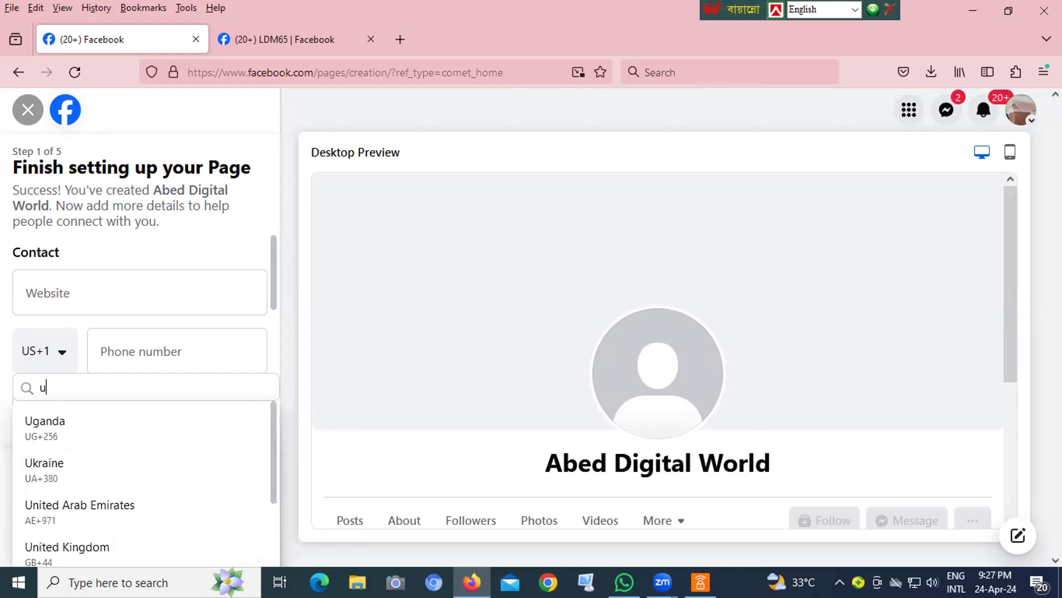
{"action": "key", "text": "BackSpace"}
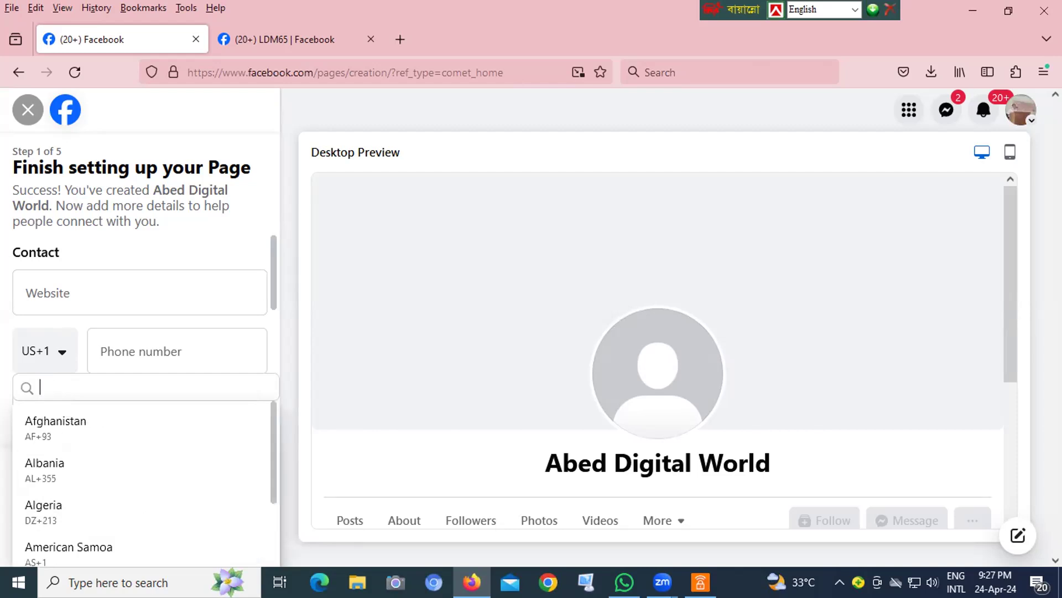
{"action": "type", "text": "ba"}
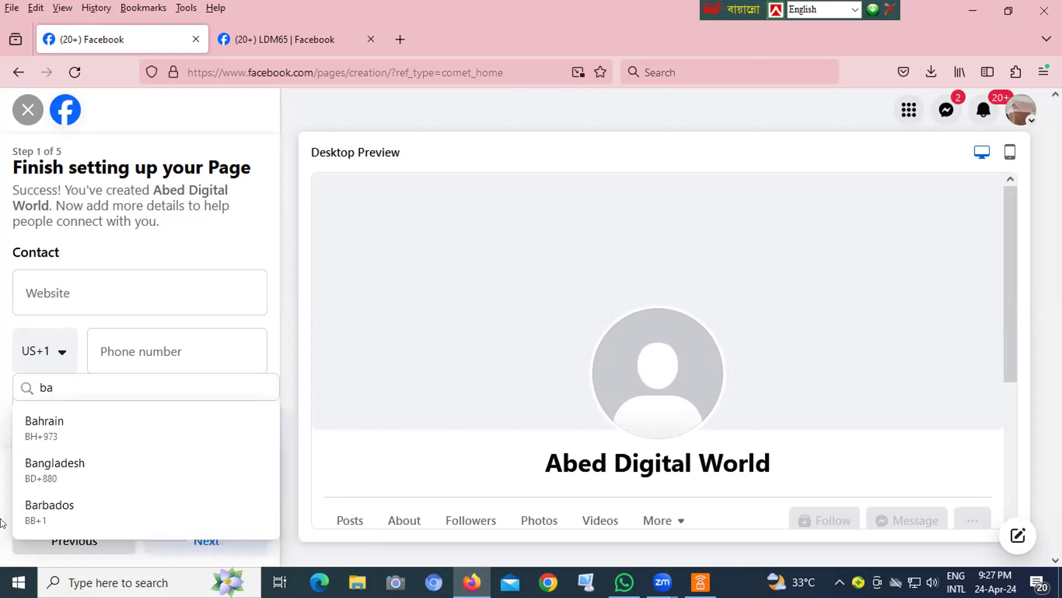
{"action": "left_click", "coordinate": [44, 474]}
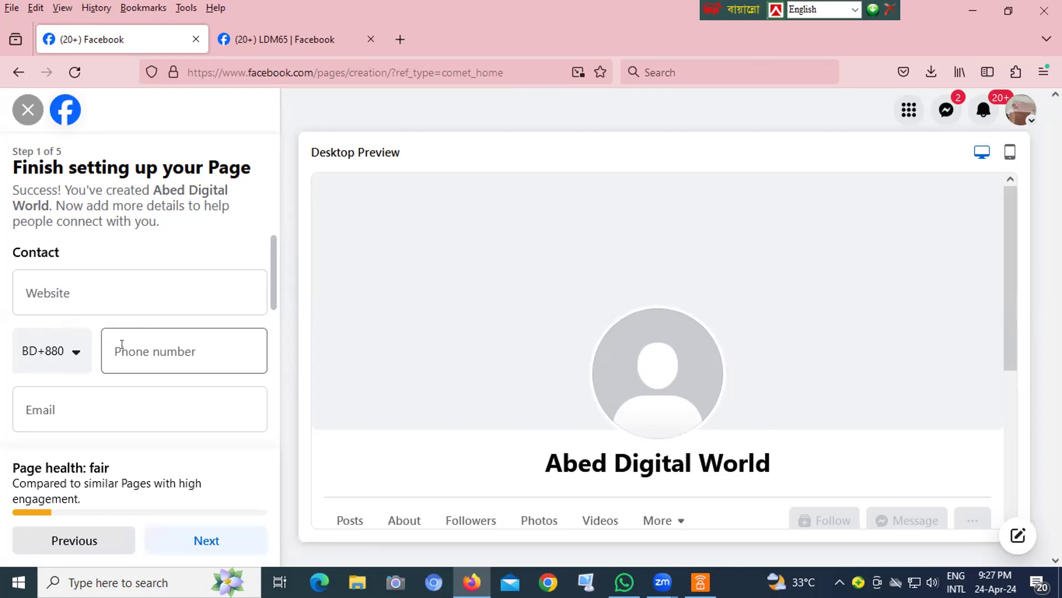
{"action": "key", "text": "Tab"}
{"action": "key", "text": "Tab"}
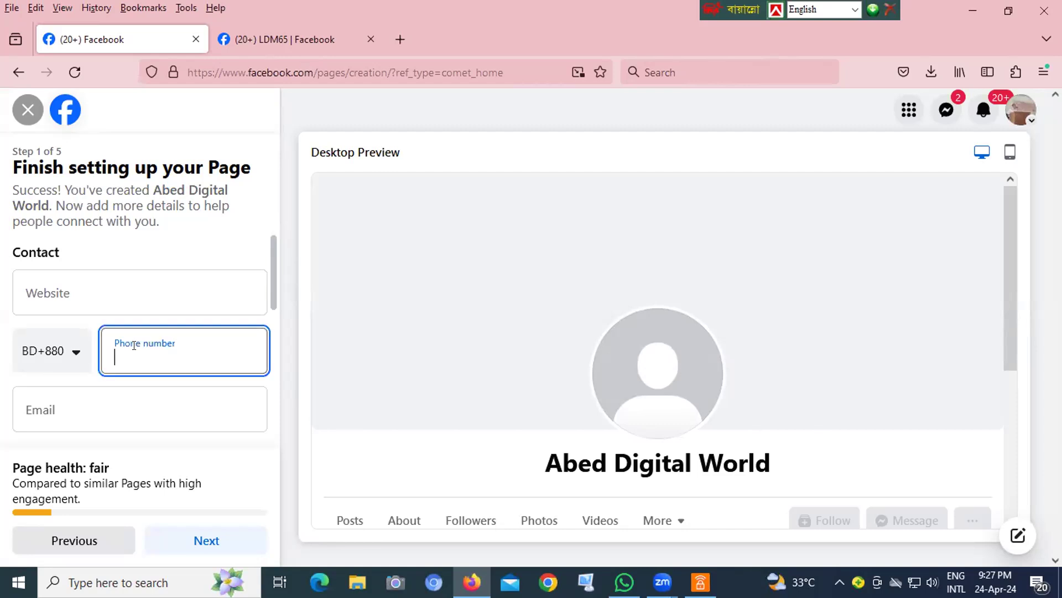
- Fill in the Page's contact e-mail address
{"action": "left_click", "coordinate": [61, 408]}
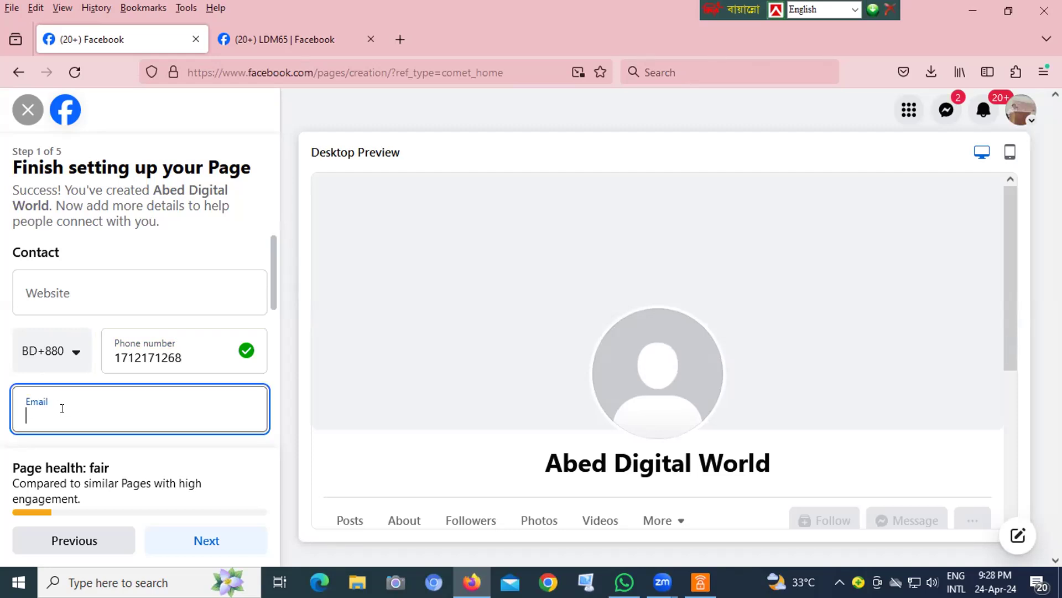
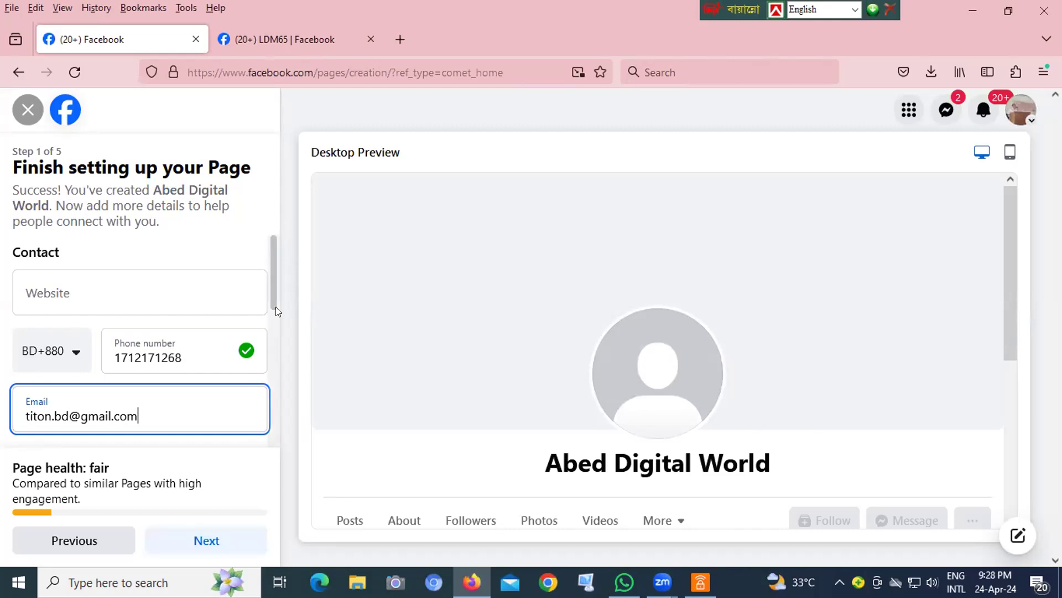
- Fill in the address field of the Page's location details
{"action": "left_click_drag", "start_coordinate": [273, 301], "coordinate": [273, 361]}
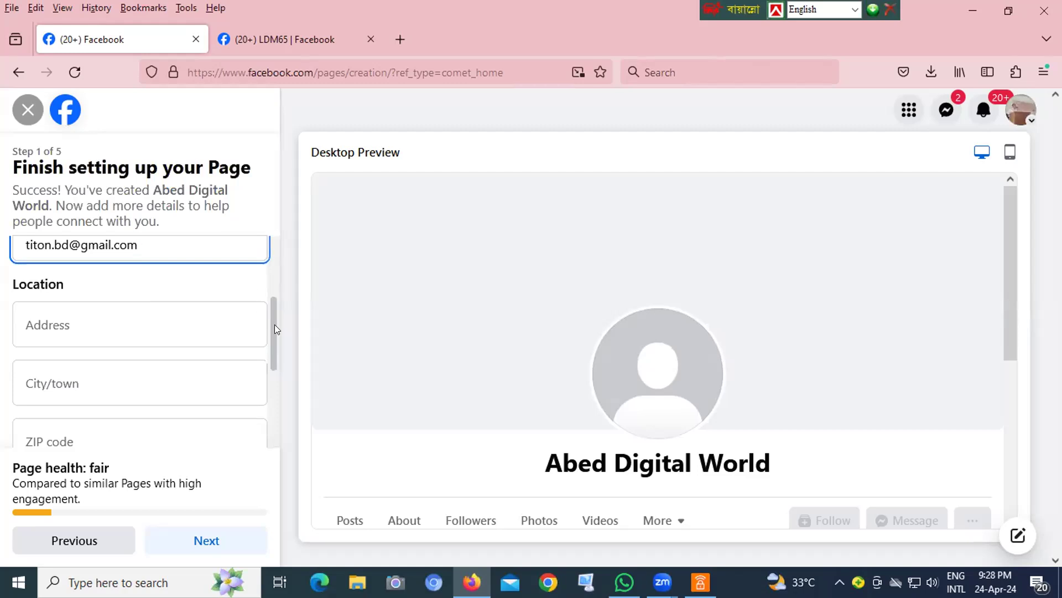
{"action": "left_click_drag", "start_coordinate": [275, 324], "coordinate": [282, 303]}
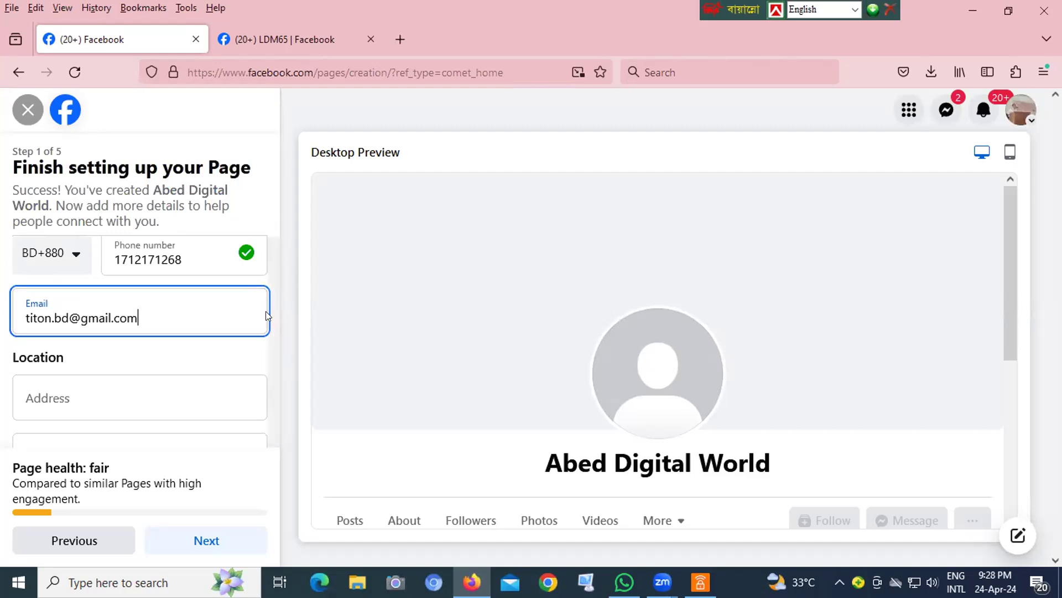
{"action": "left_click", "coordinate": [62, 384]}
{"action": "type", "text": "Ccha"}
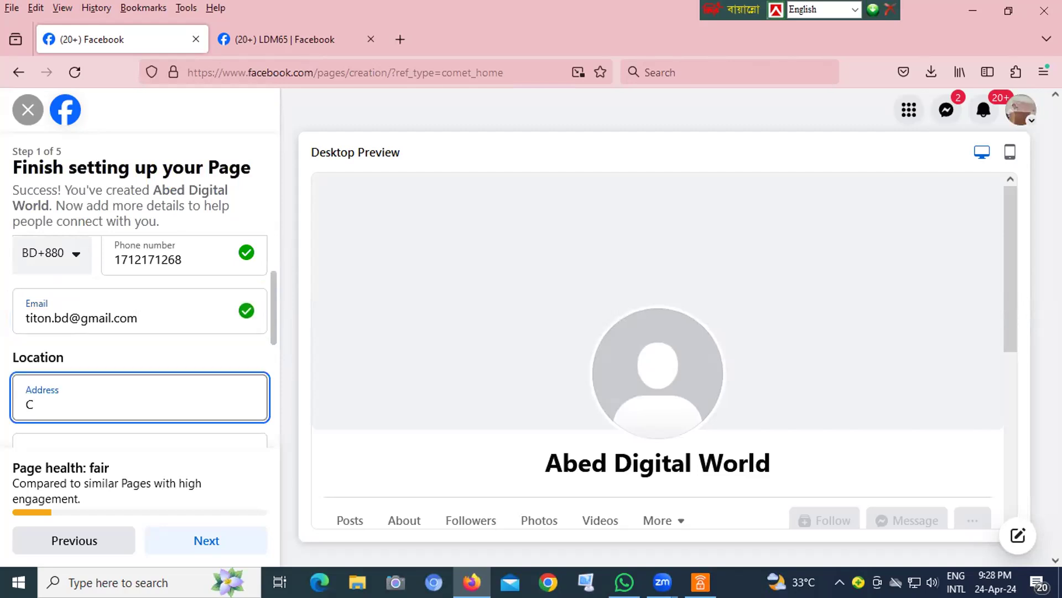
{"action": "key", "text": "BackSpace"}
{"action": "key", "text": "BackSpace"}
{"action": "key", "text": "BackSpace"}
{"action": "type", "text": "huadag"}
{"action": "key", "text": "BackSpace"}
{"action": "type", "text": "nga"}
{"action": "scroll", "coordinate": [109, 380], "scroll_direction": "down", "scroll_amount": 1}
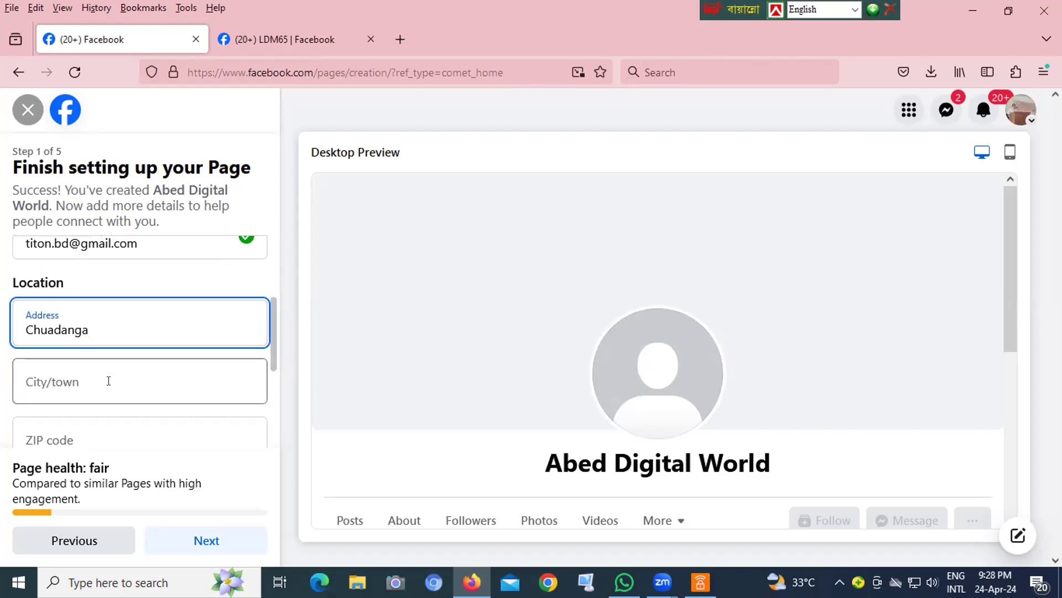
- Enter the location's city/town and its ZIP code in their separate fields
{"action": "left_click", "coordinate": [85, 379]}
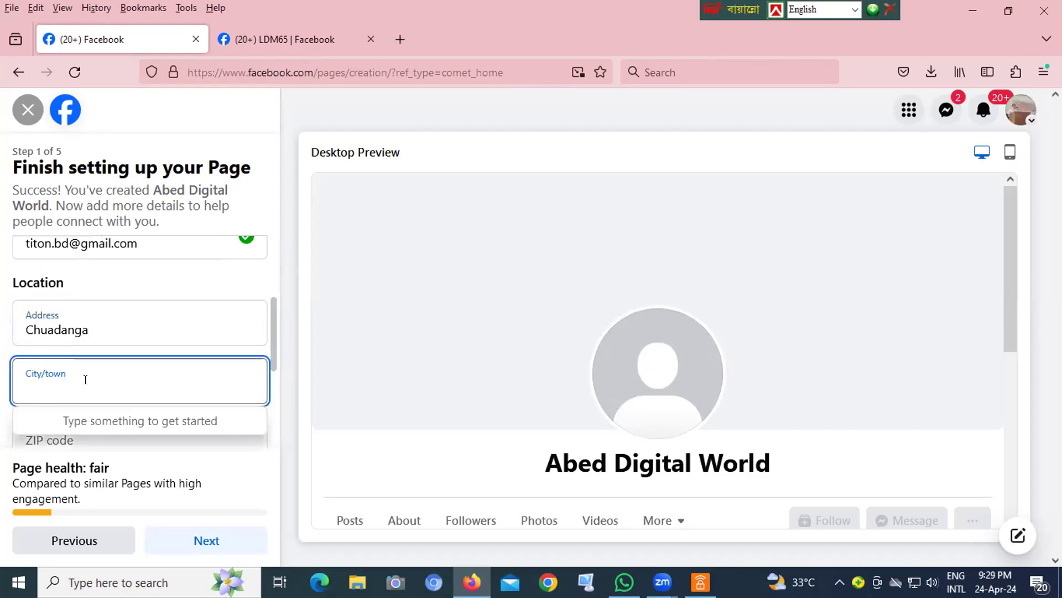
{"action": "type", "text": "Chua"}
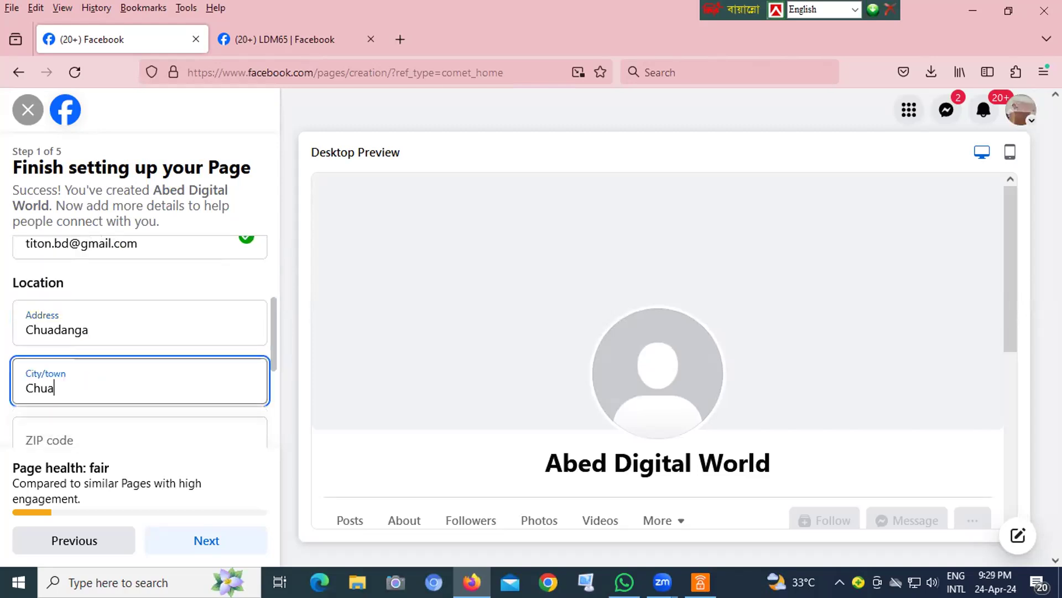
{"action": "type", "text": "danga 7220"}
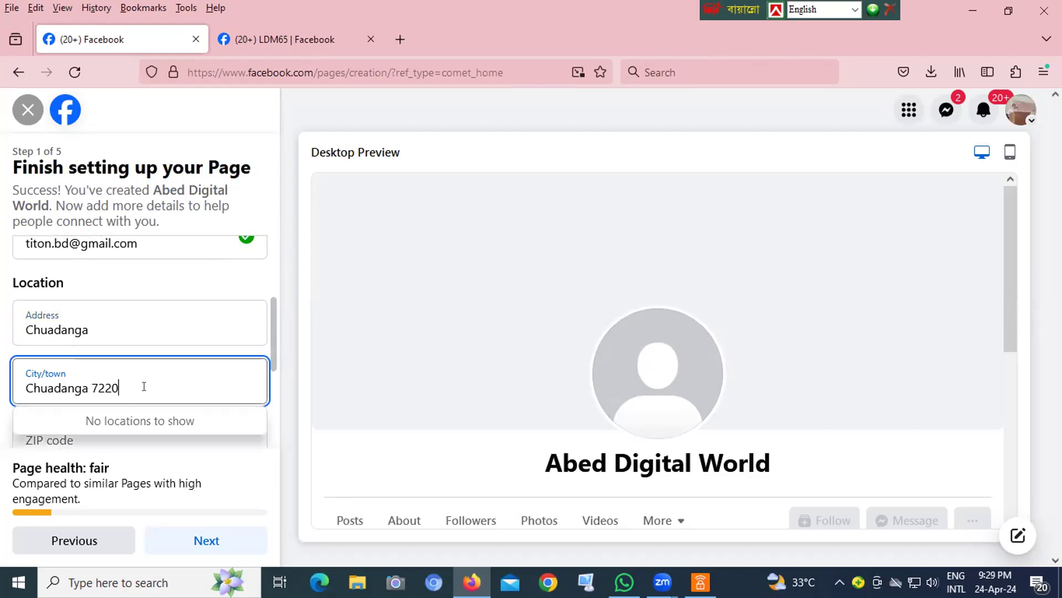
{"action": "key", "text": "BackSpace"}
{"action": "key", "text": "BackSpace"}
{"action": "key", "text": "BackSpace"}
{"action": "key", "text": "BackSpace"}
{"action": "key", "text": "BackSpace"}
{"action": "left_click", "coordinate": [141, 444]}
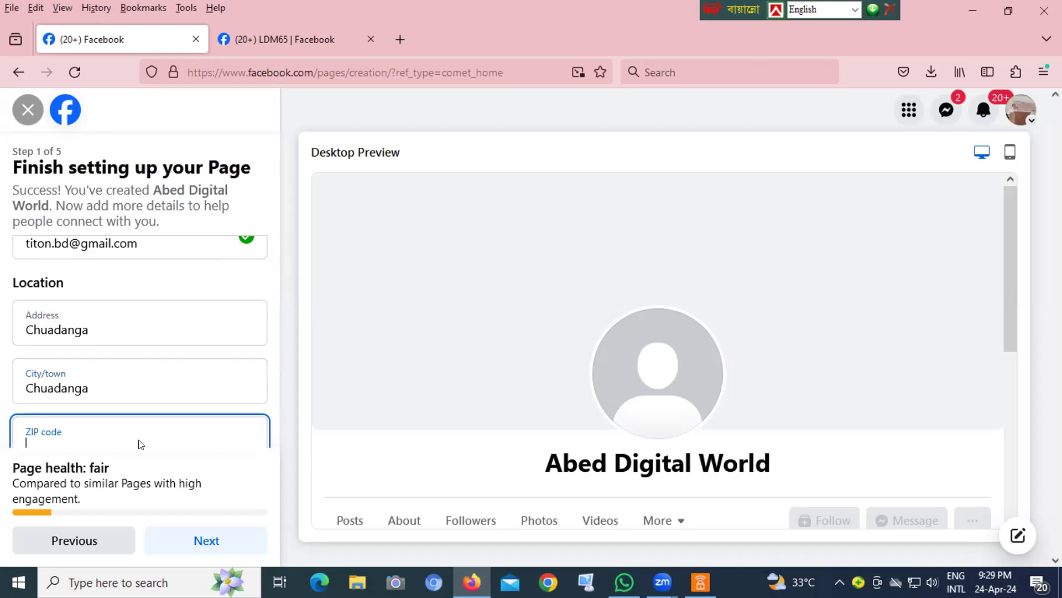
{"action": "type", "text": "7220"}
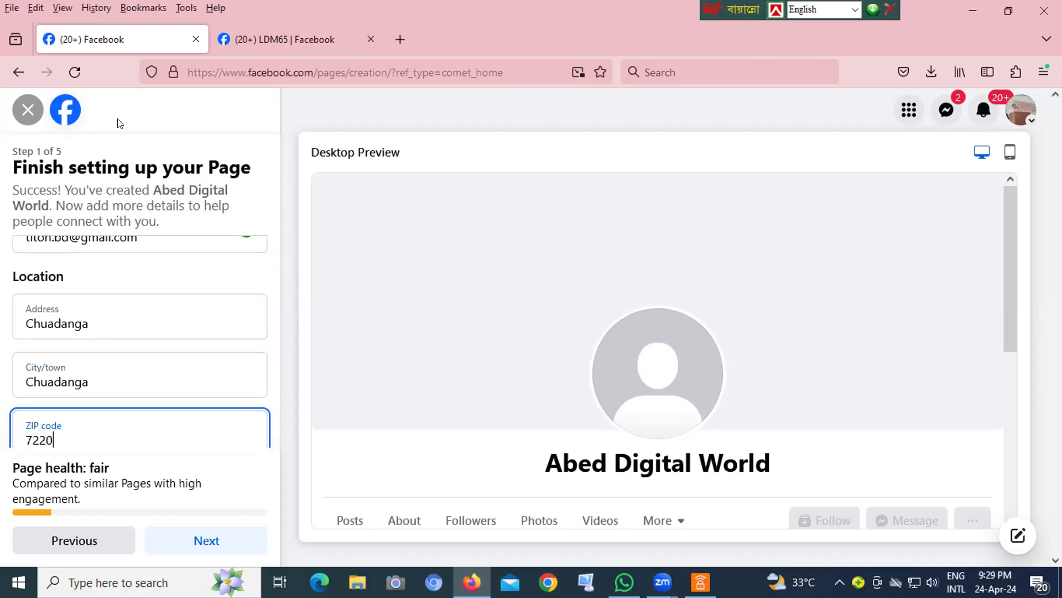
- Set the location's hours to "Open at selected hours" in the Page setup form
{"action": "scroll", "coordinate": [251, 334], "scroll_direction": "up", "scroll_amount": 2}
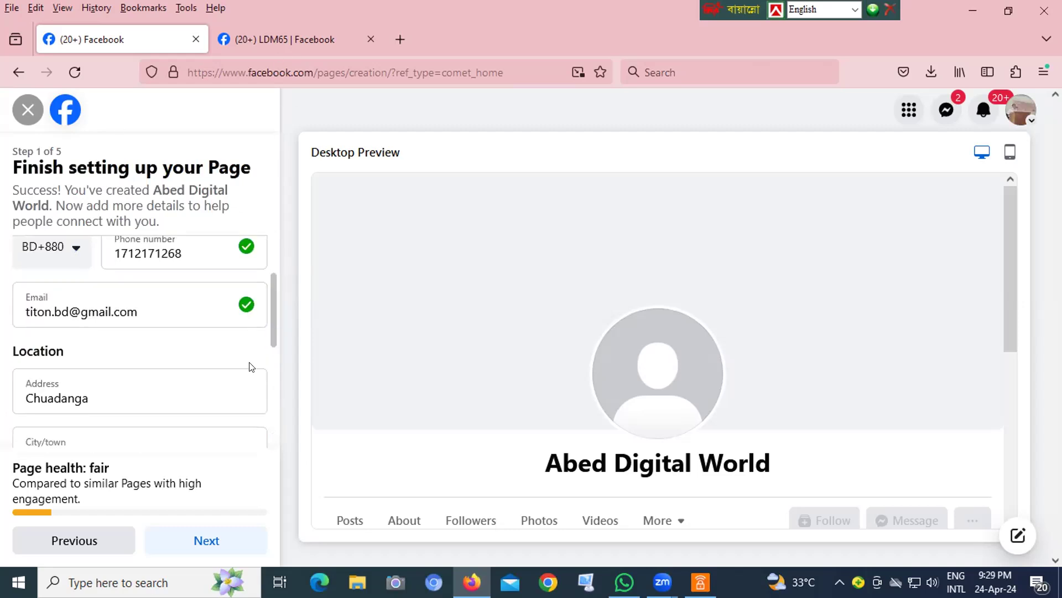
{"action": "scroll", "coordinate": [267, 345], "scroll_direction": "down", "scroll_amount": 4}
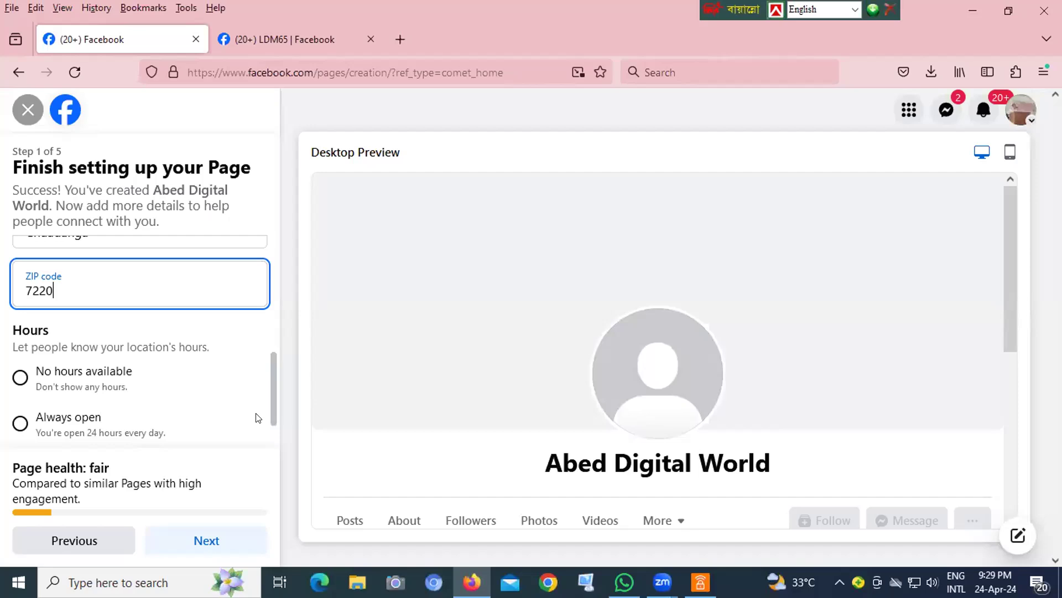
{"action": "scroll", "coordinate": [269, 390], "scroll_direction": "down", "scroll_amount": 2}
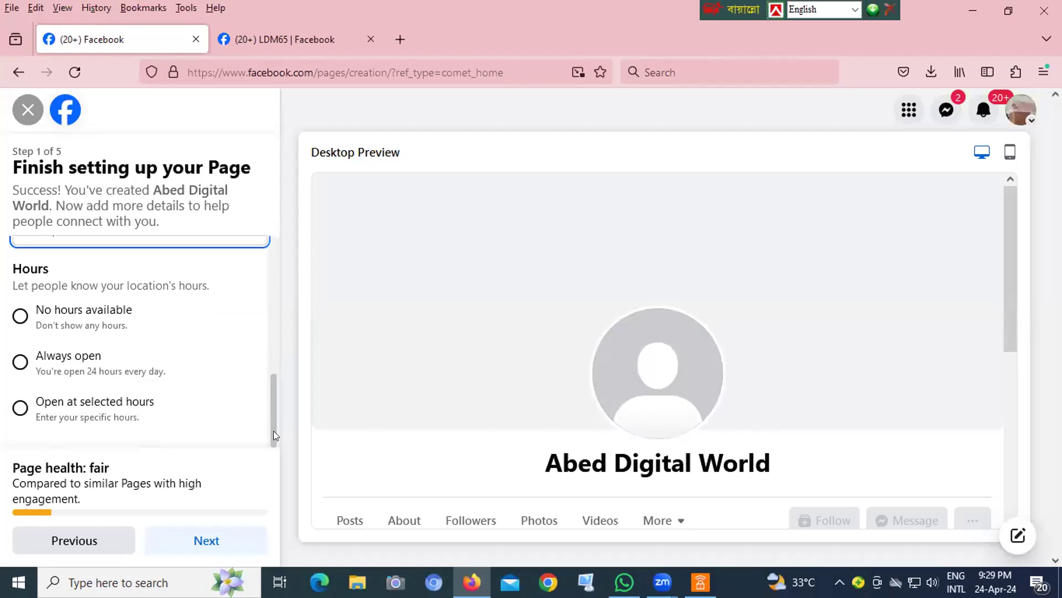
{"action": "left_click", "coordinate": [19, 409]}
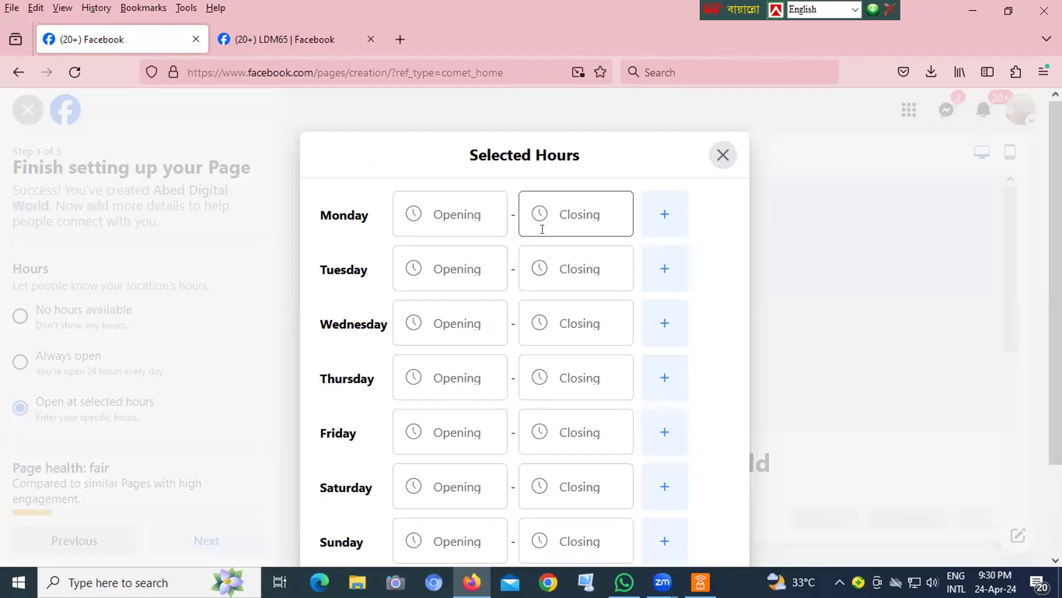
- Set Monday's hours to open at 8:00 AM and close at 12:00 AM
{"action": "left_click", "coordinate": [443, 219]}
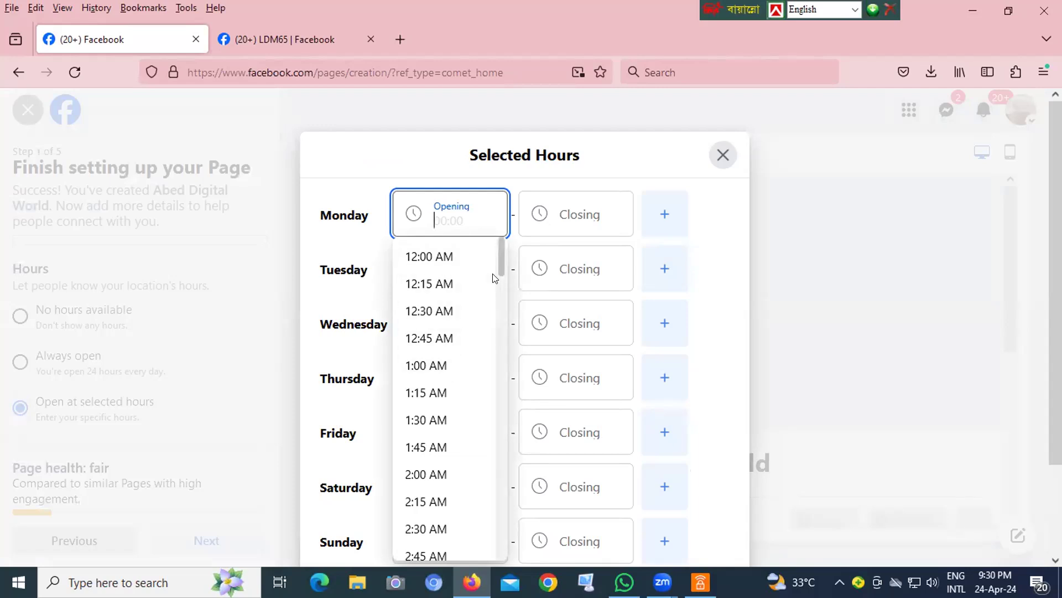
{"action": "scroll", "coordinate": [487, 321], "scroll_direction": "down", "scroll_amount": 10}
{"action": "scroll", "coordinate": [481, 360], "scroll_direction": "down", "scroll_amount": 3}
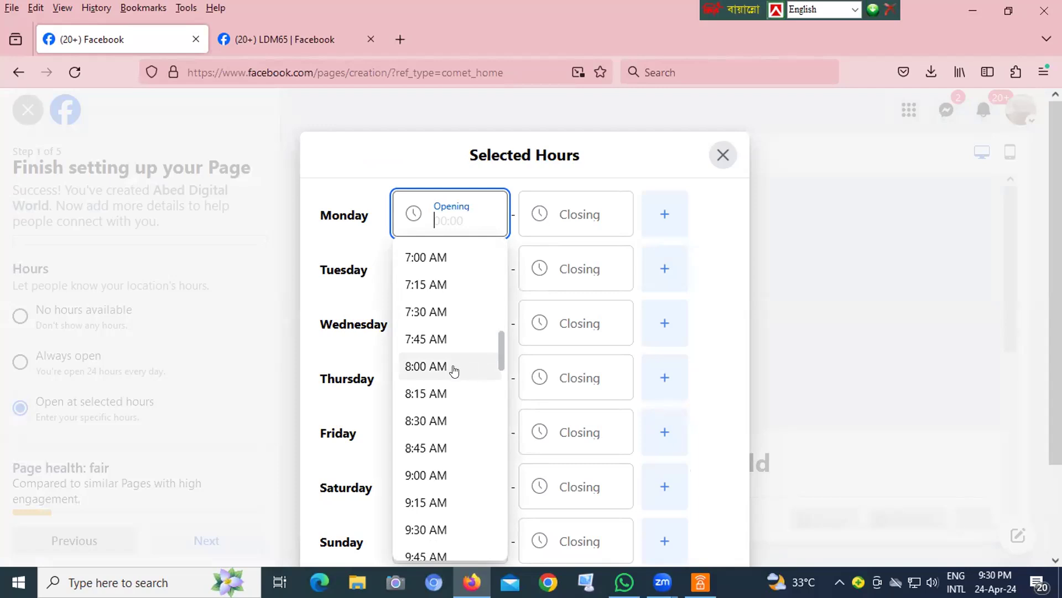
{"action": "left_click", "coordinate": [416, 367]}
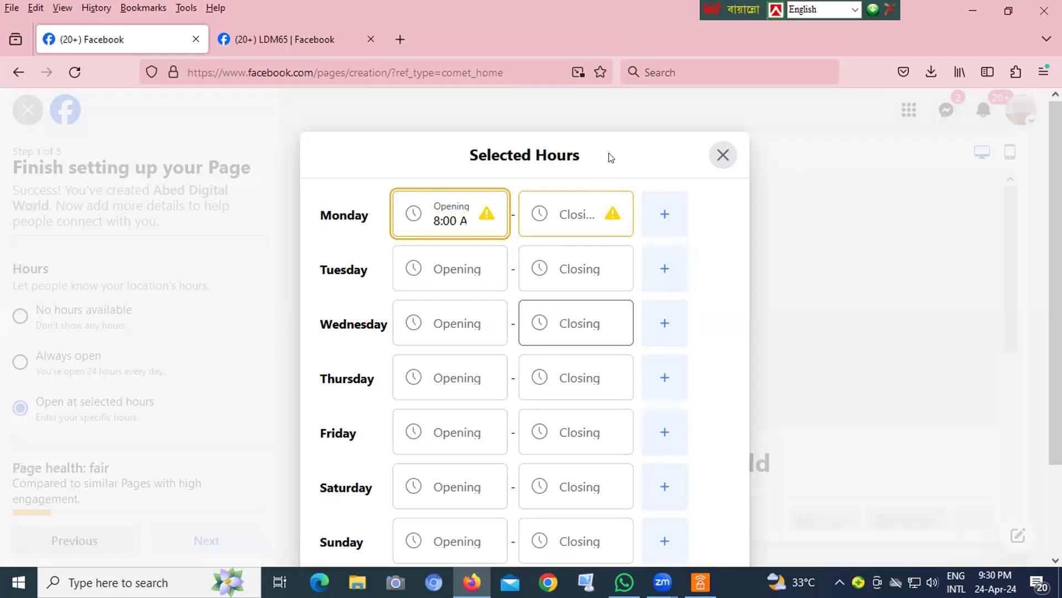
{"action": "left_click", "coordinate": [565, 211]}
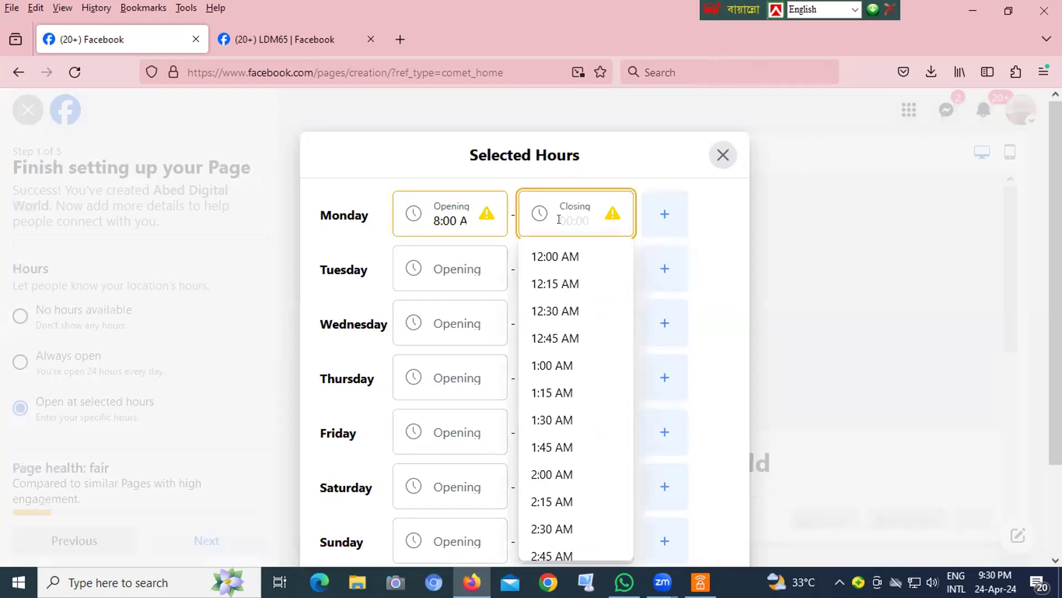
{"action": "left_click", "coordinate": [543, 257]}
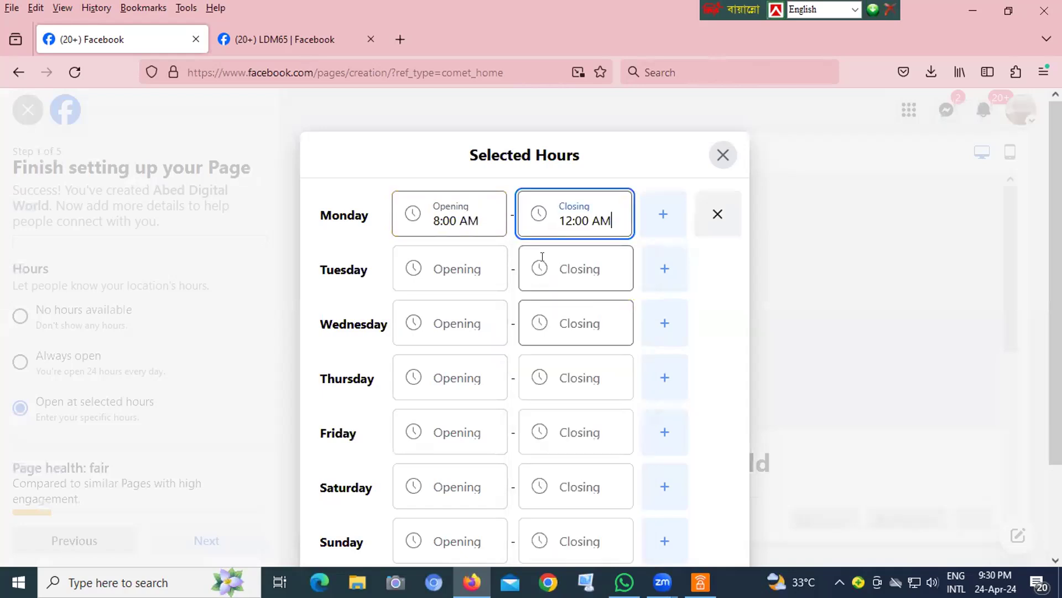
- Set Tuesday's hours to open at 8:00 AM and close at 12:00 AM
{"action": "left_click", "coordinate": [433, 267]}
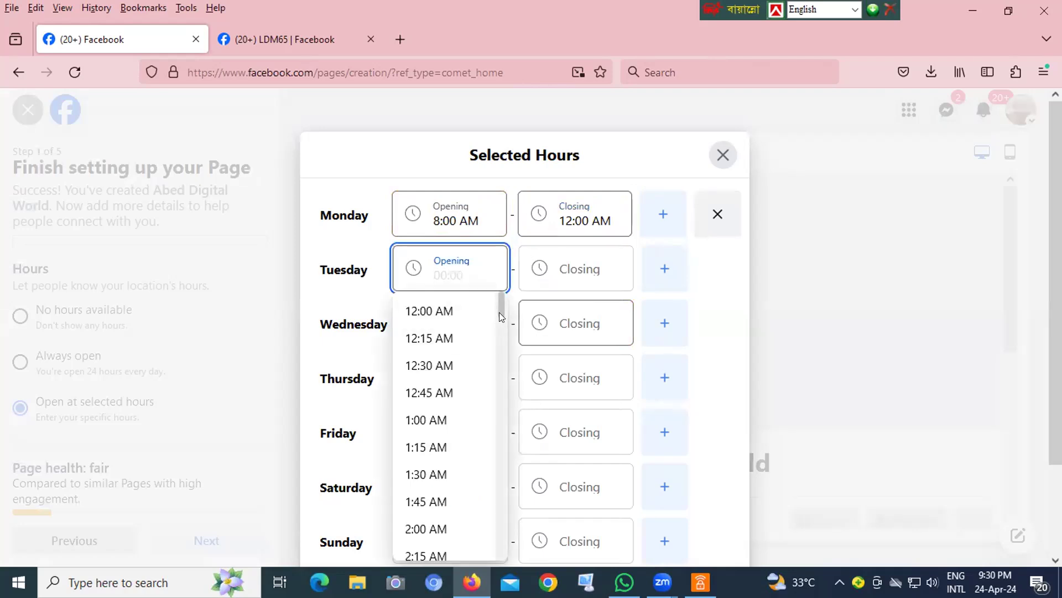
{"action": "left_click_drag", "start_coordinate": [498, 316], "coordinate": [498, 388]}
{"action": "scroll", "coordinate": [498, 353], "scroll_direction": "down", "scroll_amount": 1}
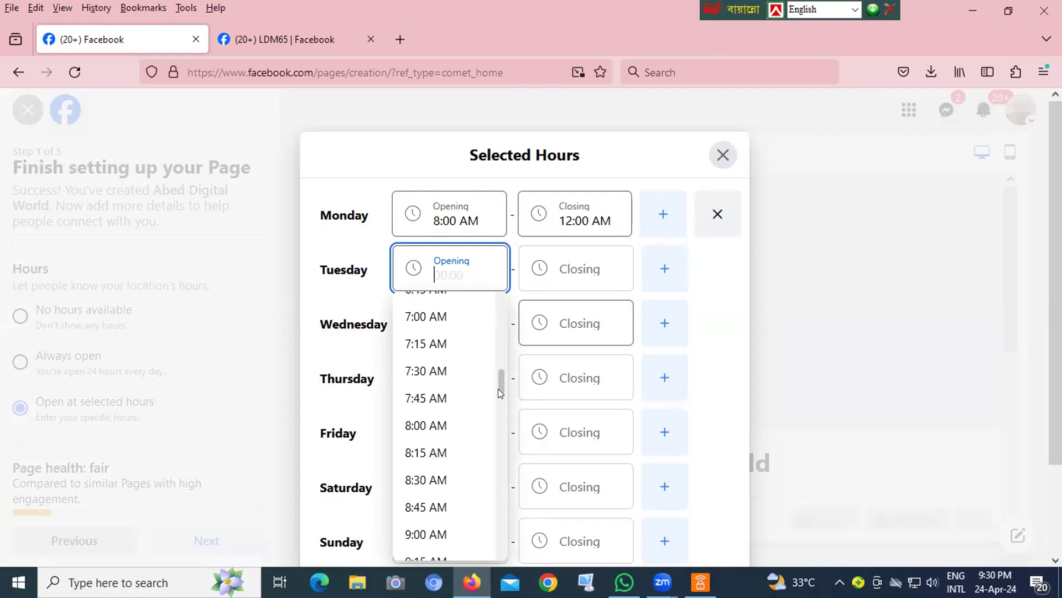
{"action": "left_click", "coordinate": [435, 426]}
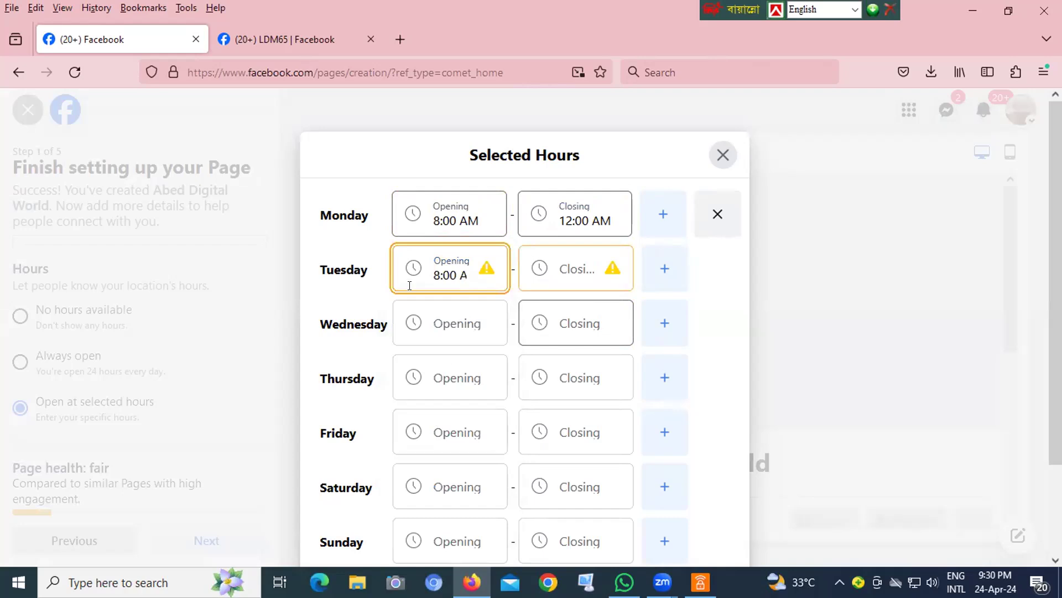
{"action": "left_click", "coordinate": [556, 267]}
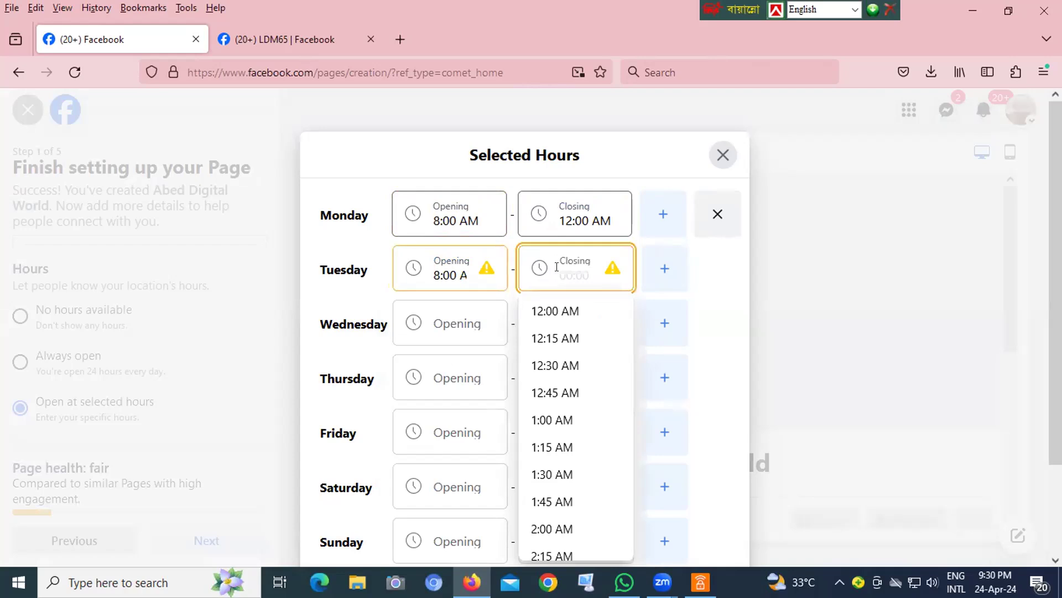
{"action": "left_click", "coordinate": [555, 310]}
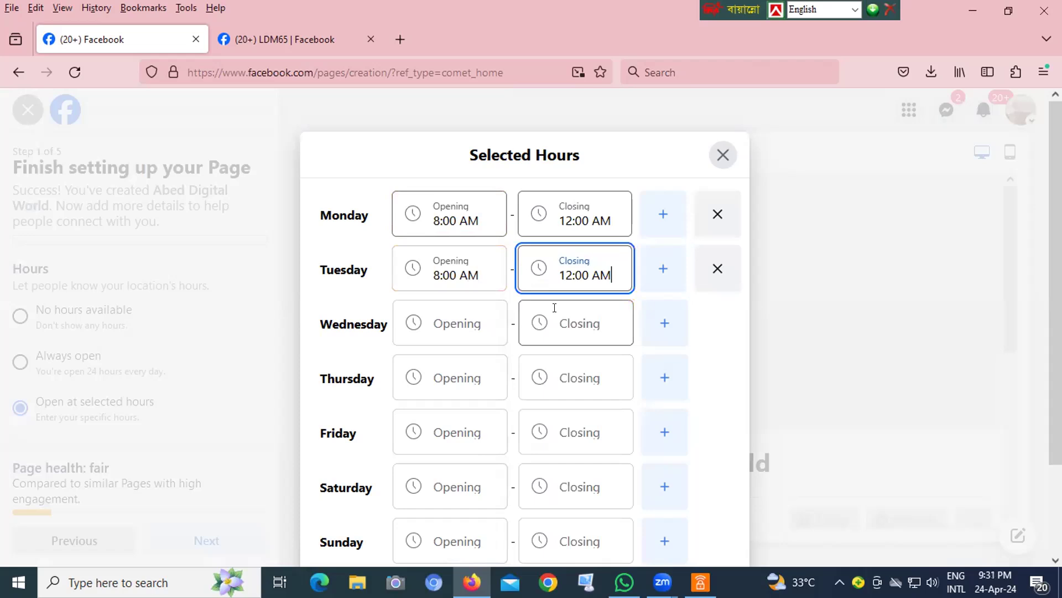
- Set Wednesday's opening time to 8:45 AM
{"action": "left_click", "coordinate": [442, 332]}
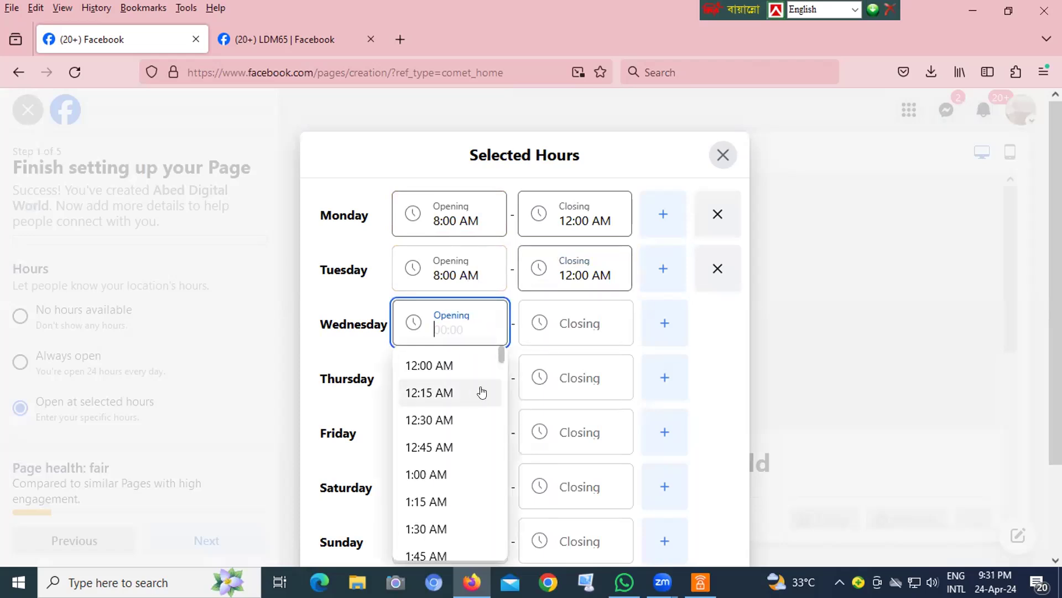
{"action": "left_click_drag", "start_coordinate": [501, 361], "coordinate": [500, 440]}
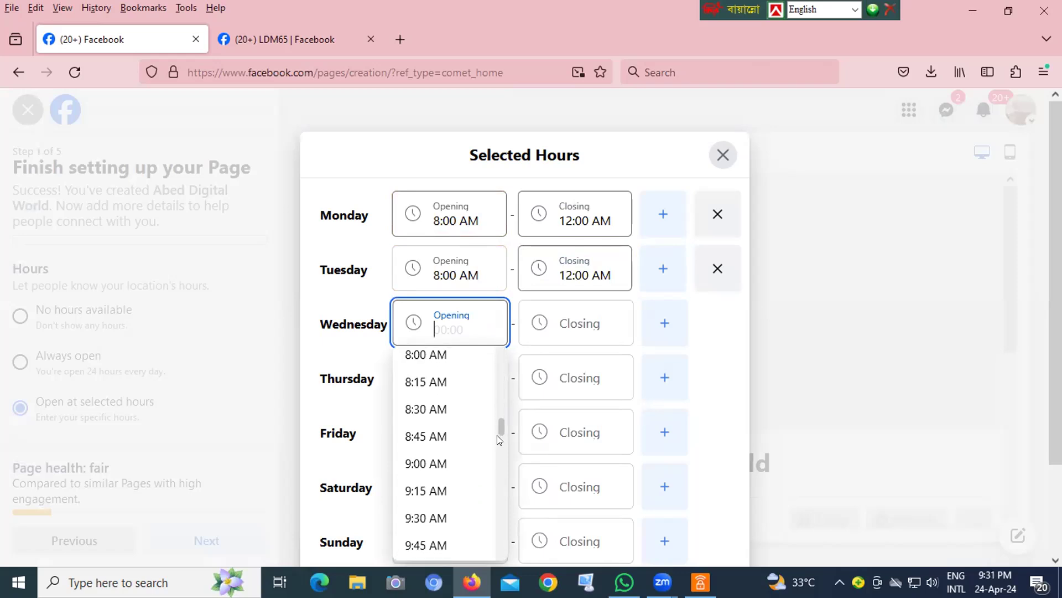
{"action": "scroll", "coordinate": [490, 434], "scroll_direction": "down", "scroll_amount": 1}
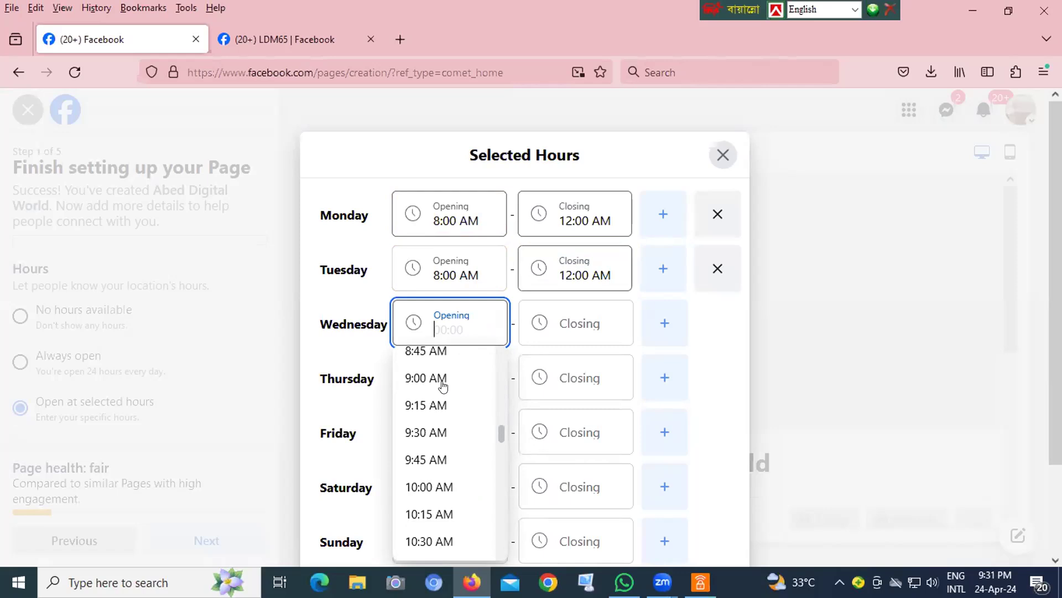
{"action": "left_click", "coordinate": [431, 354]}
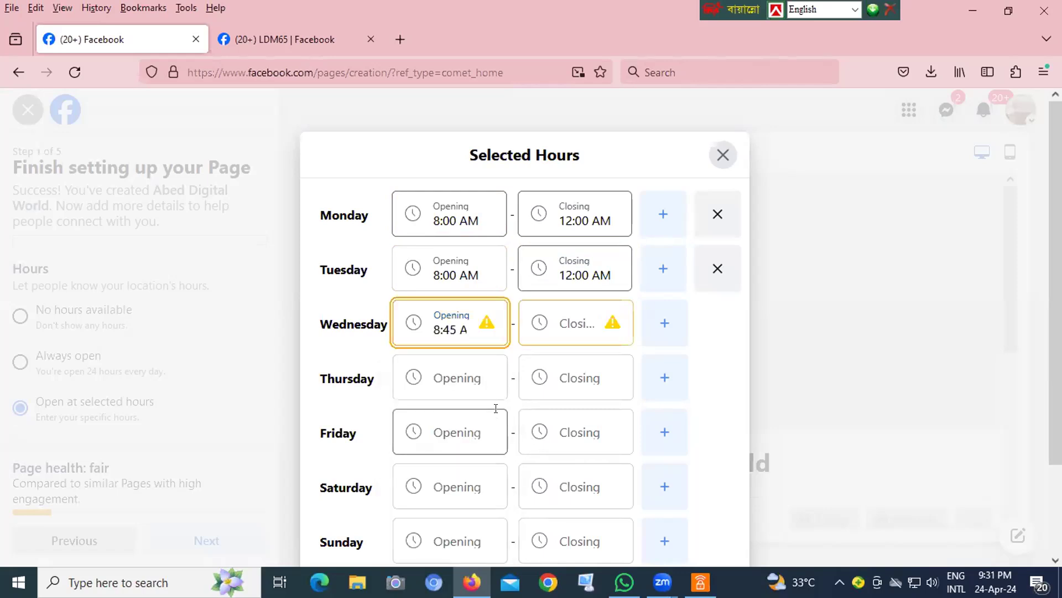
- Set Friday's opening time to 8:00 AM
{"action": "left_click", "coordinate": [496, 410]}
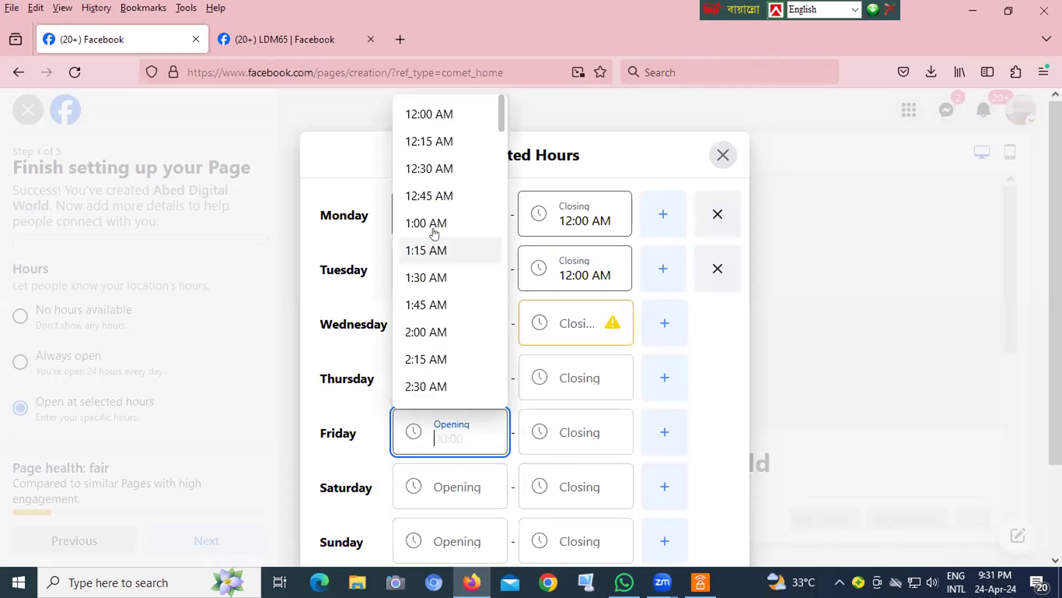
{"action": "left_click_drag", "start_coordinate": [498, 118], "coordinate": [491, 197]}
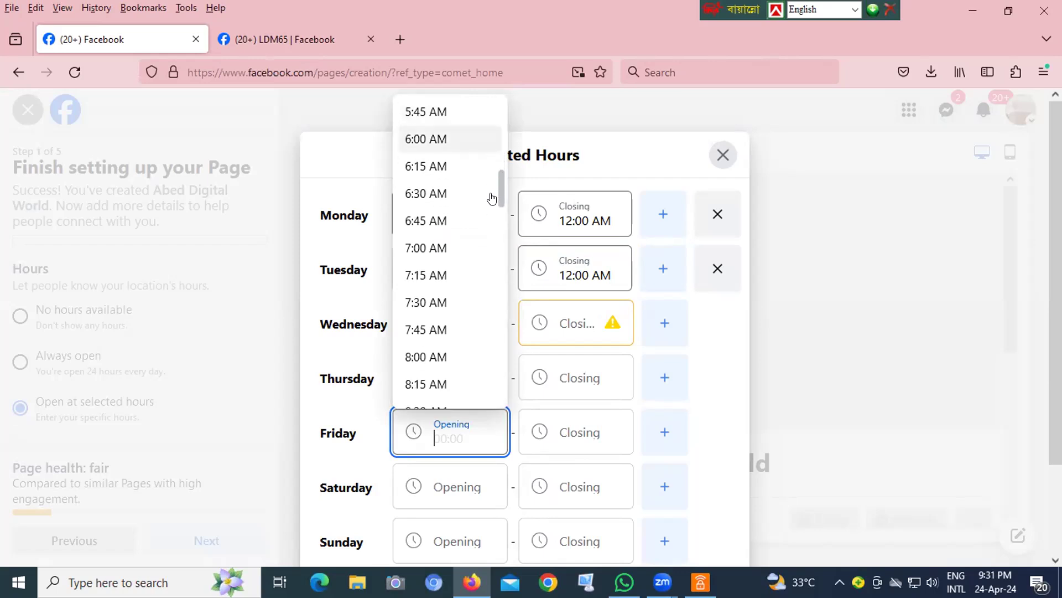
{"action": "left_click", "coordinate": [416, 356]}
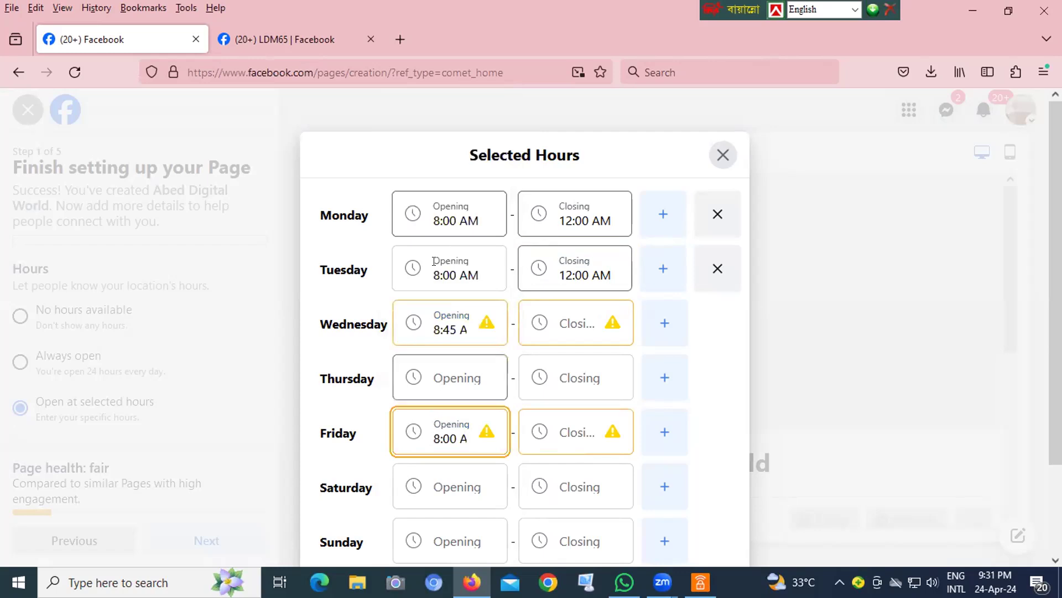
- Change Wednesday's opening time to 8:15 AM
{"action": "left_click", "coordinate": [421, 319]}
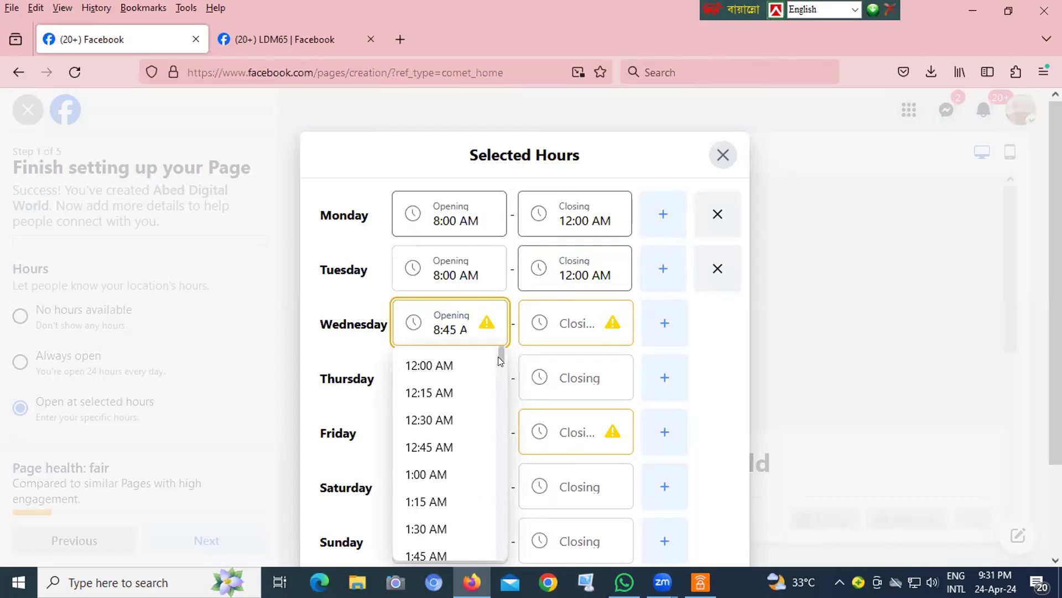
{"action": "left_click_drag", "start_coordinate": [498, 361], "coordinate": [492, 431]}
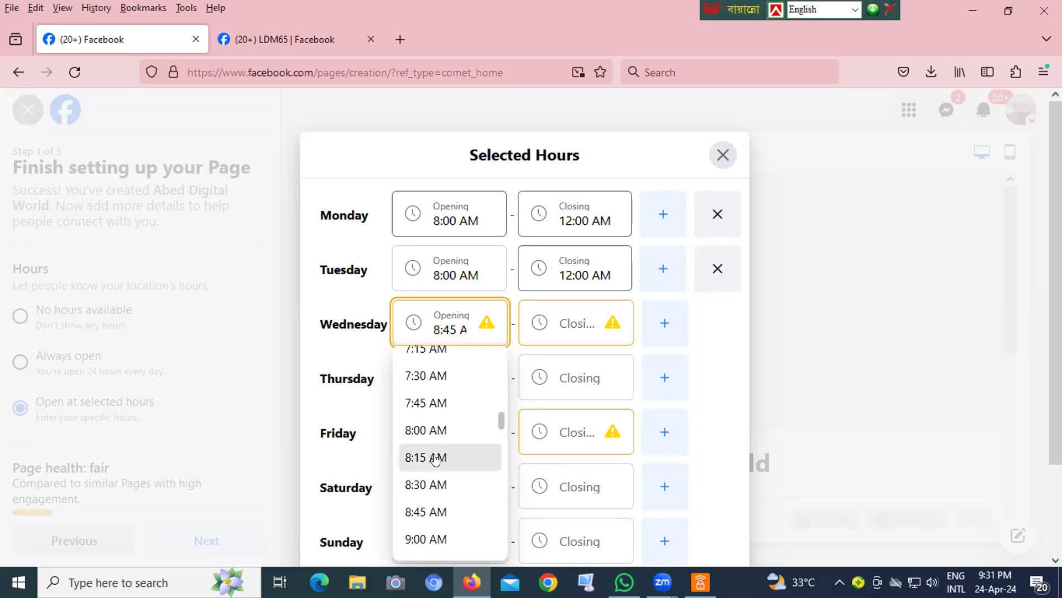
{"action": "left_click", "coordinate": [436, 458]}
- Reselect 8:00 AM as Friday's opening time and set Friday's closing time to 12:00 AM
{"action": "left_click", "coordinate": [438, 443]}
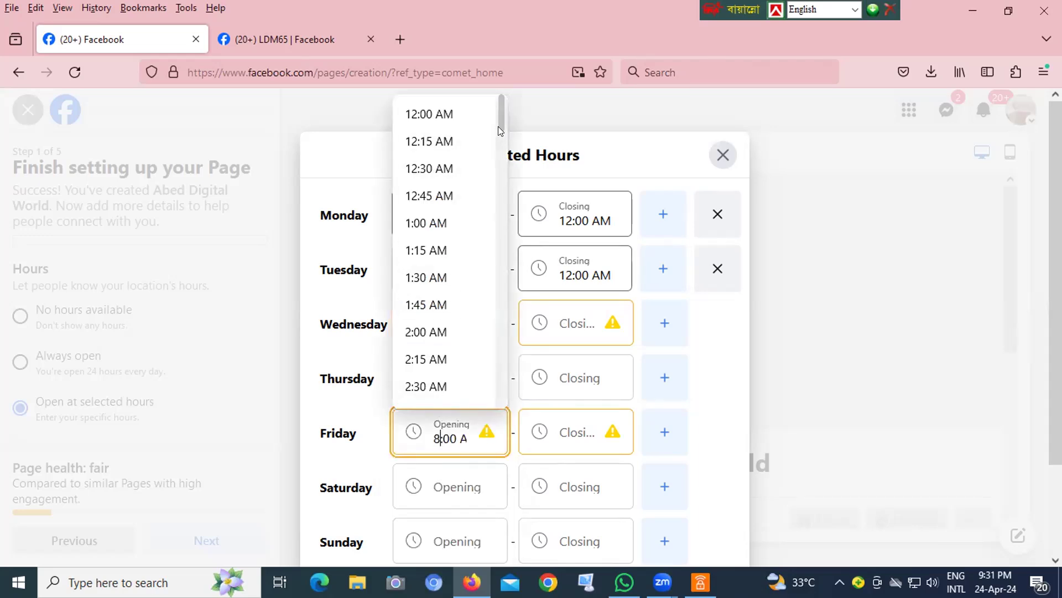
{"action": "left_click_drag", "start_coordinate": [498, 126], "coordinate": [494, 167]}
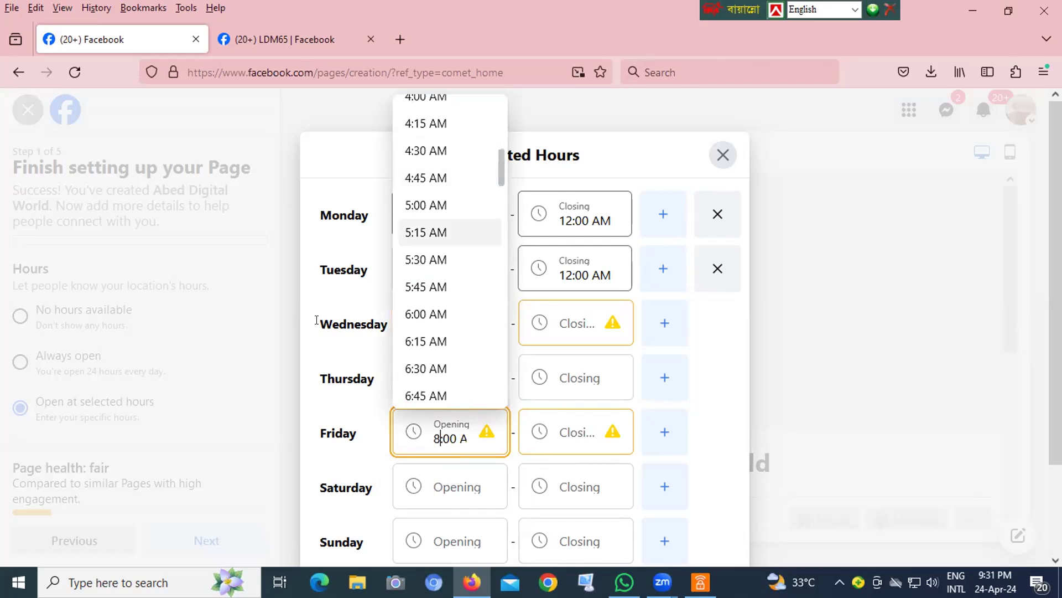
{"action": "scroll", "coordinate": [434, 324], "scroll_direction": "down", "scroll_amount": 5}
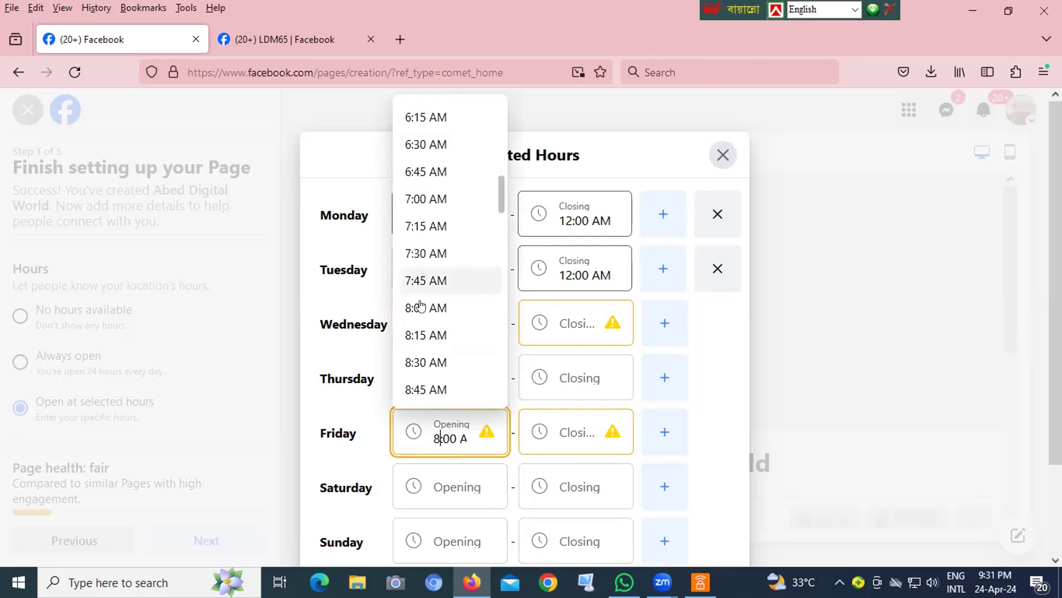
{"action": "left_click", "coordinate": [428, 298]}
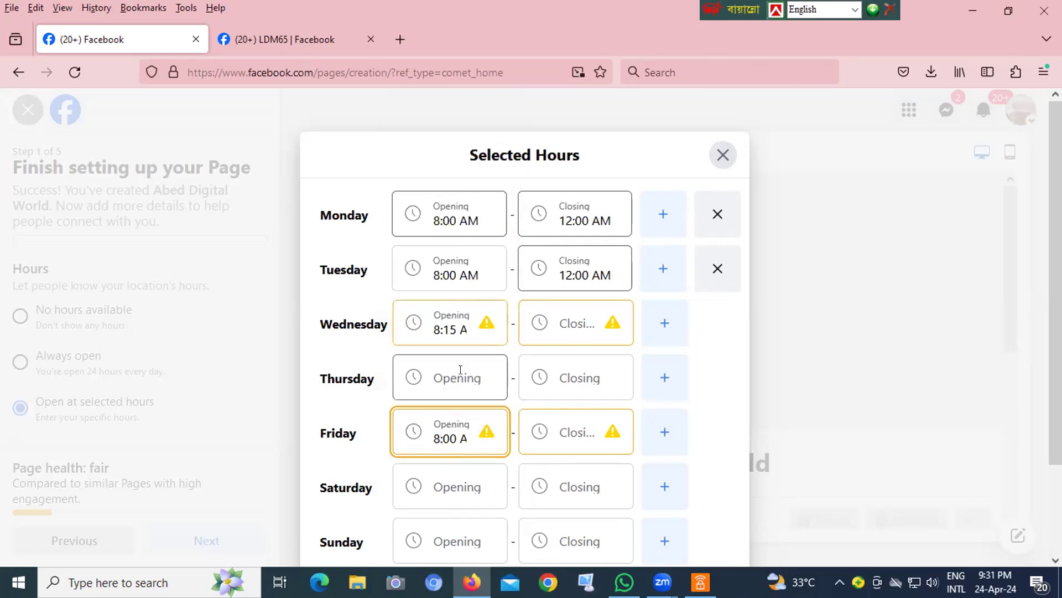
{"action": "left_click", "coordinate": [554, 427]}
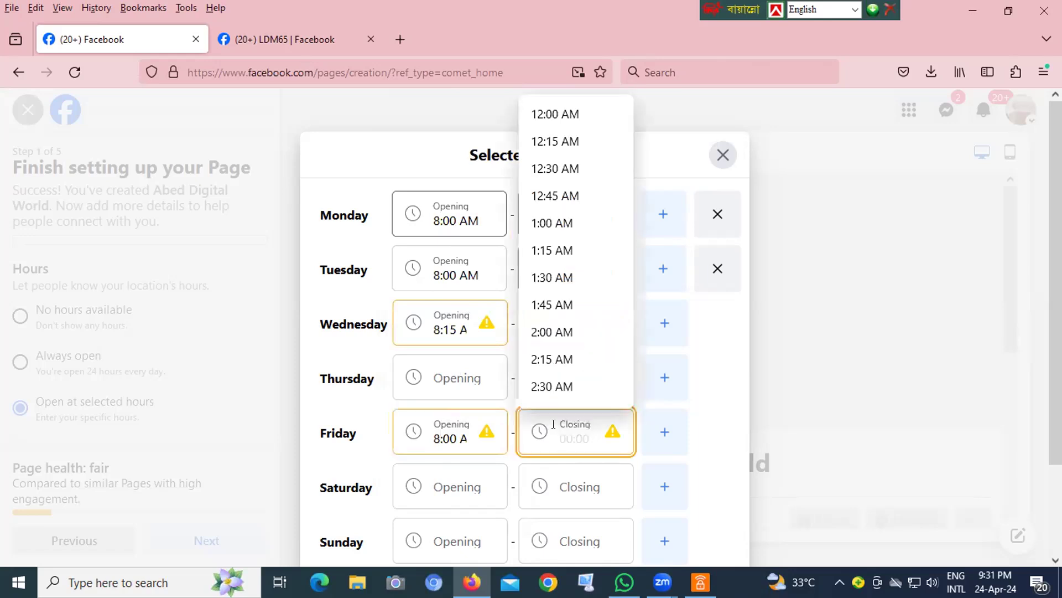
{"action": "scroll", "coordinate": [545, 326], "scroll_direction": "down", "scroll_amount": 10}
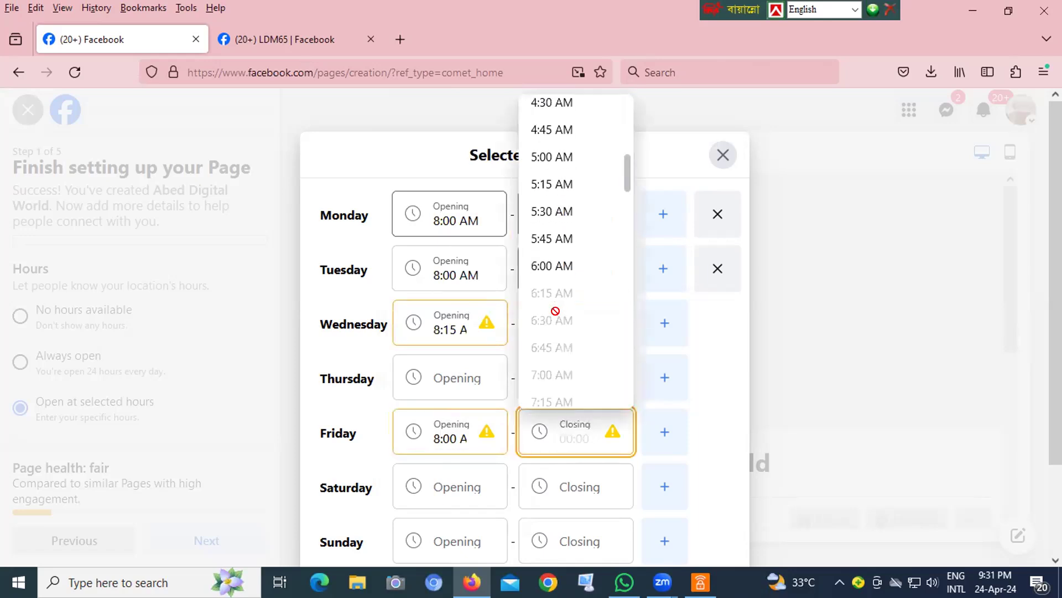
{"action": "scroll", "coordinate": [568, 237], "scroll_direction": "up", "scroll_amount": 7}
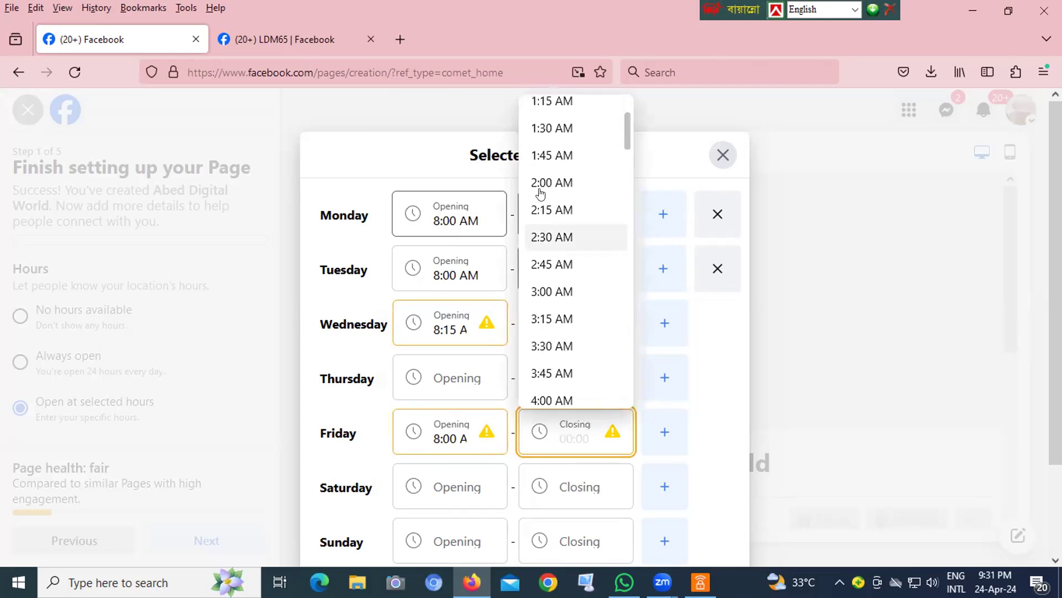
{"action": "scroll", "coordinate": [548, 166], "scroll_direction": "up", "scroll_amount": 3}
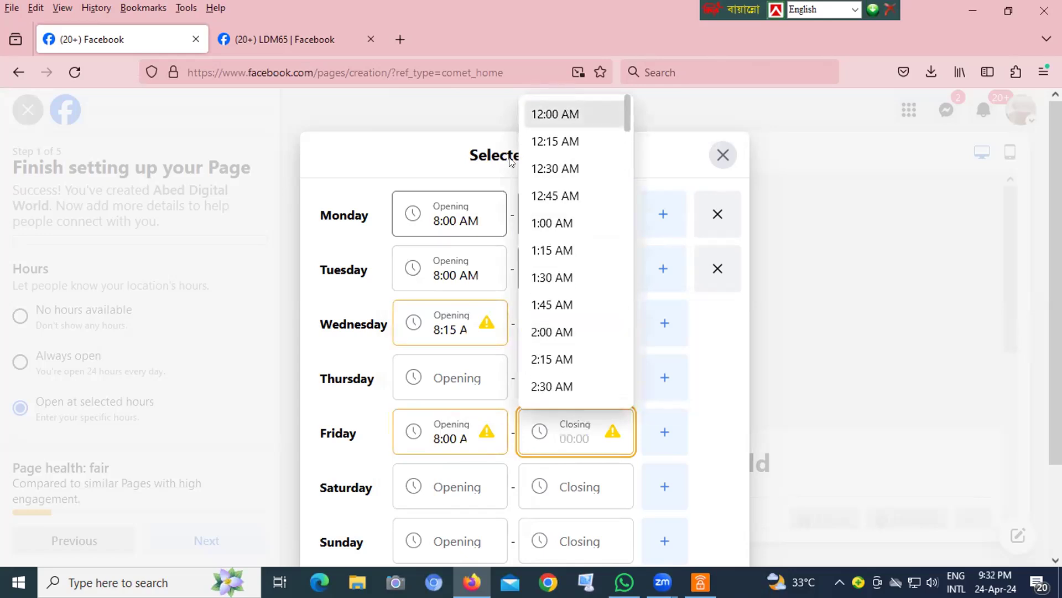
{"action": "left_click", "coordinate": [553, 112]}
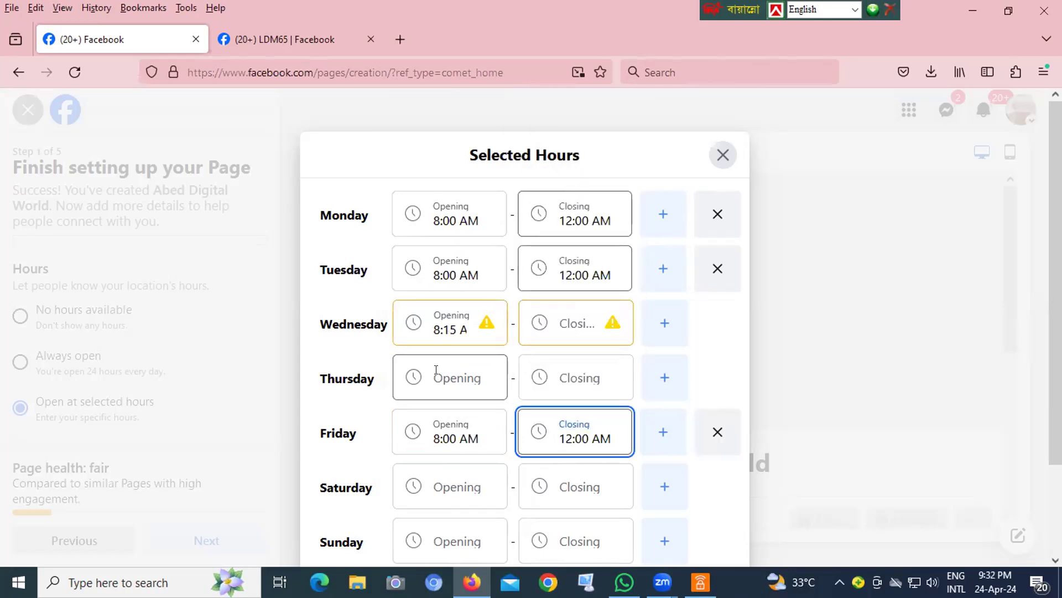
- Set Thursday's opening time to 8:00 AM
{"action": "left_click", "coordinate": [436, 370]}
{"action": "scroll", "coordinate": [441, 465], "scroll_direction": "down", "scroll_amount": 4}
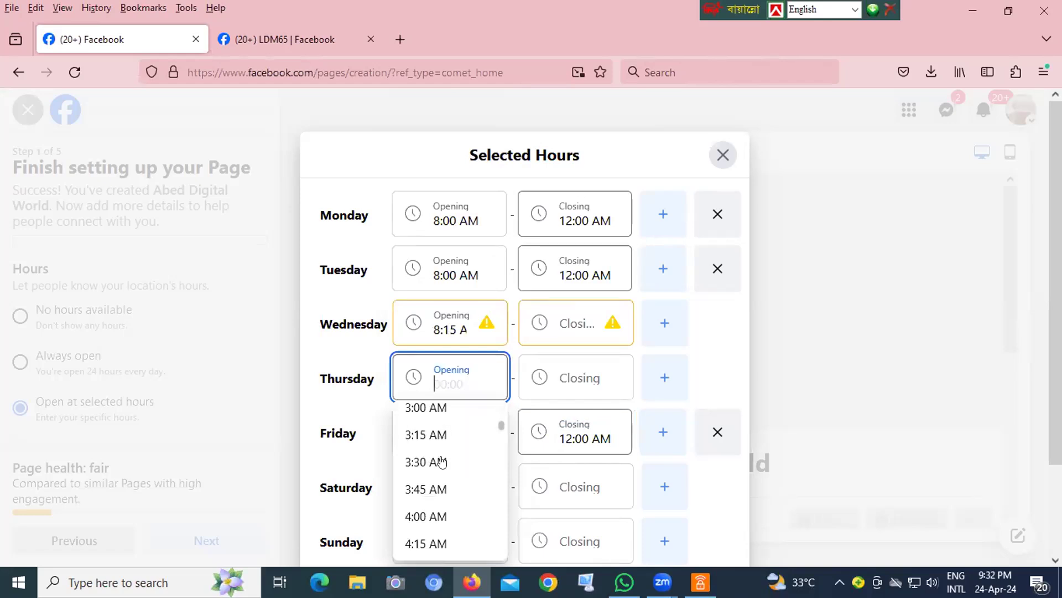
{"action": "scroll", "coordinate": [441, 461], "scroll_direction": "down", "scroll_amount": 5}
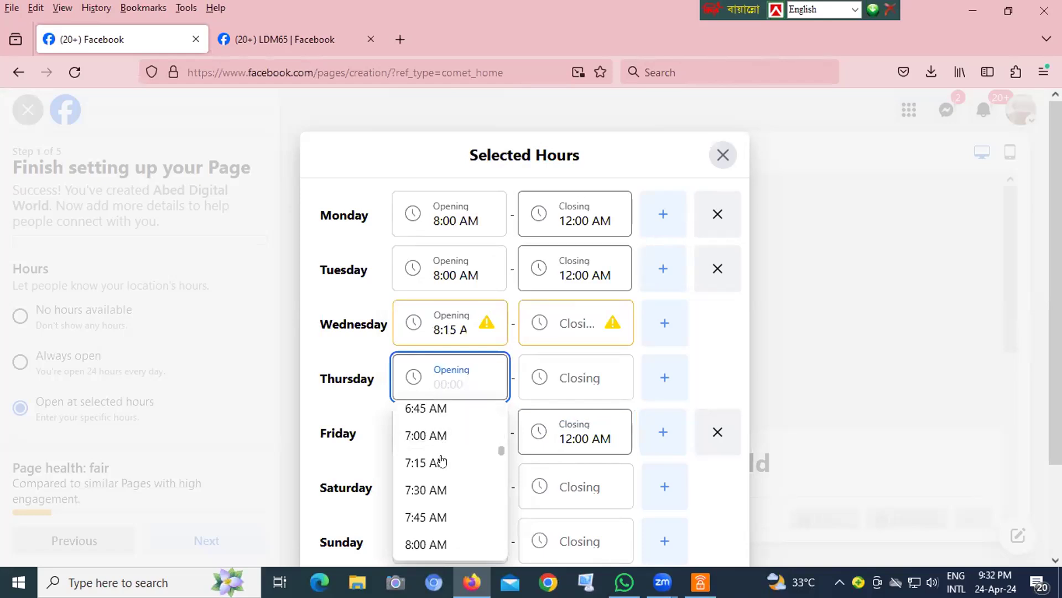
{"action": "scroll", "coordinate": [436, 485], "scroll_direction": "down", "scroll_amount": 1}
{"action": "left_click", "coordinate": [429, 468]}
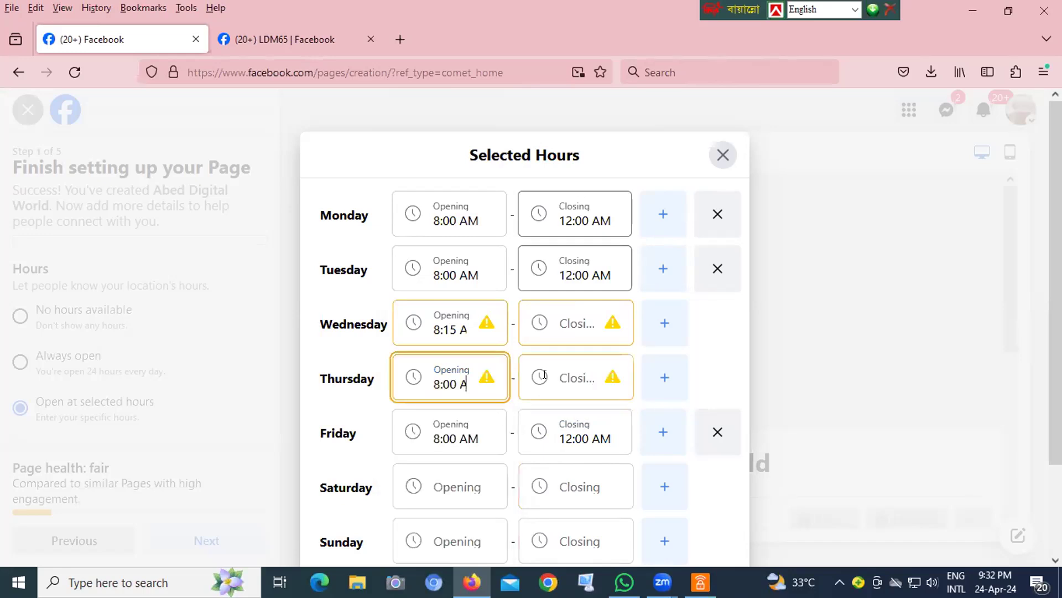
- Set Thursday's closing time to 12:00 AM and Wednesday's hours to 8:00 AM–12:00 AM
{"action": "left_click", "coordinate": [544, 374]}
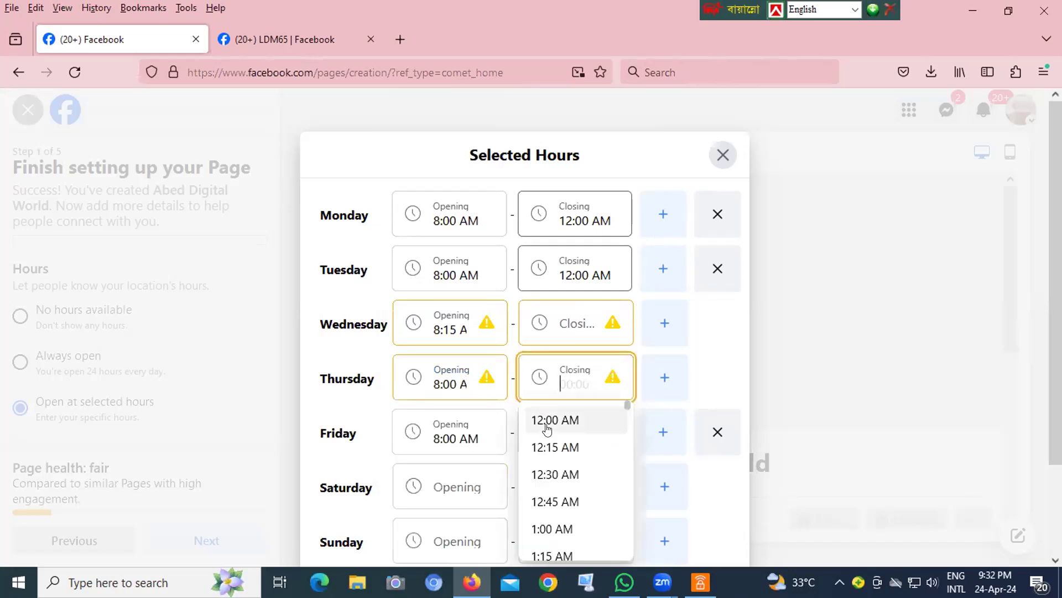
{"action": "left_click", "coordinate": [547, 426]}
{"action": "left_click", "coordinate": [459, 329]}
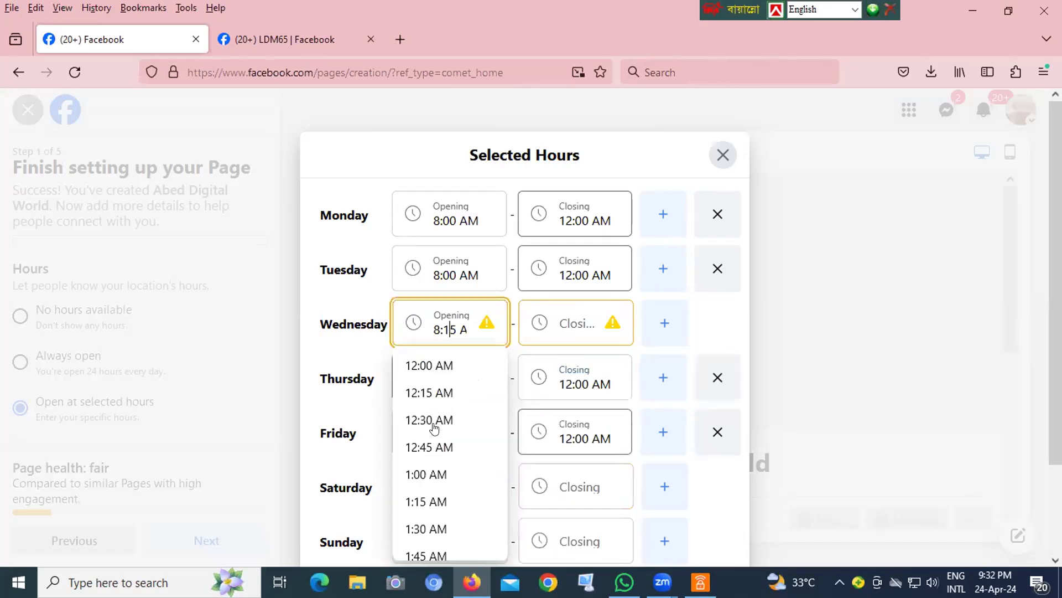
{"action": "scroll", "coordinate": [422, 436], "scroll_direction": "down", "scroll_amount": 1}
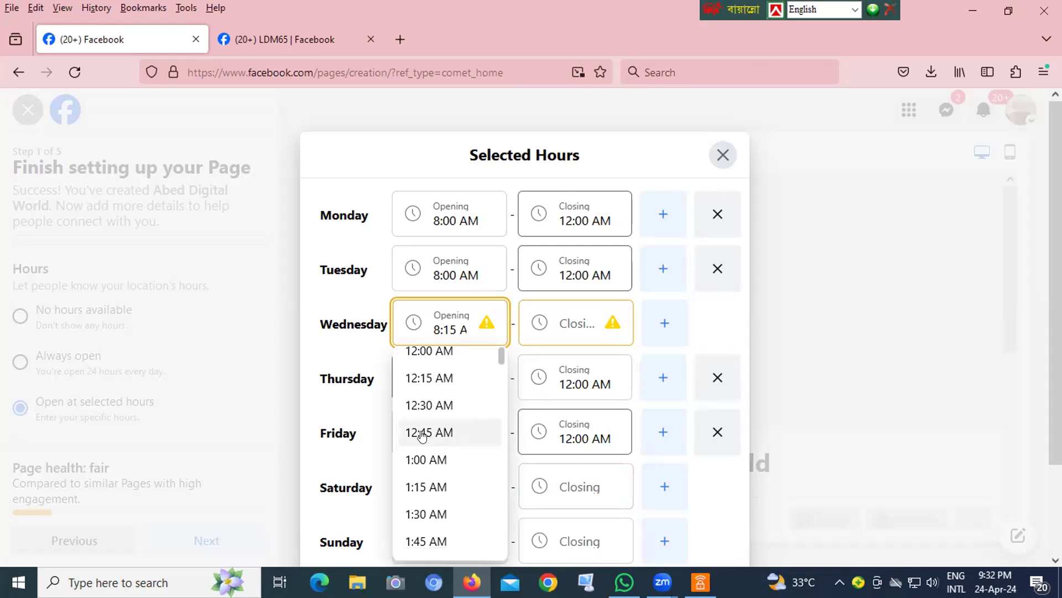
{"action": "scroll", "coordinate": [422, 436], "scroll_direction": "down", "scroll_amount": 4}
{"action": "scroll", "coordinate": [428, 459], "scroll_direction": "down", "scroll_amount": 4}
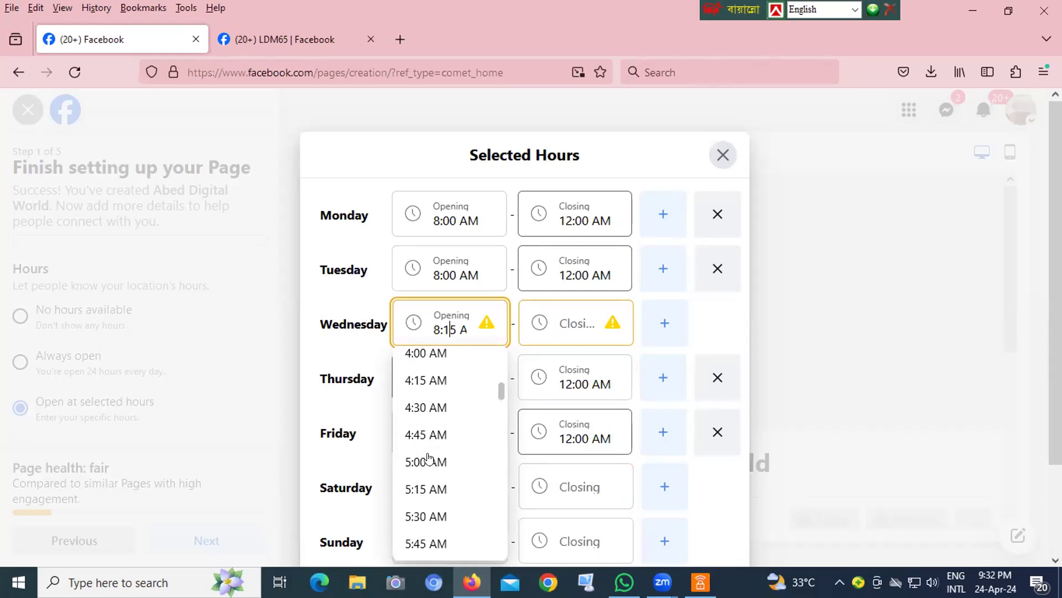
{"action": "scroll", "coordinate": [410, 490], "scroll_direction": "down", "scroll_amount": 3}
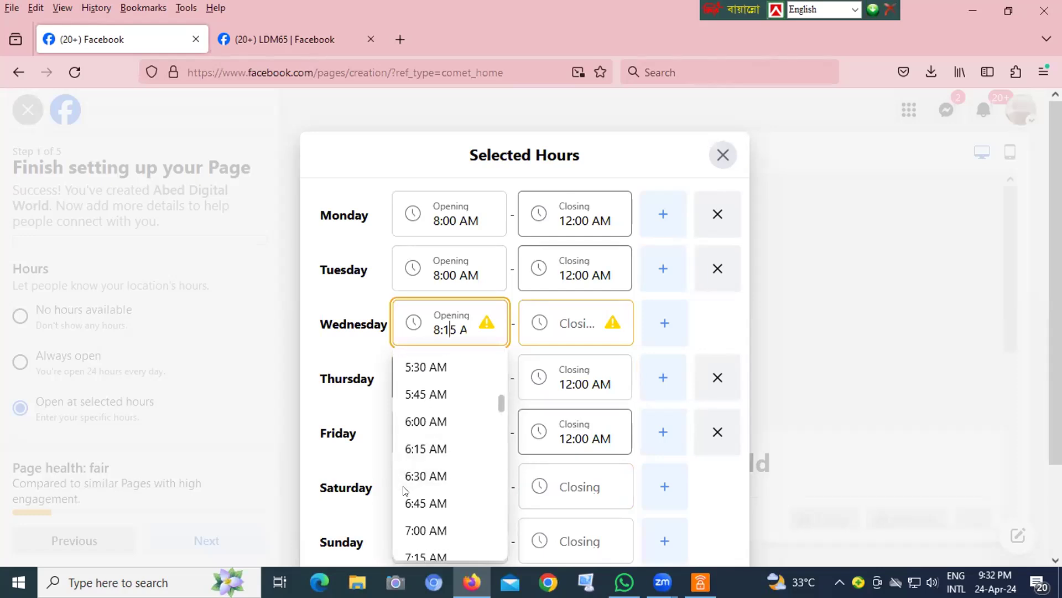
{"action": "scroll", "coordinate": [429, 510], "scroll_direction": "down", "scroll_amount": 2}
{"action": "scroll", "coordinate": [429, 510], "scroll_direction": "down", "scroll_amount": 1}
{"action": "left_click", "coordinate": [433, 487]}
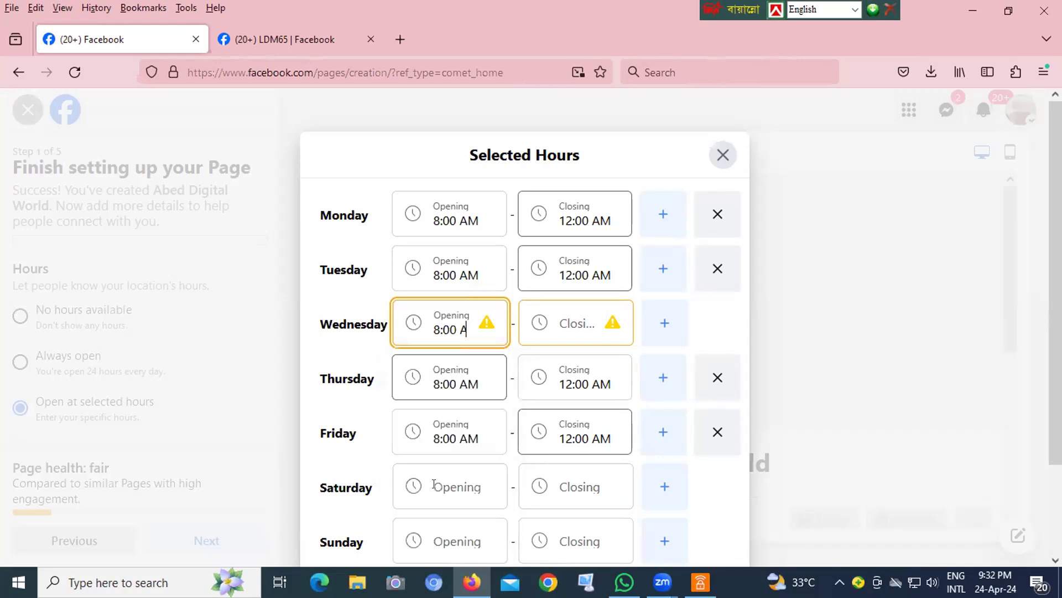
{"action": "left_click", "coordinate": [558, 332]}
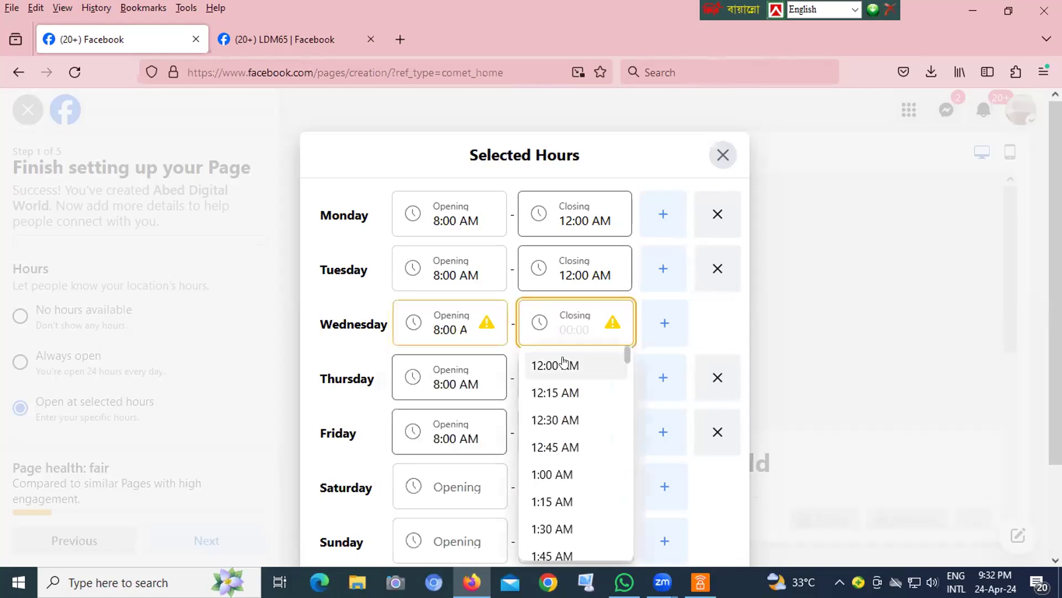
{"action": "left_click", "coordinate": [558, 358]}
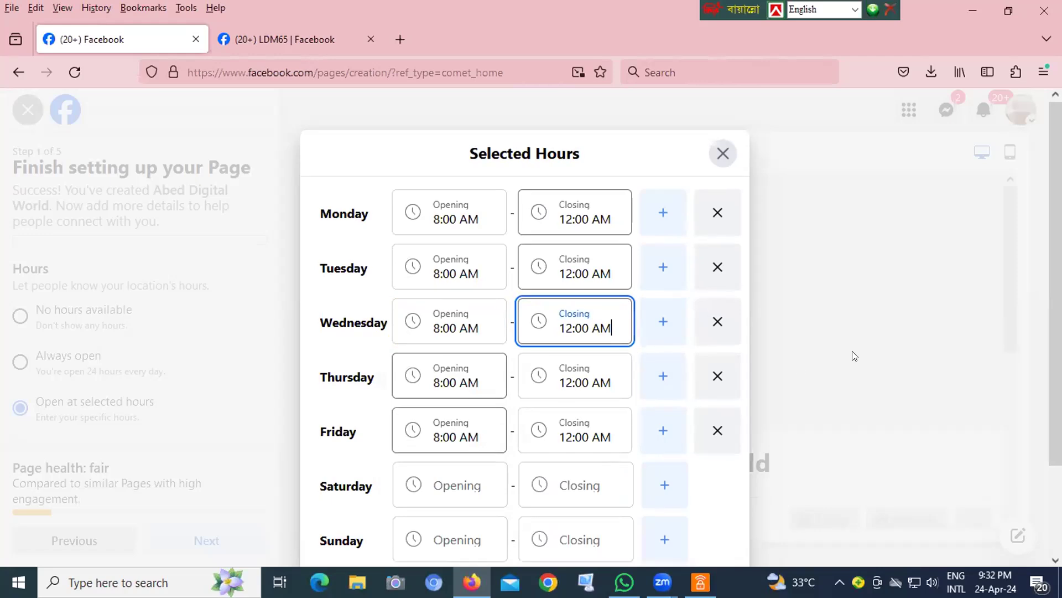
- Set Saturday's hours to 8:00 AM–12:00 AM and close the hours dialog
{"action": "scroll", "coordinate": [459, 429], "scroll_direction": "down", "scroll_amount": 2}
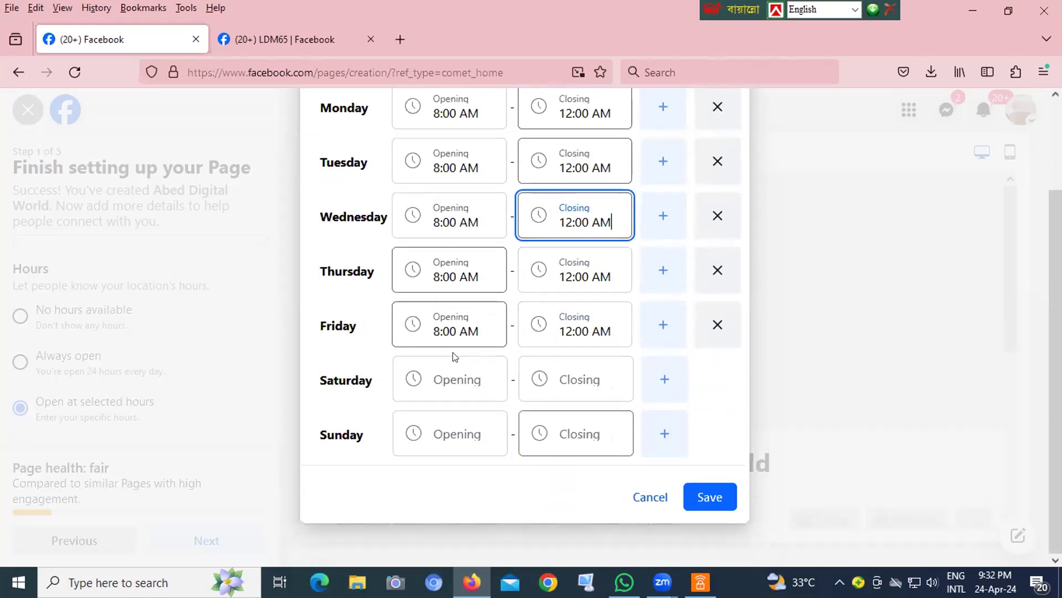
{"action": "left_click", "coordinate": [429, 379]}
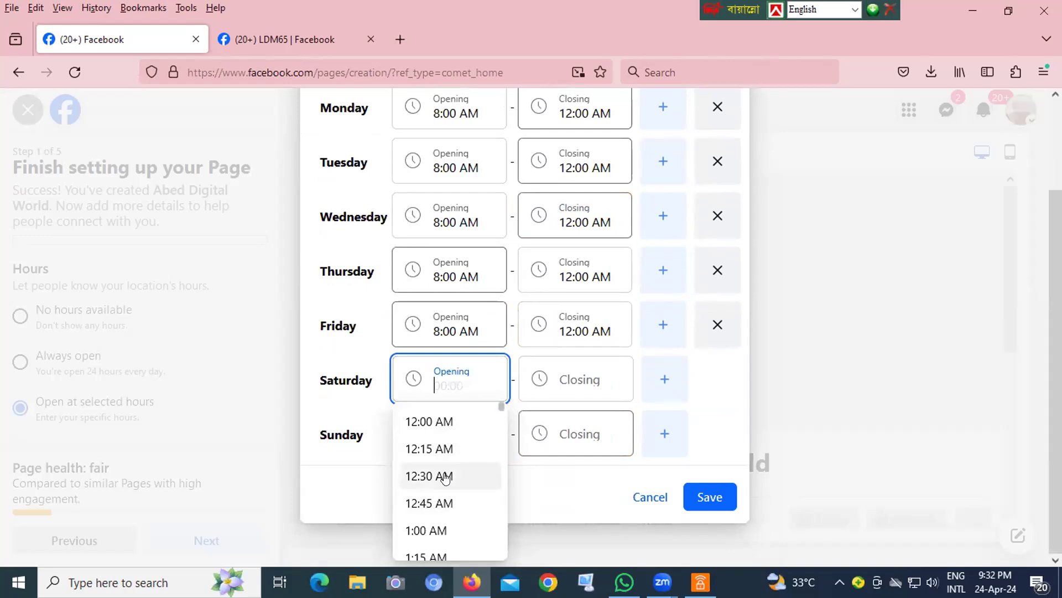
{"action": "scroll", "coordinate": [432, 482], "scroll_direction": "down", "scroll_amount": 5}
{"action": "scroll", "coordinate": [432, 498], "scroll_direction": "down", "scroll_amount": 3}
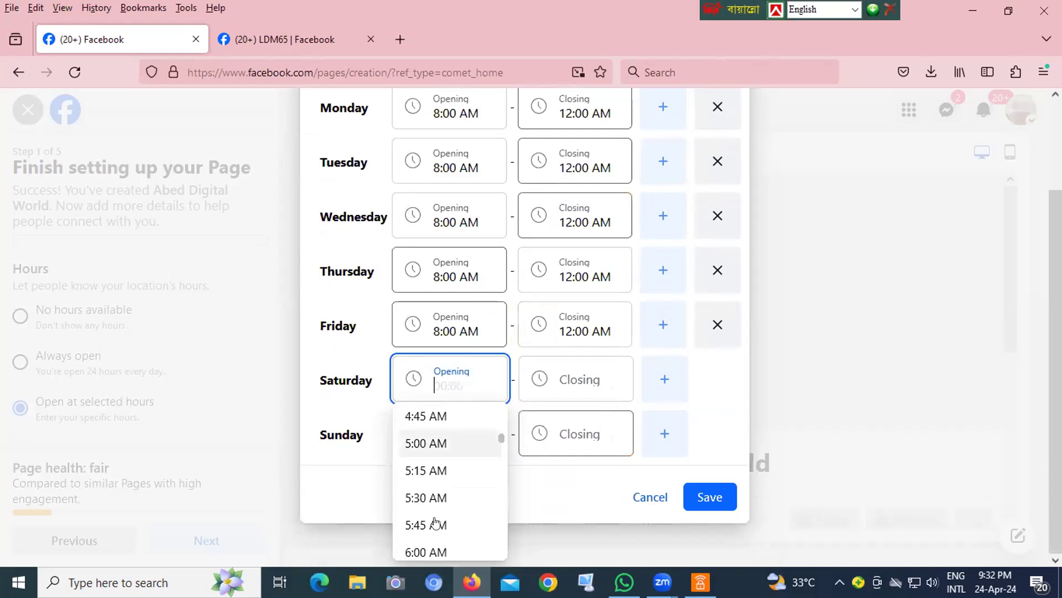
{"action": "scroll", "coordinate": [429, 528], "scroll_direction": "down", "scroll_amount": 2}
{"action": "scroll", "coordinate": [429, 530], "scroll_direction": "down", "scroll_amount": 2}
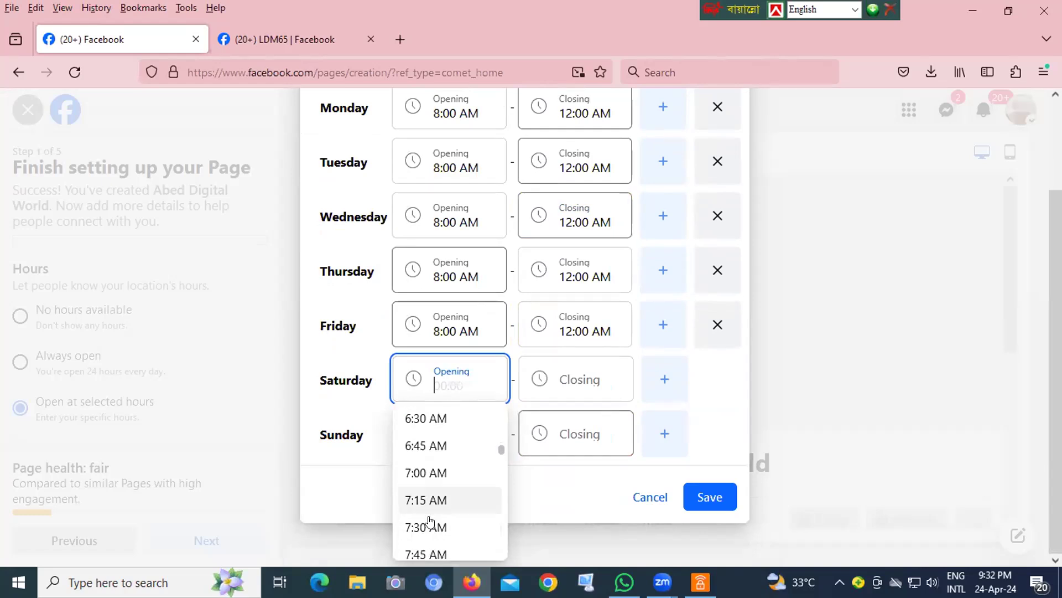
{"action": "left_click", "coordinate": [425, 545]}
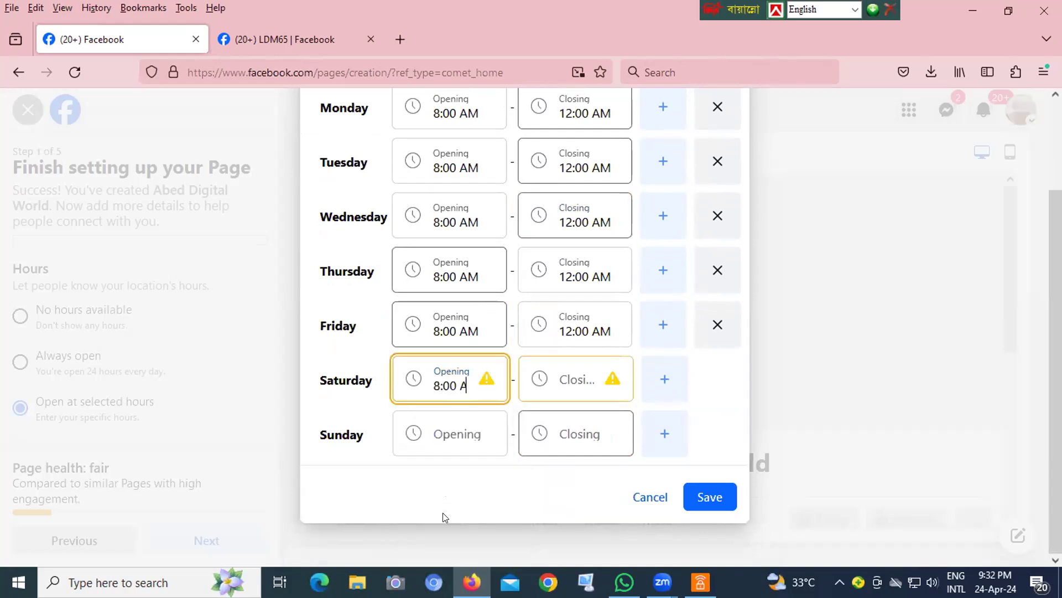
{"action": "left_click", "coordinate": [563, 380]}
{"action": "key", "text": "Down"}
{"action": "key", "text": "Return"}
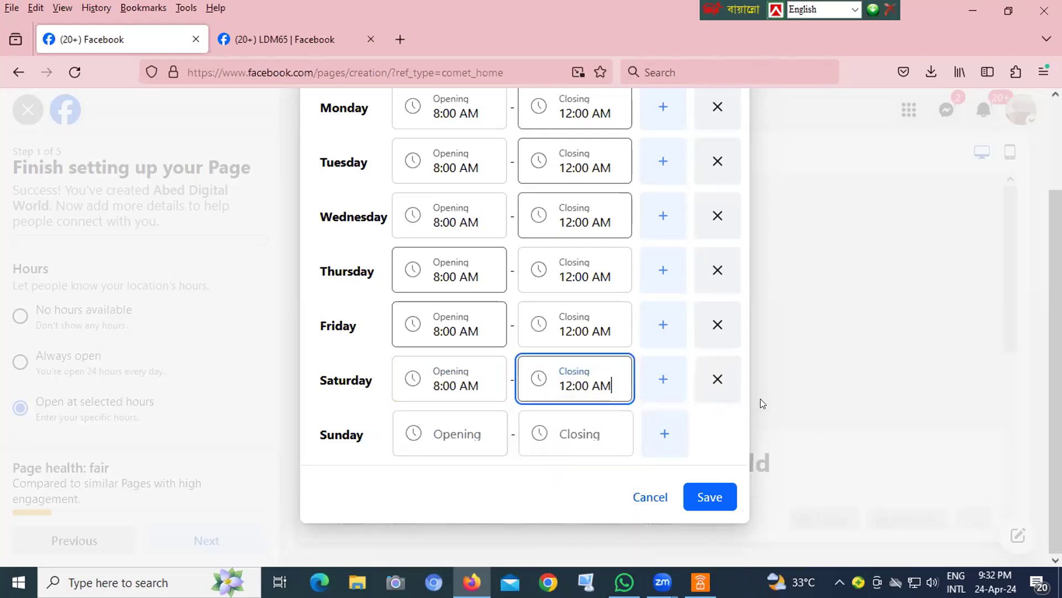
{"action": "left_click", "coordinate": [897, 416]}
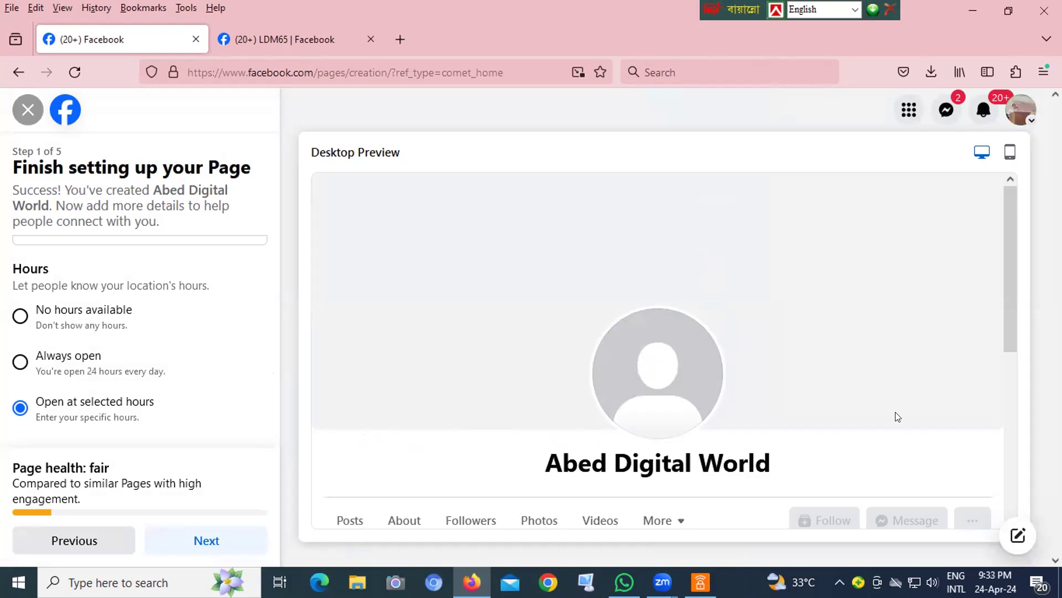
- Reopen the Page's selected opening hours and save them with Sunday left blank
{"action": "scroll", "coordinate": [687, 392], "scroll_direction": "down", "scroll_amount": 4}
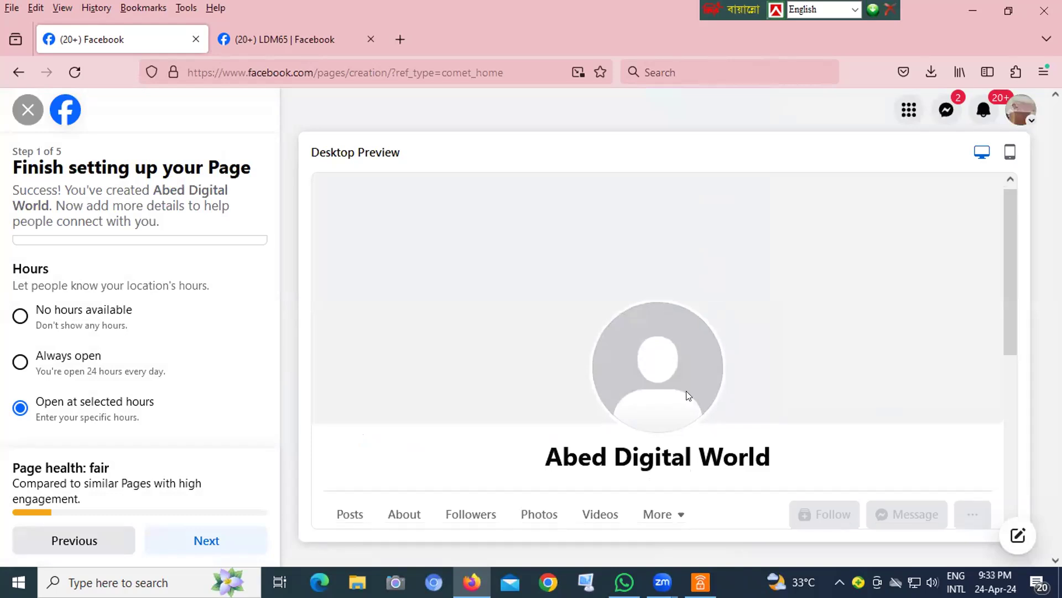
{"action": "scroll", "coordinate": [597, 414], "scroll_direction": "up", "scroll_amount": 3}
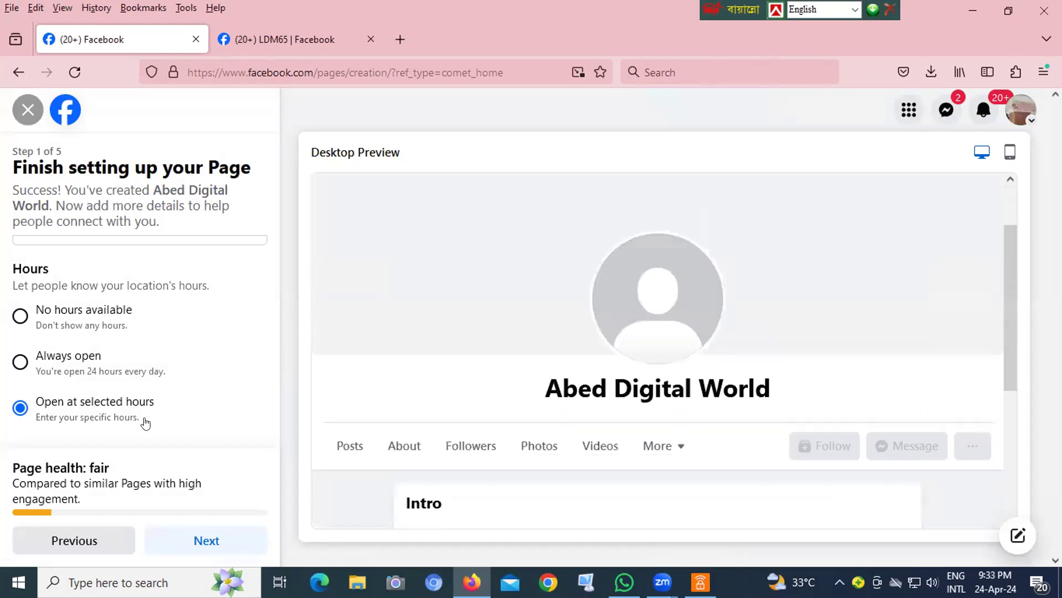
{"action": "left_click", "coordinate": [62, 412]}
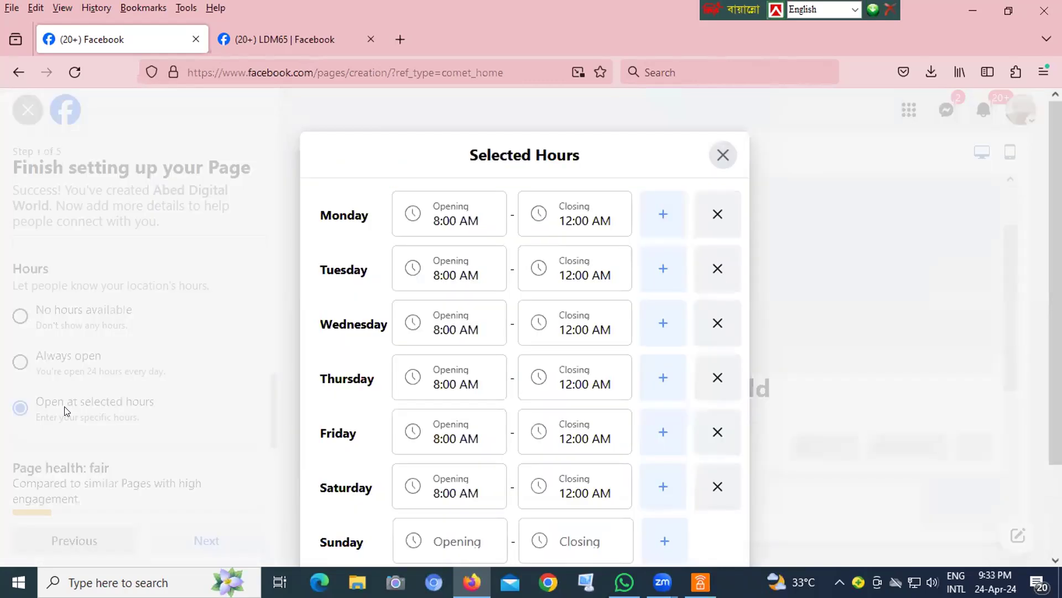
{"action": "scroll", "coordinate": [661, 409], "scroll_direction": "down", "scroll_amount": 2}
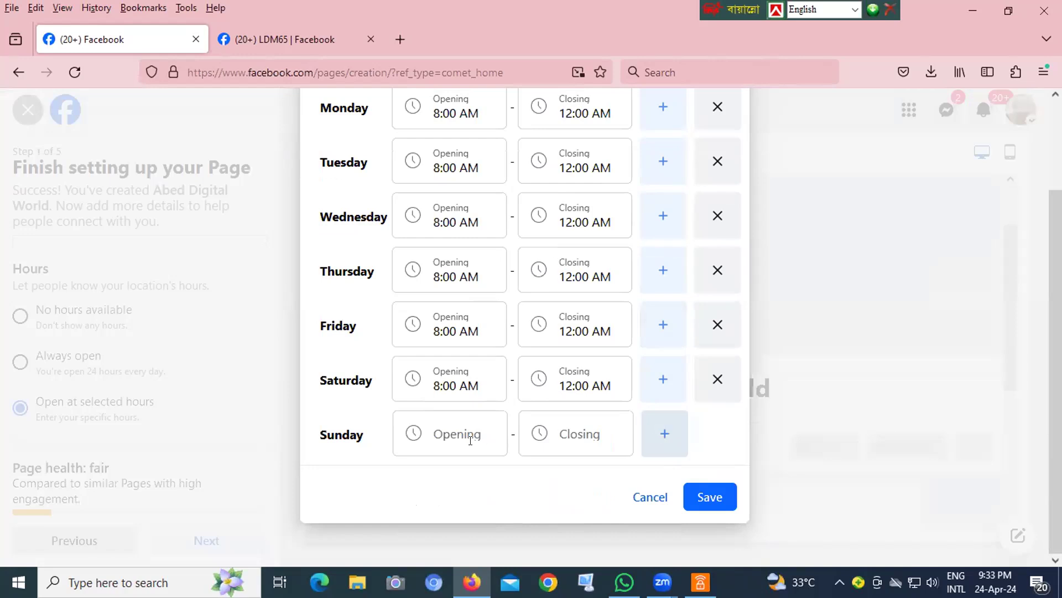
{"action": "left_click", "coordinate": [704, 494]}
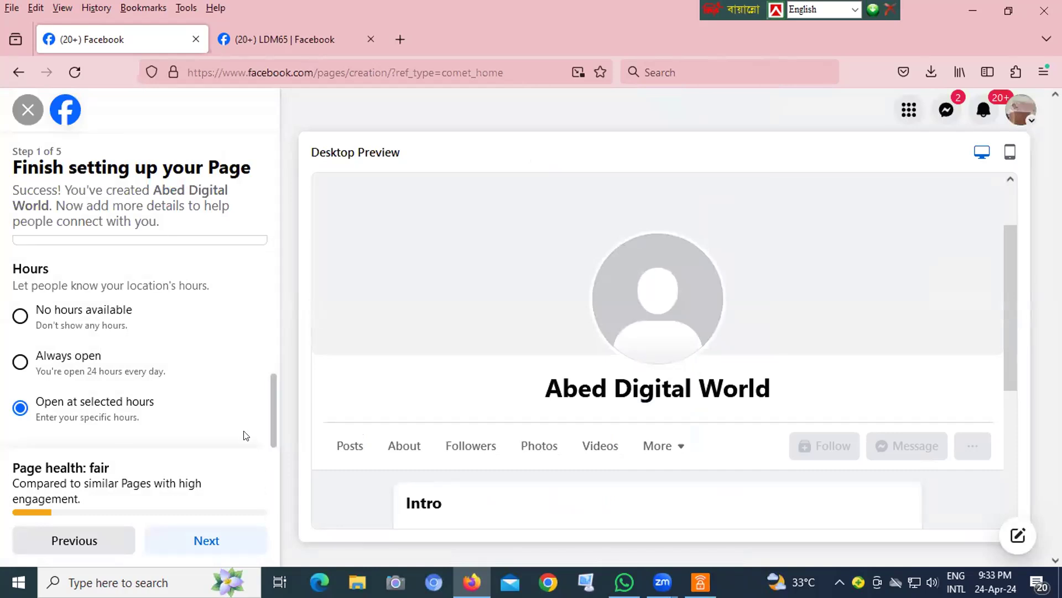
- Continue to the Customize your Page step and review its profile picture, cover photo and action button options
{"action": "left_click", "coordinate": [182, 542]}
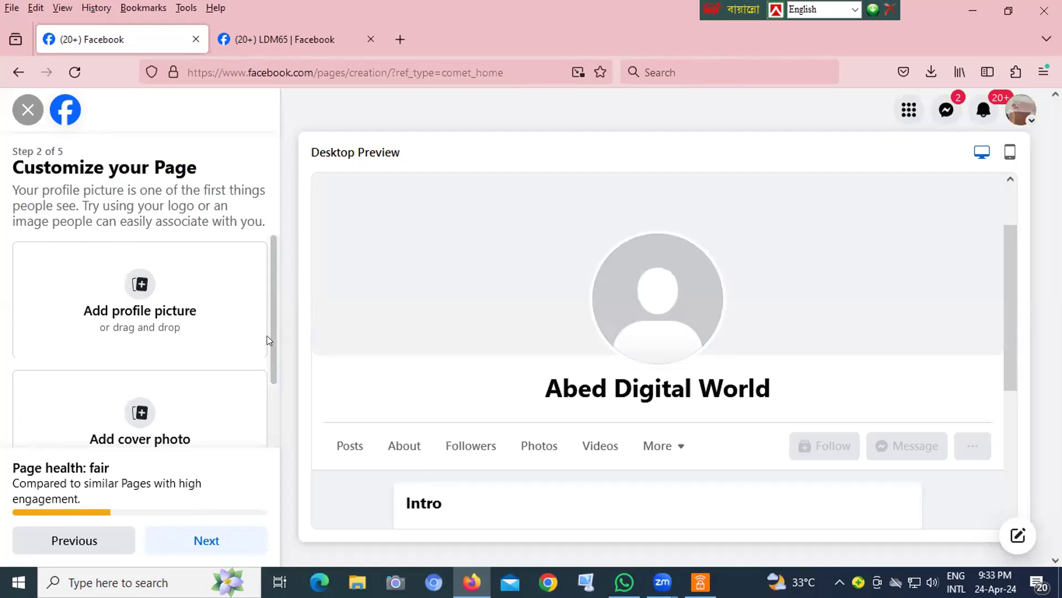
{"action": "scroll", "coordinate": [266, 339], "scroll_direction": "down", "scroll_amount": 2}
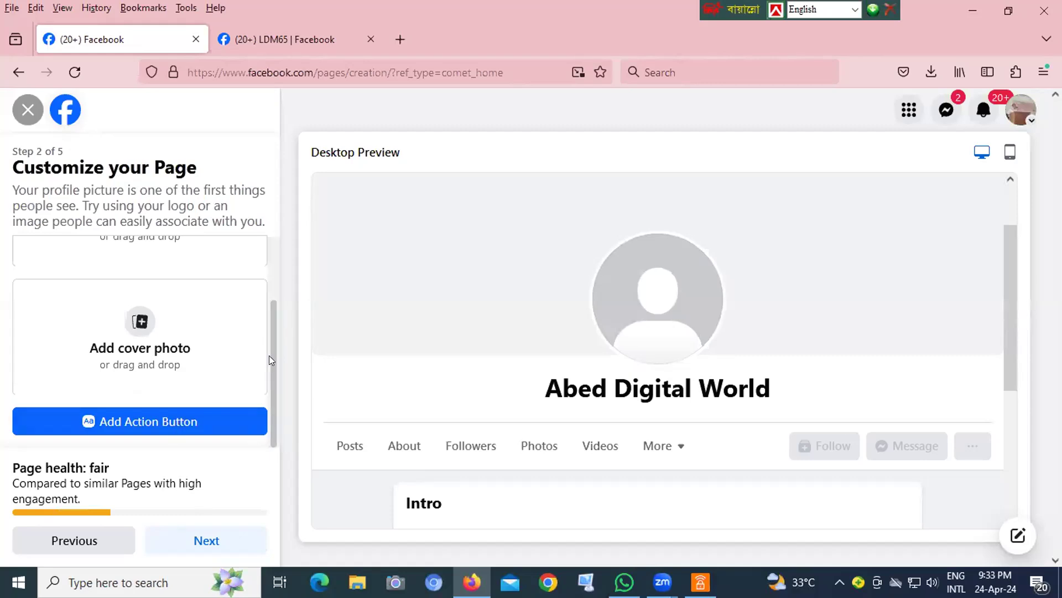
{"action": "left_click_drag", "start_coordinate": [268, 353], "coordinate": [273, 275]}
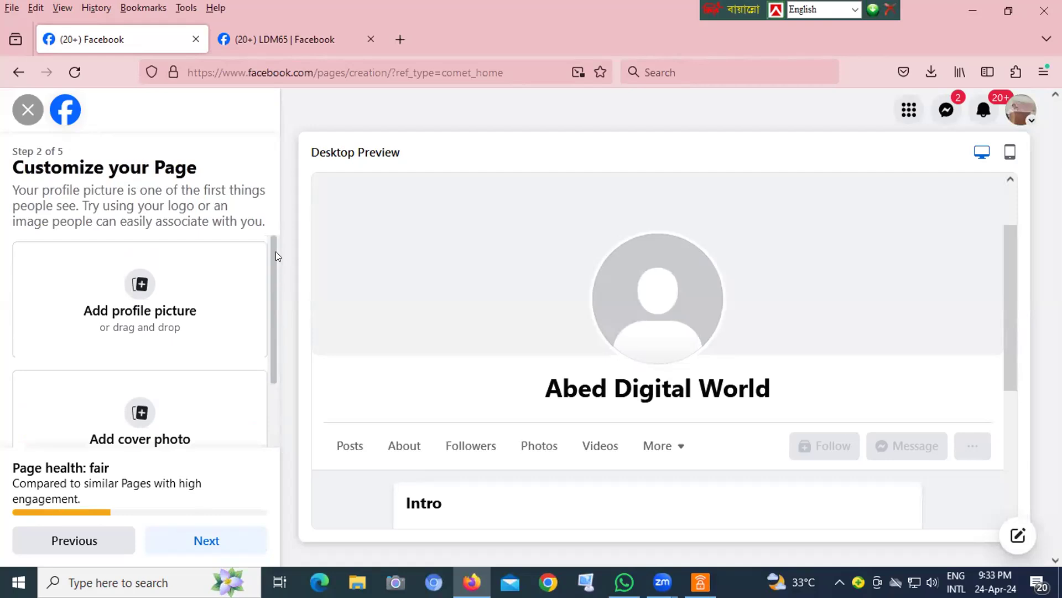
{"action": "left_click", "coordinate": [240, 340]}
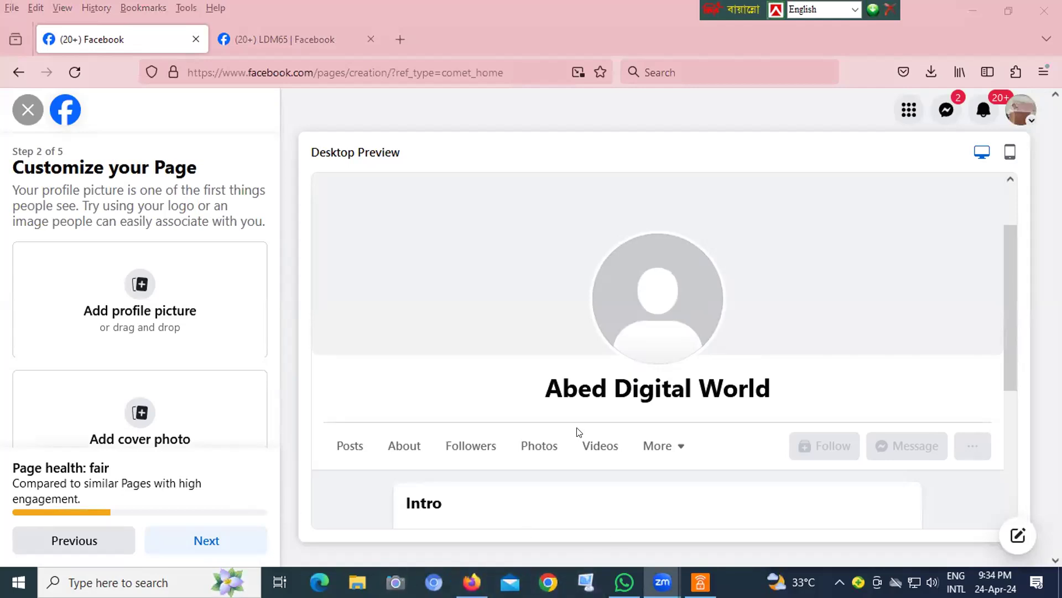
{"action": "scroll", "coordinate": [493, 465], "scroll_direction": "down", "scroll_amount": 4}
{"action": "scroll", "coordinate": [500, 467], "scroll_direction": "up", "scroll_amount": 4}
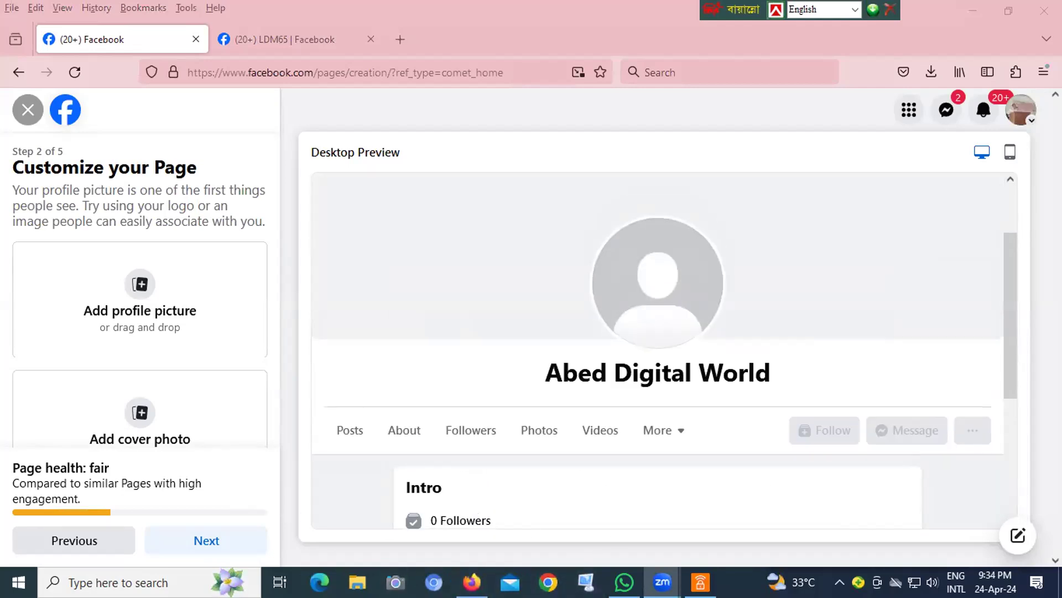
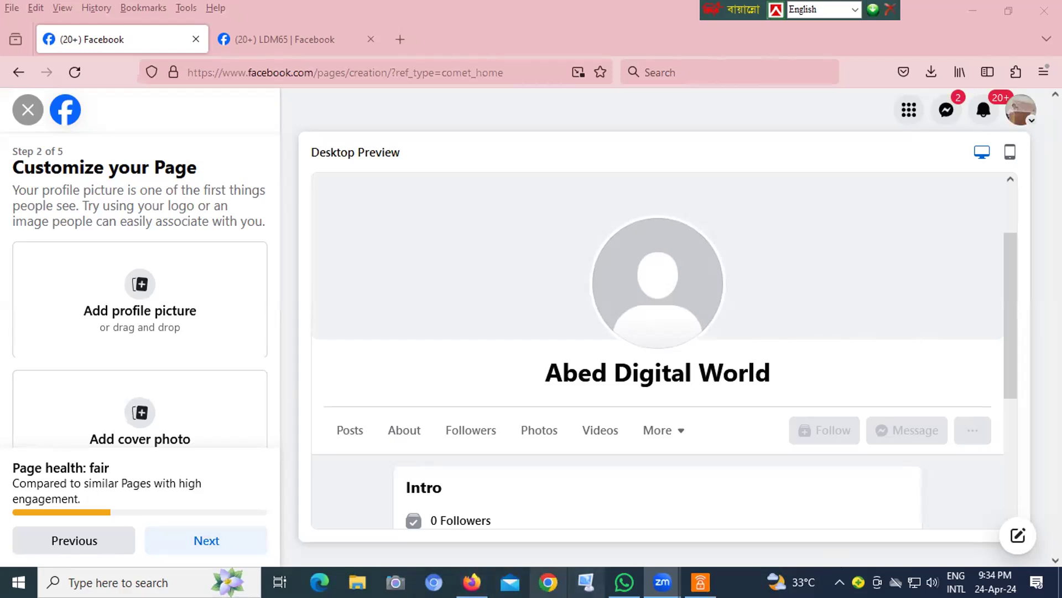
{"action": "left_click", "coordinate": [389, 38]}
{"action": "left_click", "coordinate": [273, 67]}
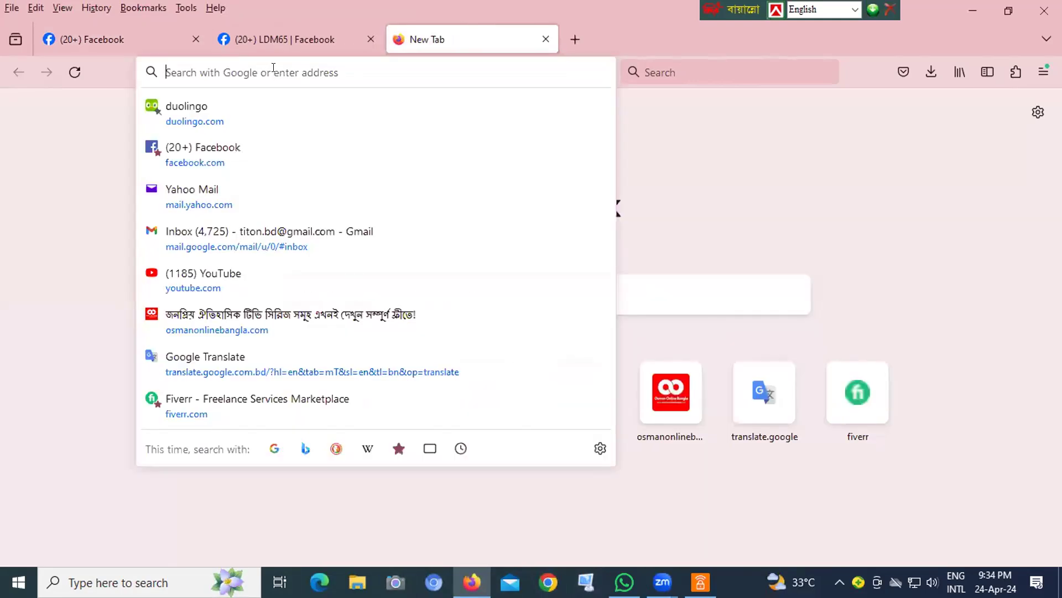
{"action": "type", "text": "www."}
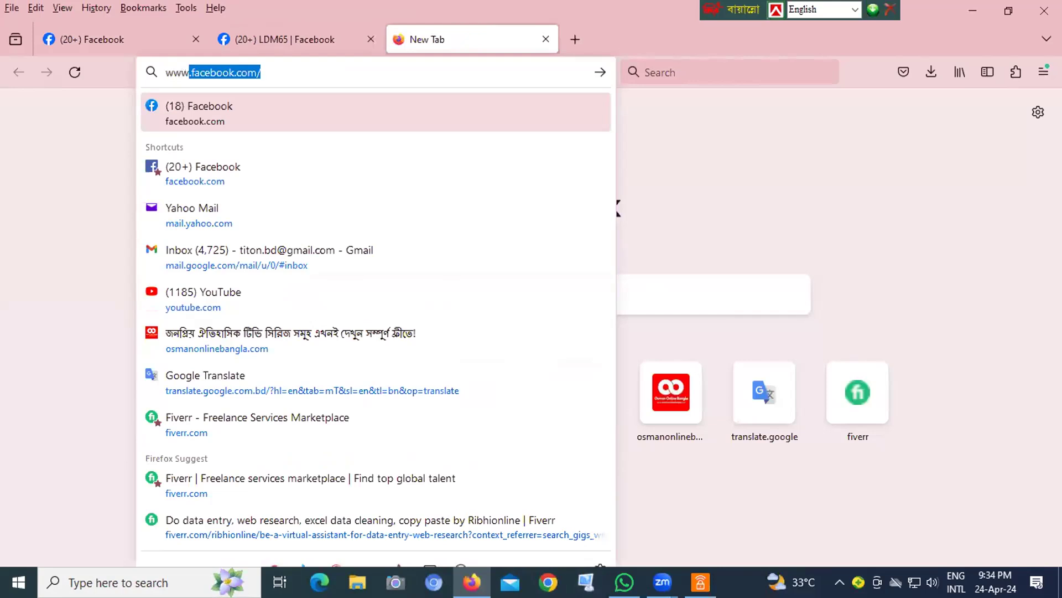
{"action": "type", "text": "canva"}
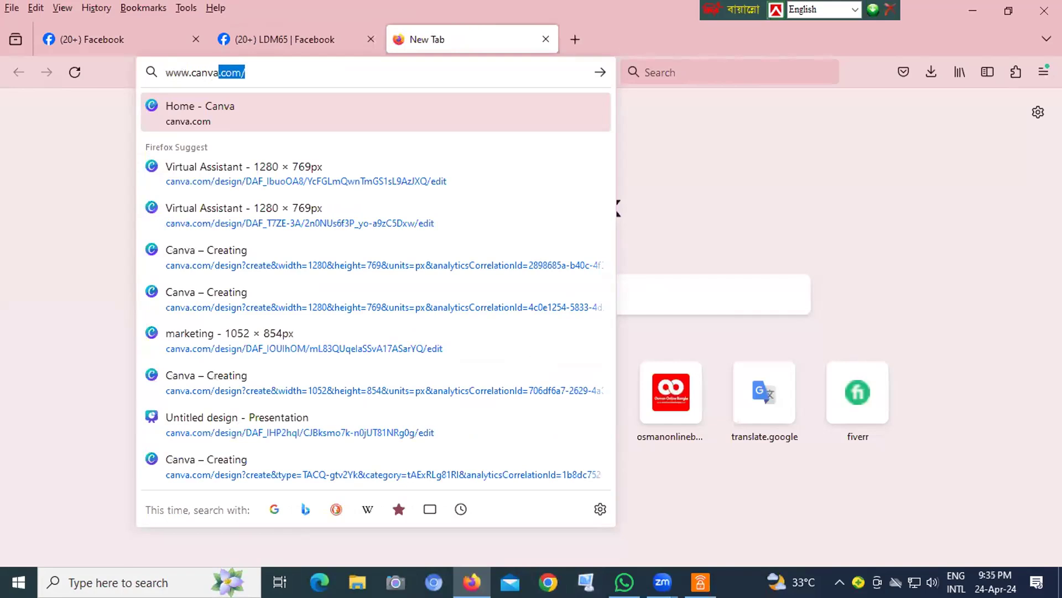
{"action": "type", "text": "m"}
{"action": "key", "text": "BackSpace"}
{"action": "key", "text": "BackSpace"}
{"action": "type", "text": "c"}
{"action": "key", "text": "Return"}
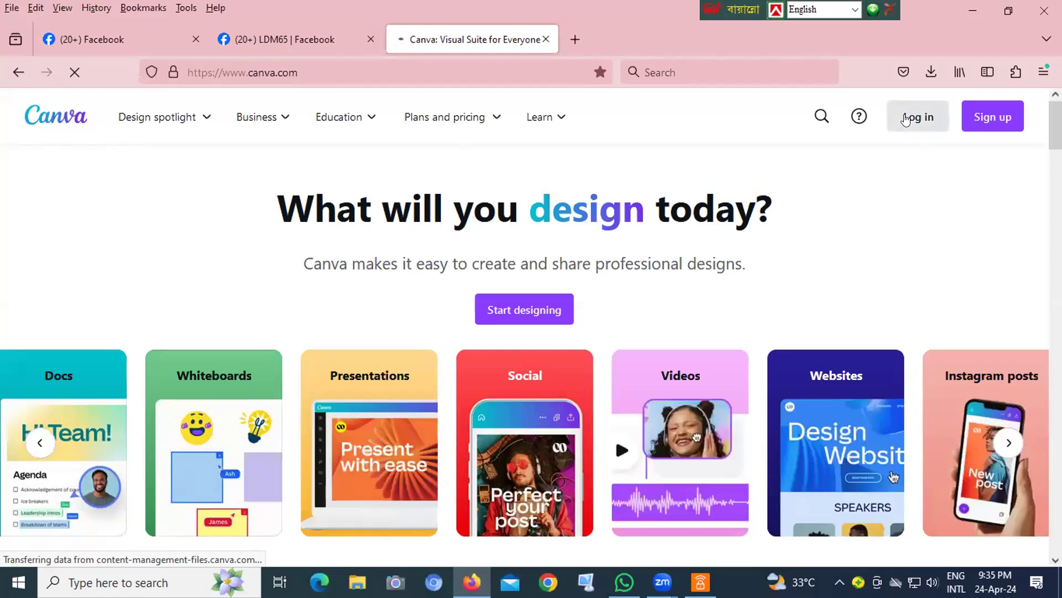
- Start logging in to Canva with the Google account
{"action": "left_click", "coordinate": [907, 119]}
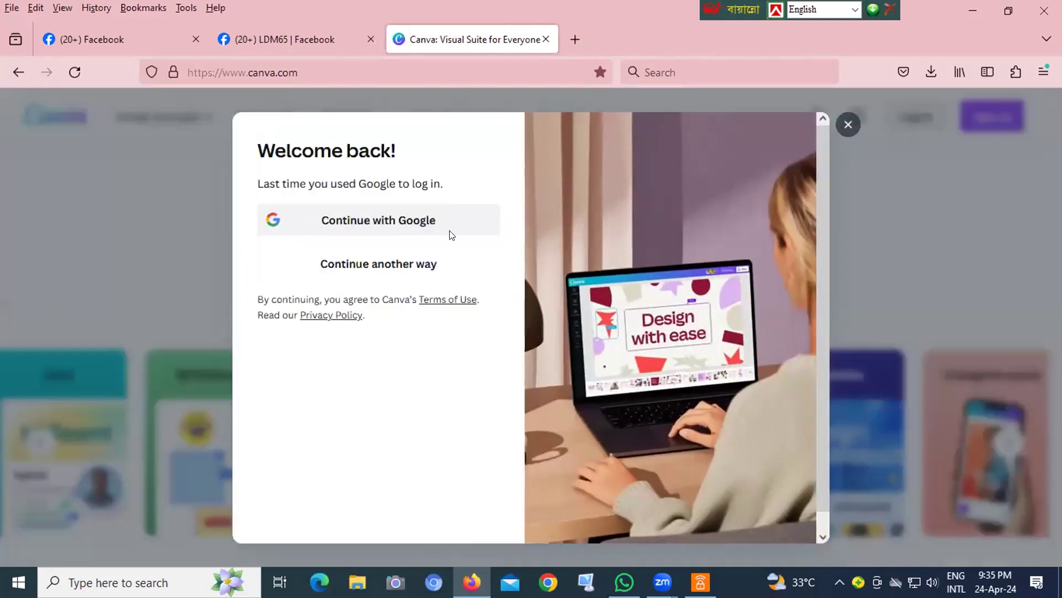
{"action": "left_click", "coordinate": [475, 233]}
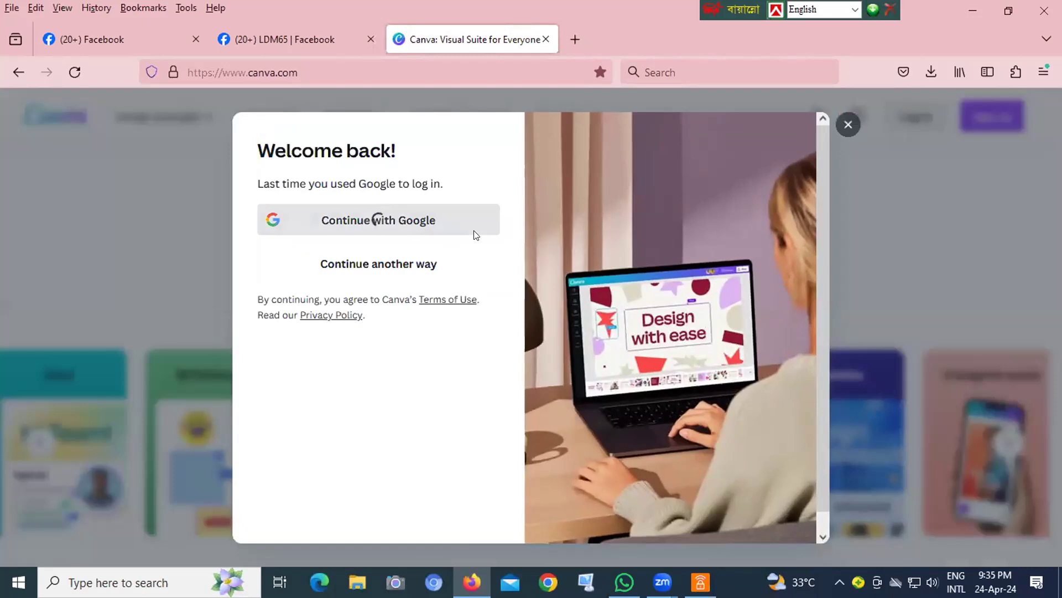
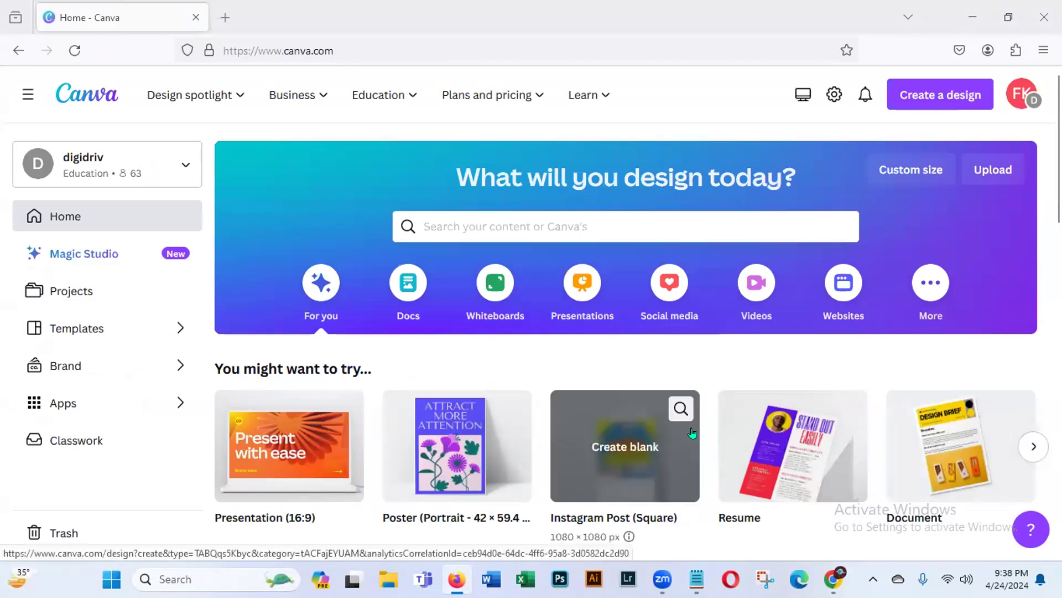
- Create a new blank Logo design (500 × 500 px), searching the design types for "Logo"
{"action": "left_click", "coordinate": [937, 95]}
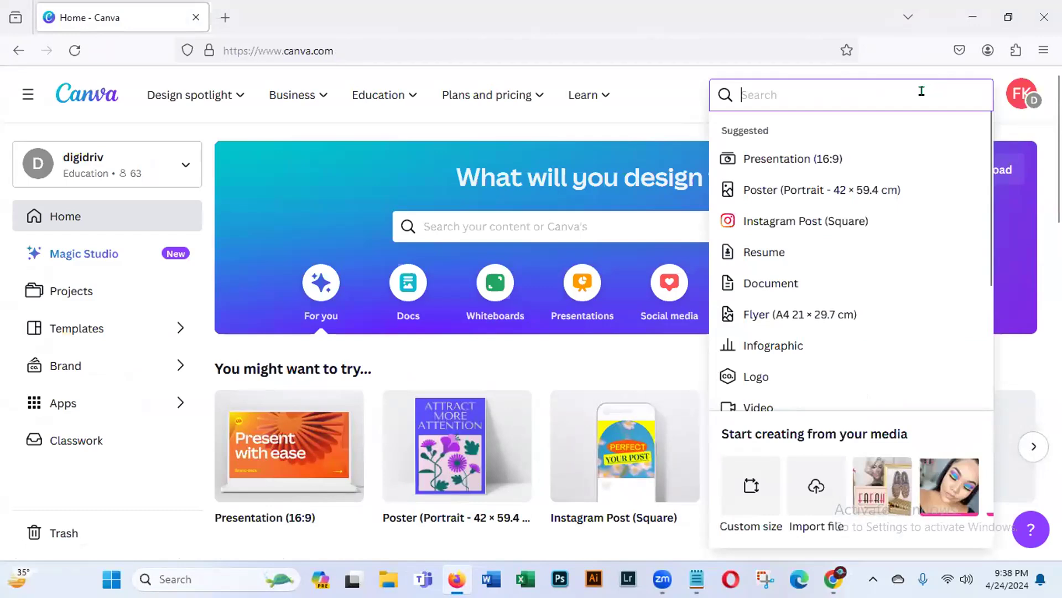
{"action": "type", "text": "L"}
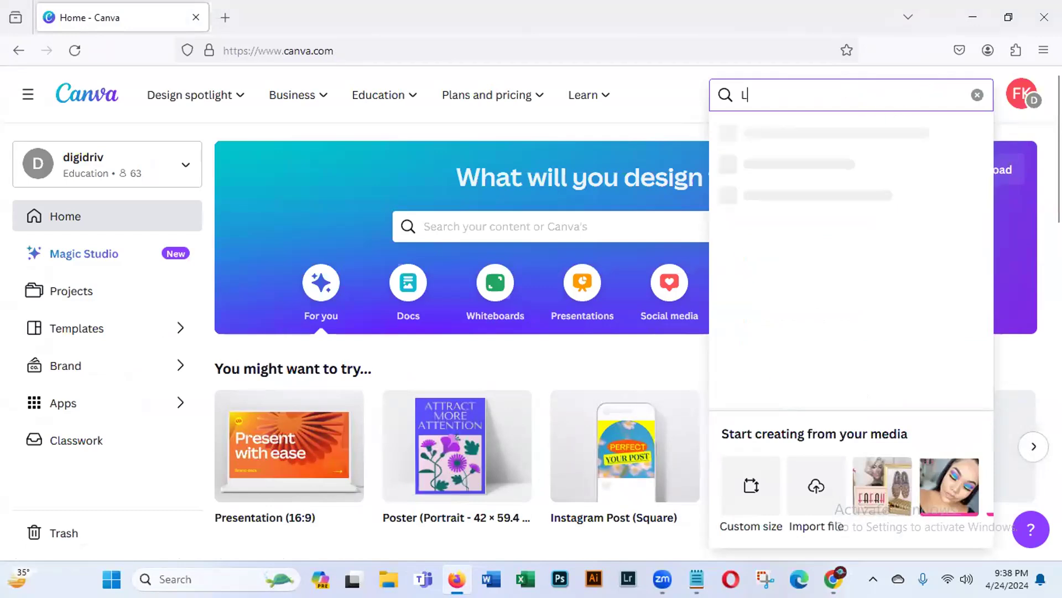
{"action": "type", "text": "ogo"}
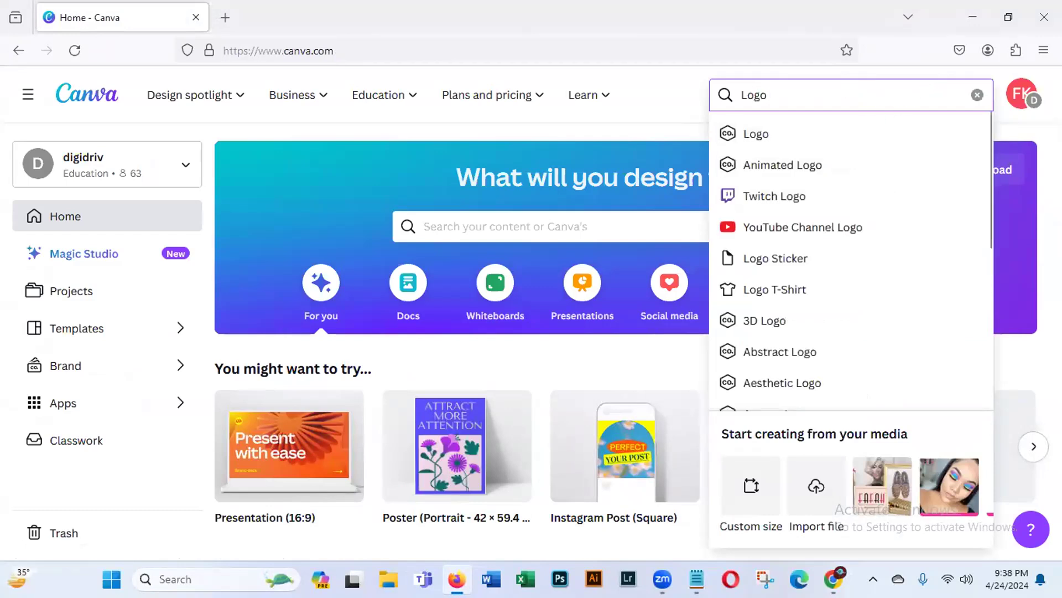
{"action": "left_click", "coordinate": [761, 141]}
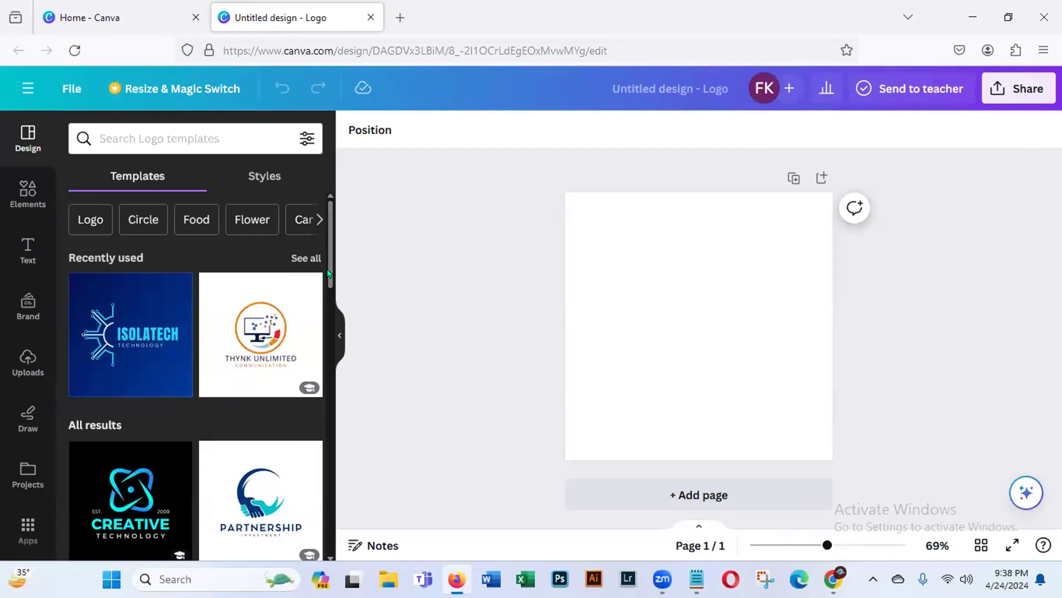
- Browse the logo templates and apply the recently used blue Isolatech Technology template to the page
{"action": "scroll", "coordinate": [327, 290], "scroll_direction": "down", "scroll_amount": 4}
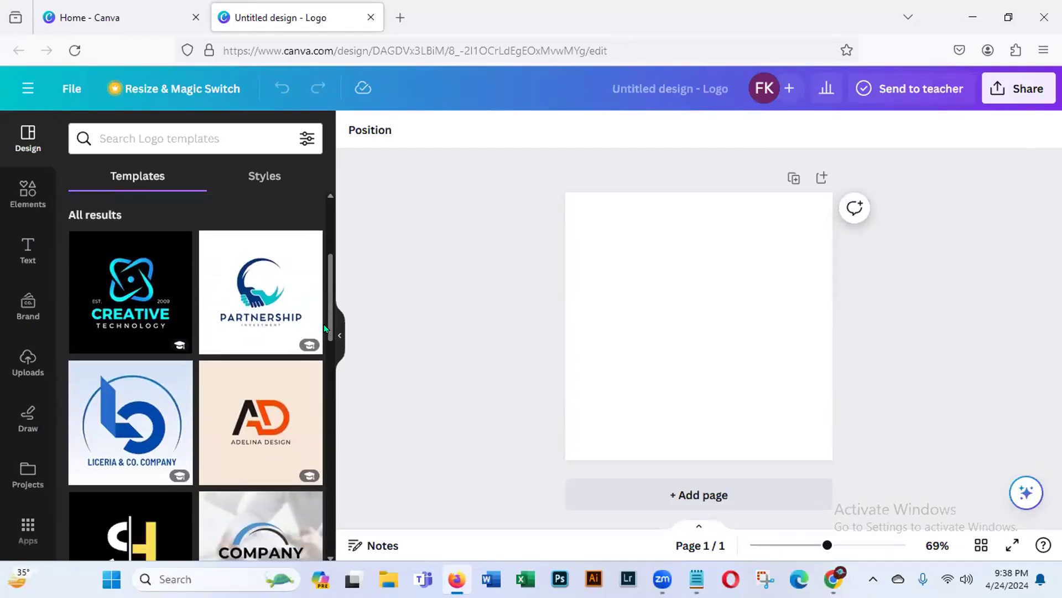
{"action": "scroll", "coordinate": [324, 328], "scroll_direction": "down", "scroll_amount": 3}
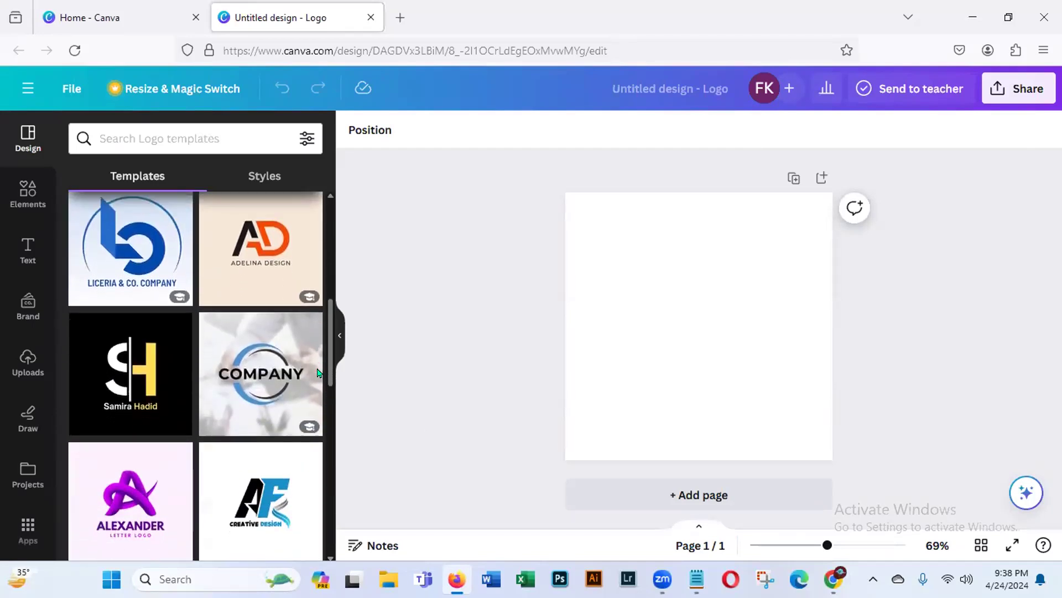
{"action": "scroll", "coordinate": [319, 373], "scroll_direction": "down", "scroll_amount": 4}
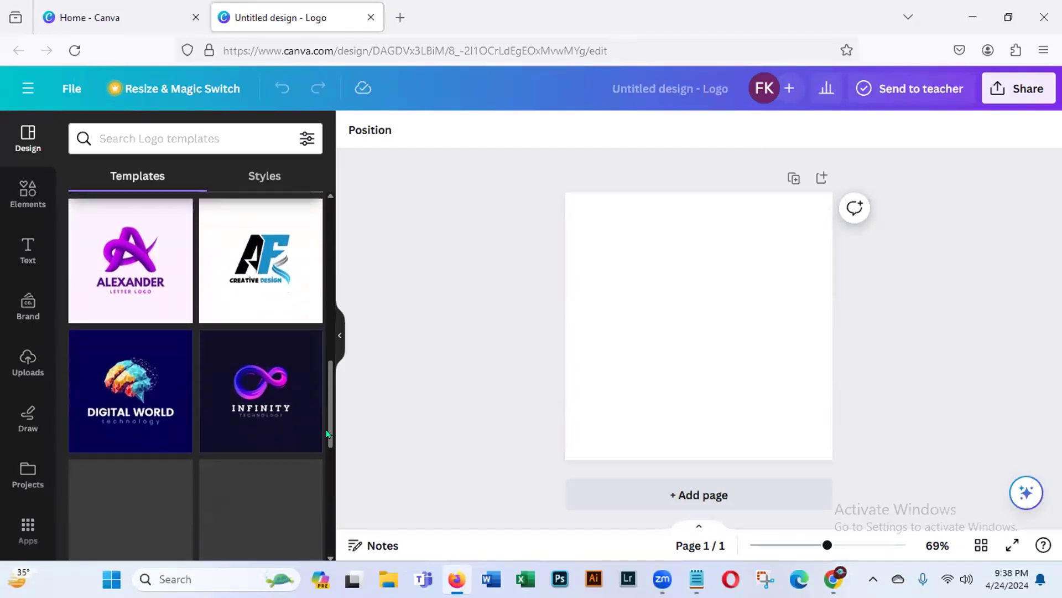
{"action": "scroll", "coordinate": [327, 433], "scroll_direction": "down", "scroll_amount": 1}
{"action": "scroll", "coordinate": [327, 451], "scroll_direction": "down", "scroll_amount": 1}
{"action": "left_click_drag", "start_coordinate": [327, 455], "coordinate": [357, 270]}
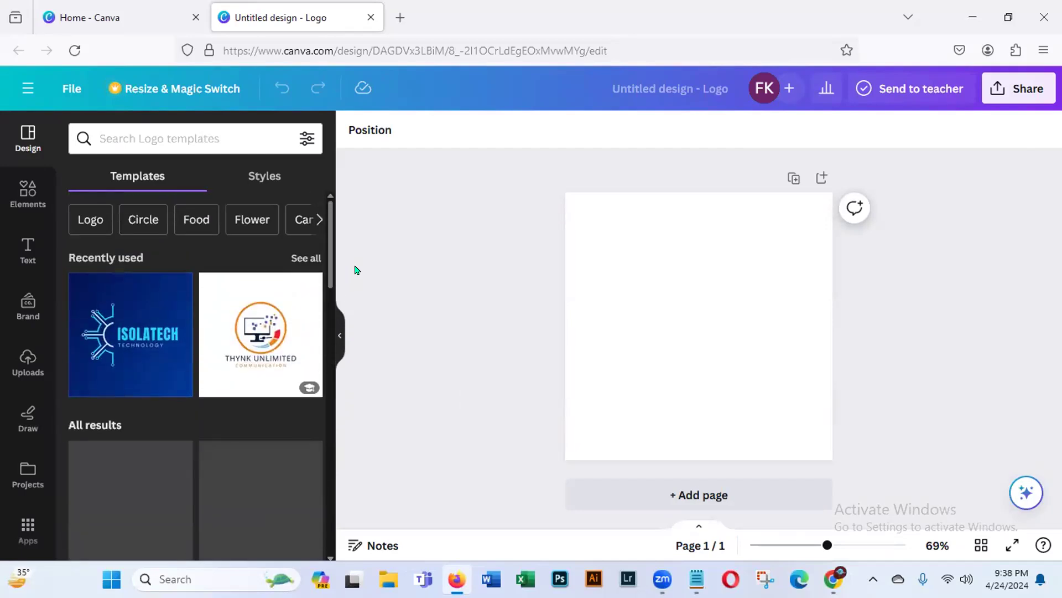
{"action": "left_click", "coordinate": [127, 341]}
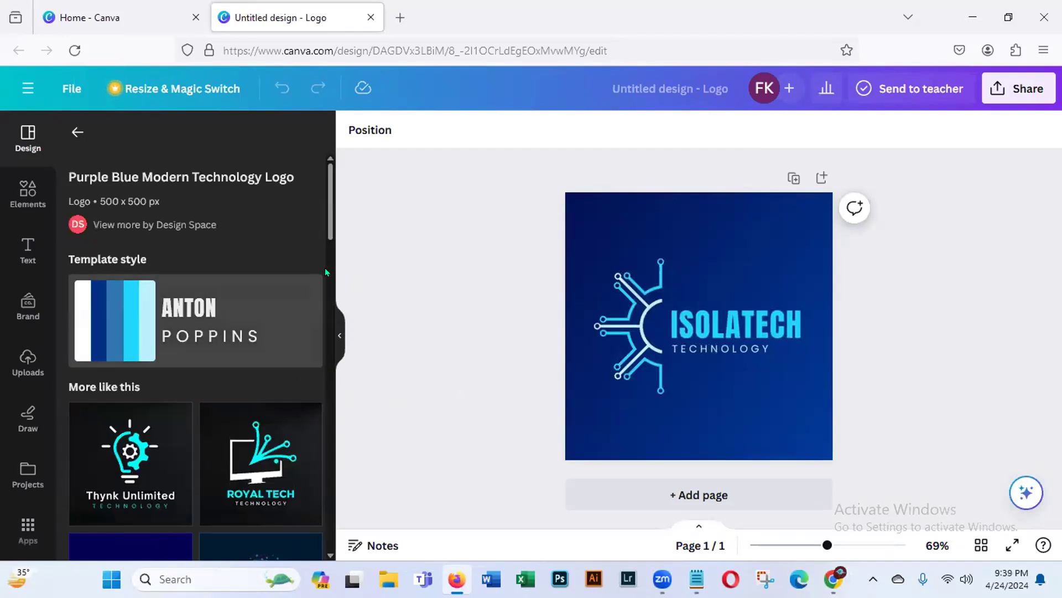
- Replace the page's template with the similar Royal Tech logo showing a monitor on a black background
{"action": "scroll", "coordinate": [328, 255], "scroll_direction": "down", "scroll_amount": 2}
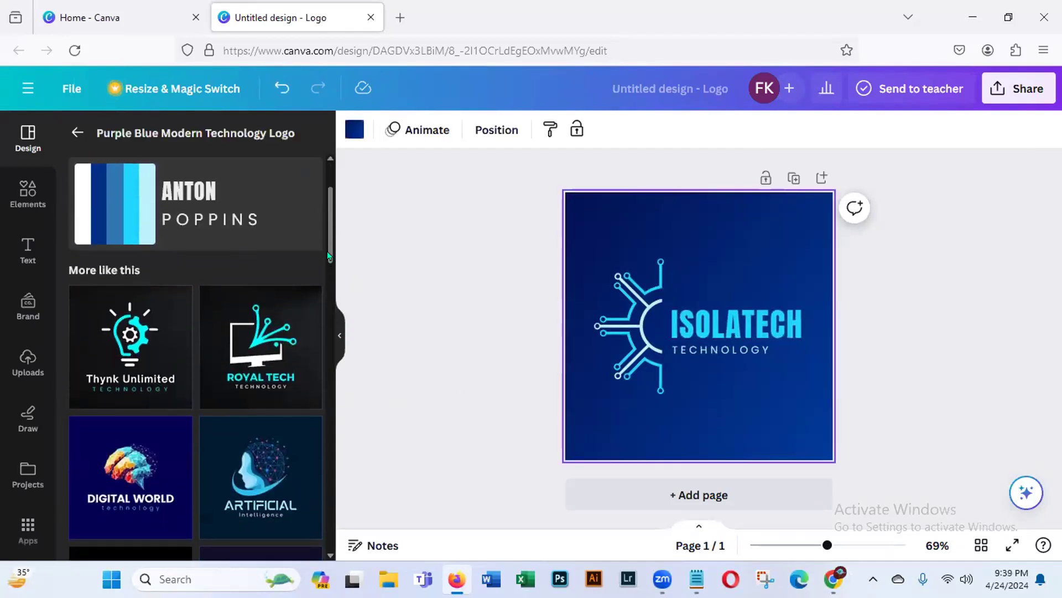
{"action": "scroll", "coordinate": [328, 255], "scroll_direction": "down", "scroll_amount": 1}
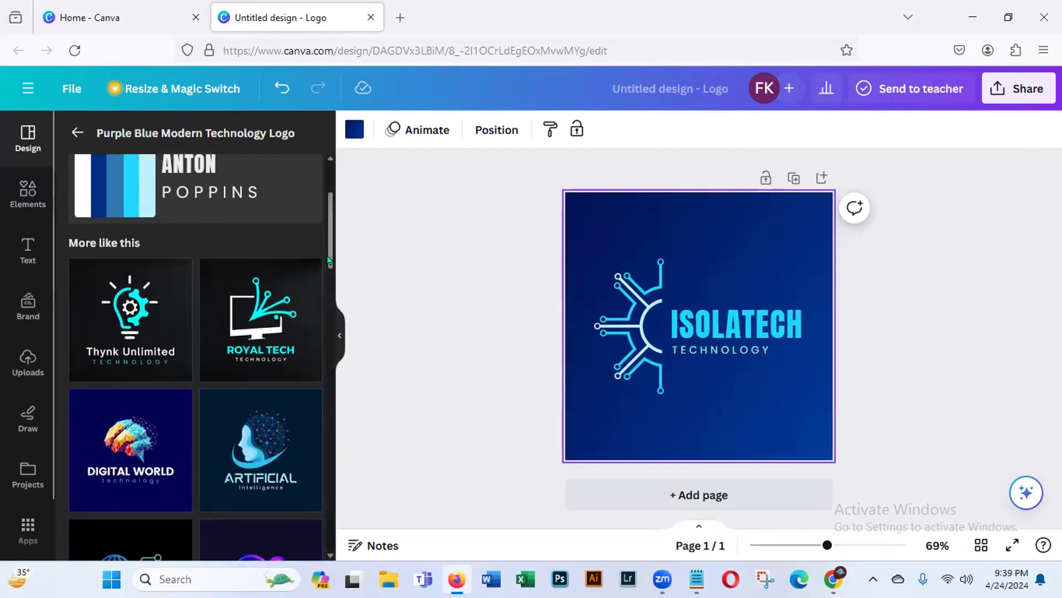
{"action": "left_click", "coordinate": [232, 328]}
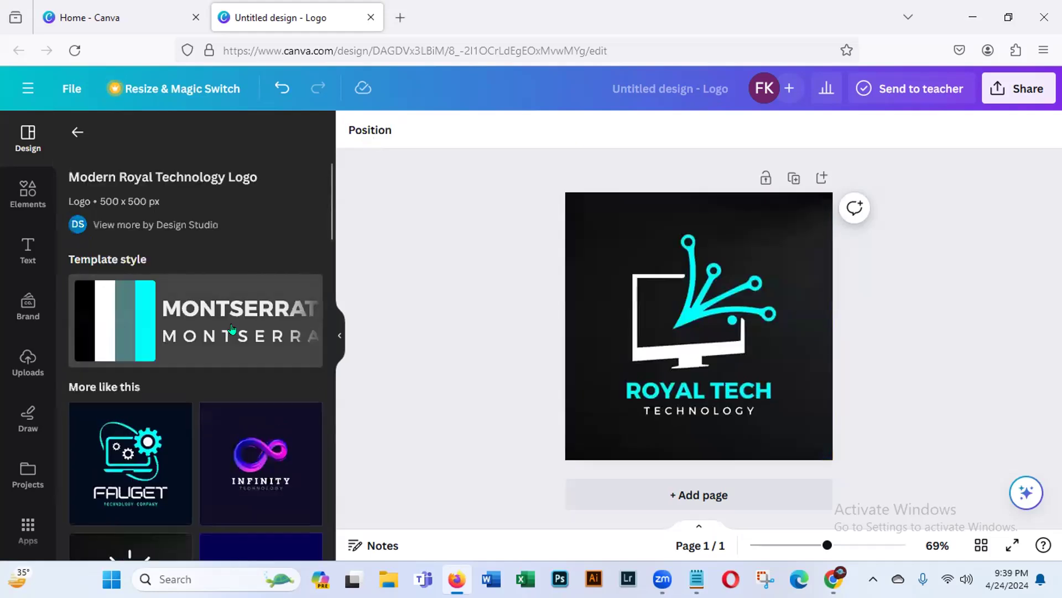
- Replace the "ROYAL TECH" heading text with "ABED'S DIGITAL WORLD"
{"action": "left_click", "coordinate": [590, 403]}
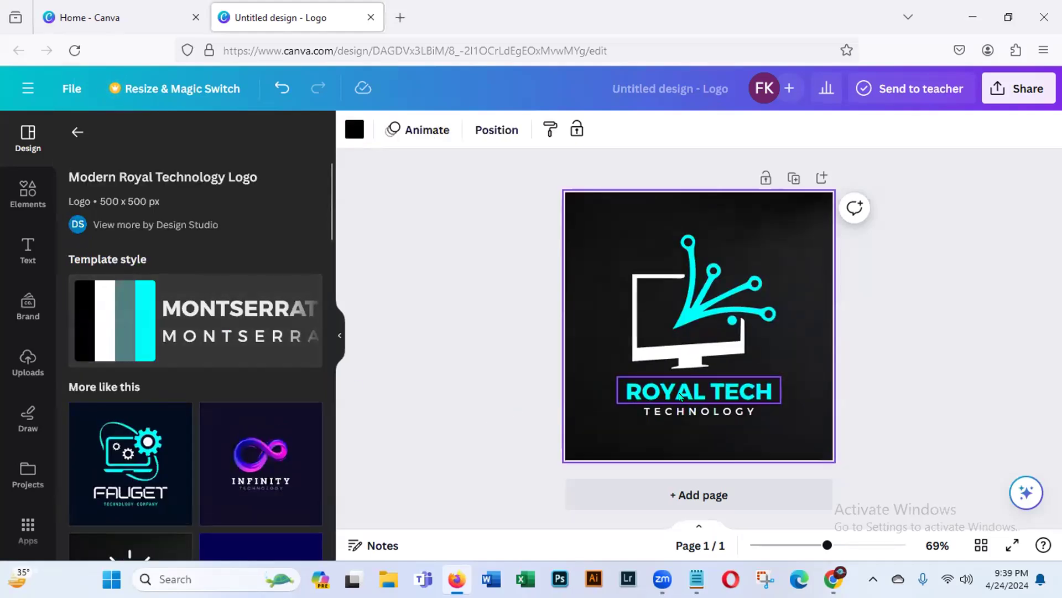
{"action": "left_click", "coordinate": [680, 394]}
{"action": "left_click", "coordinate": [759, 385]}
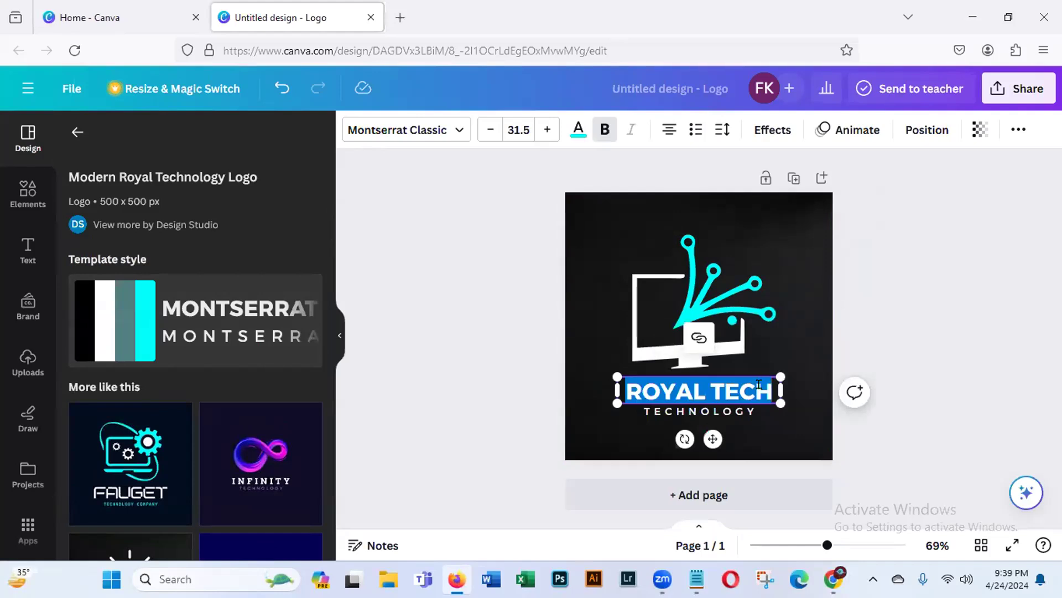
{"action": "key", "text": "BackSpace"}
{"action": "type", "text": "A"}
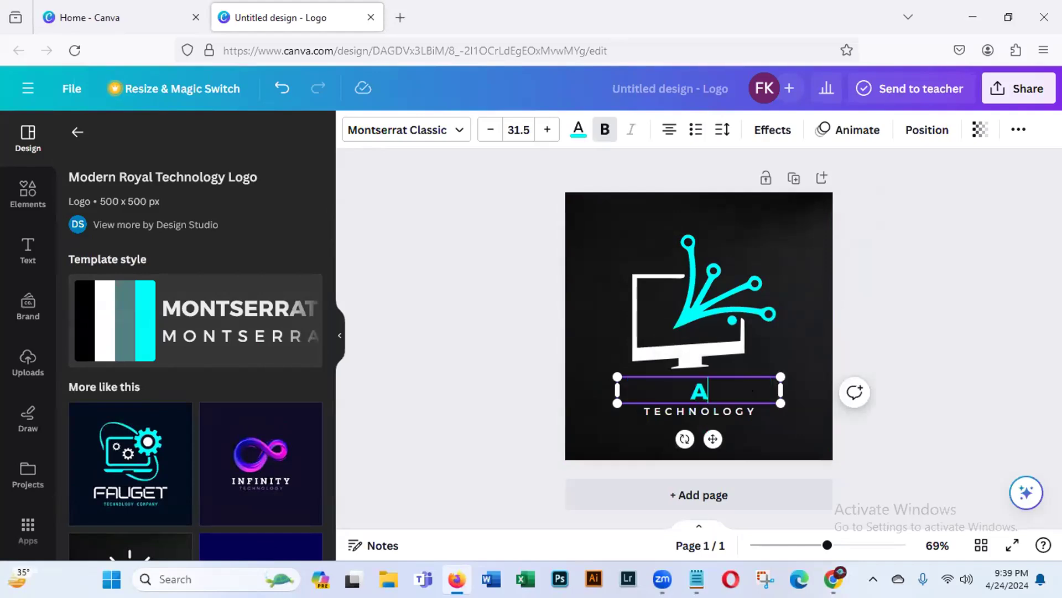
{"action": "type", "text": "BED"}
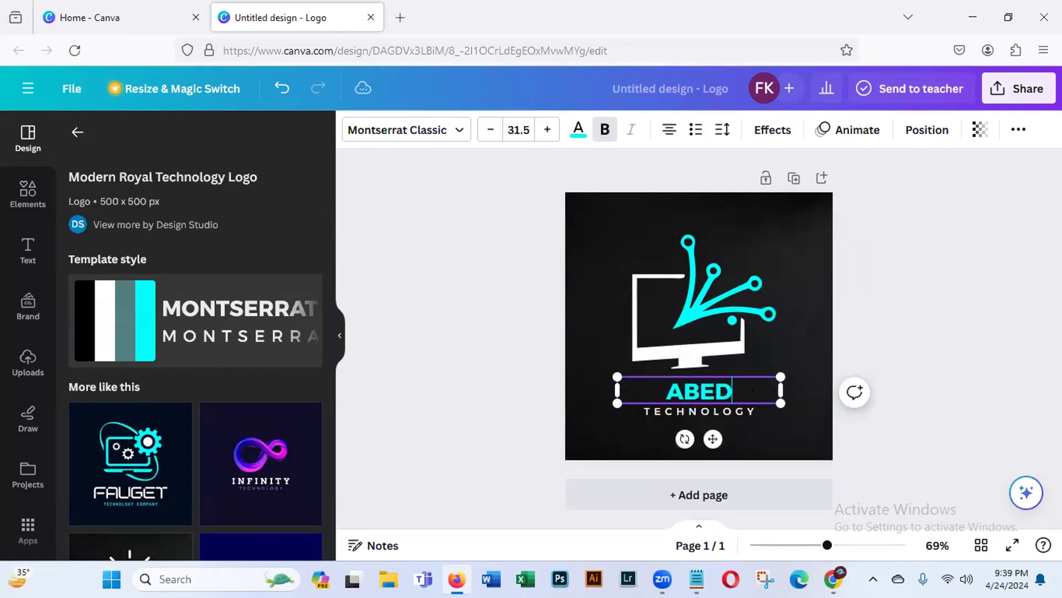
{"action": "type", "text": " S"}
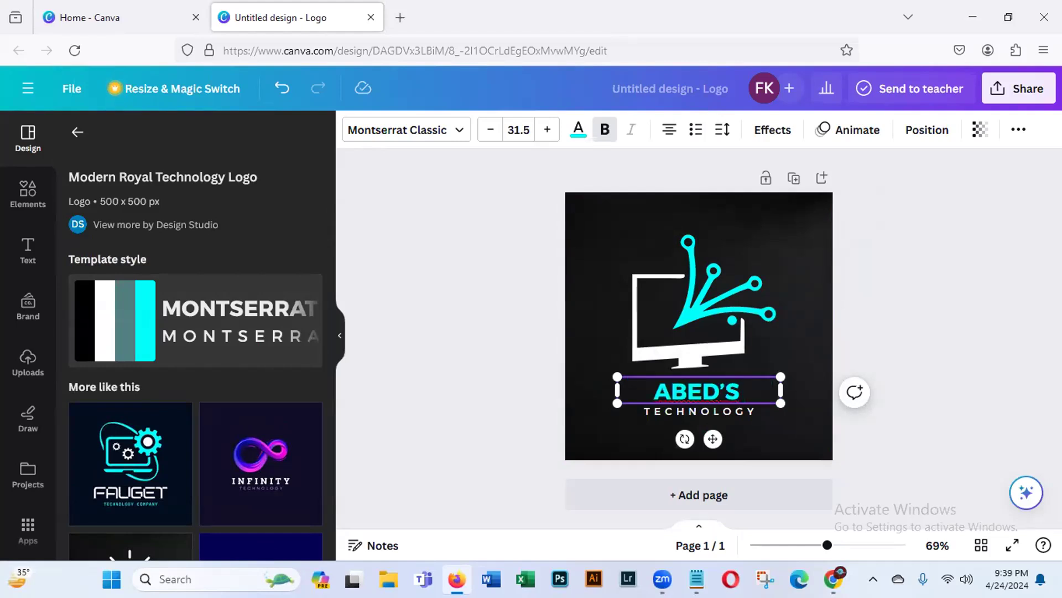
{"action": "type", "text": " DIGI"}
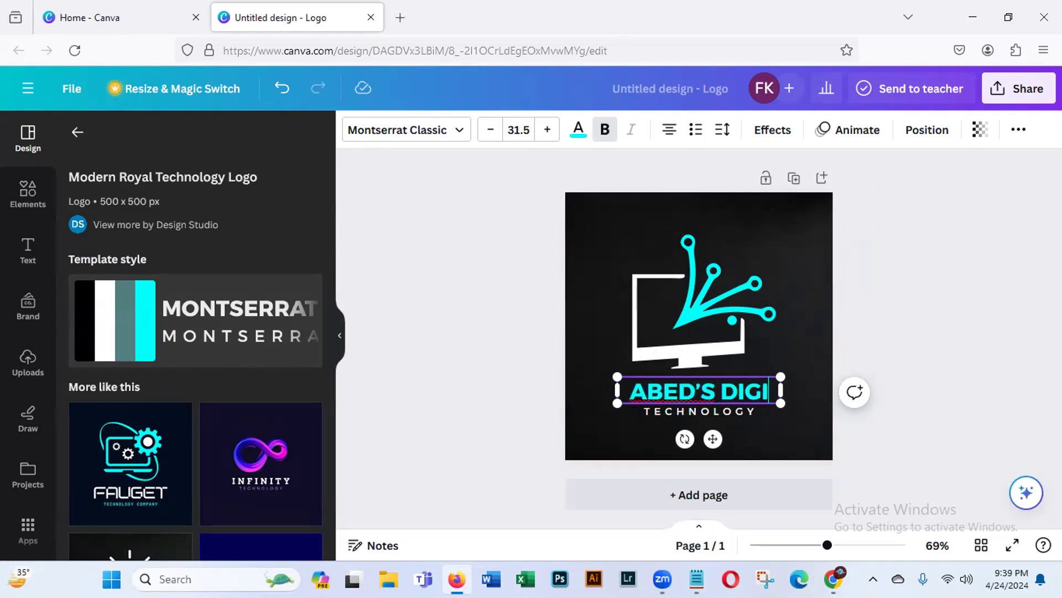
{"action": "type", "text": "TAL WORLD"}
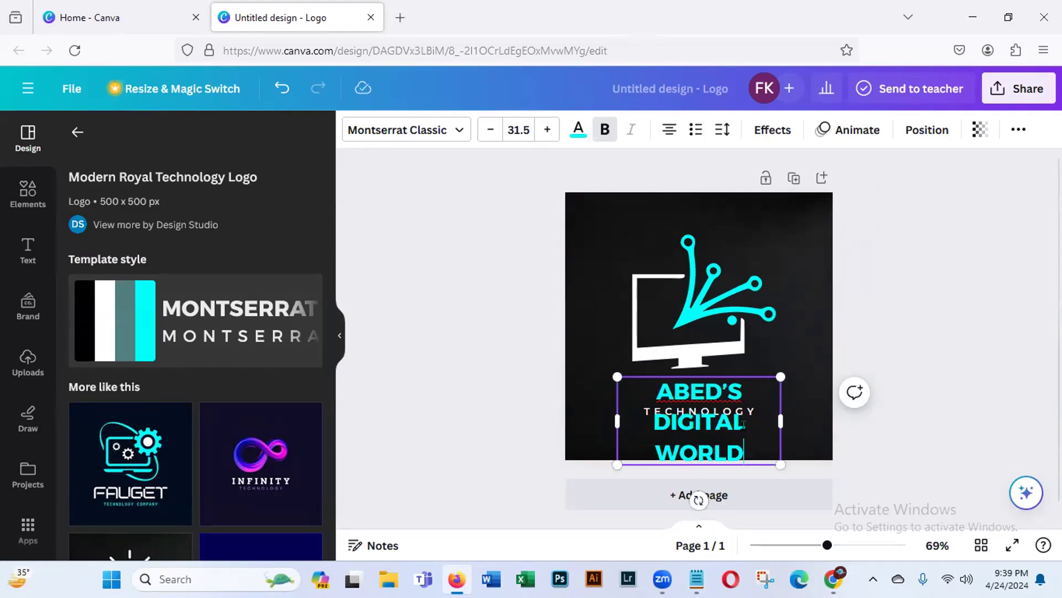
- Resize the heading to fit one line at font size 22.8 beneath the monitor, and correct its first word to "ABID'S"
{"action": "left_click_drag", "start_coordinate": [773, 460], "coordinate": [827, 395]}
{"action": "left_click_drag", "start_coordinate": [735, 422], "coordinate": [719, 419]}
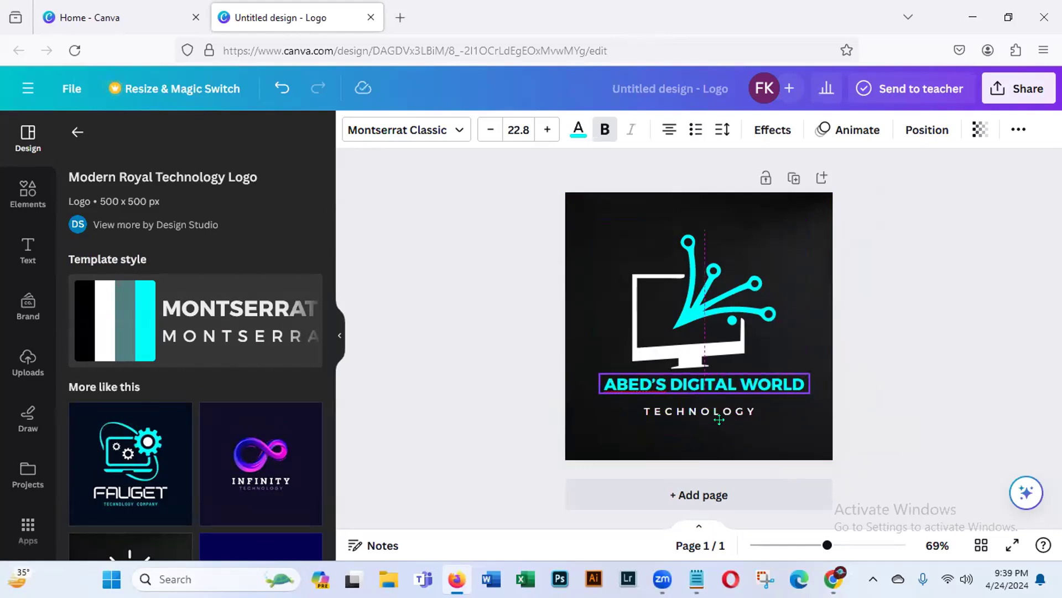
{"action": "left_click", "coordinate": [637, 377]}
{"action": "key", "text": "BackSpace"}
{"action": "type", "text": "I"}
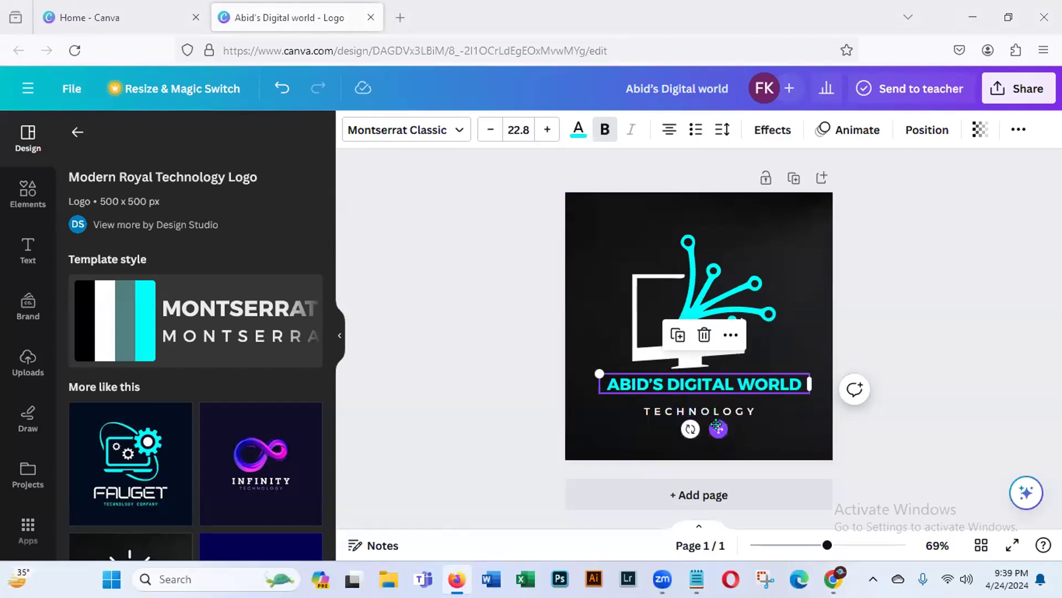
- Replace the "TECHNOLOGY" tagline under the heading with "WEB DEVELOPER"
{"action": "left_click", "coordinate": [753, 412]}
{"action": "double_click", "coordinate": [753, 412]}
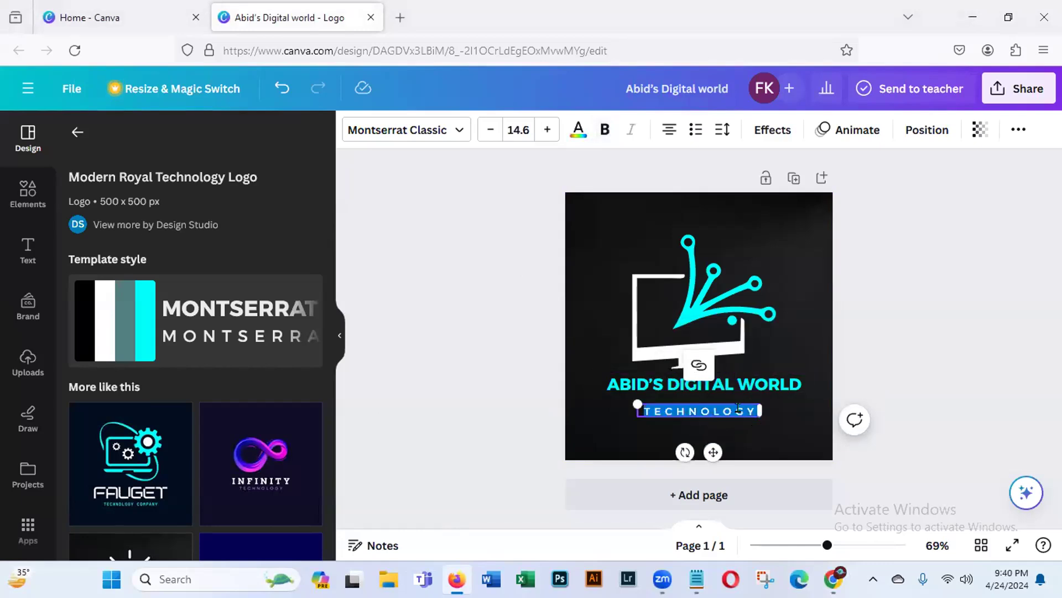
{"action": "key", "text": "BackSpace"}
{"action": "type", "text": "W"}
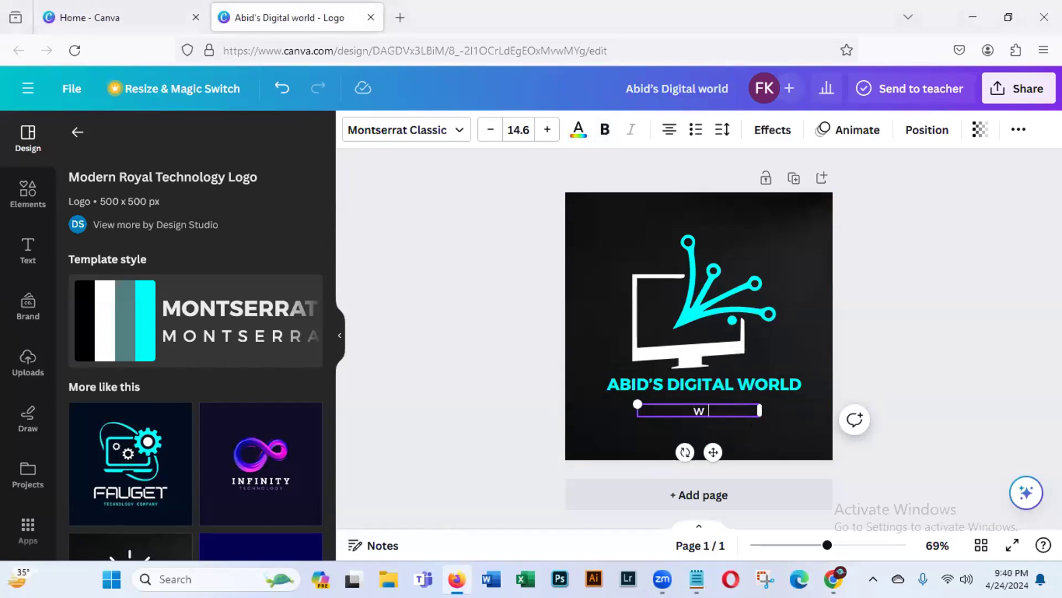
{"action": "type", "text": "EB DEVELO"}
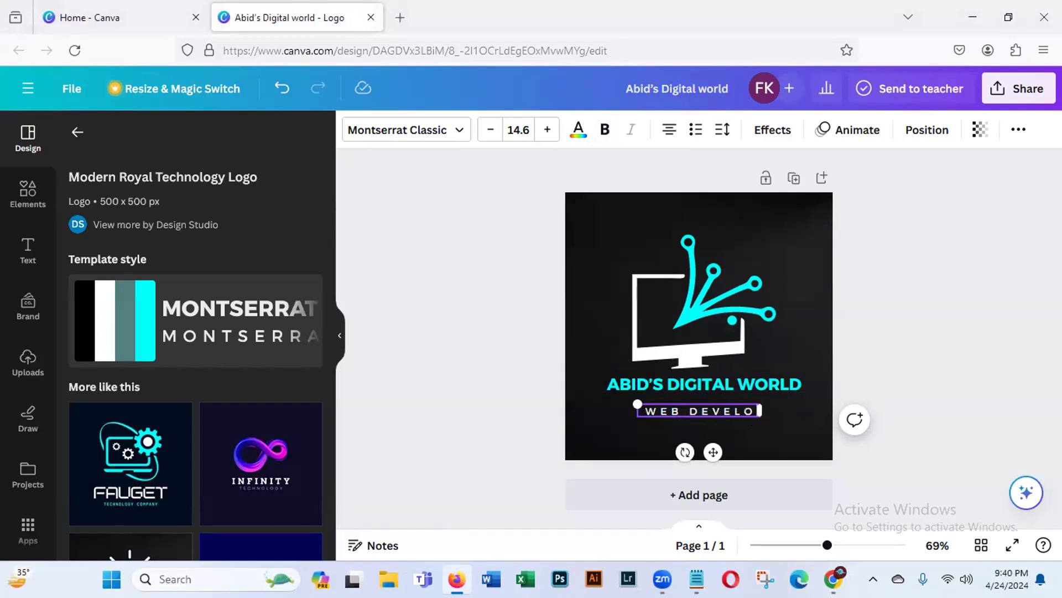
{"action": "type", "text": "PER"}
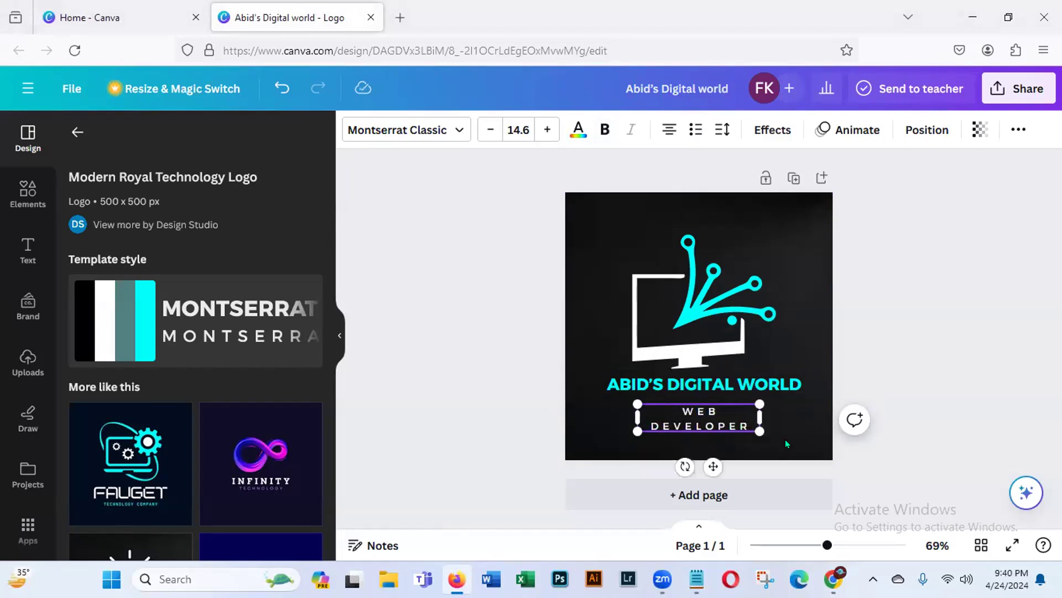
- Widen the tagline's text box to fit one line and centre it just beneath the heading
{"action": "left_click_drag", "start_coordinate": [757, 413], "coordinate": [796, 412]}
{"action": "left_click_drag", "start_coordinate": [730, 448], "coordinate": [715, 442]}
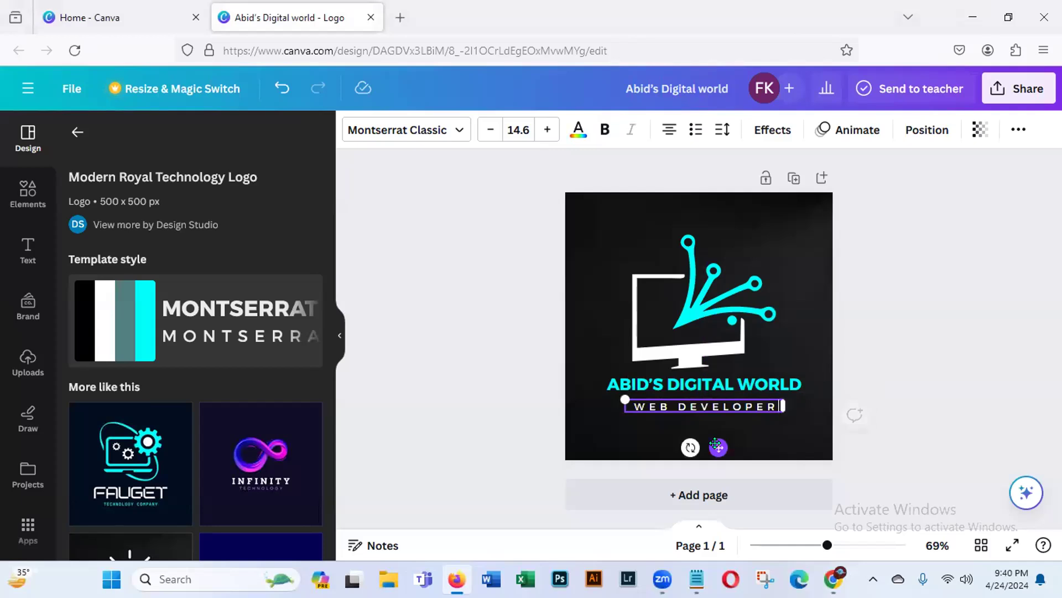
{"action": "left_click", "coordinate": [415, 335]}
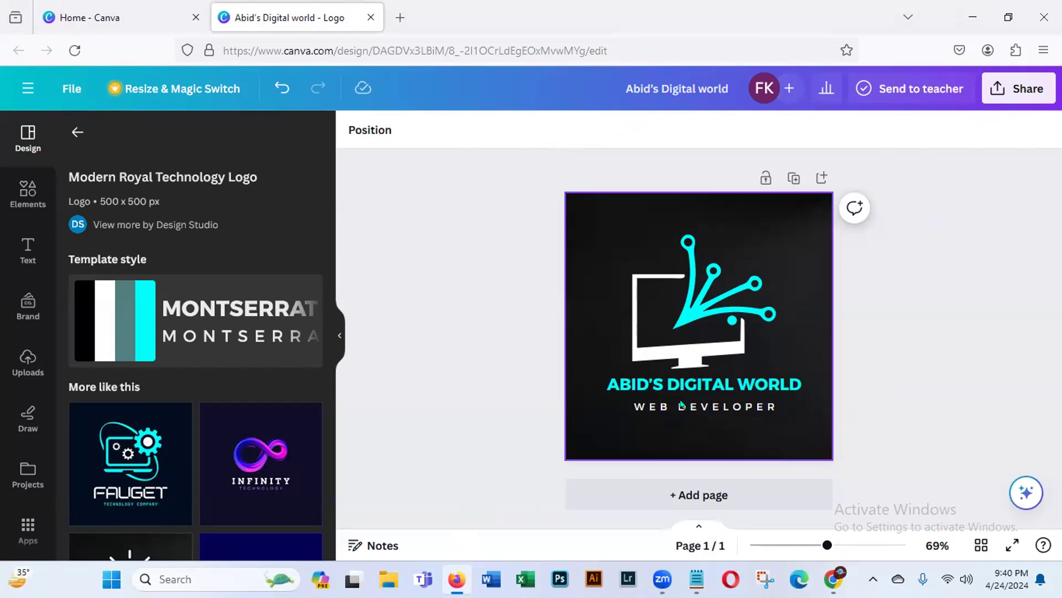
- Download the finished logo as a PNG at size 1 (500 × 500 px)
{"action": "left_click", "coordinate": [1025, 92]}
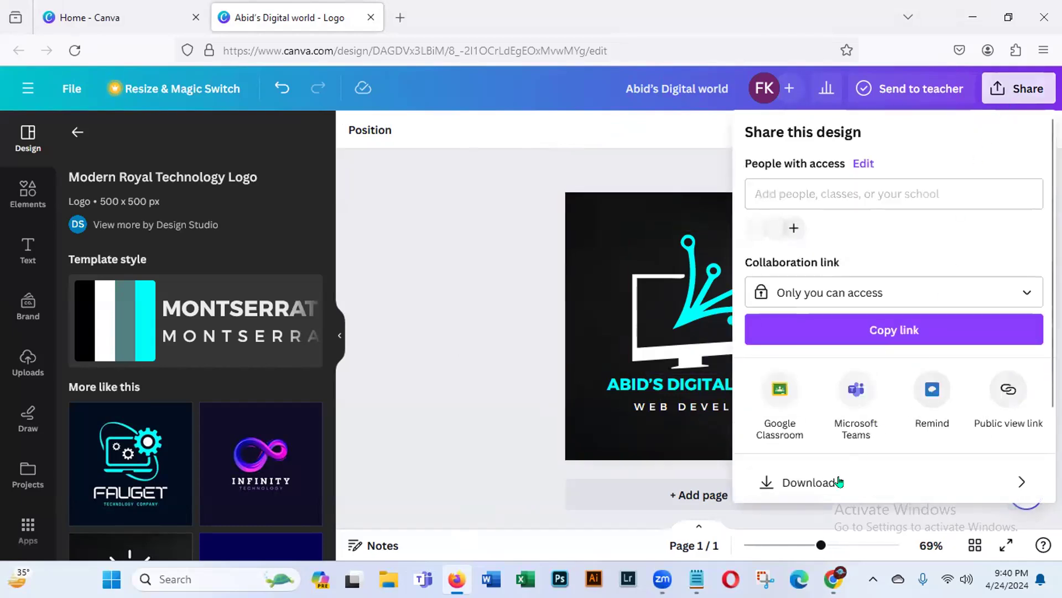
{"action": "left_click", "coordinate": [808, 483]}
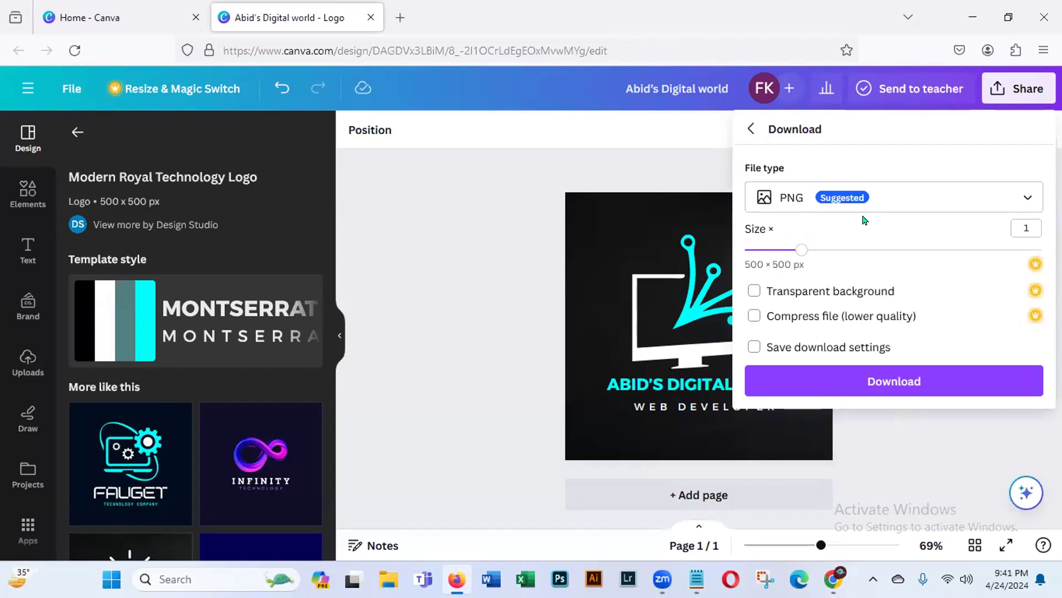
{"action": "left_click", "coordinate": [896, 381]}
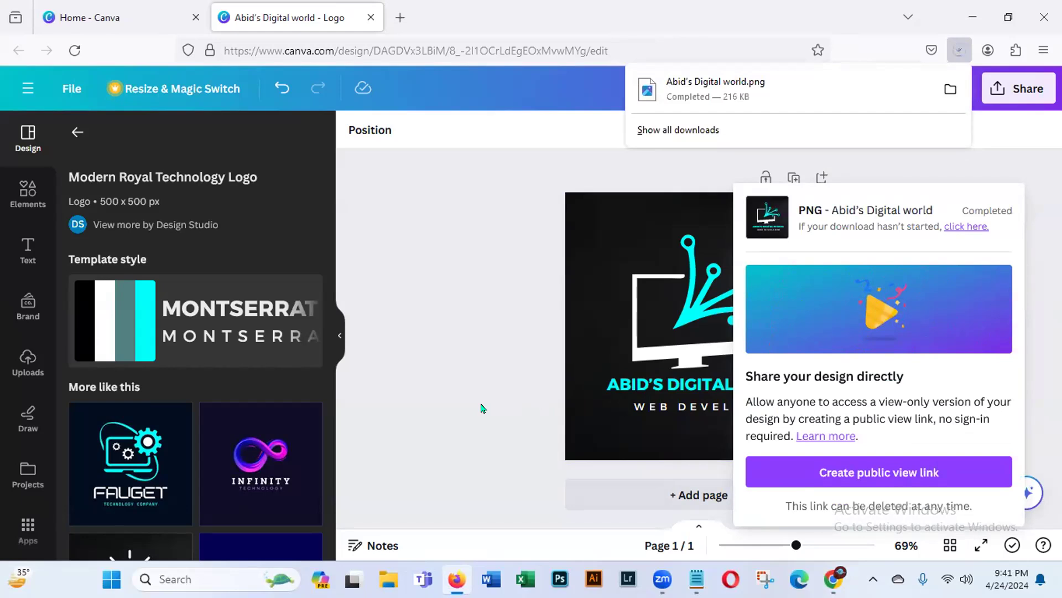
{"action": "left_click", "coordinate": [464, 409]}
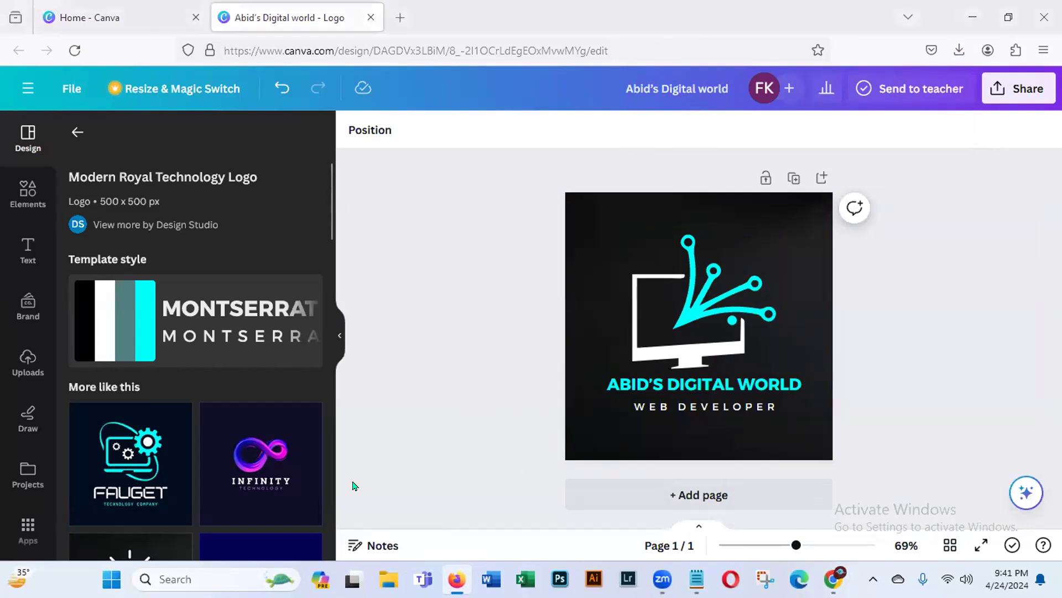
- Return to the home page, search for "cover photo" and create a blank "facebook cover photo" design of 940 × 348 px
{"action": "left_click", "coordinate": [90, 17]}
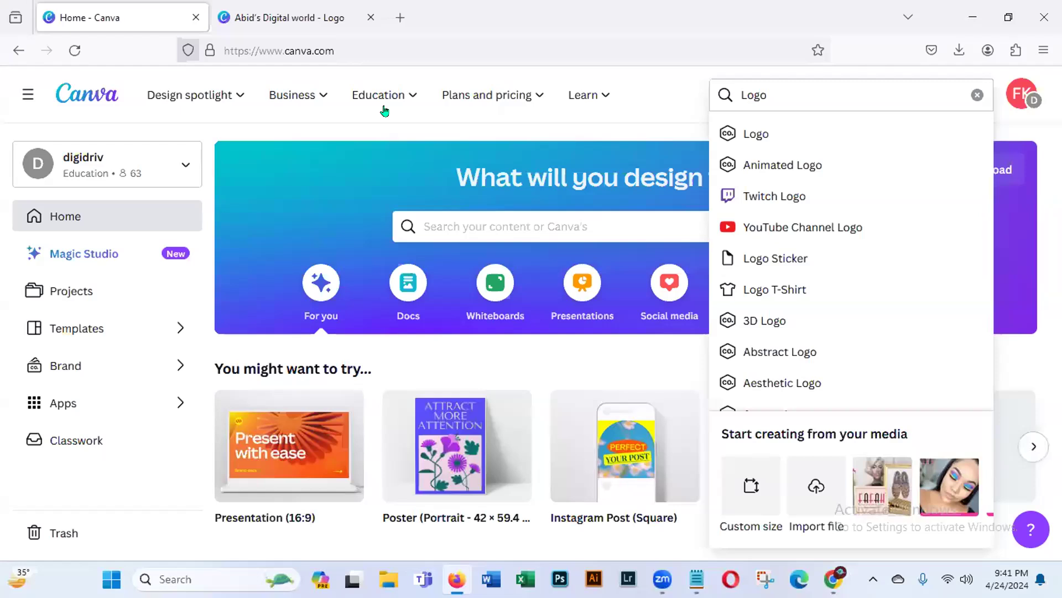
{"action": "left_click", "coordinate": [976, 94]}
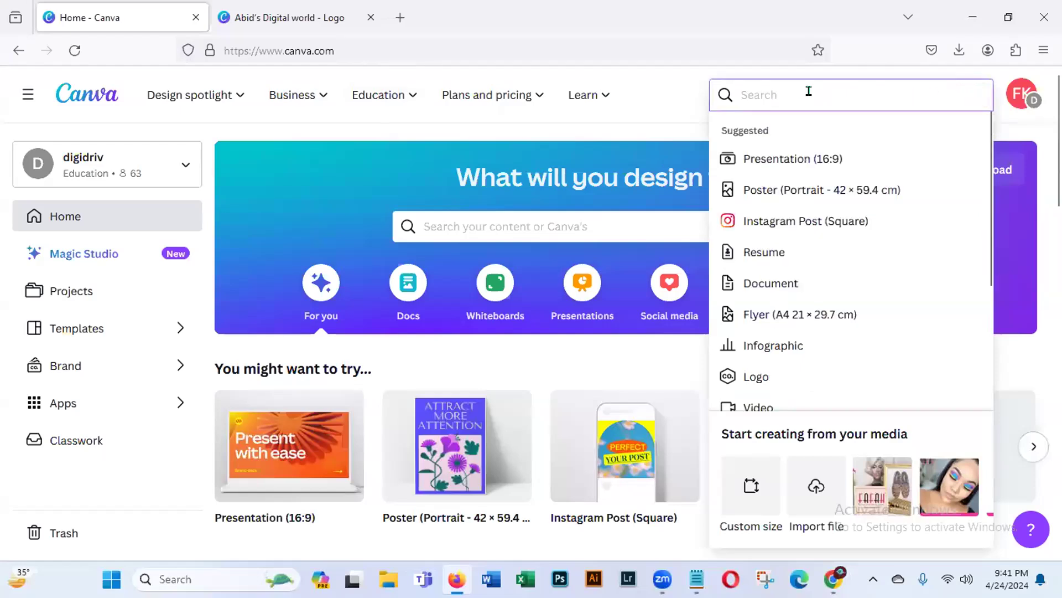
{"action": "type", "text": "cov"}
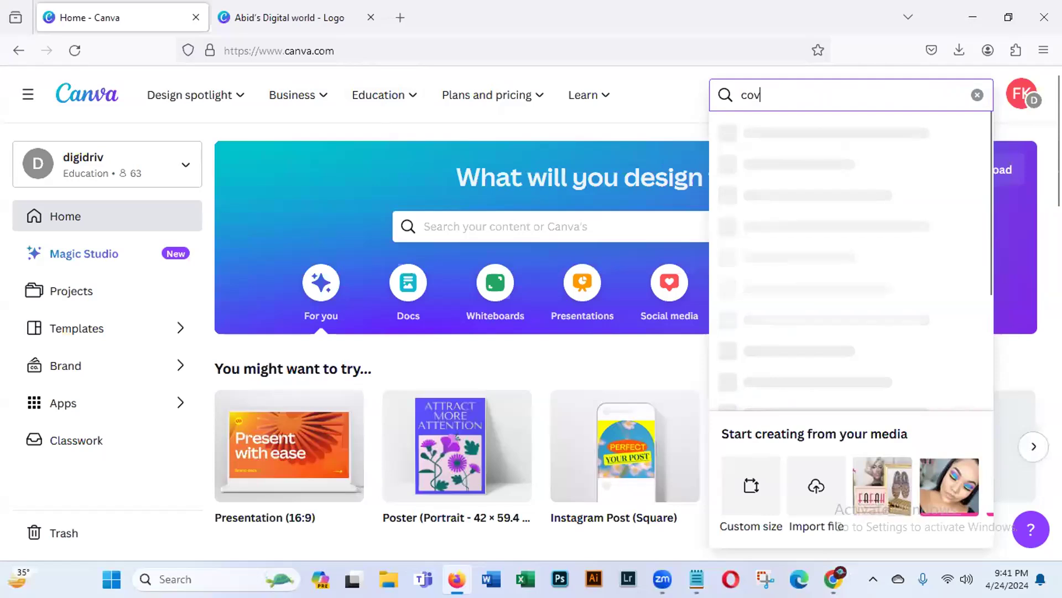
{"action": "type", "text": "er p"}
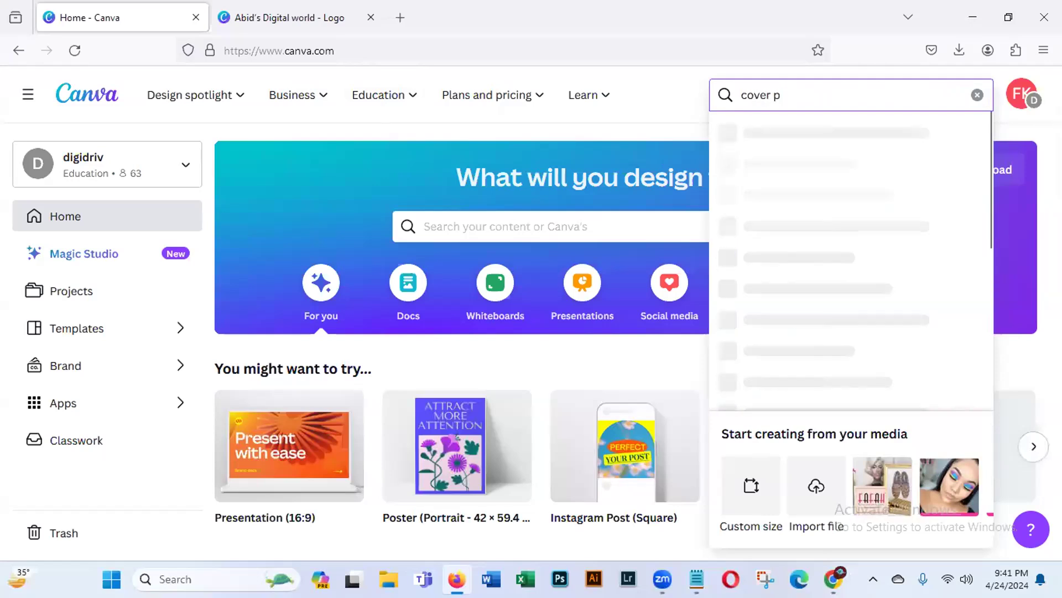
{"action": "type", "text": "hoto"}
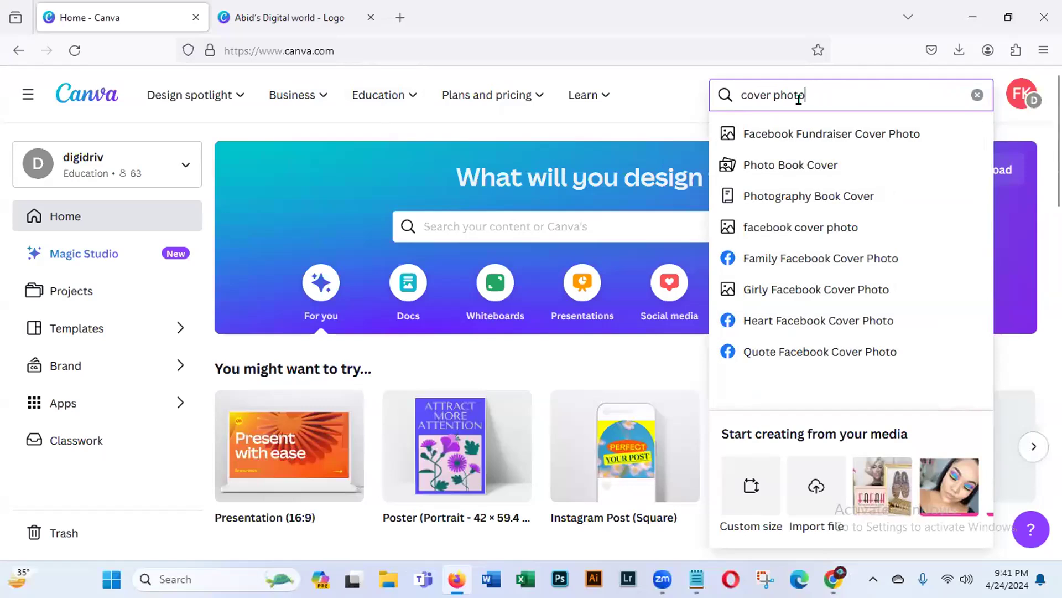
{"action": "left_click", "coordinate": [795, 228]}
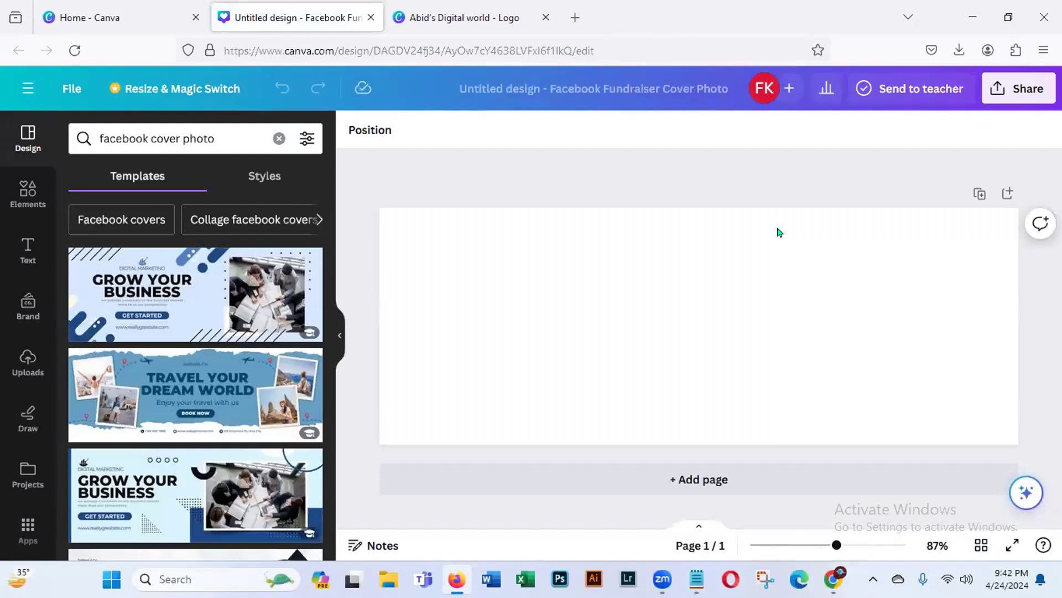
- Search the cover templates for "digital marketing" and look through the results for a suitable design
{"action": "left_click_drag", "start_coordinate": [329, 260], "coordinate": [368, 208]}
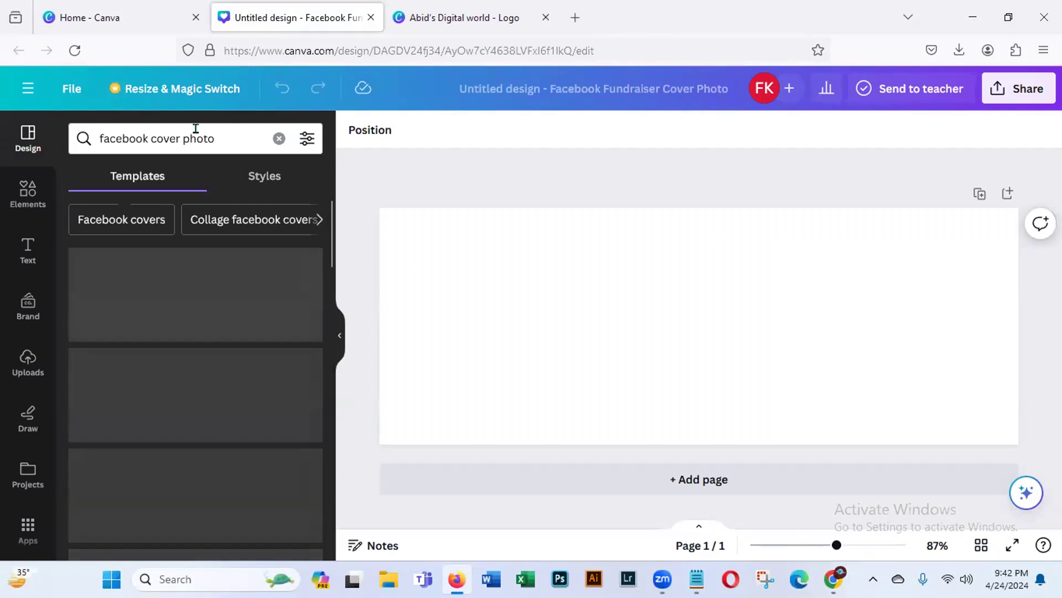
{"action": "left_click", "coordinate": [279, 138]}
{"action": "type", "text": "digita"}
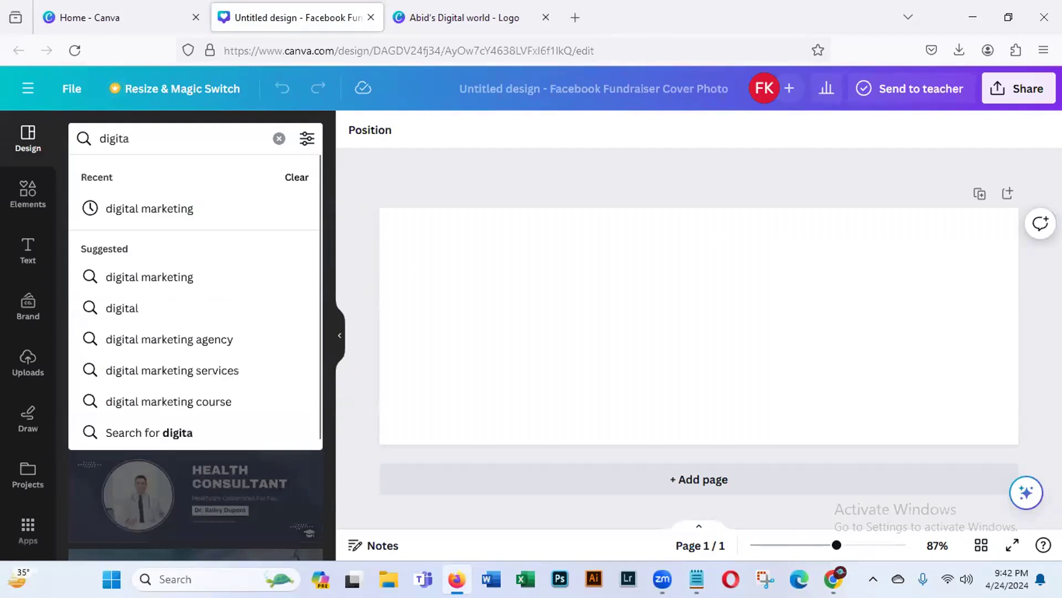
{"action": "left_click", "coordinate": [113, 208]}
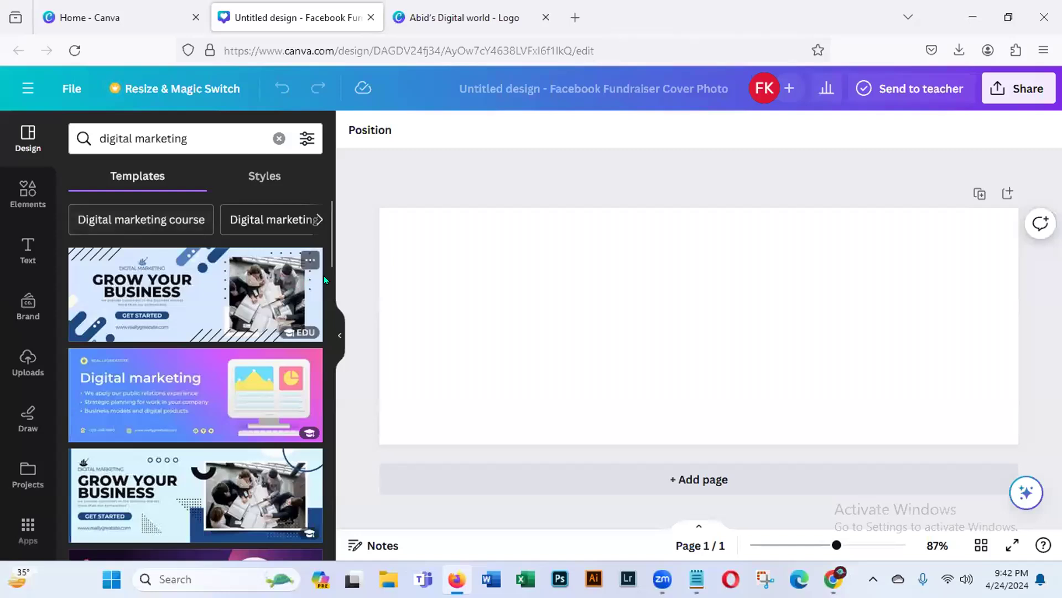
{"action": "left_click_drag", "start_coordinate": [327, 263], "coordinate": [316, 335]}
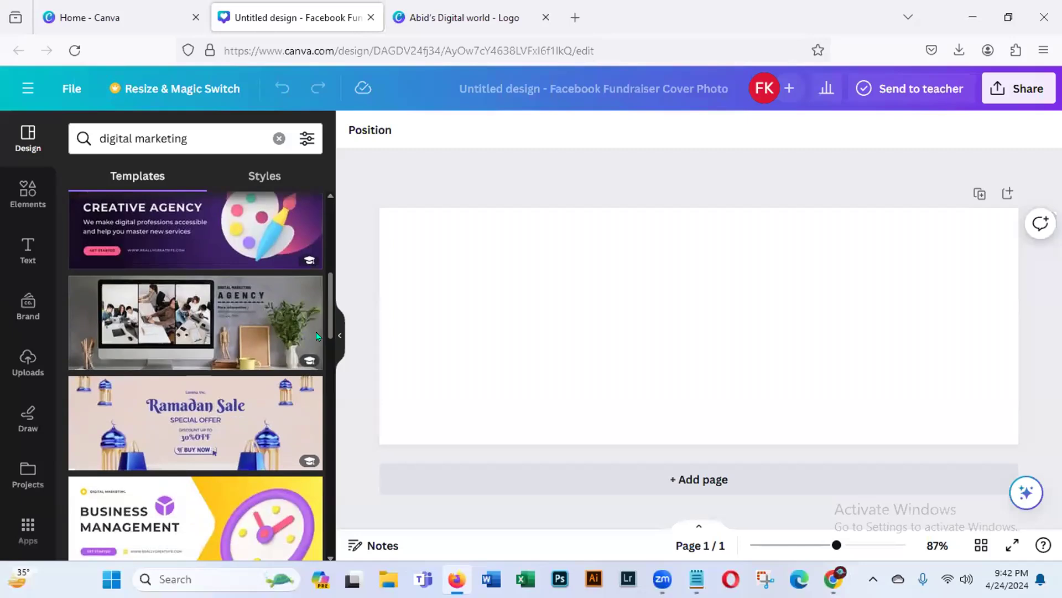
{"action": "scroll", "coordinate": [316, 332], "scroll_direction": "down", "scroll_amount": 3}
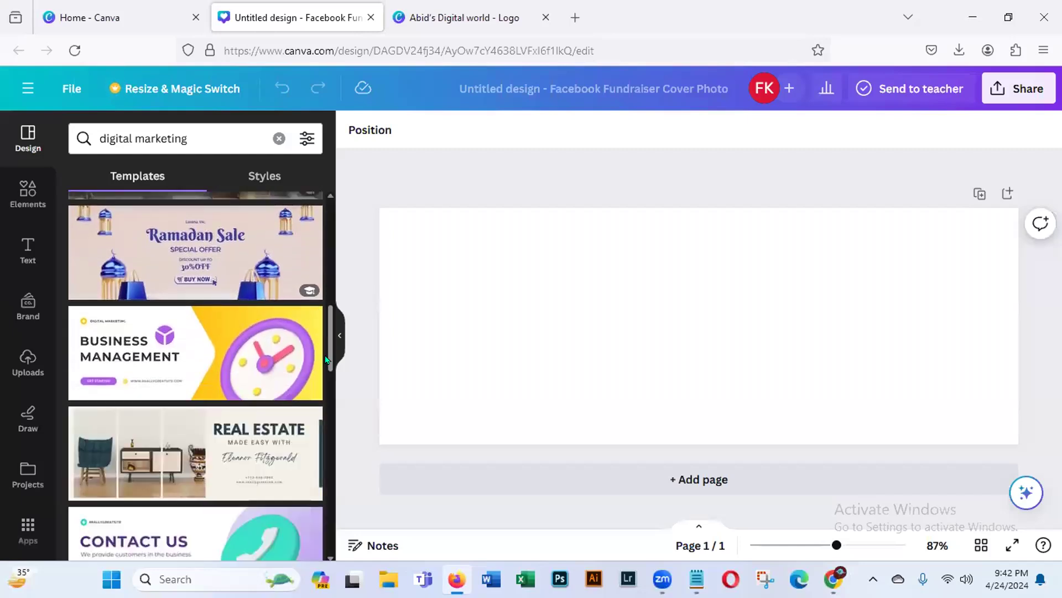
{"action": "left_click_drag", "start_coordinate": [327, 359], "coordinate": [317, 413]}
{"action": "scroll", "coordinate": [305, 430], "scroll_direction": "down", "scroll_amount": 2}
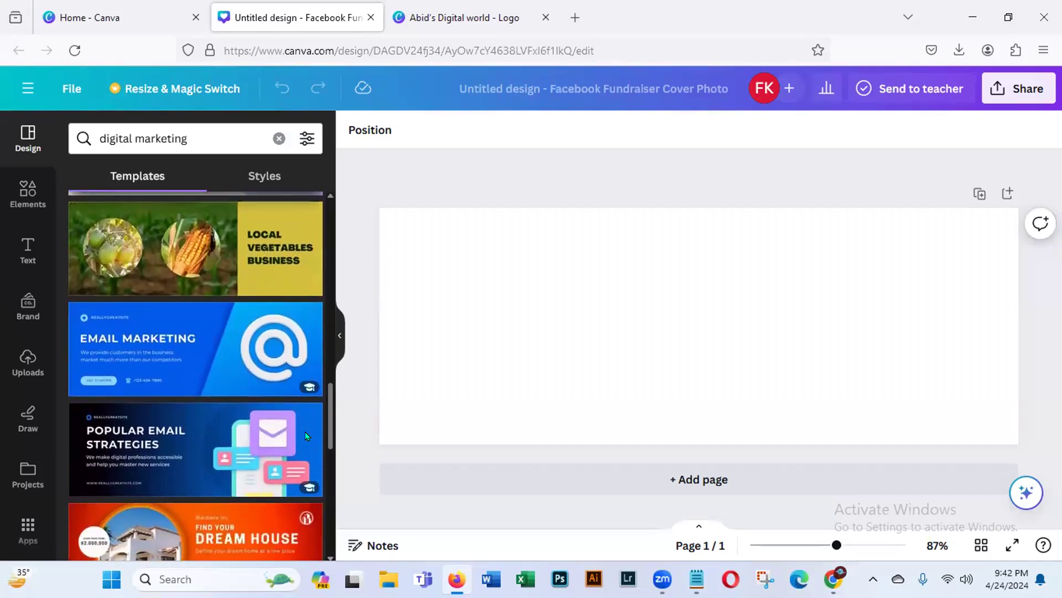
{"action": "scroll", "coordinate": [305, 431], "scroll_direction": "down", "scroll_amount": 3}
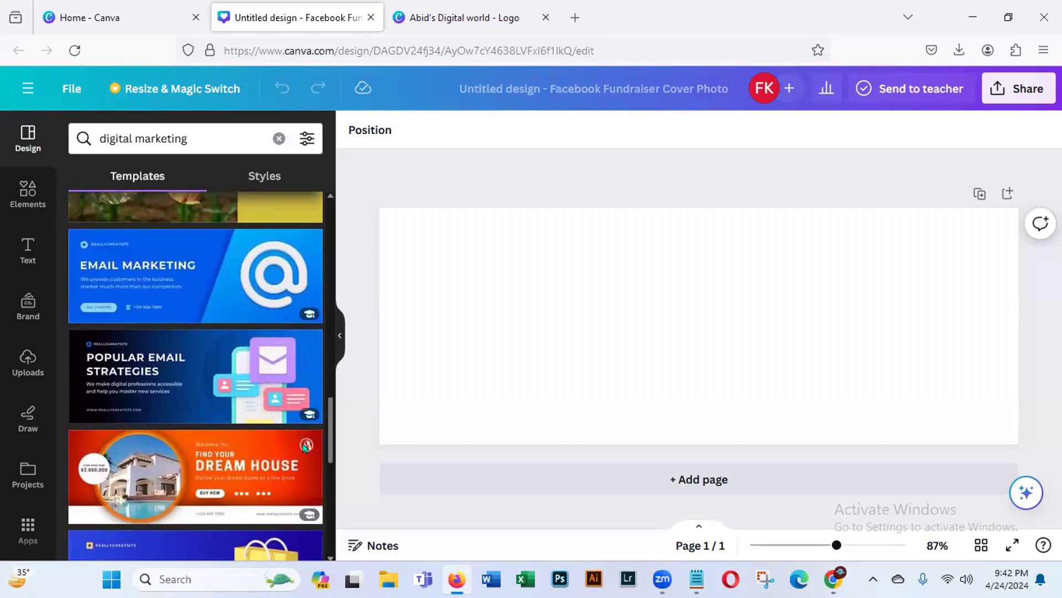
{"action": "scroll", "coordinate": [306, 480], "scroll_direction": "down", "scroll_amount": 3}
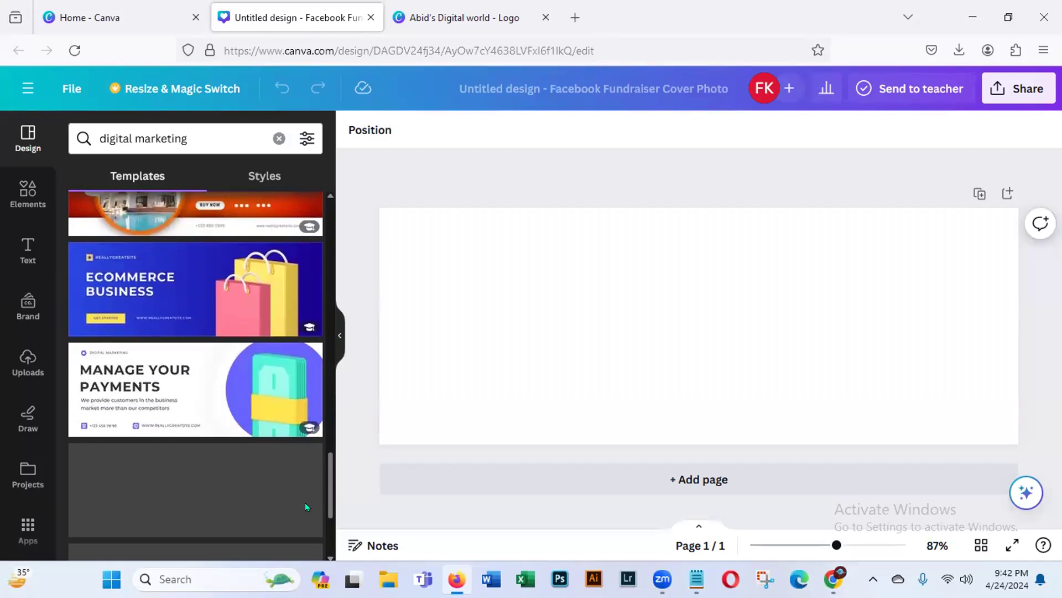
{"action": "left_click_drag", "start_coordinate": [331, 485], "coordinate": [331, 220]}
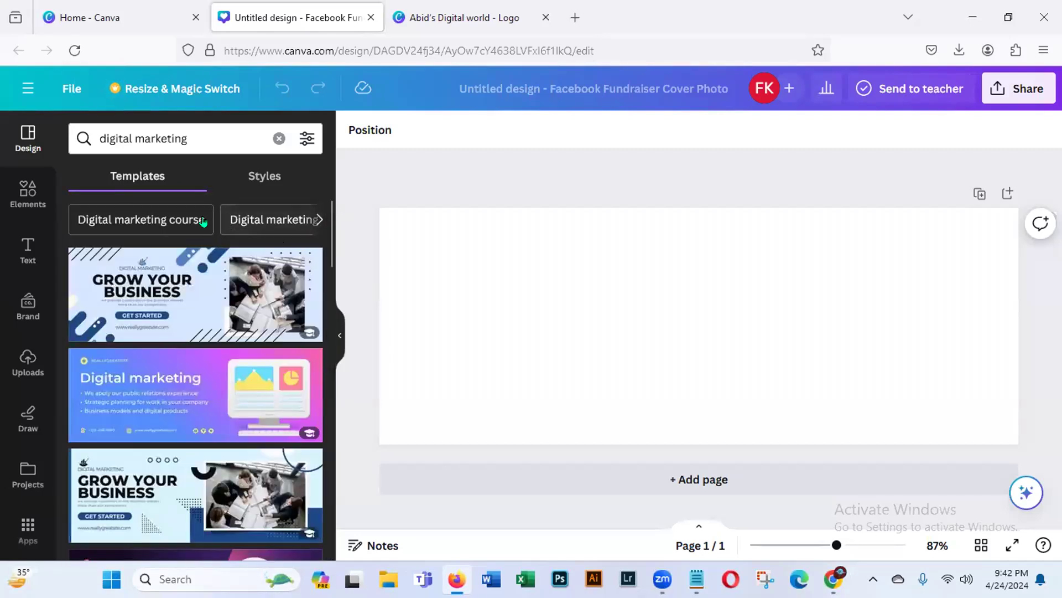
- Narrow the template search to "Digital marketing agency" and apply the purple "Grow Your Business" cover template with 45% OFF
{"action": "left_click", "coordinate": [319, 221]}
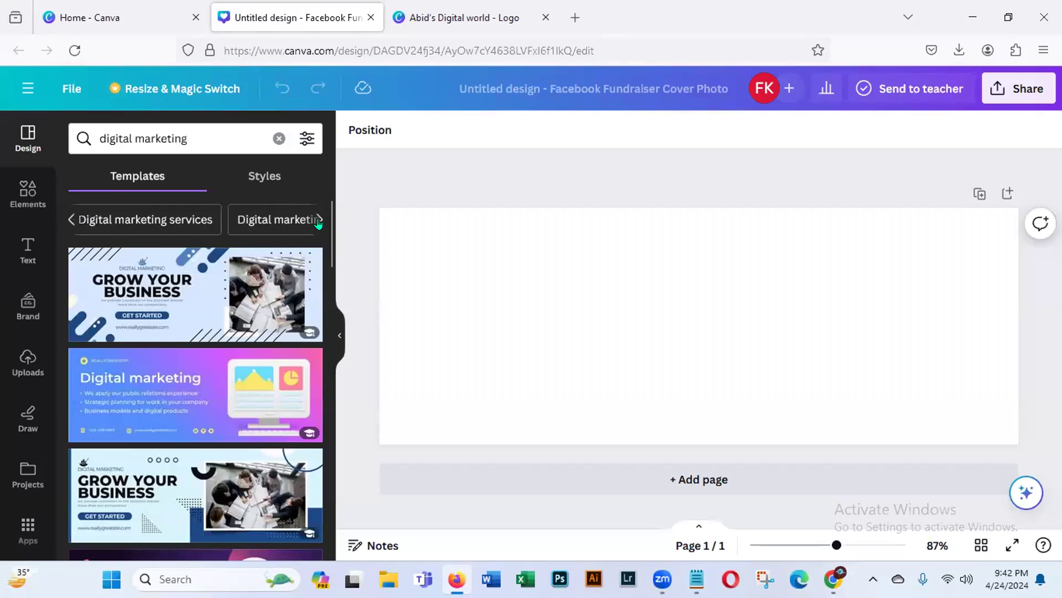
{"action": "left_click", "coordinate": [319, 220]}
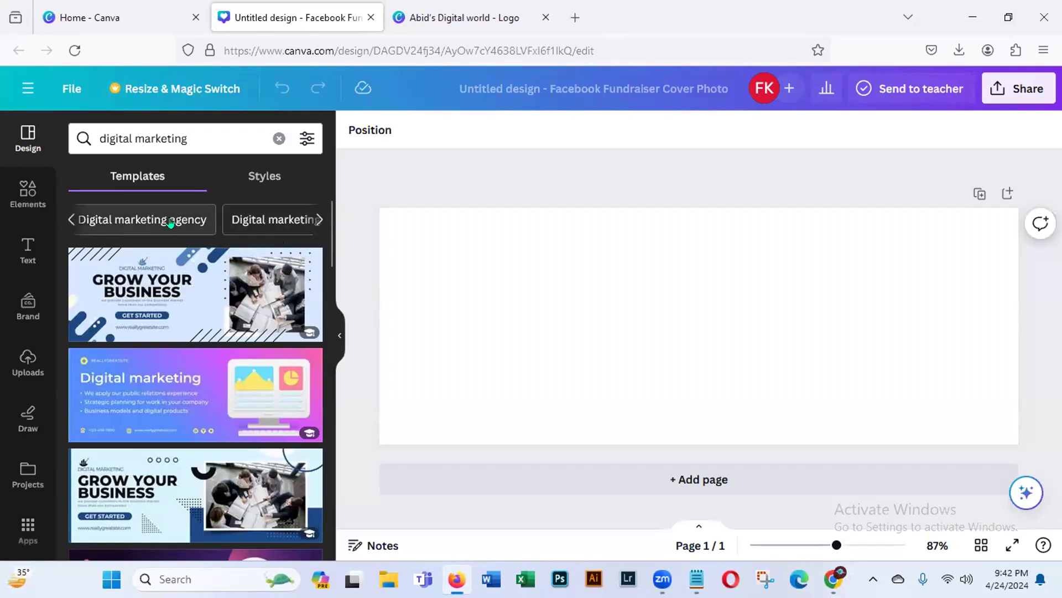
{"action": "left_click", "coordinate": [170, 222]}
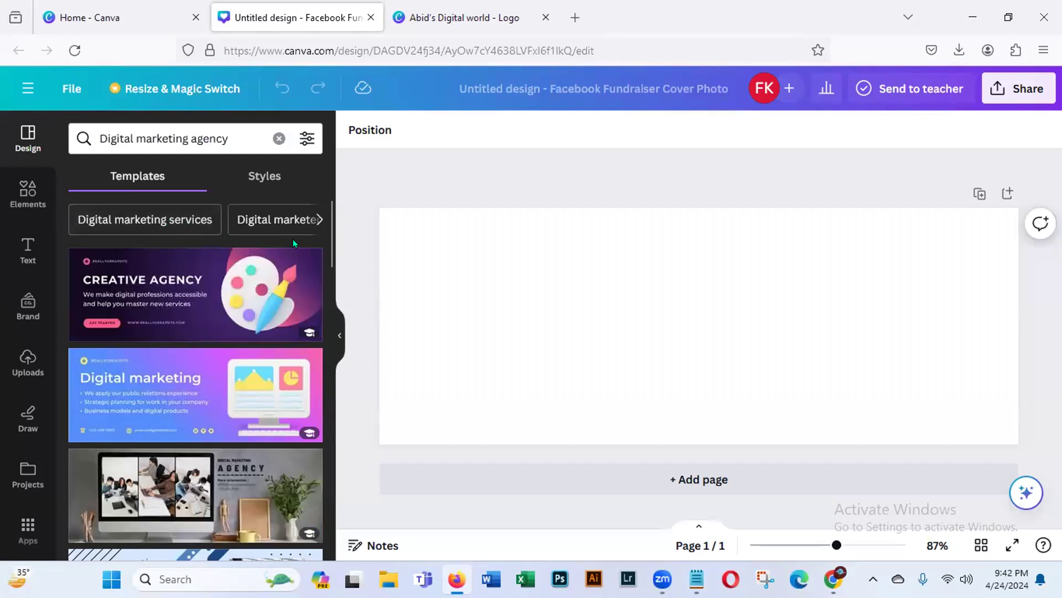
{"action": "scroll", "coordinate": [327, 285], "scroll_direction": "down", "scroll_amount": 5}
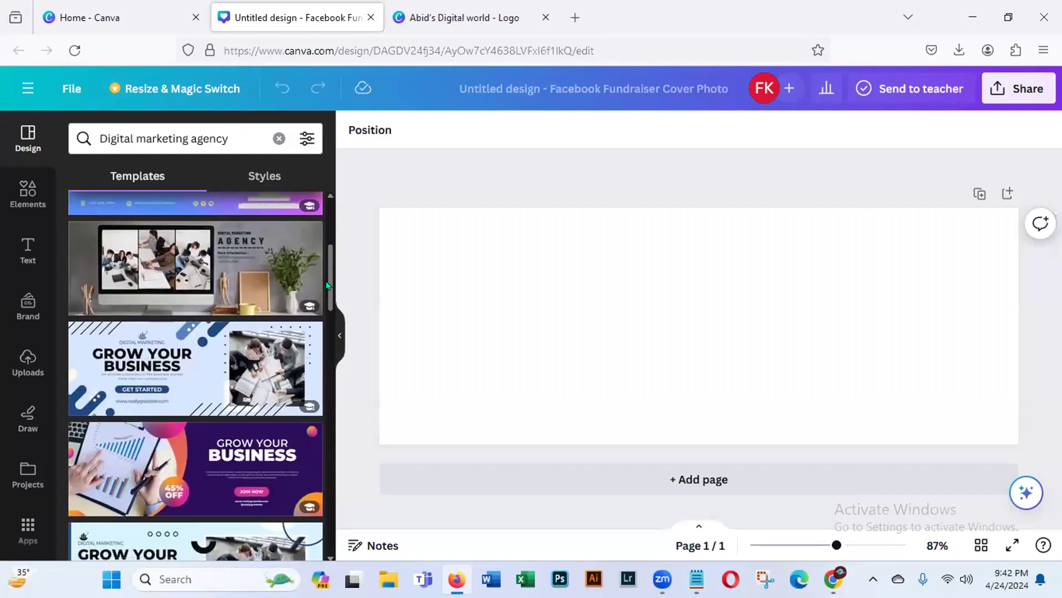
{"action": "scroll", "coordinate": [309, 382], "scroll_direction": "down", "scroll_amount": 2}
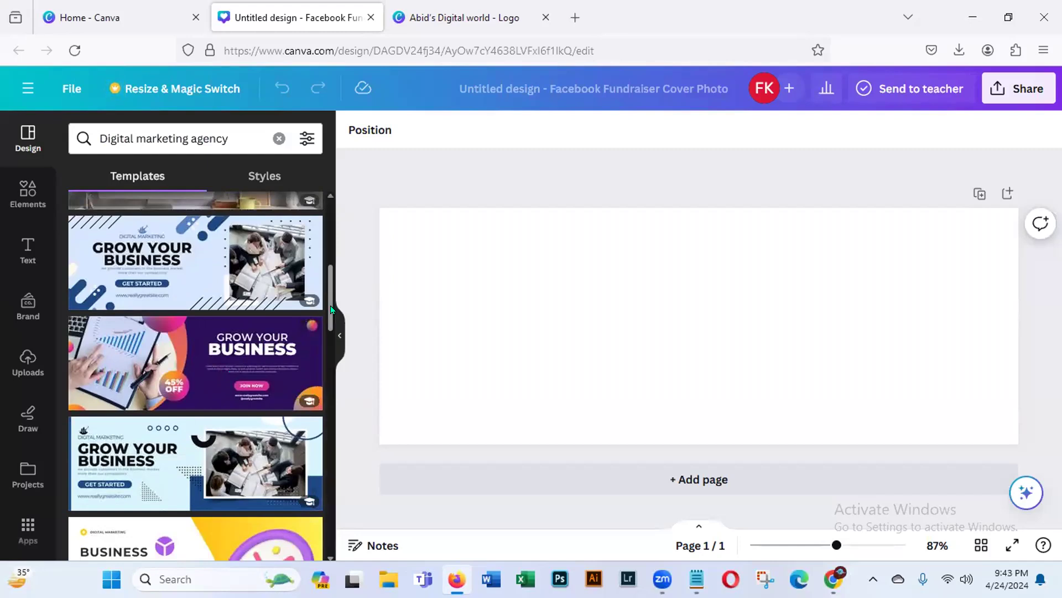
{"action": "left_click_drag", "start_coordinate": [328, 312], "coordinate": [326, 519]}
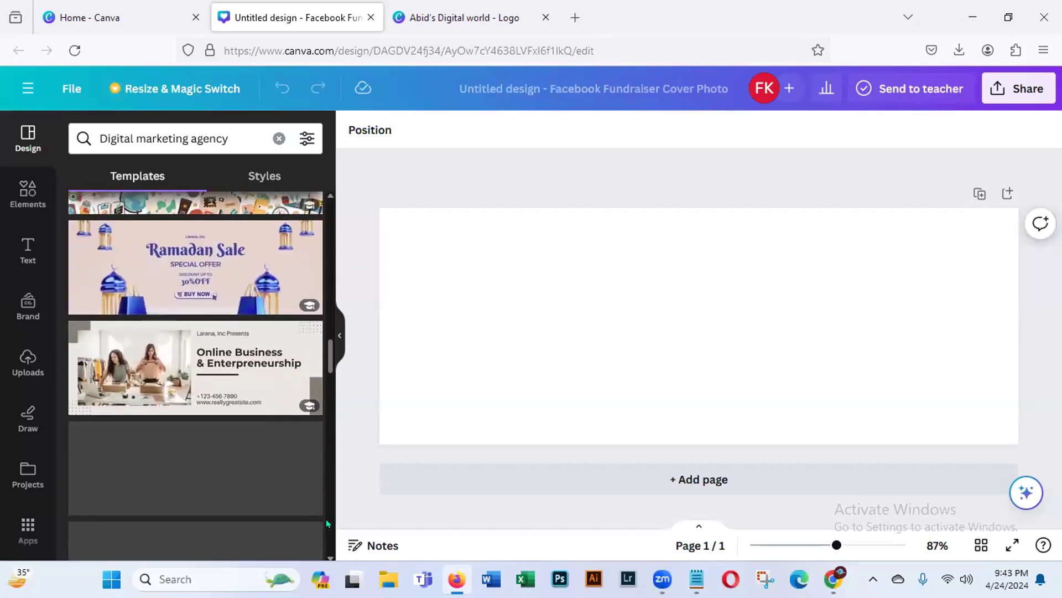
{"action": "left_click_drag", "start_coordinate": [327, 361], "coordinate": [339, 267]}
{"action": "left_click", "coordinate": [237, 300]}
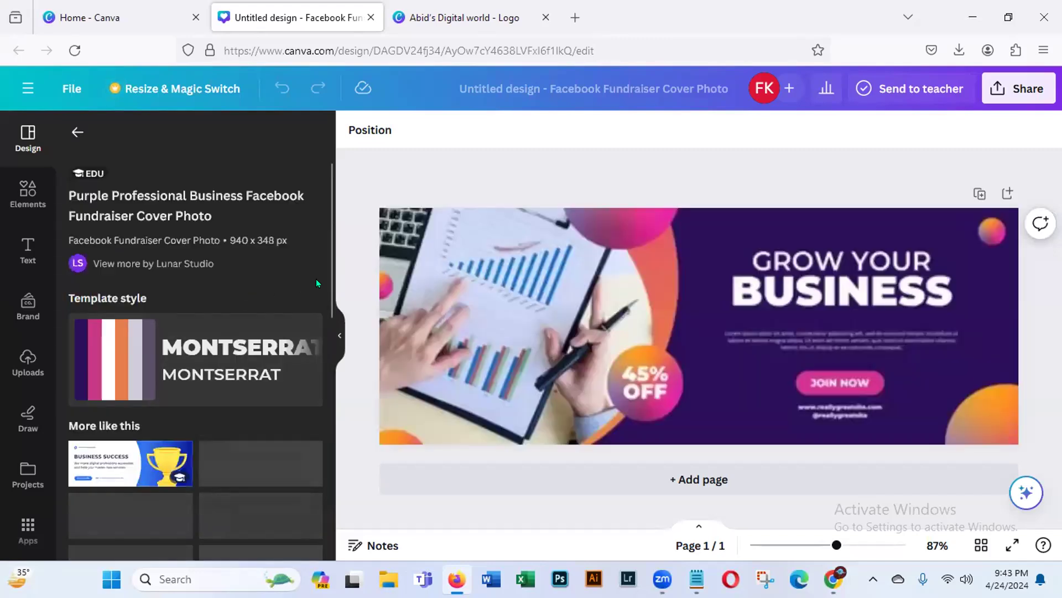
- Replace the cover with the similar "Calling all entrepreneurs and business owners!" template showing a man in a suit
{"action": "left_click_drag", "start_coordinate": [329, 271], "coordinate": [303, 415]}
{"action": "scroll", "coordinate": [303, 411], "scroll_direction": "down", "scroll_amount": 1}
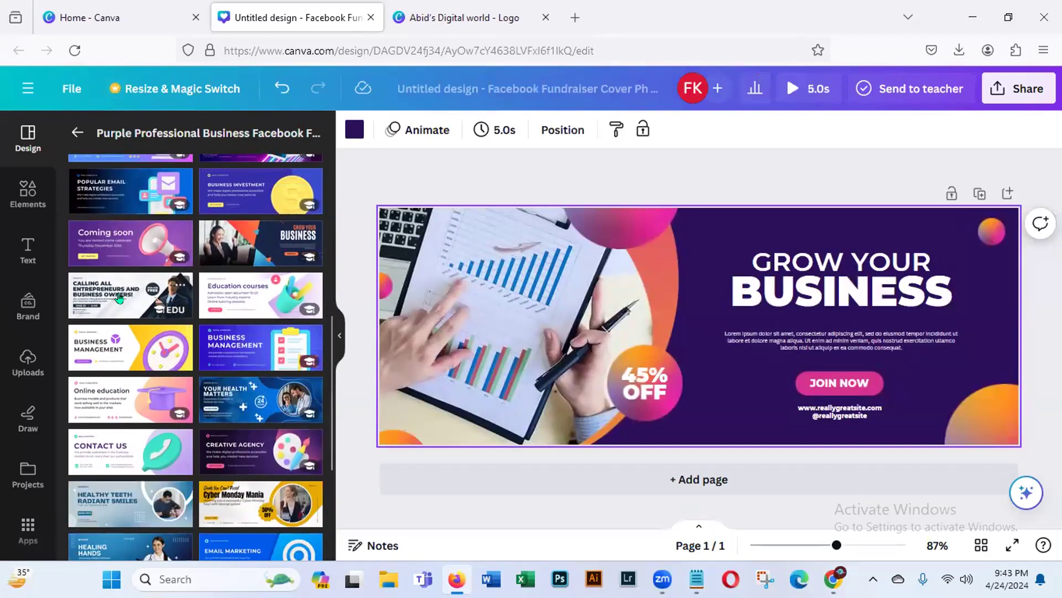
{"action": "left_click", "coordinate": [179, 284]}
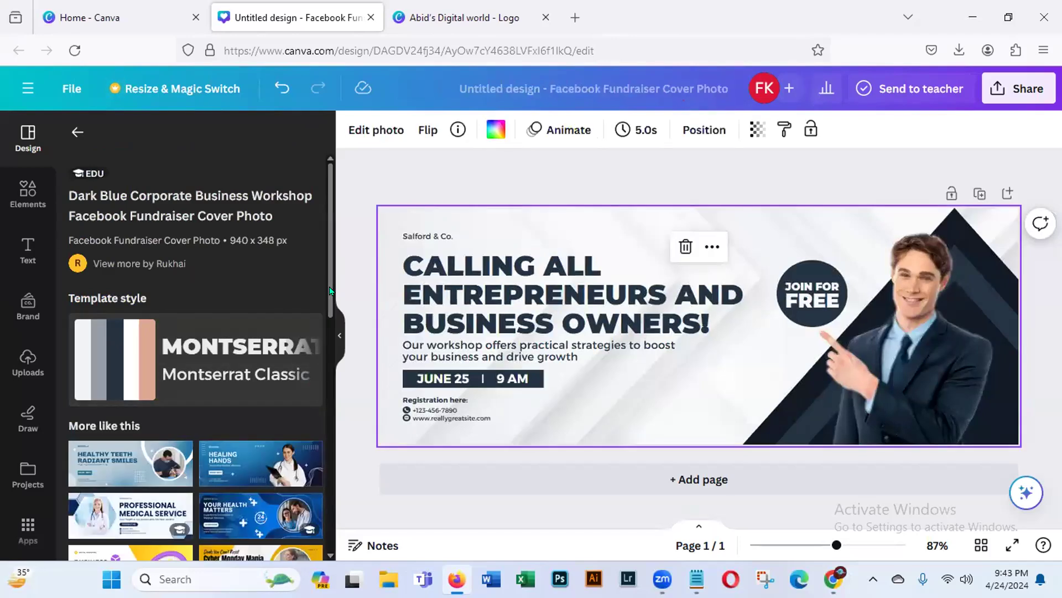
{"action": "scroll", "coordinate": [330, 291], "scroll_direction": "down", "scroll_amount": 3}
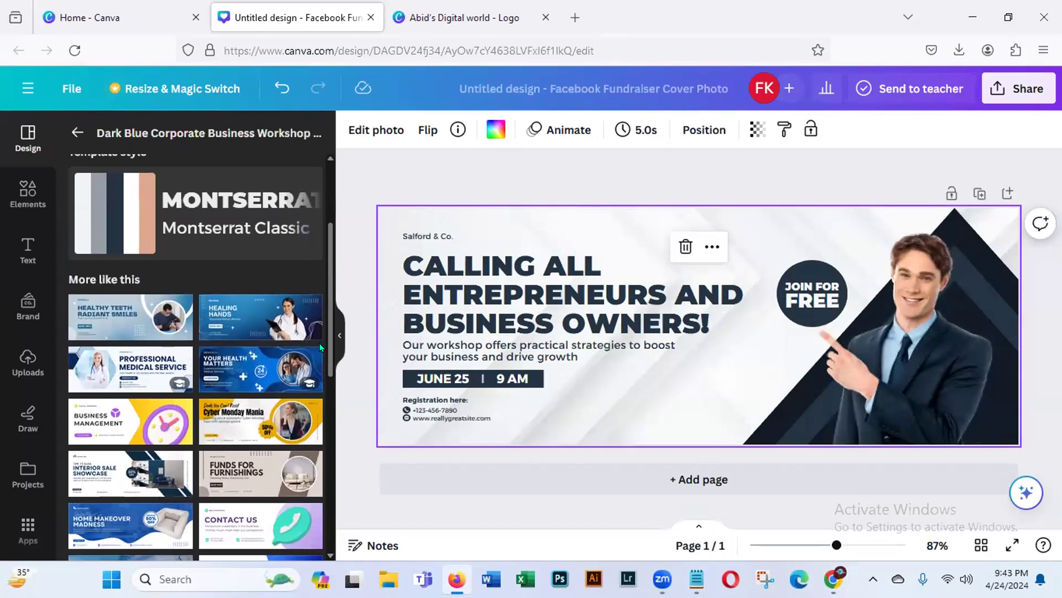
{"action": "scroll", "coordinate": [319, 349], "scroll_direction": "down", "scroll_amount": 5}
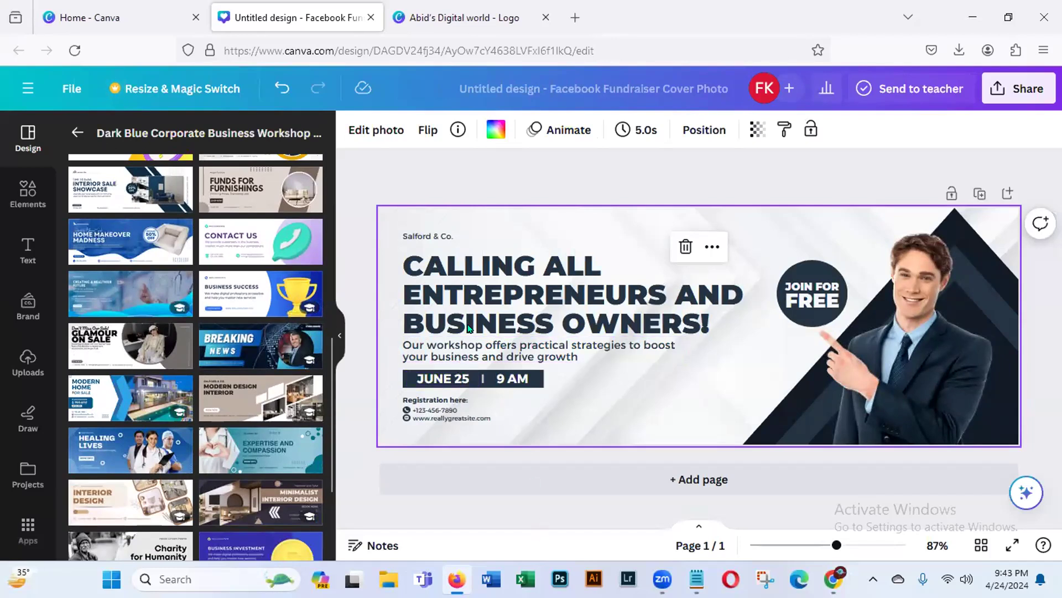
- Delete the "Salford & Co." line and replace the cover's main heading with "ABID'S DIGITAL WORLD"
{"action": "left_click", "coordinate": [427, 237]}
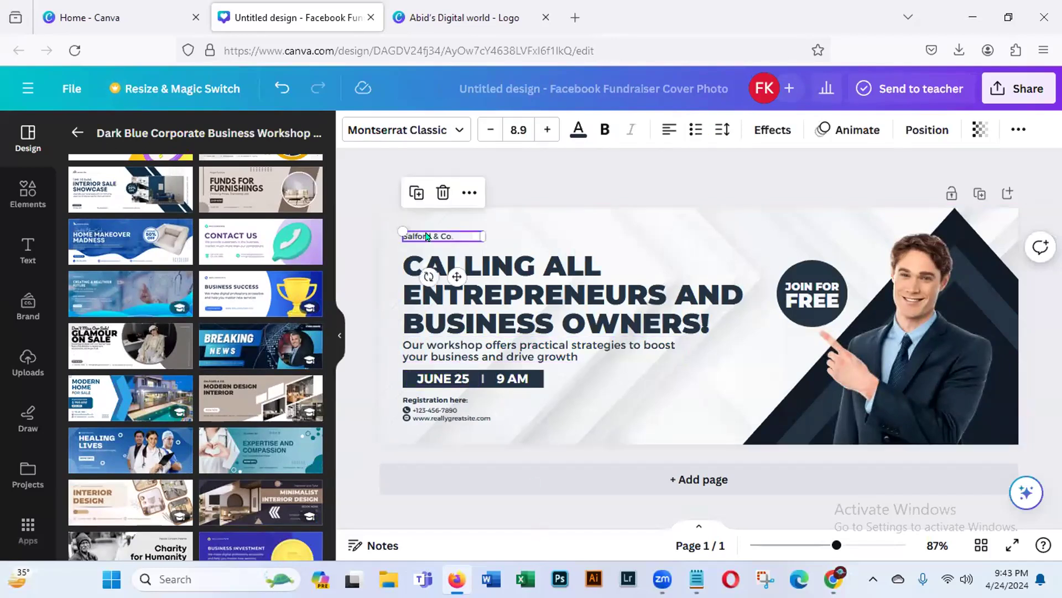
{"action": "key", "text": "Delete"}
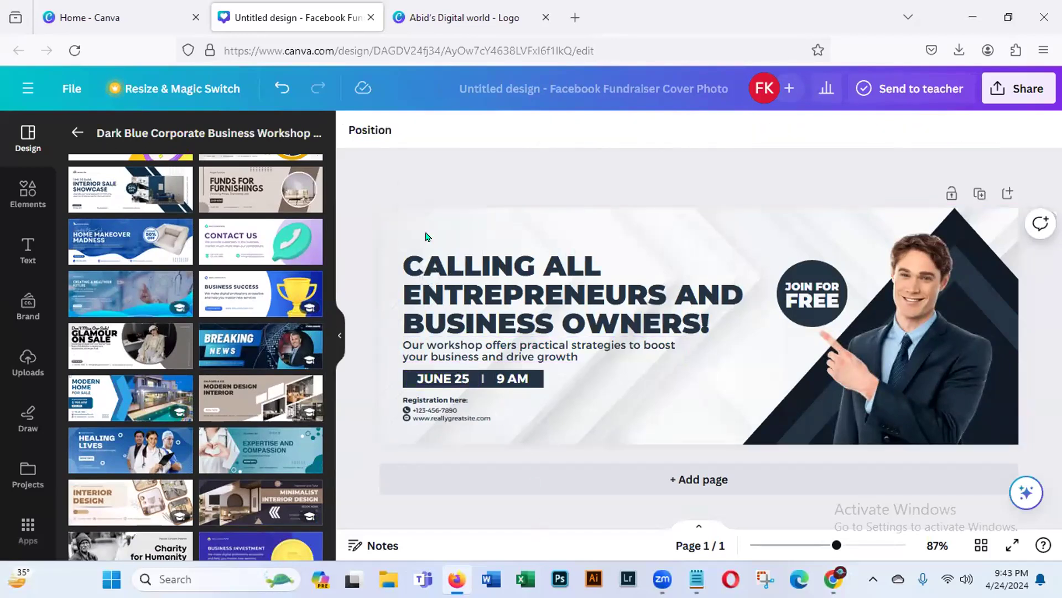
{"action": "left_click", "coordinate": [715, 330]}
{"action": "left_click", "coordinate": [711, 322]}
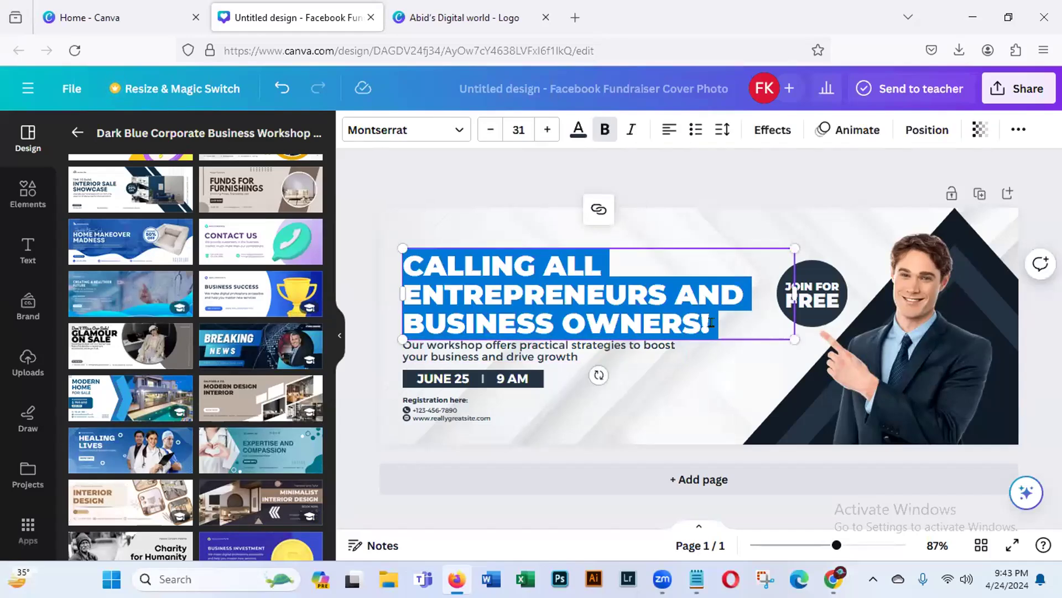
{"action": "key", "text": "BackSpace"}
{"action": "type", "text": "ABID"}
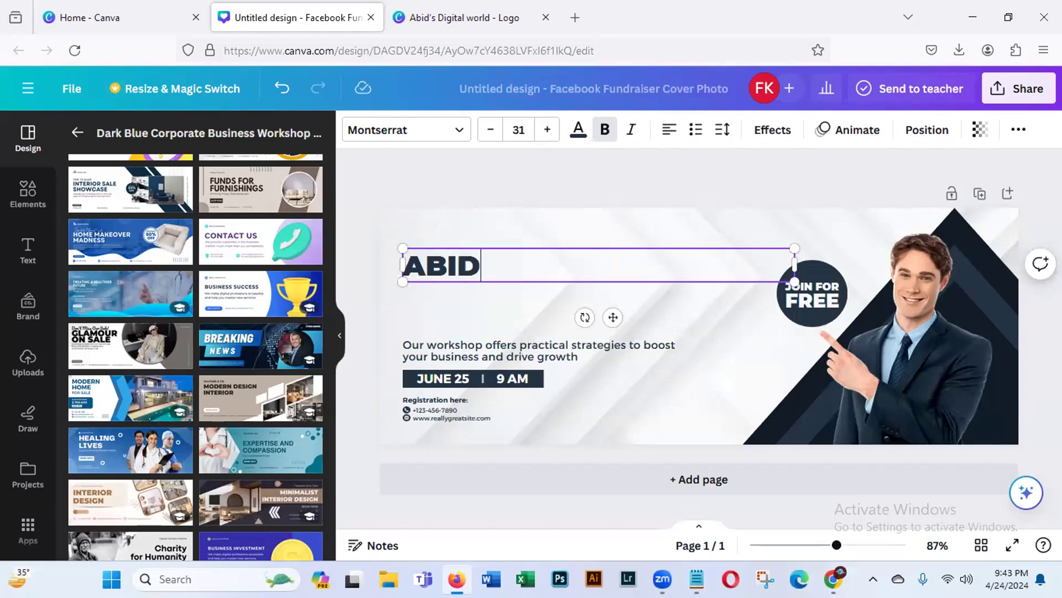
{"action": "type", "text": "'S"}
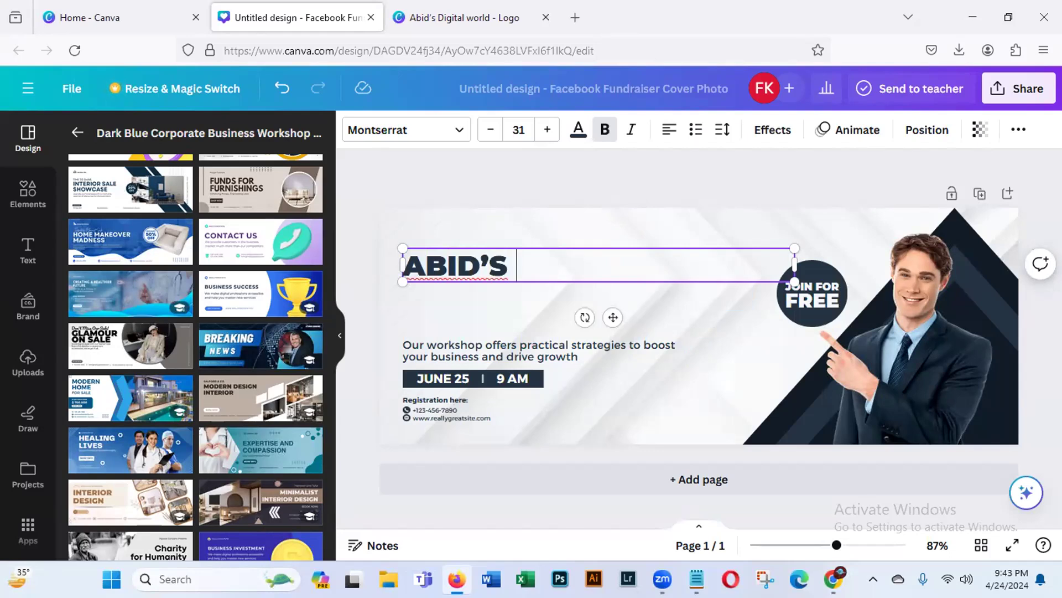
{"action": "type", "text": " DIG"}
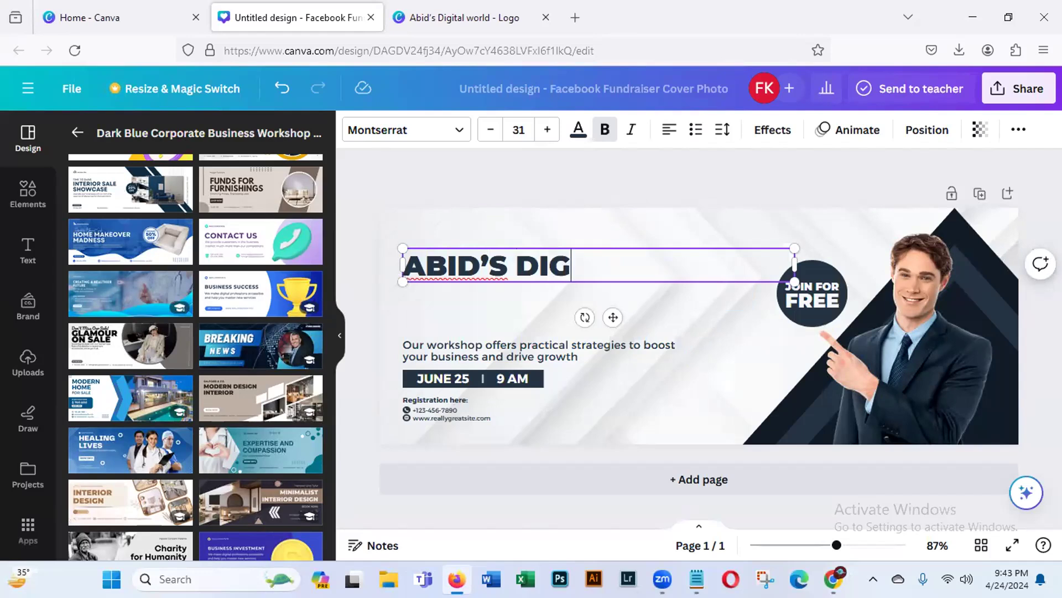
{"action": "type", "text": "ITAL "}
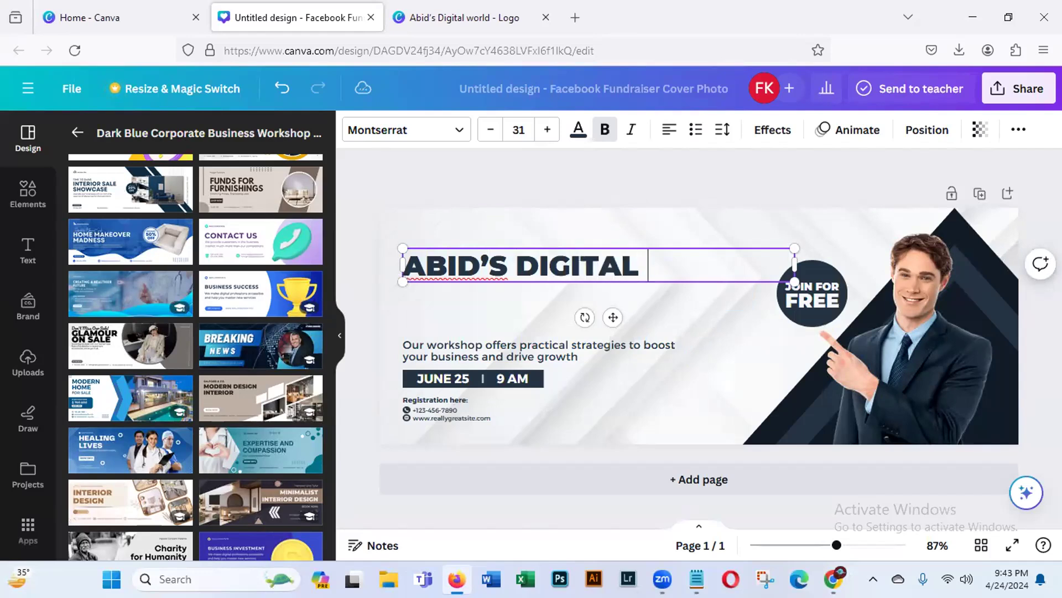
{"action": "type", "text": "WORLD"}
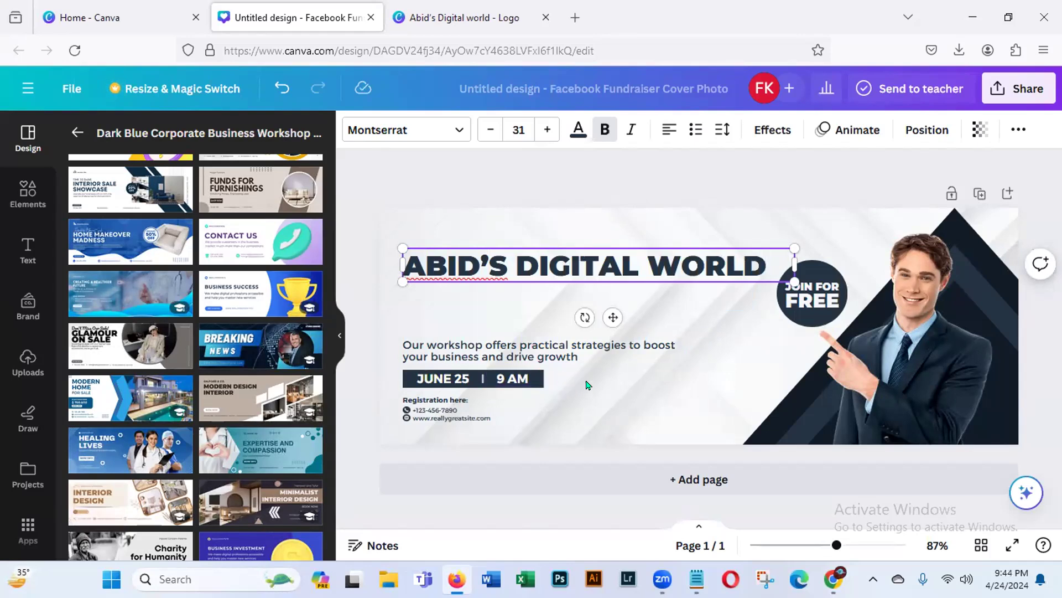
- Replace "workshop" with "service" in the cover's description and move the text up beneath the heading
{"action": "left_click", "coordinate": [539, 358]}
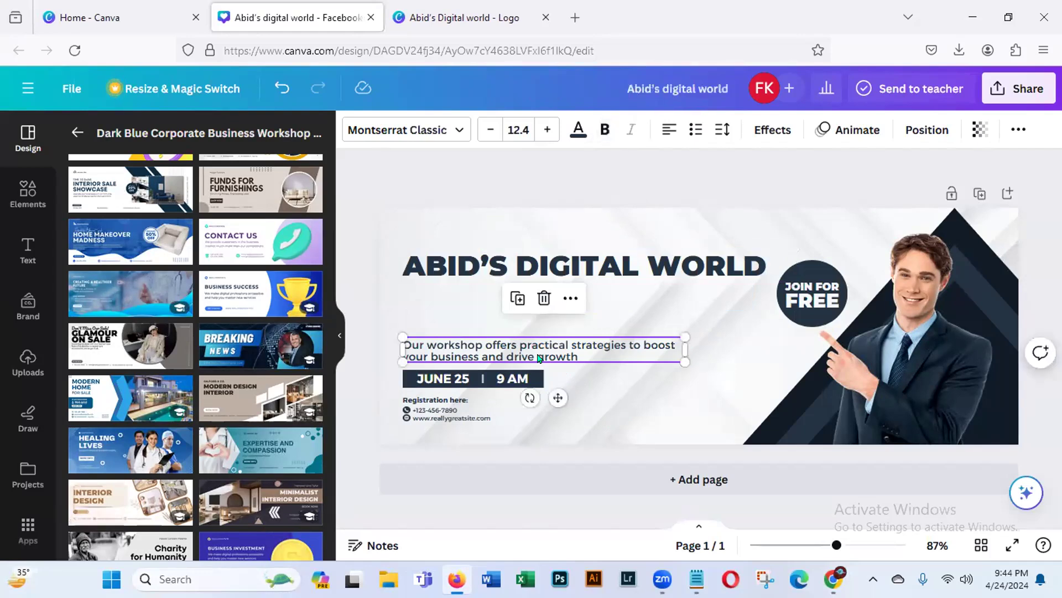
{"action": "double_click", "coordinate": [480, 346]}
{"action": "left_click", "coordinate": [476, 337]}
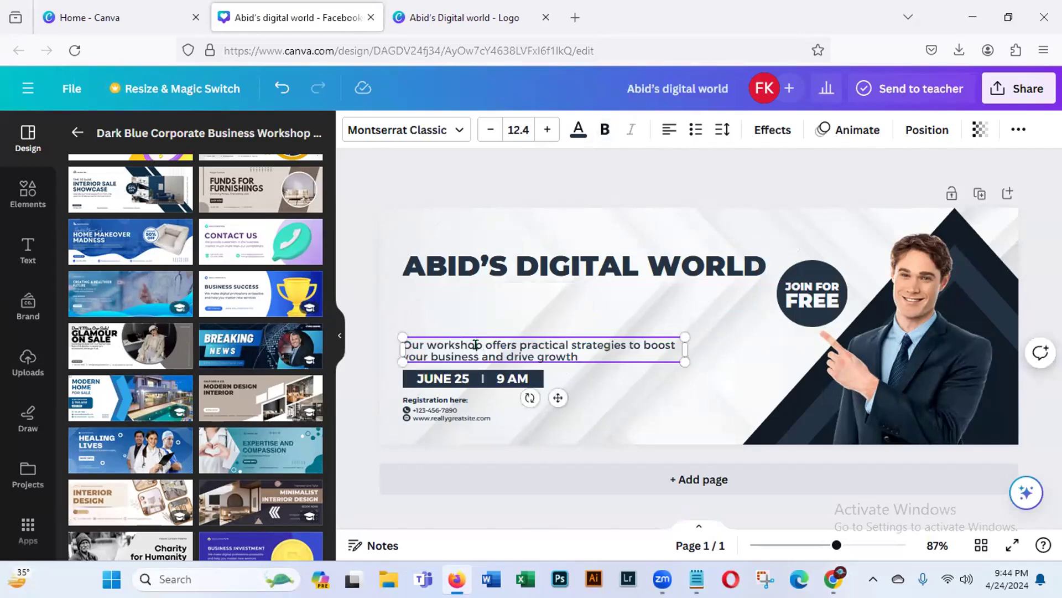
{"action": "key", "text": "BackSpace"}
{"action": "key", "text": "BackSpace"}
{"action": "key", "text": "BackSpace"}
{"action": "key", "text": "BackSpace"}
{"action": "key", "text": "BackSpace"}
{"action": "key", "text": "BackSpace"}
{"action": "key", "text": "BackSpace"}
{"action": "key", "text": "BackSpace"}
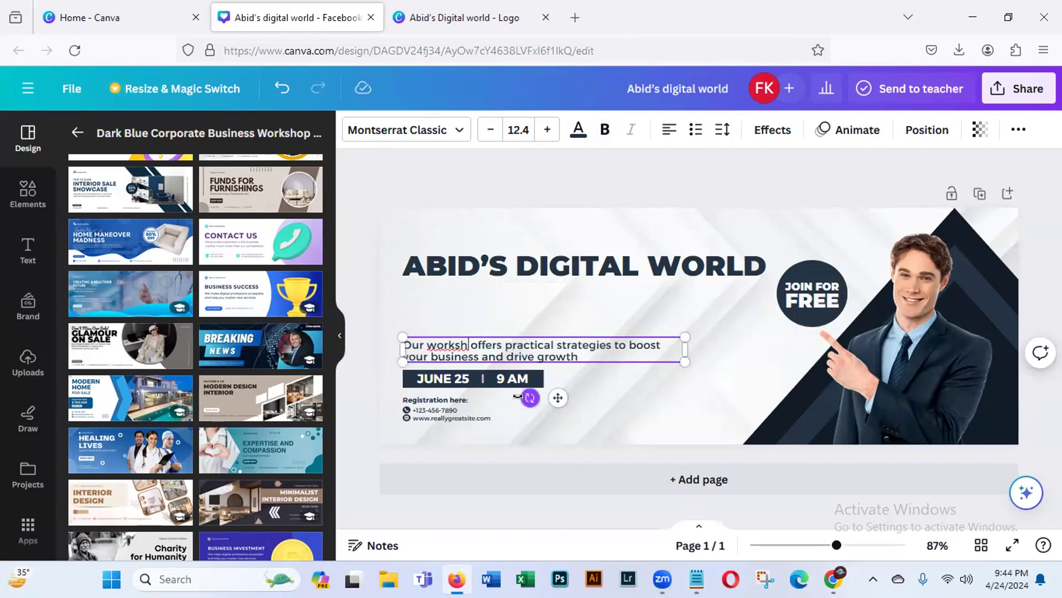
{"action": "type", "text": "serv"}
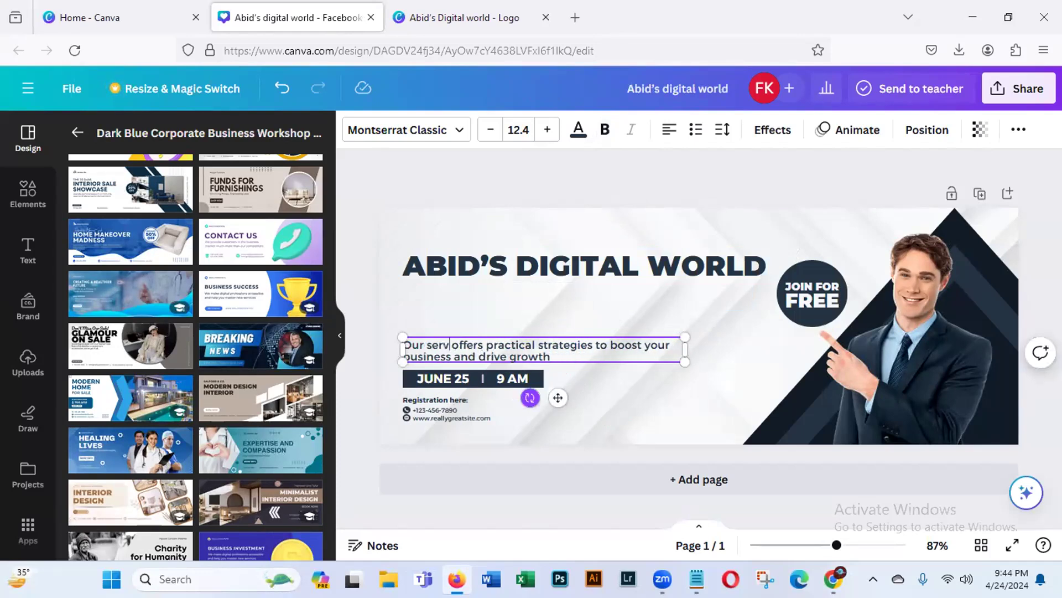
{"action": "type", "text": "ice"}
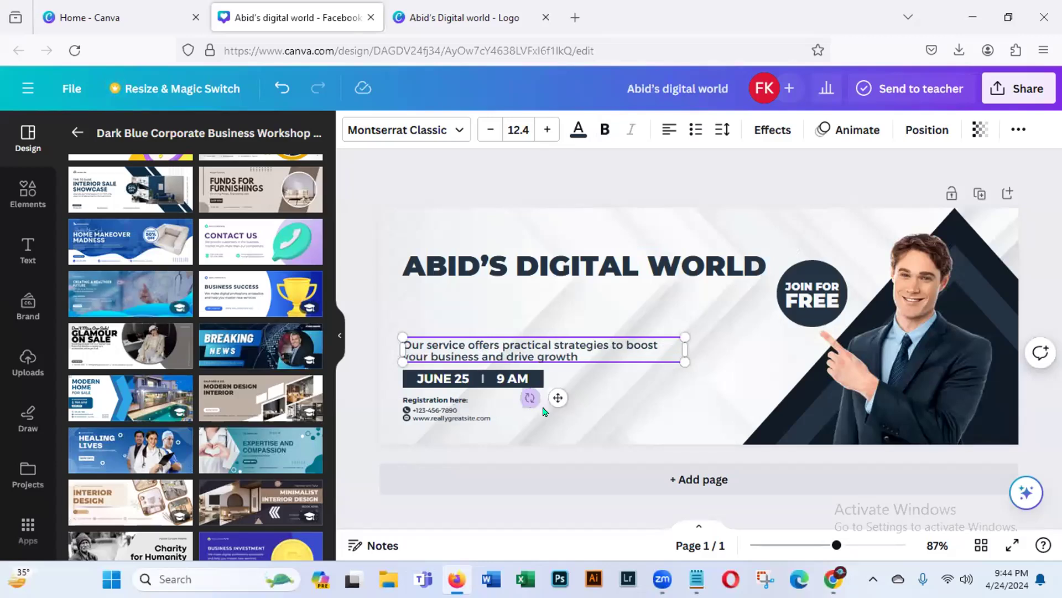
{"action": "left_click_drag", "start_coordinate": [557, 397], "coordinate": [632, 361]}
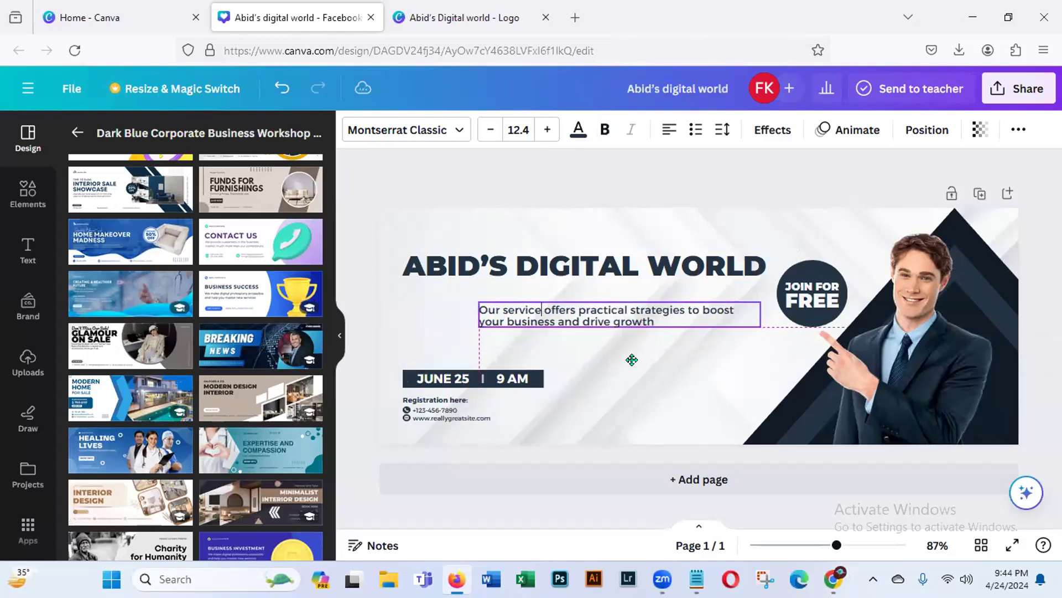
- Delete the "9 AM", "JUNE 25" and "Registration here:" texts from the cover
{"action": "left_click", "coordinate": [503, 379]}
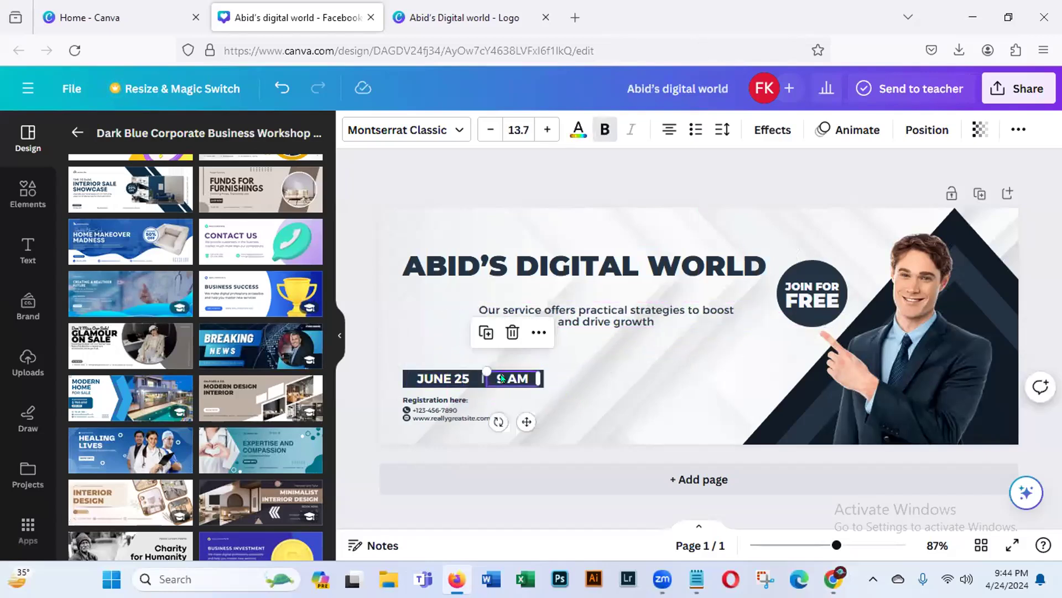
{"action": "key", "text": "Delete"}
{"action": "left_click", "coordinate": [447, 379]}
{"action": "key", "text": "Delete"}
{"action": "left_click", "coordinate": [432, 398]}
{"action": "key", "text": "Delete"}
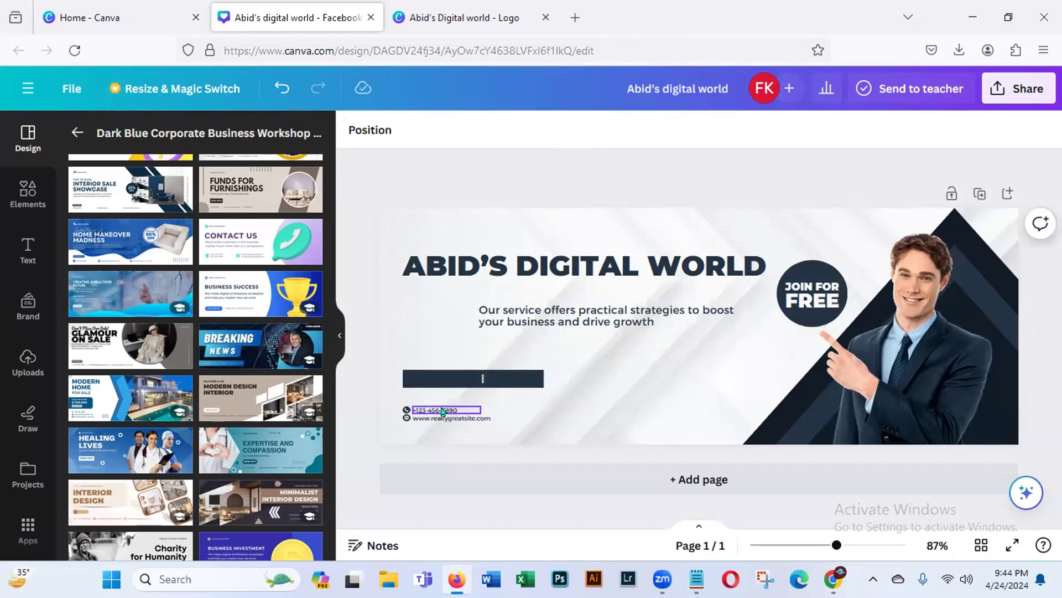
- Delete the phone number and website lines together with their two small icons
{"action": "left_click", "coordinate": [437, 410]}
{"action": "key", "text": "Delete"}
{"action": "left_click", "coordinate": [442, 419]}
{"action": "key", "text": "Delete"}
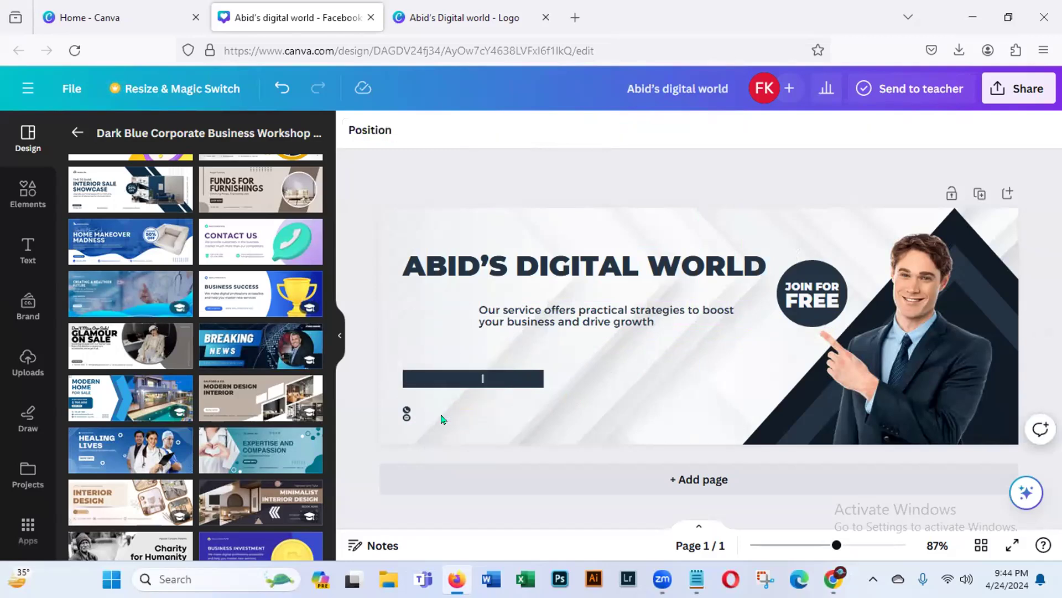
{"action": "left_click", "coordinate": [407, 416]}
{"action": "key", "text": "Delete"}
{"action": "left_click", "coordinate": [407, 410]}
{"action": "key", "text": "Delete"}
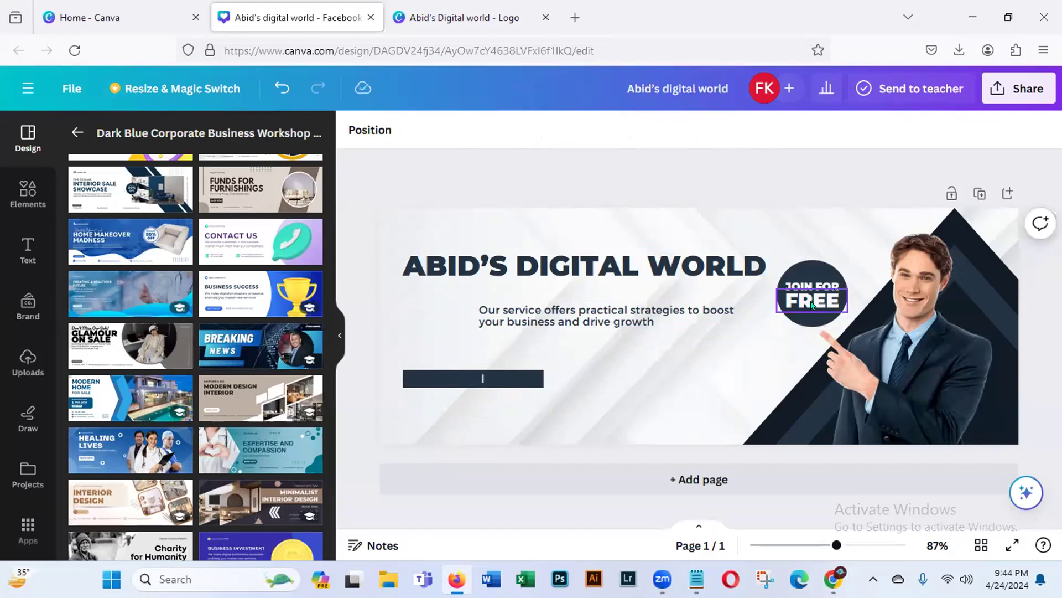
- Delete "JOIN FOR" from the round badge and replace "FREE" with "FOLLOW ME"
{"action": "left_click", "coordinate": [823, 286]}
{"action": "key", "text": "Delete"}
{"action": "left_click", "coordinate": [829, 299]}
{"action": "double_click", "coordinate": [832, 295]}
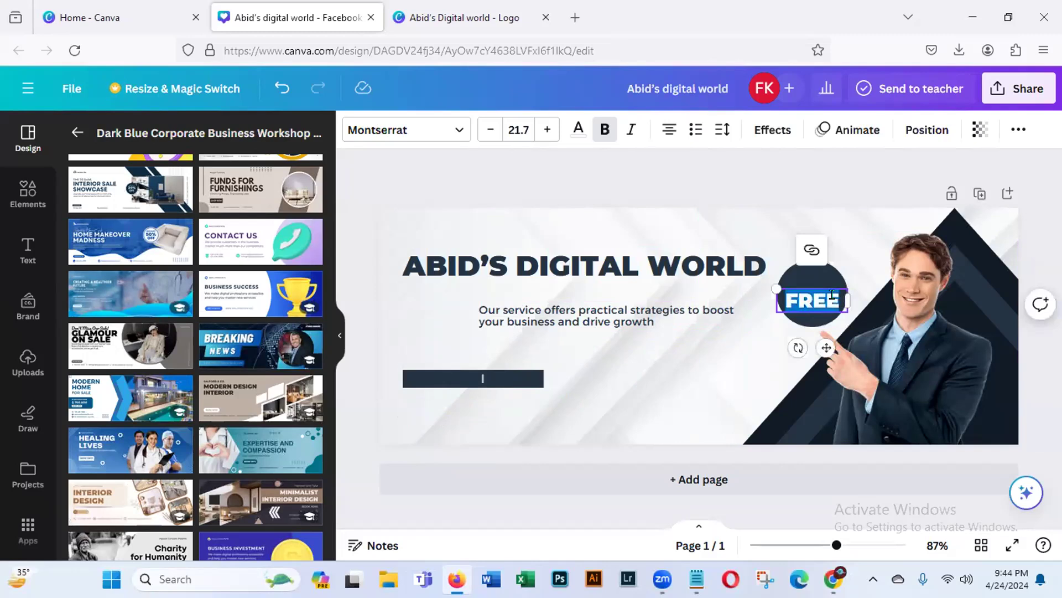
{"action": "key", "text": "Delete"}
{"action": "type", "text": "F"}
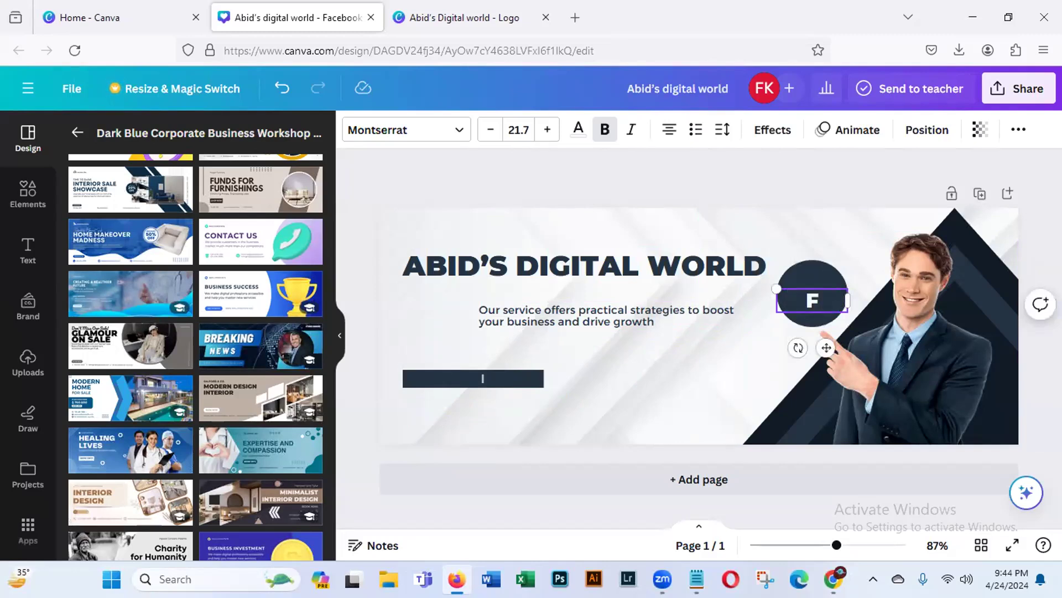
{"action": "type", "text": "OLLO"}
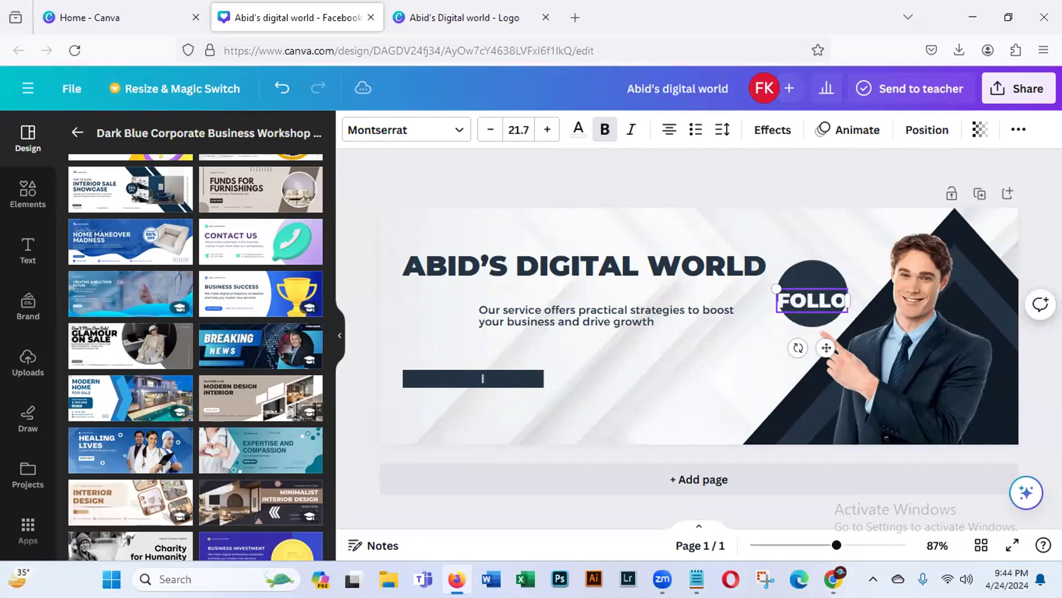
{"action": "type", "text": "W"}
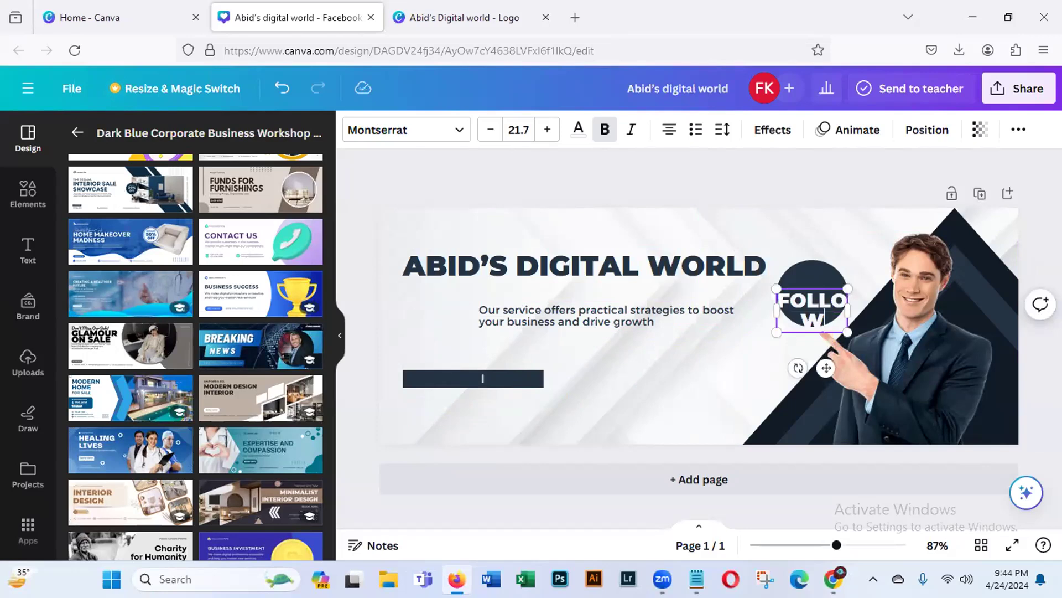
{"action": "type", "text": "ME"}
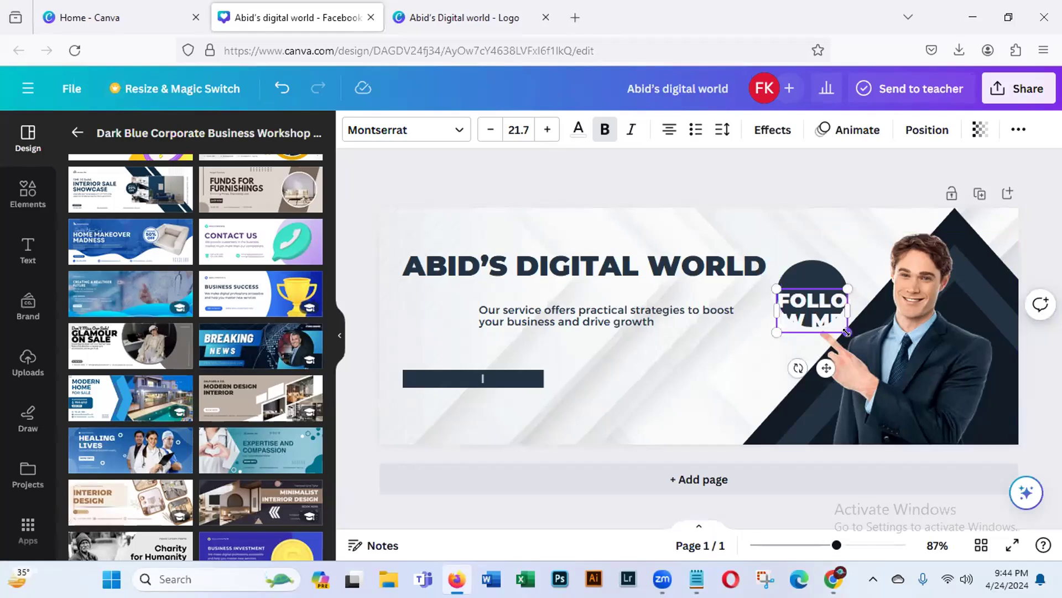
- Shrink the "FOLLOW ME" text to size 13 and centre it inside the dark circle
{"action": "left_click_drag", "start_coordinate": [846, 332], "coordinate": [848, 299]}
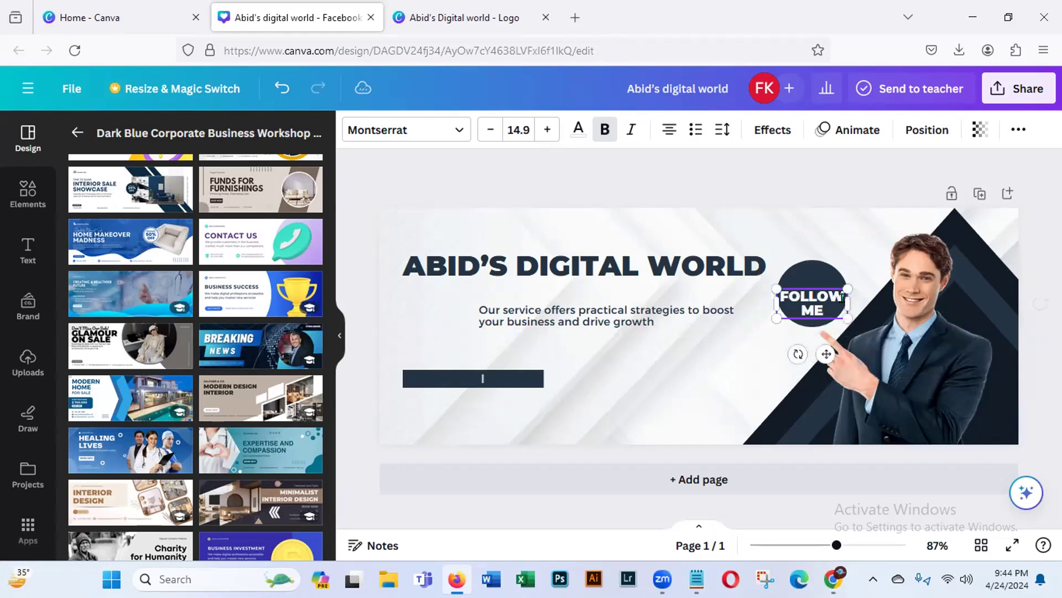
{"action": "left_click_drag", "start_coordinate": [773, 311], "coordinate": [786, 305]}
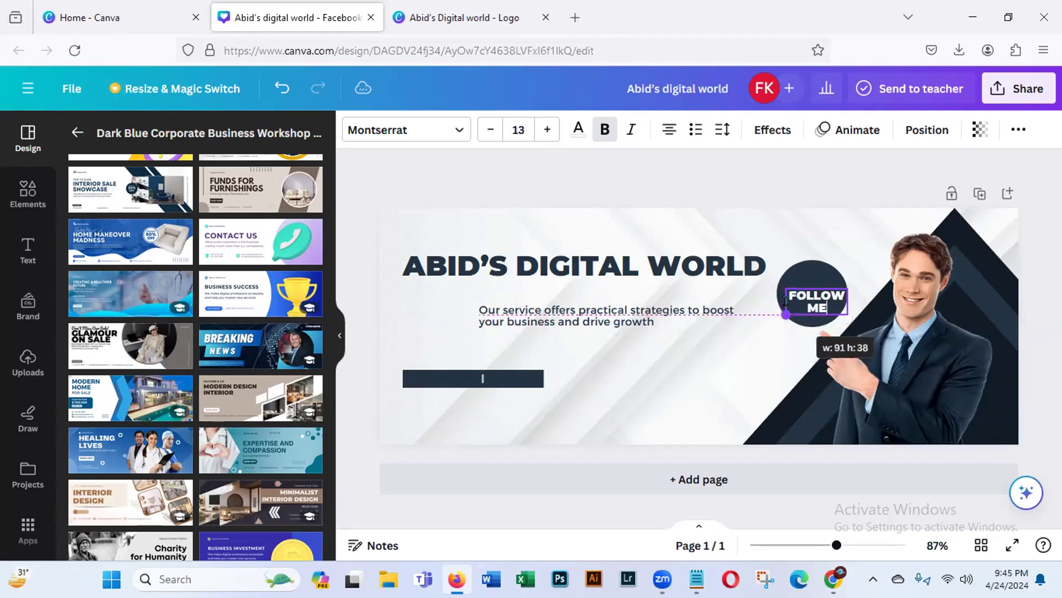
{"action": "left_click_drag", "start_coordinate": [823, 343], "coordinate": [821, 338]}
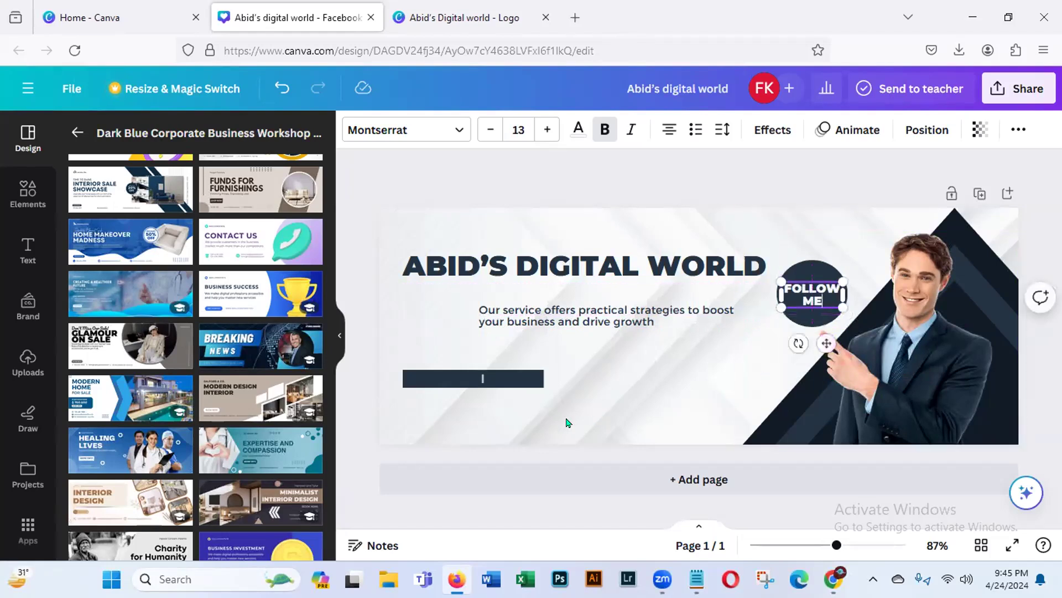
- Delete the divider mark on the dark bar, and shrink the heading to about size 20.6 and place it above the description
{"action": "left_click", "coordinate": [482, 377]}
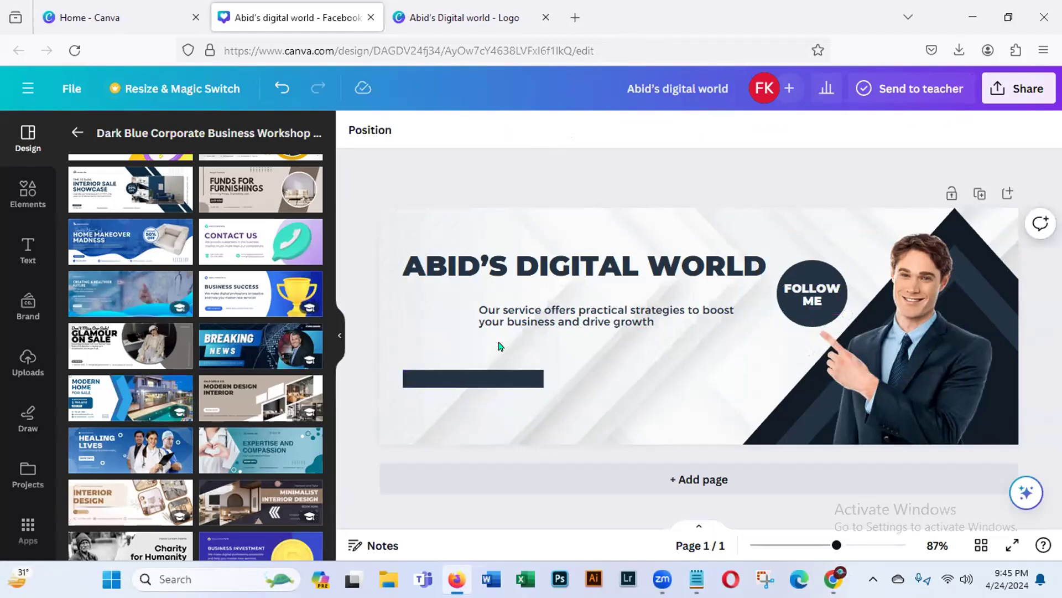
{"action": "left_click", "coordinate": [465, 284]}
{"action": "left_click_drag", "start_coordinate": [402, 280], "coordinate": [529, 238]}
{"action": "left_click_drag", "start_coordinate": [679, 306], "coordinate": [646, 313]}
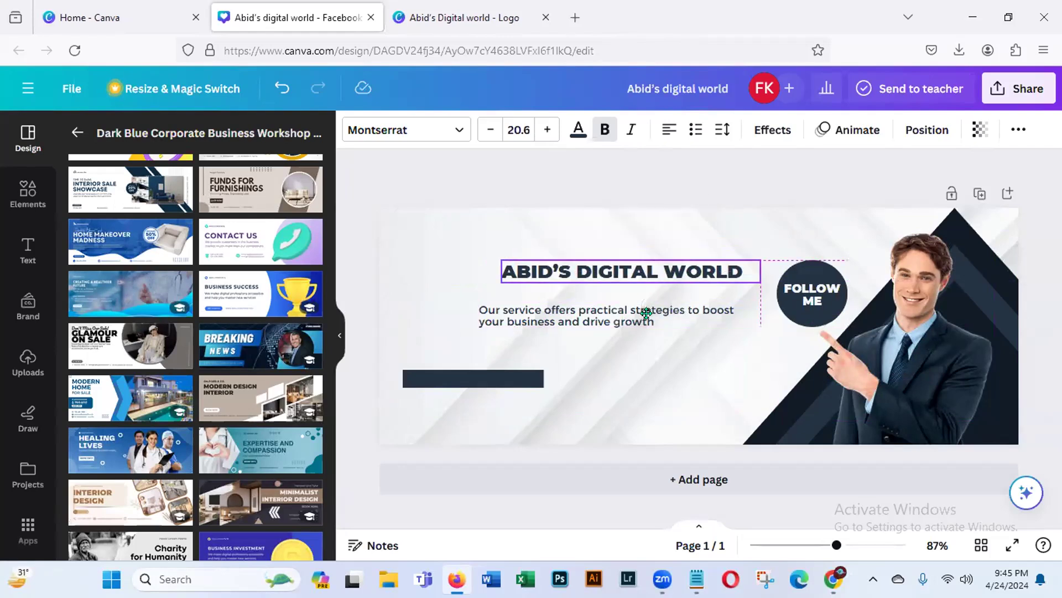
- Narrow the description's text box and align it with the heading's starting edge, just beneath it
{"action": "left_click", "coordinate": [552, 325]}
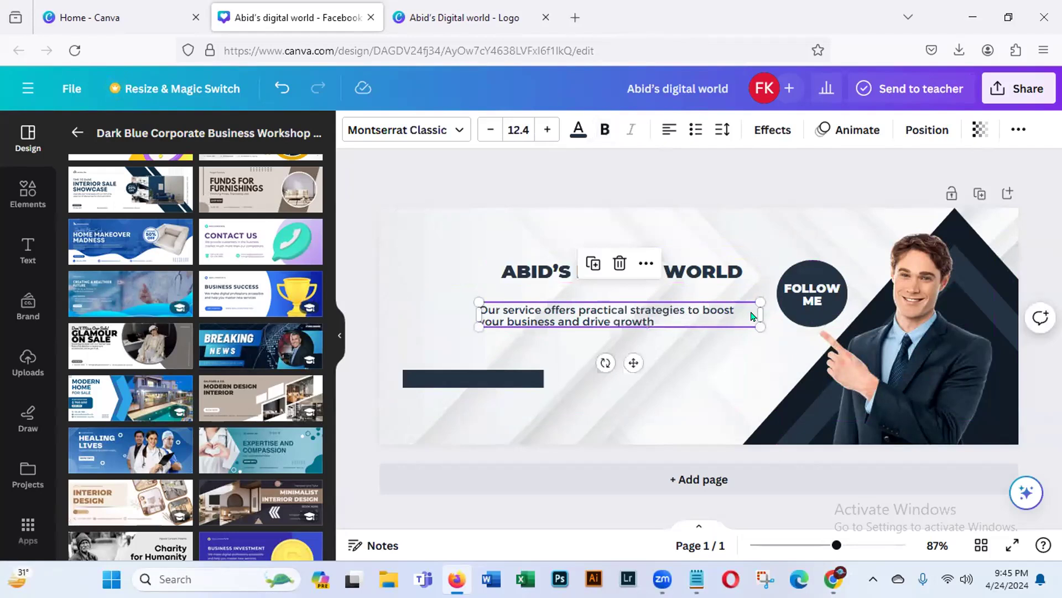
{"action": "left_click_drag", "start_coordinate": [759, 312], "coordinate": [729, 312]}
{"action": "left_click_drag", "start_coordinate": [617, 363], "coordinate": [633, 356]}
- Delete the empty dark bar from the cover, and check the finished logo design before returning to the cover
{"action": "left_click", "coordinate": [487, 382]}
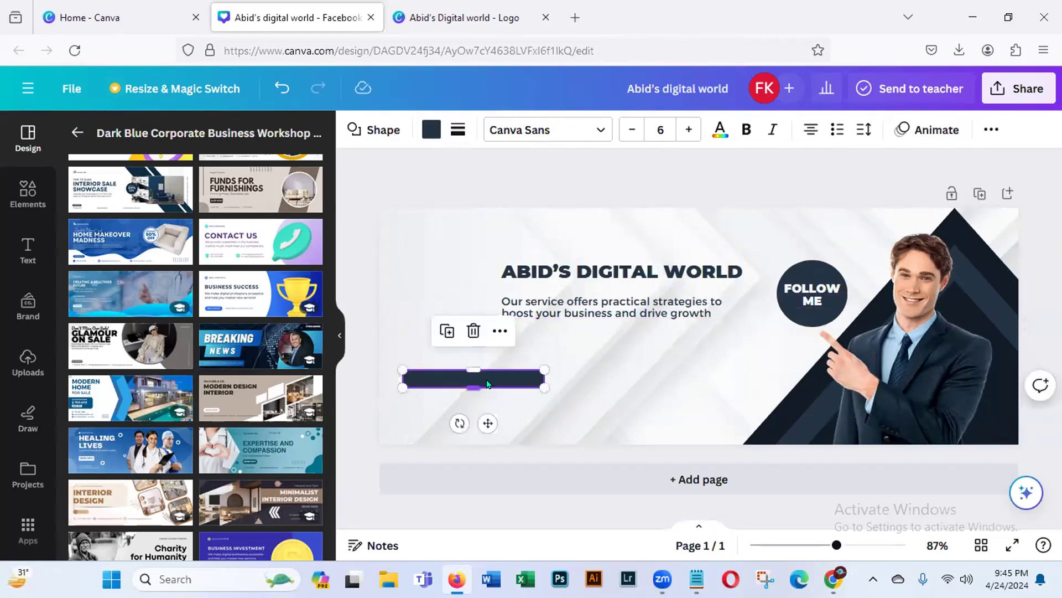
{"action": "key", "text": "Delete"}
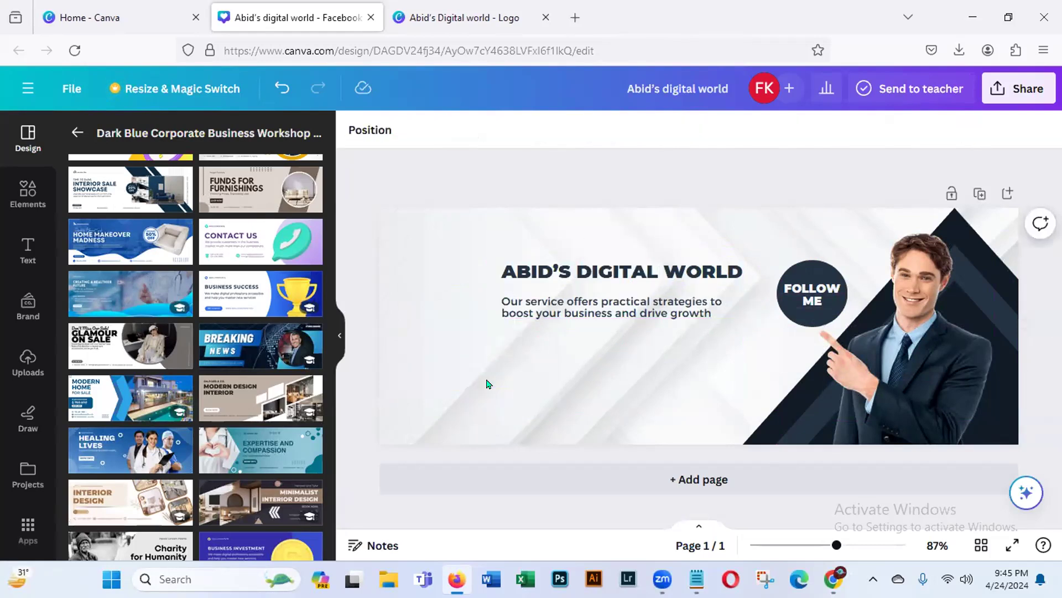
{"action": "left_click", "coordinate": [432, 20]}
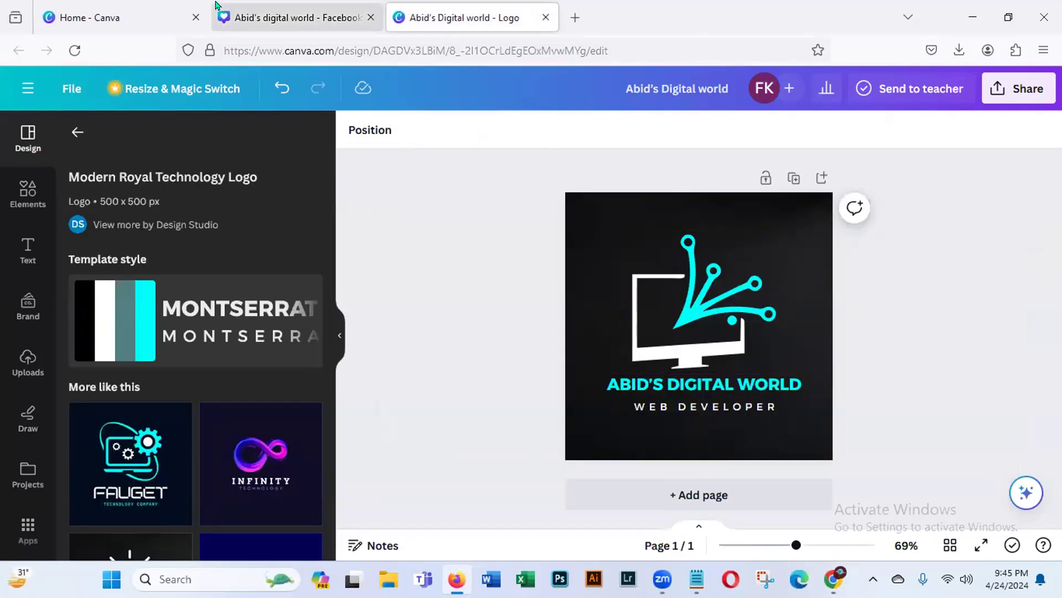
{"action": "left_click", "coordinate": [250, 21]}
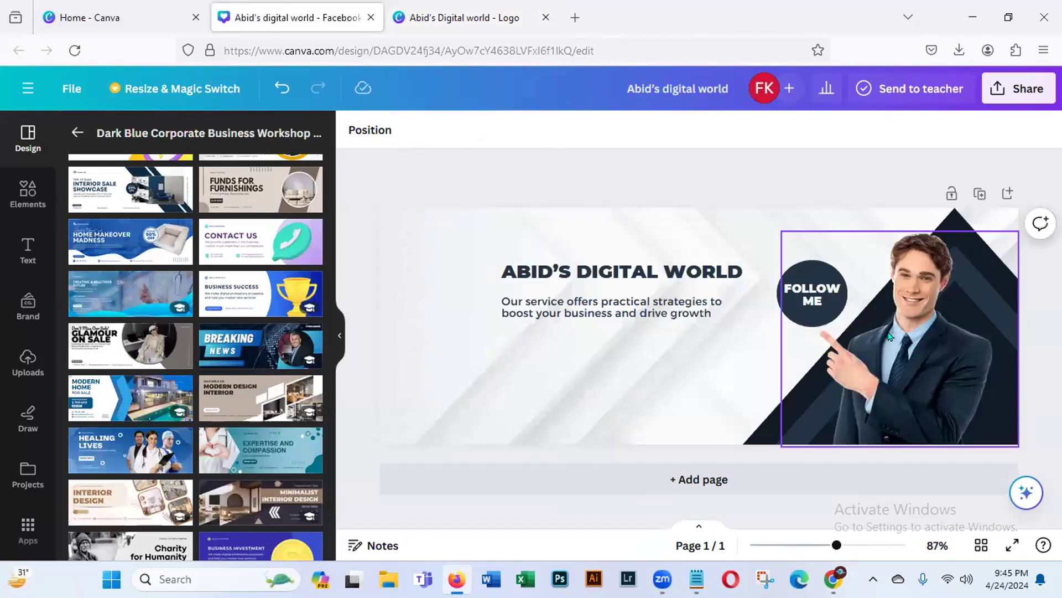
- Try rearranging the cover by moving the badge circle, removing the man's photo and shifting the dark triangle, and undo these changes
{"action": "left_click", "coordinate": [801, 281]}
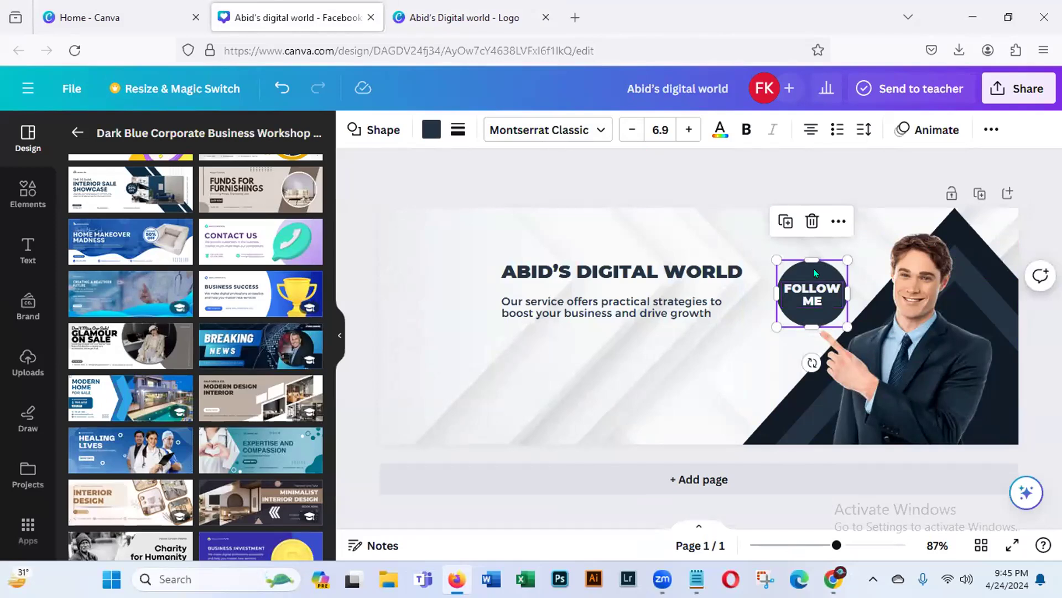
{"action": "left_click_drag", "start_coordinate": [812, 270], "coordinate": [535, 343]}
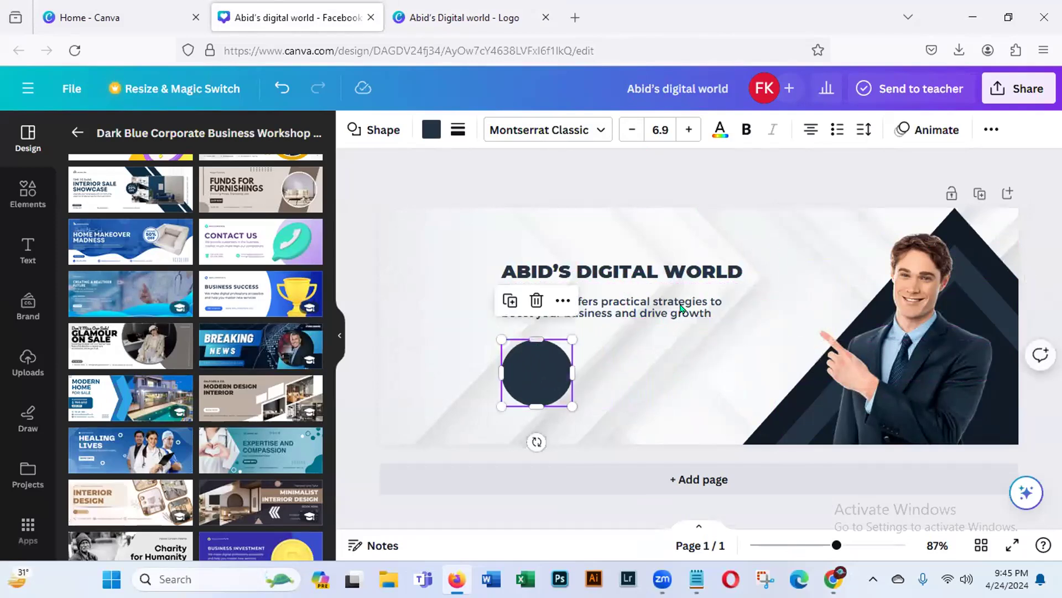
{"action": "left_click", "coordinate": [837, 273]}
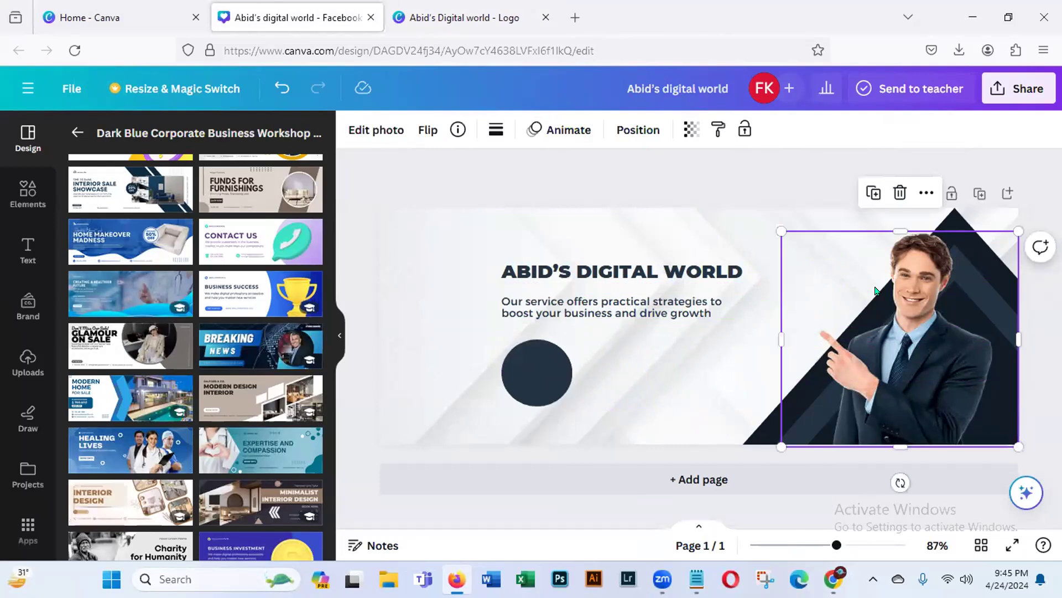
{"action": "key", "text": "Delete"}
{"action": "left_click", "coordinate": [850, 271]}
{"action": "left_click_drag", "start_coordinate": [850, 272], "coordinate": [835, 320]}
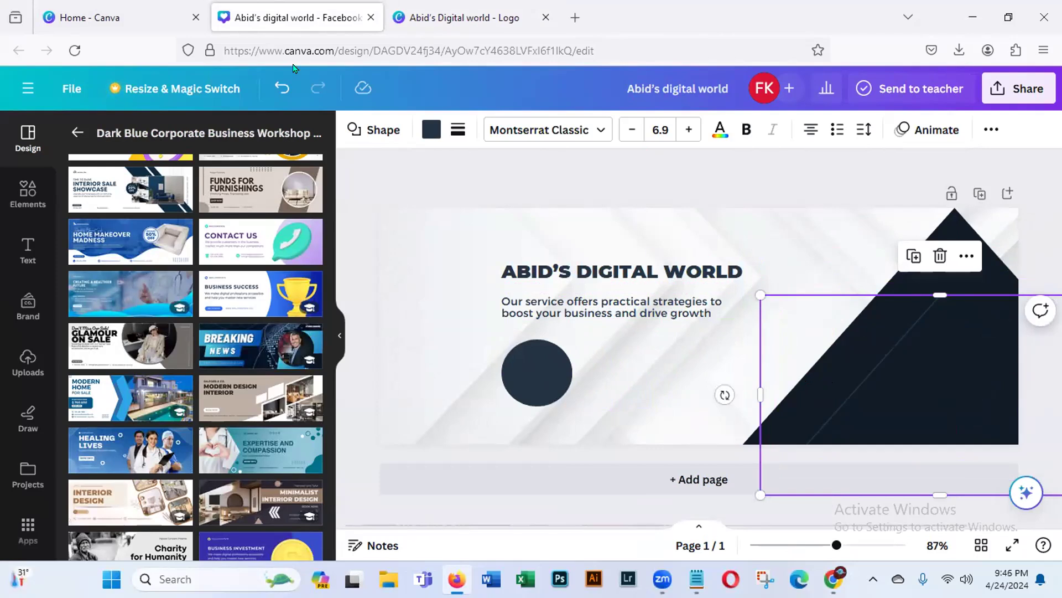
{"action": "left_click", "coordinate": [281, 87]}
{"action": "left_click", "coordinate": [281, 87]}
{"action": "left_click", "coordinate": [281, 86]}
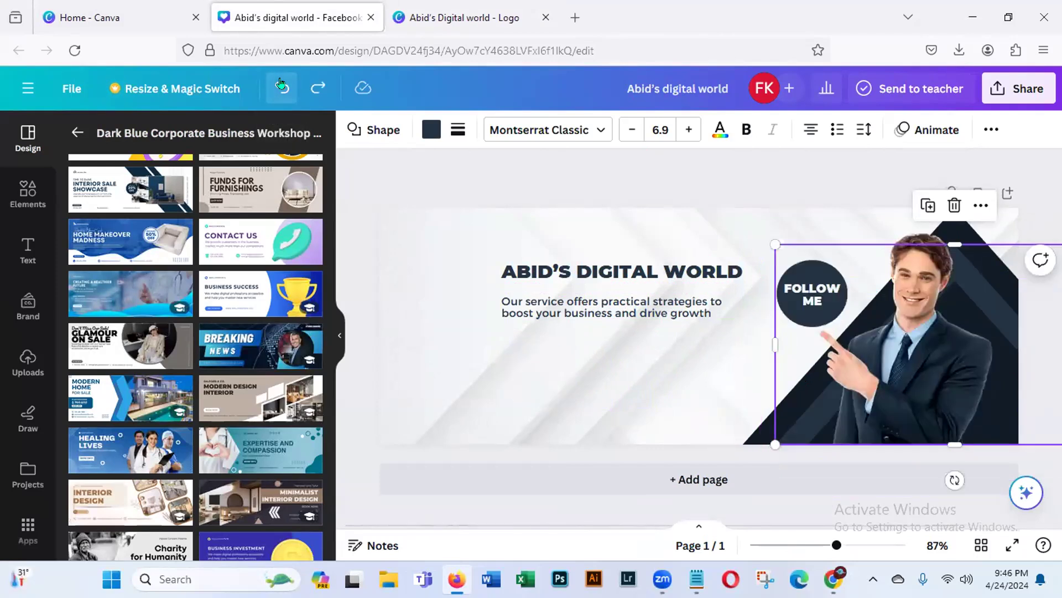
- Move the dark circle below the description and centre the "FOLLOW ME" text on it
{"action": "left_click", "coordinate": [804, 297]}
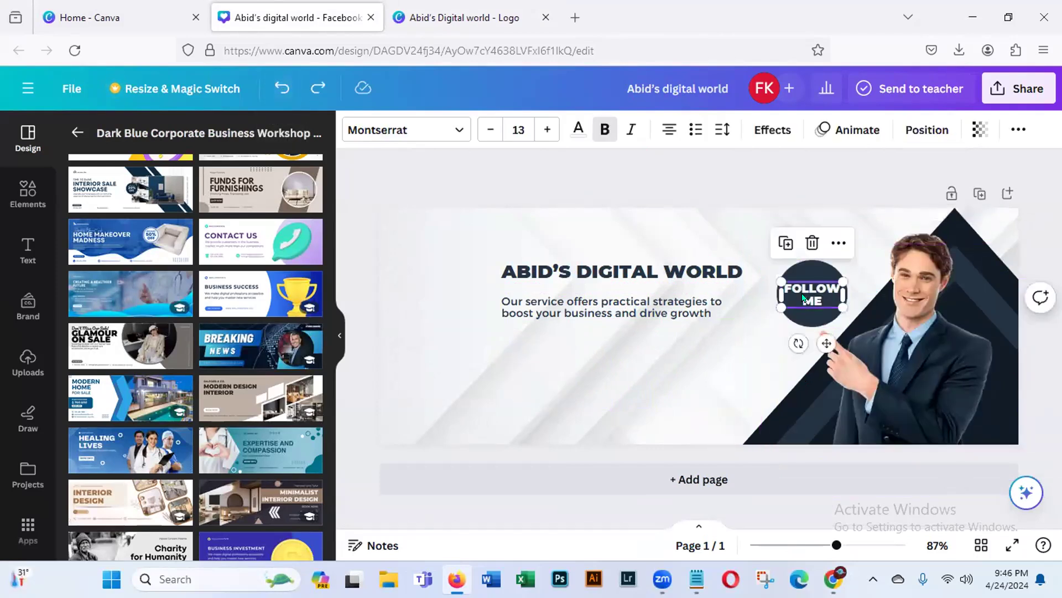
{"action": "left_click_drag", "start_coordinate": [803, 297], "coordinate": [616, 316]}
{"action": "left_click_drag", "start_coordinate": [811, 294], "coordinate": [595, 369]}
{"action": "left_click", "coordinate": [619, 308]}
{"action": "left_click_drag", "start_coordinate": [618, 309], "coordinate": [610, 366]}
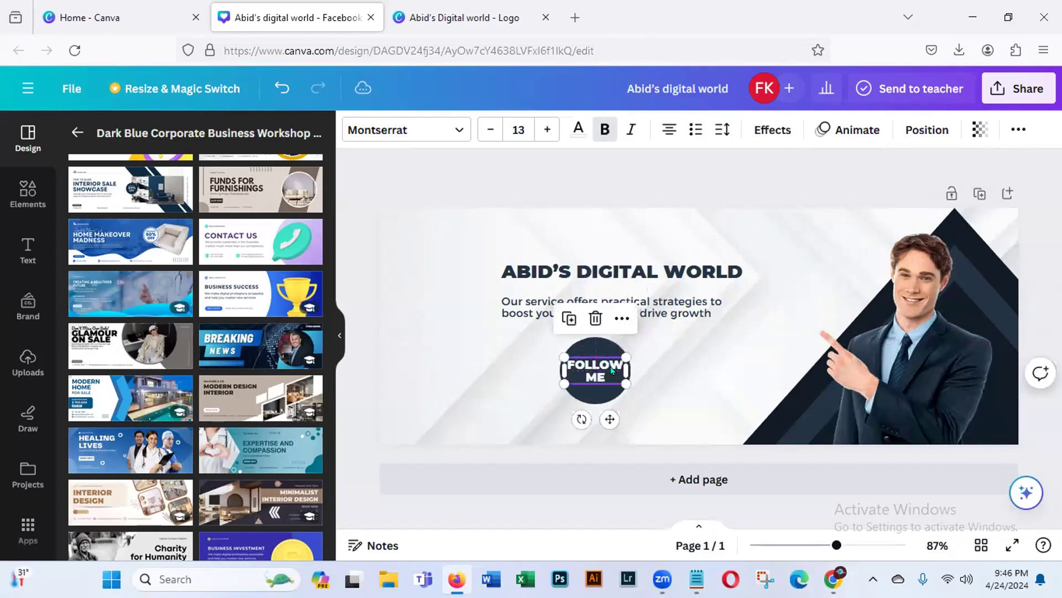
- Change "Our" to "My" at the start of the description and delete the photo of the man in a suit
{"action": "left_click", "coordinate": [519, 302]}
{"action": "left_click", "coordinate": [519, 302]}
{"action": "key", "text": "BackSpace"}
{"action": "key", "text": "BackSpace"}
{"action": "key", "text": "BackSpace"}
{"action": "key", "text": "BackSpace"}
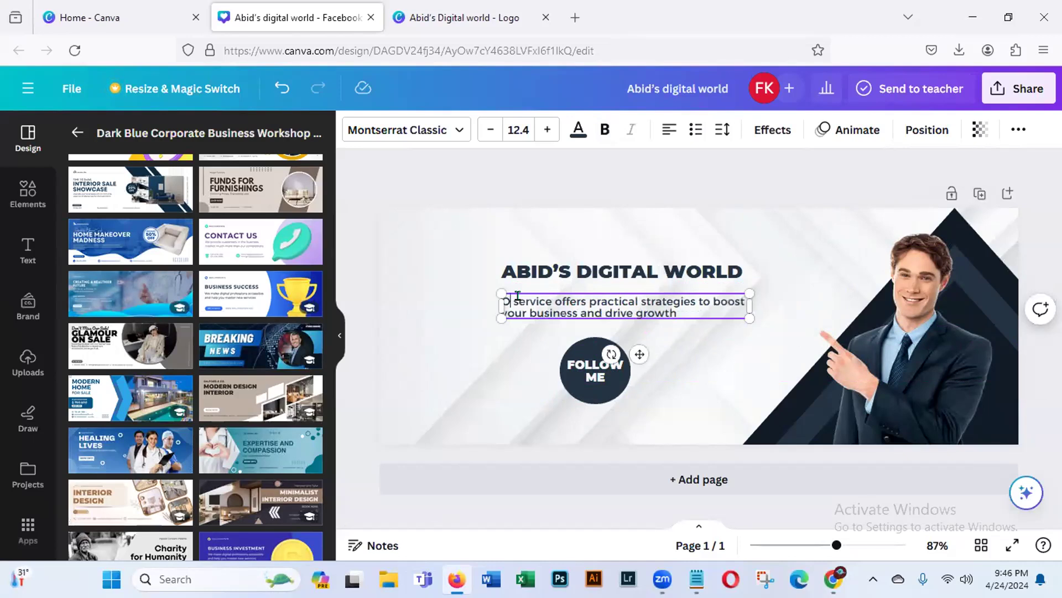
{"action": "type", "text": "My"}
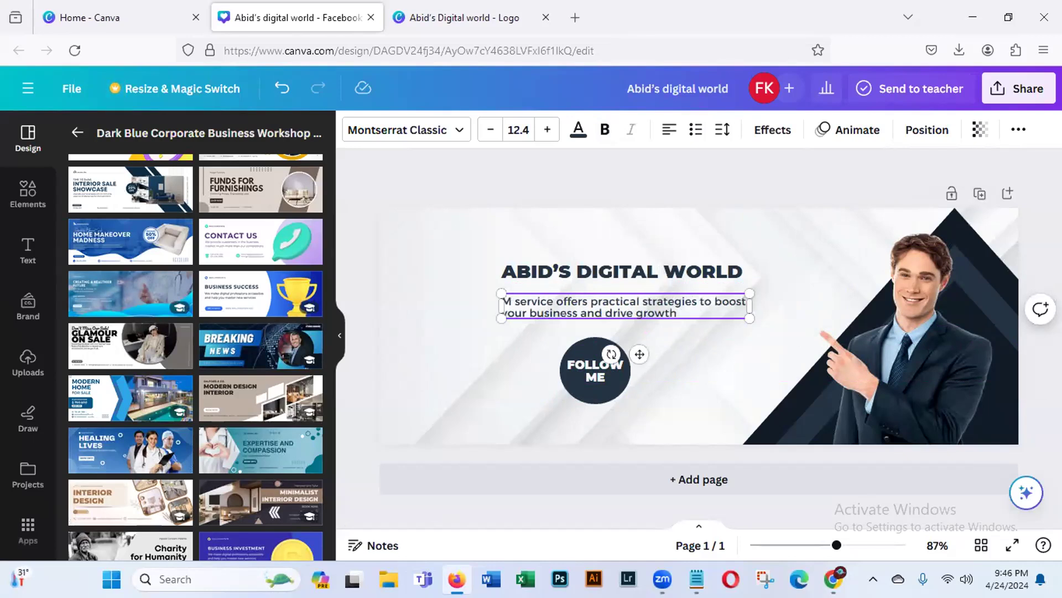
{"action": "left_click", "coordinate": [902, 369]}
{"action": "key", "text": "Delete"}
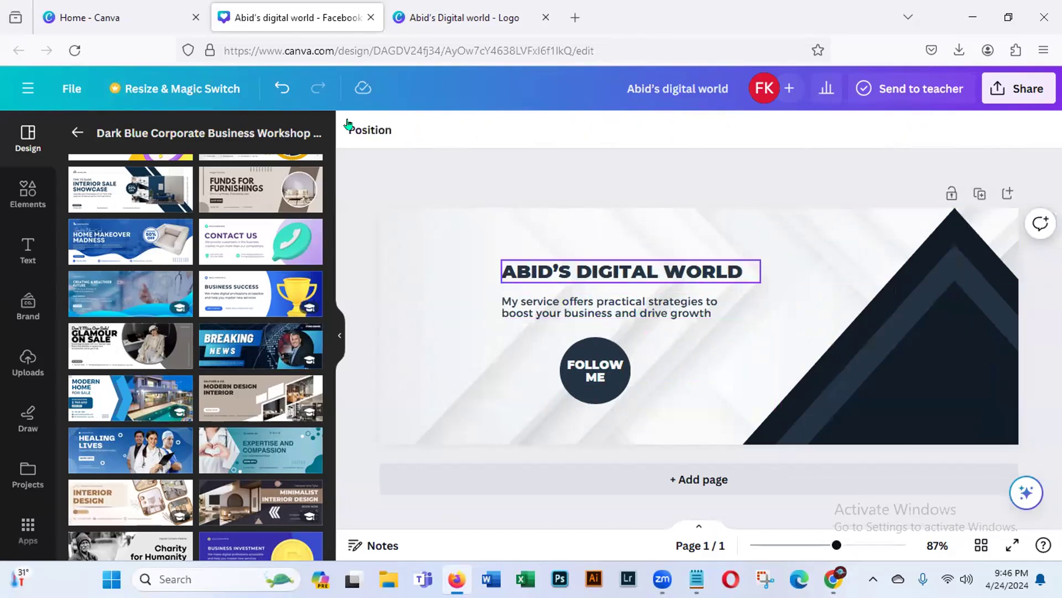
- Restore the deleted photo of the man and upload the "Abid's Digital world" logo image from Downloads
{"action": "key", "text": "ctrl+z"}
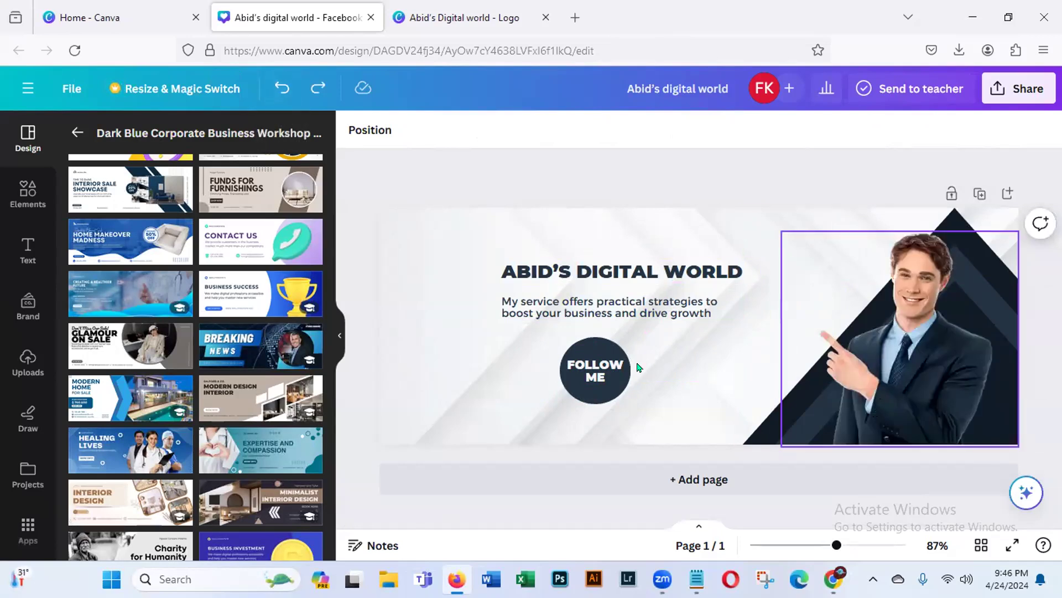
{"action": "left_click", "coordinate": [623, 272]}
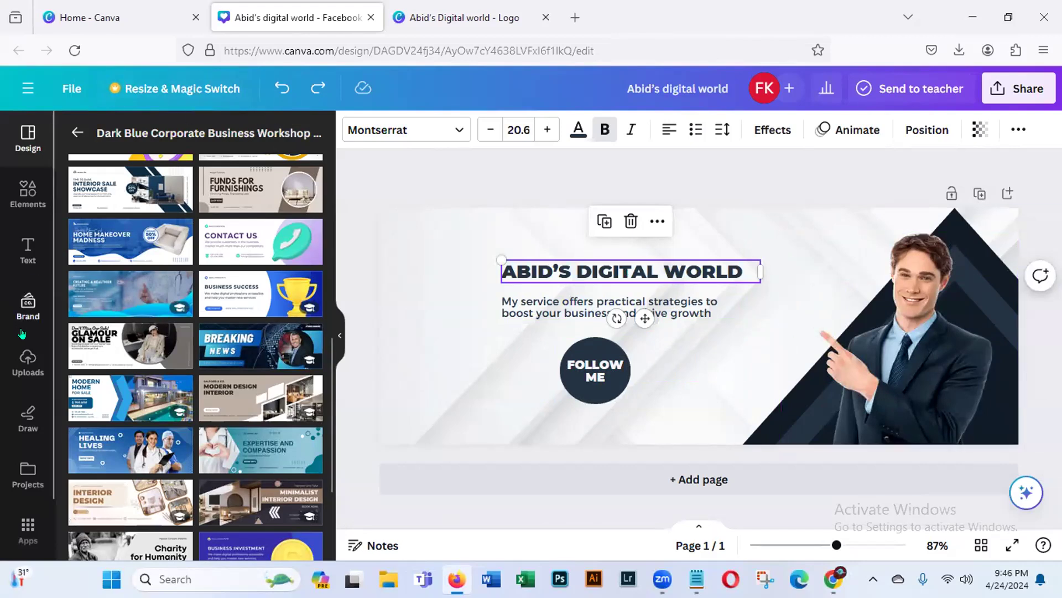
{"action": "left_click", "coordinate": [24, 374]}
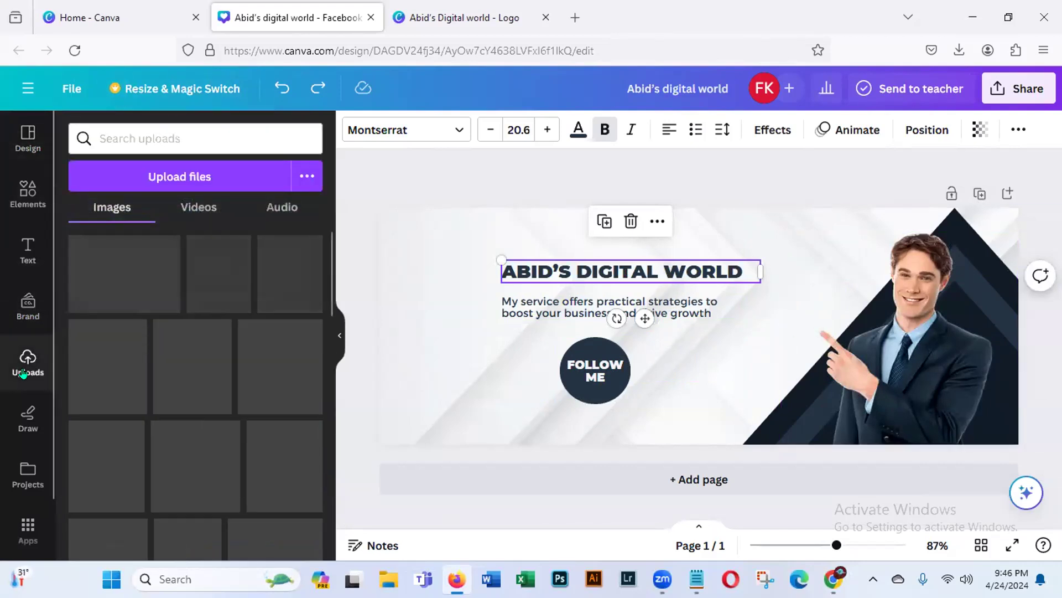
{"action": "left_click", "coordinate": [207, 180]}
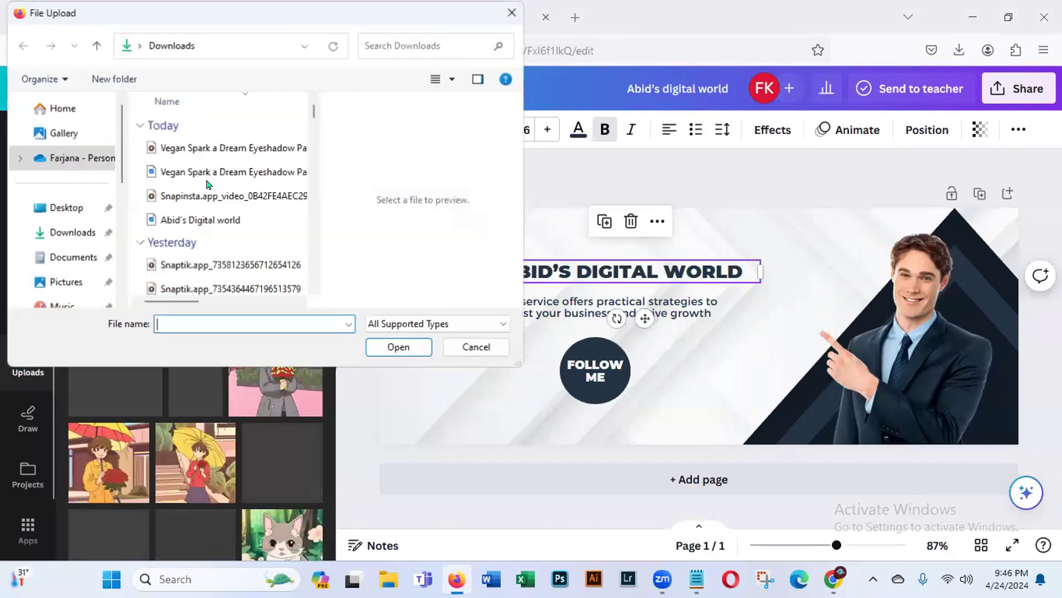
{"action": "left_click", "coordinate": [238, 220]}
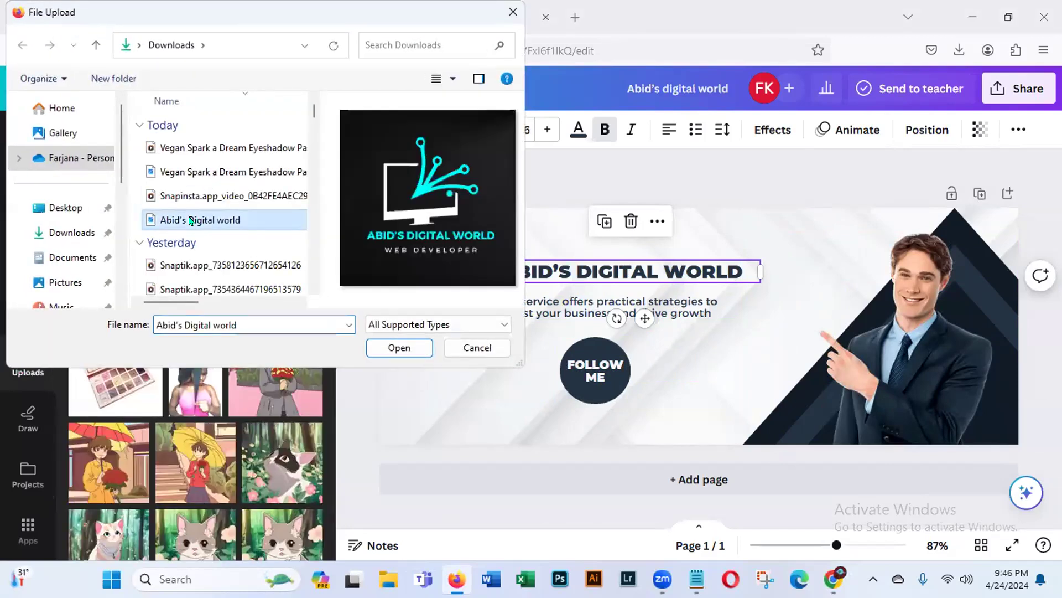
{"action": "left_click", "coordinate": [400, 347]}
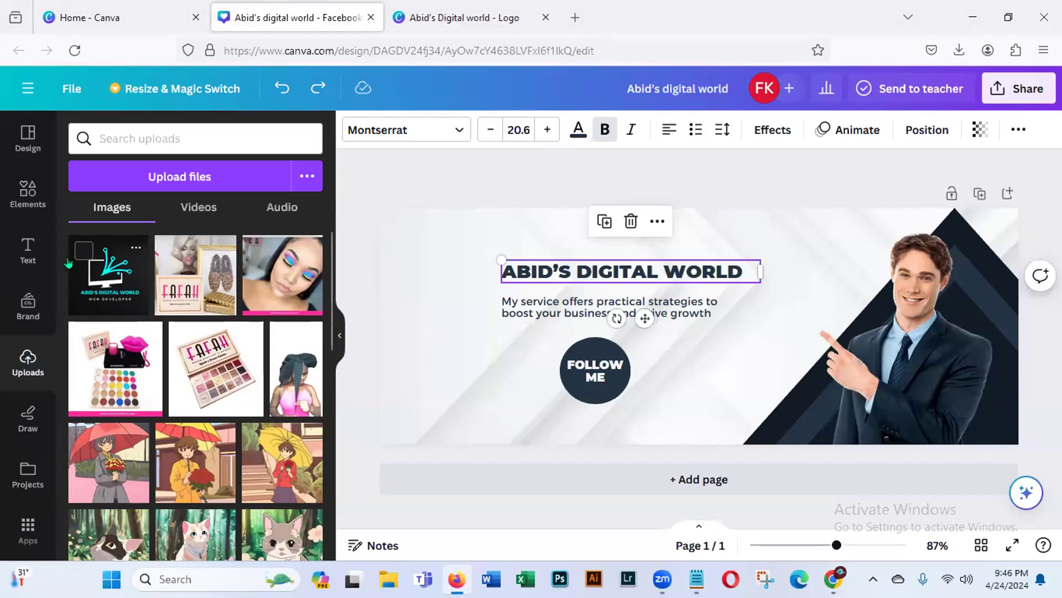
- Add a circular frame between the title and the man's photo and fill it with the uploaded logo
{"action": "left_click", "coordinate": [24, 198]}
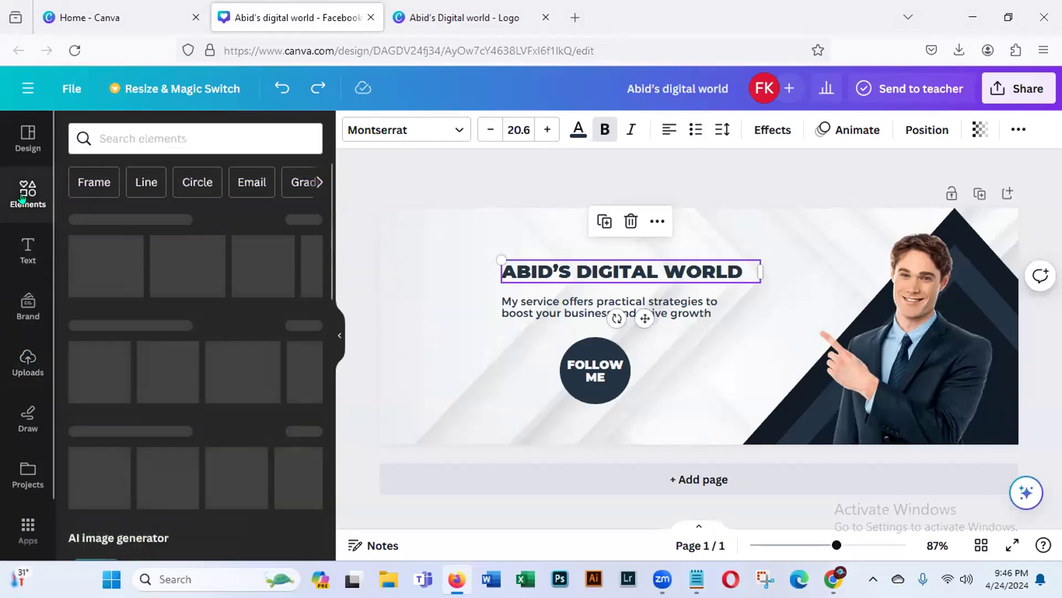
{"action": "left_click", "coordinate": [91, 182]}
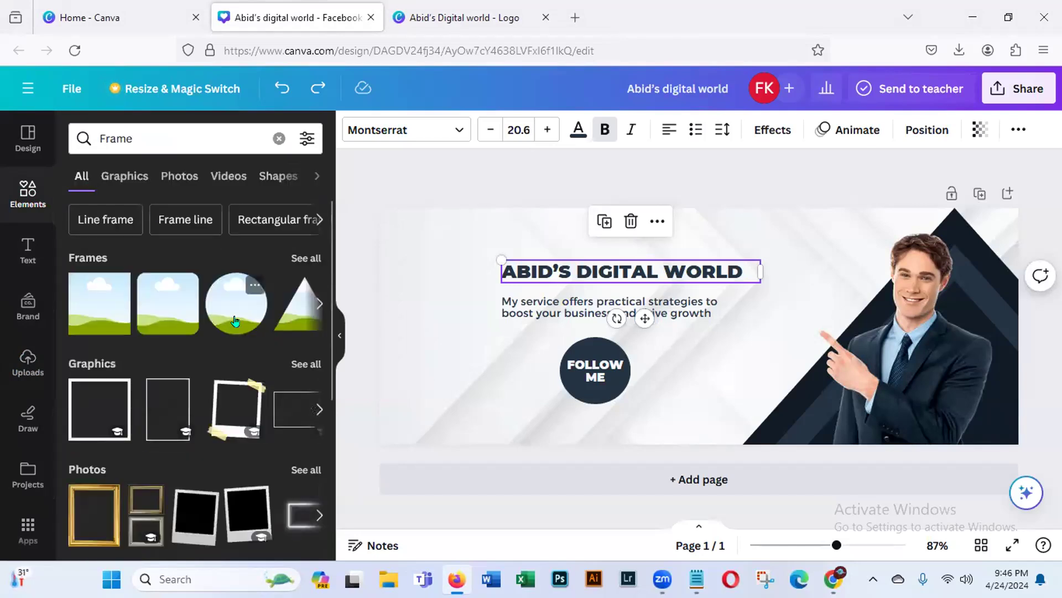
{"action": "left_click", "coordinate": [235, 322]}
{"action": "left_click_drag", "start_coordinate": [702, 356], "coordinate": [803, 318]}
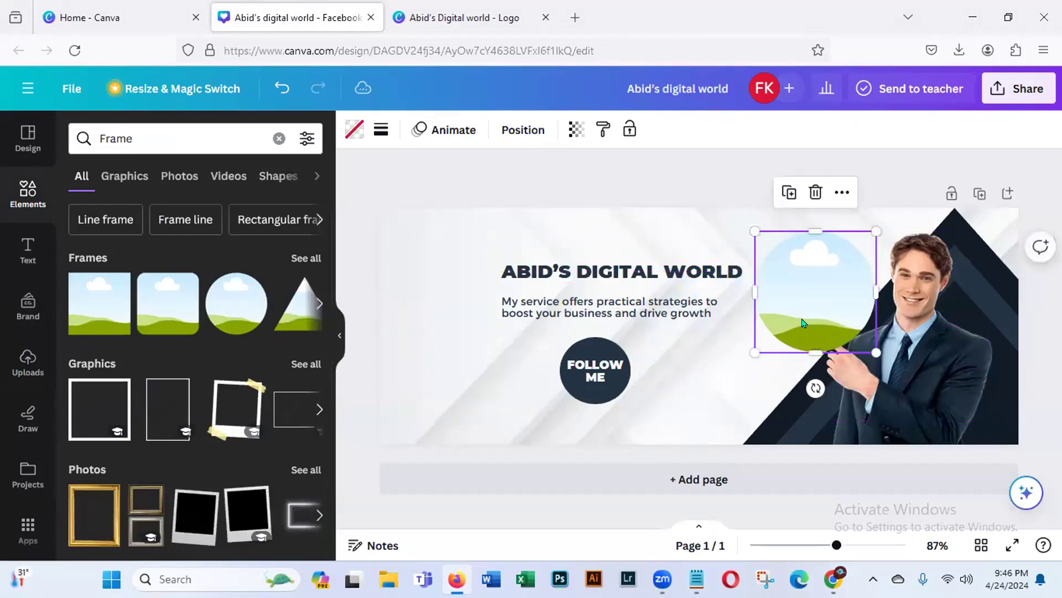
{"action": "left_click", "coordinate": [24, 365]}
{"action": "left_click", "coordinate": [92, 294]}
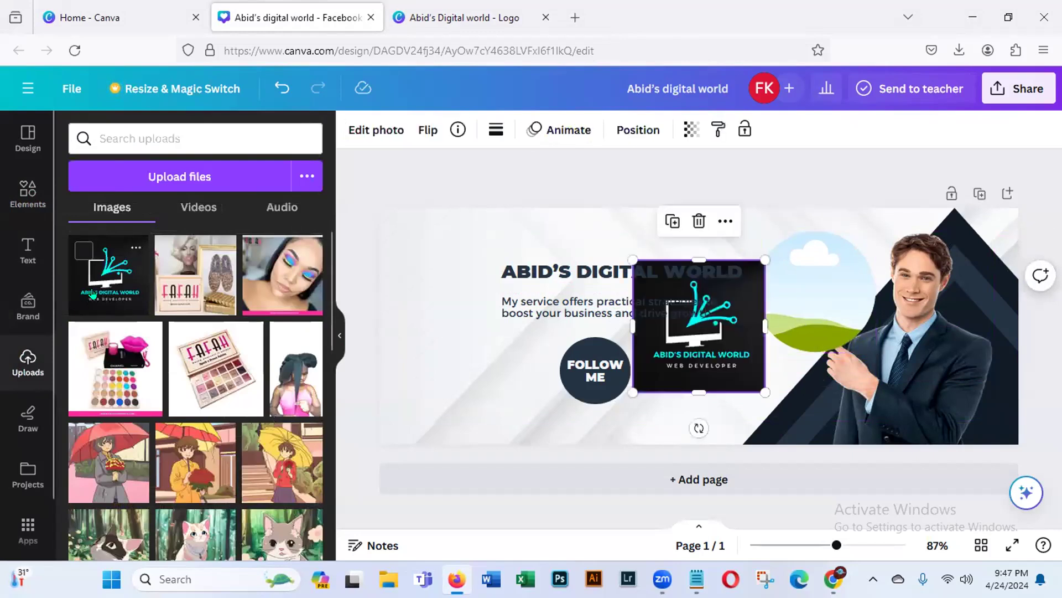
{"action": "left_click_drag", "start_coordinate": [679, 362], "coordinate": [805, 332]}
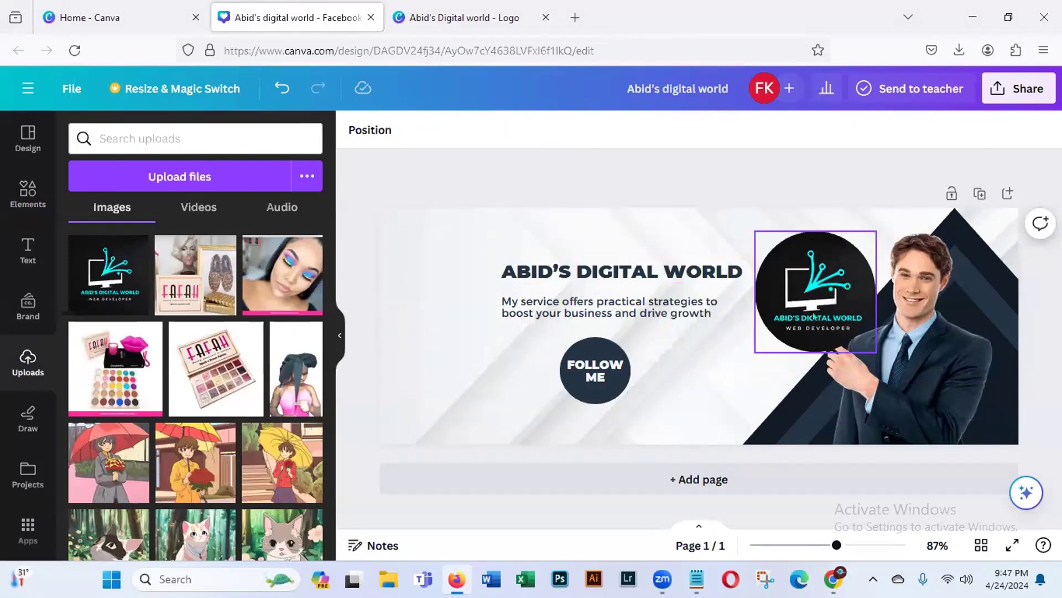
- Shrink the circular logo slightly and delete the photo of the man in a suit
{"action": "left_click", "coordinate": [816, 309]}
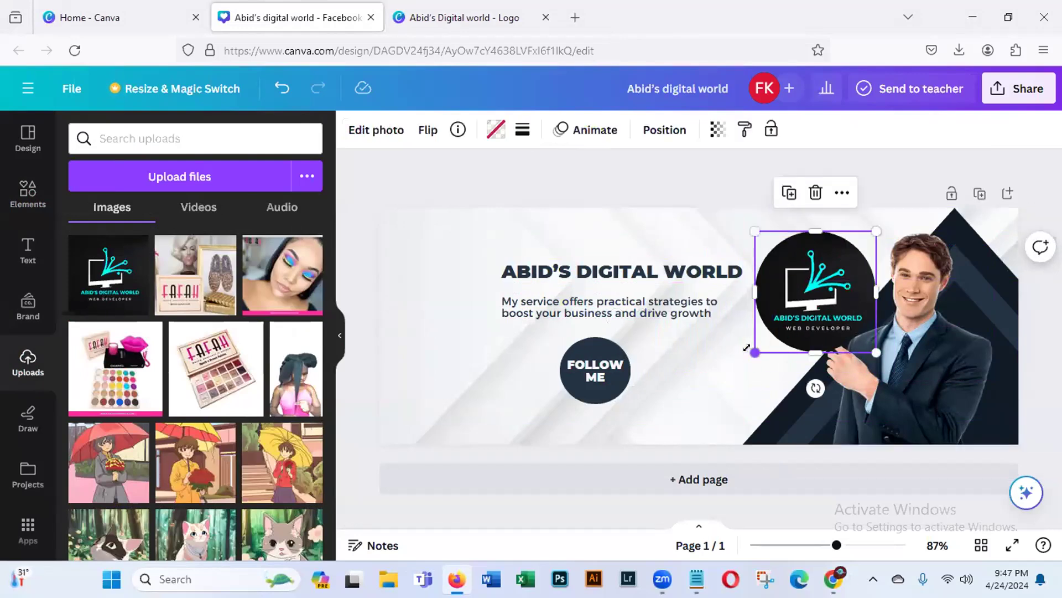
{"action": "left_click_drag", "start_coordinate": [745, 347], "coordinate": [761, 348]}
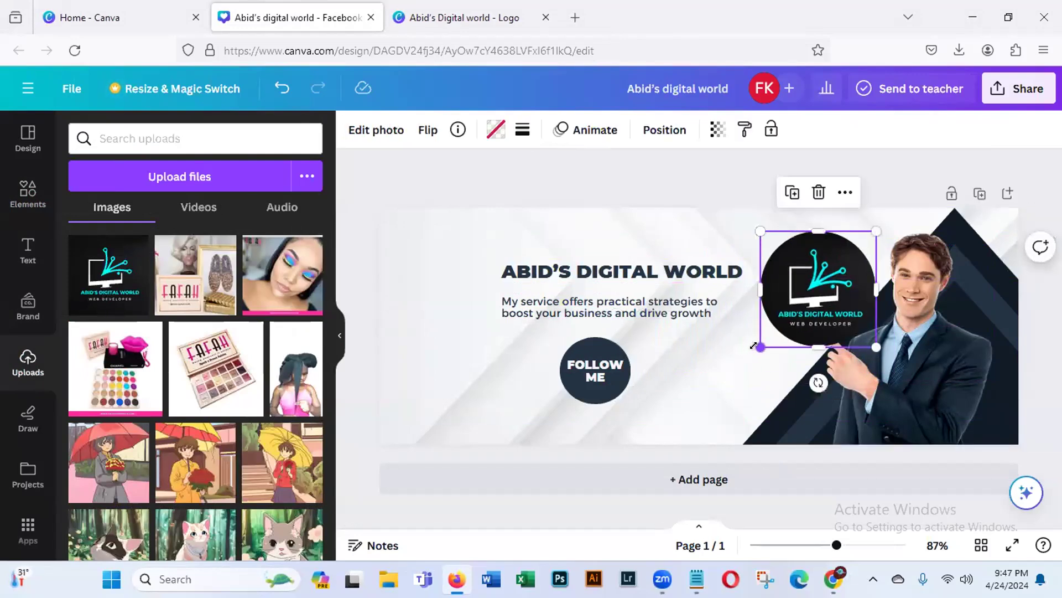
{"action": "left_click", "coordinate": [896, 387]}
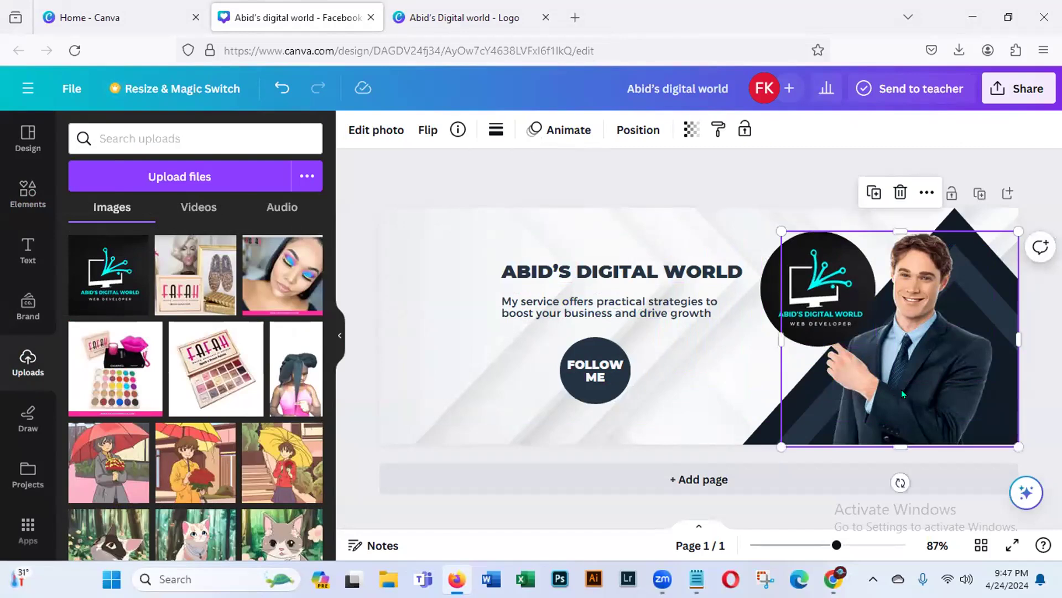
{"action": "key", "text": "Delete"}
- Enlarge the circular logo and move it so that it overlaps the sloping edge of the dark triangle
{"action": "left_click", "coordinate": [803, 299]}
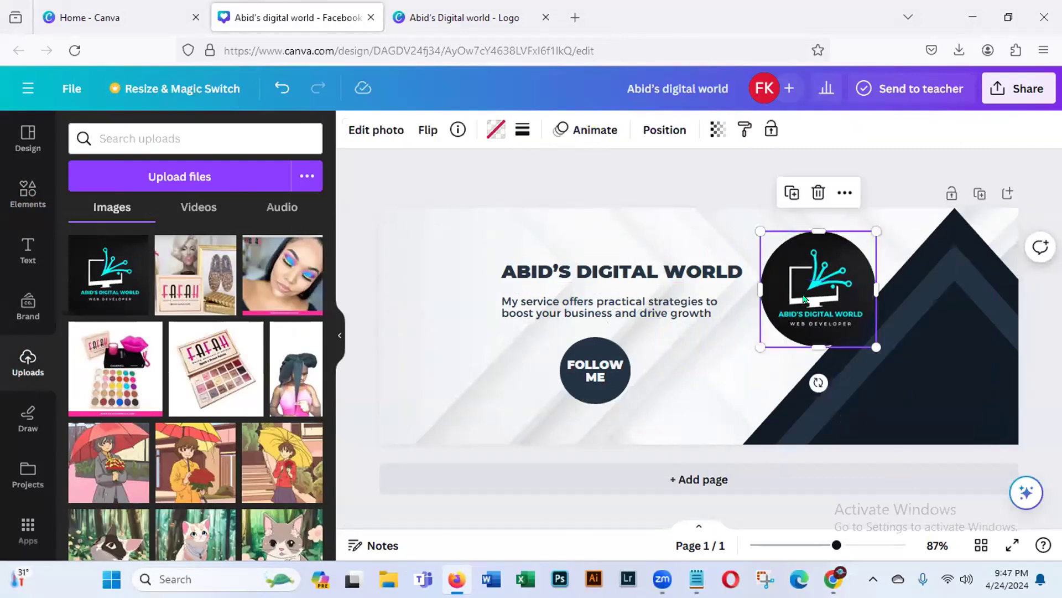
{"action": "left_click_drag", "start_coordinate": [876, 347], "coordinate": [892, 369]}
{"action": "left_click_drag", "start_coordinate": [803, 328], "coordinate": [830, 334]}
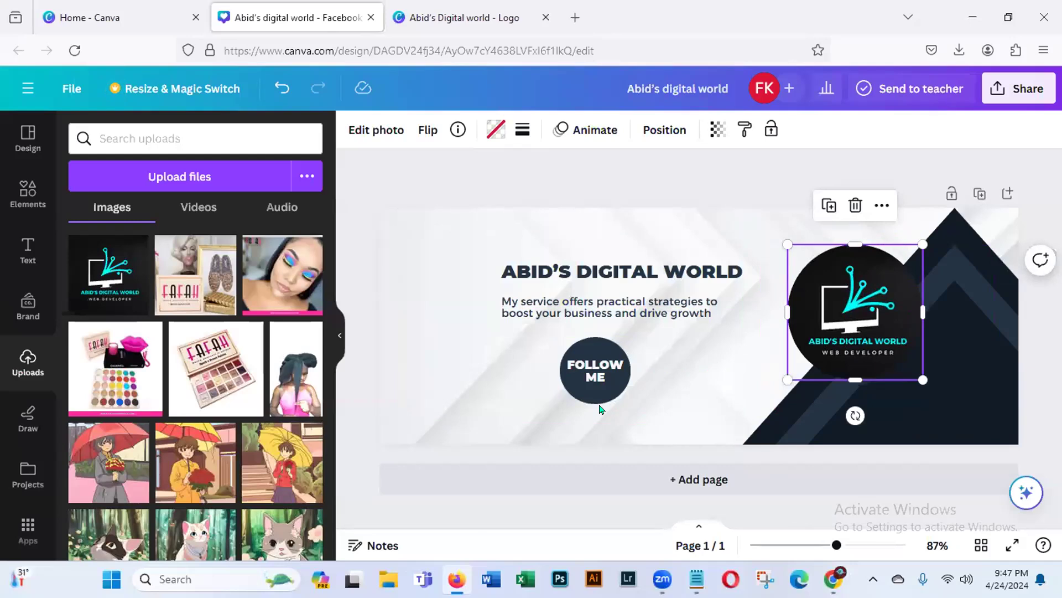
{"action": "left_click", "coordinate": [463, 187]}
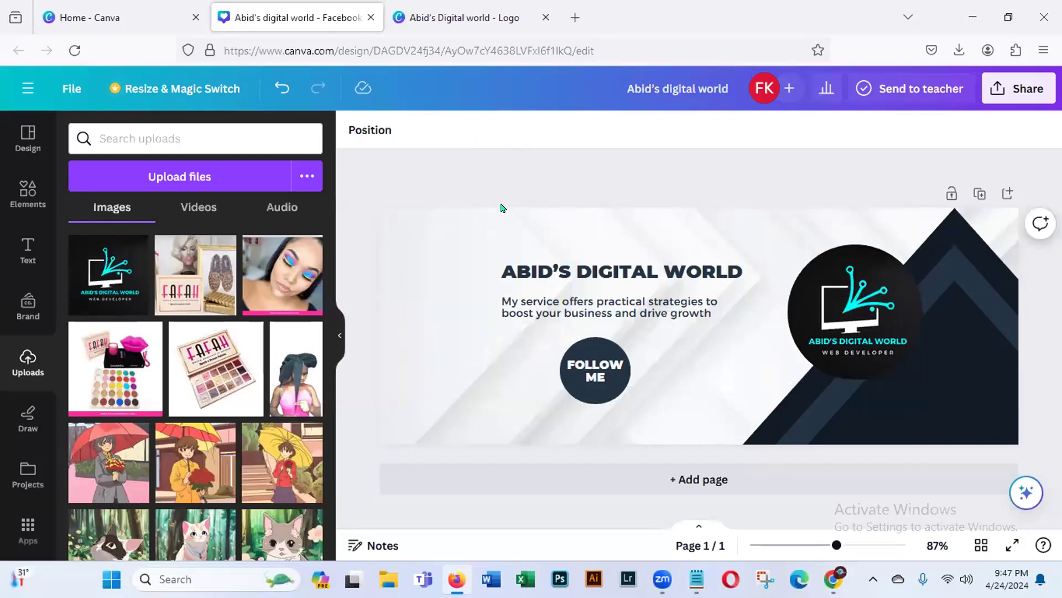
- Recolour the description text with the muted teal taken from the logo's photo colours
{"action": "left_click", "coordinate": [552, 310]}
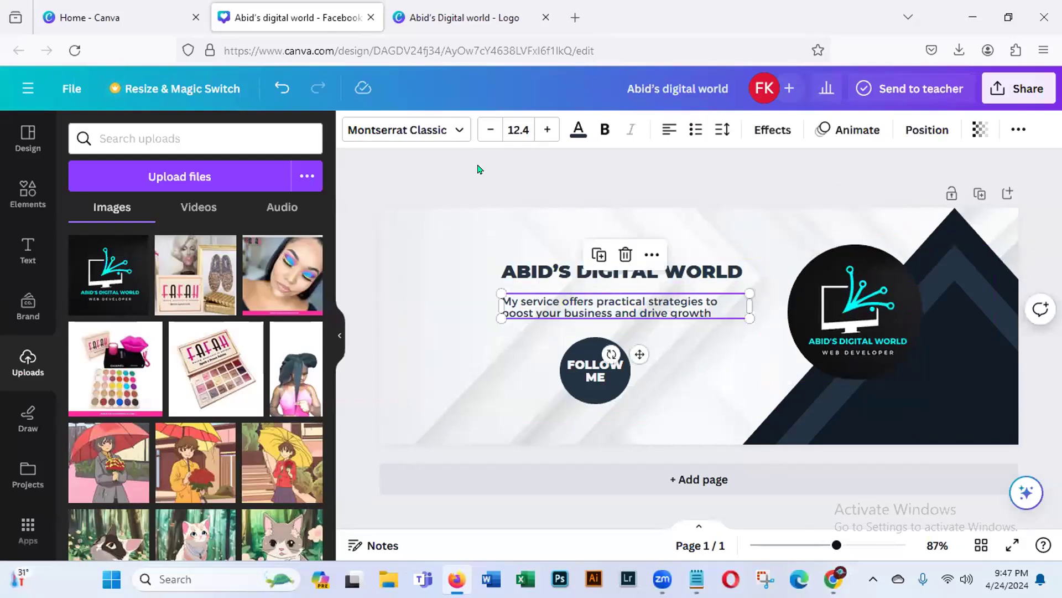
{"action": "left_click", "coordinate": [578, 129]}
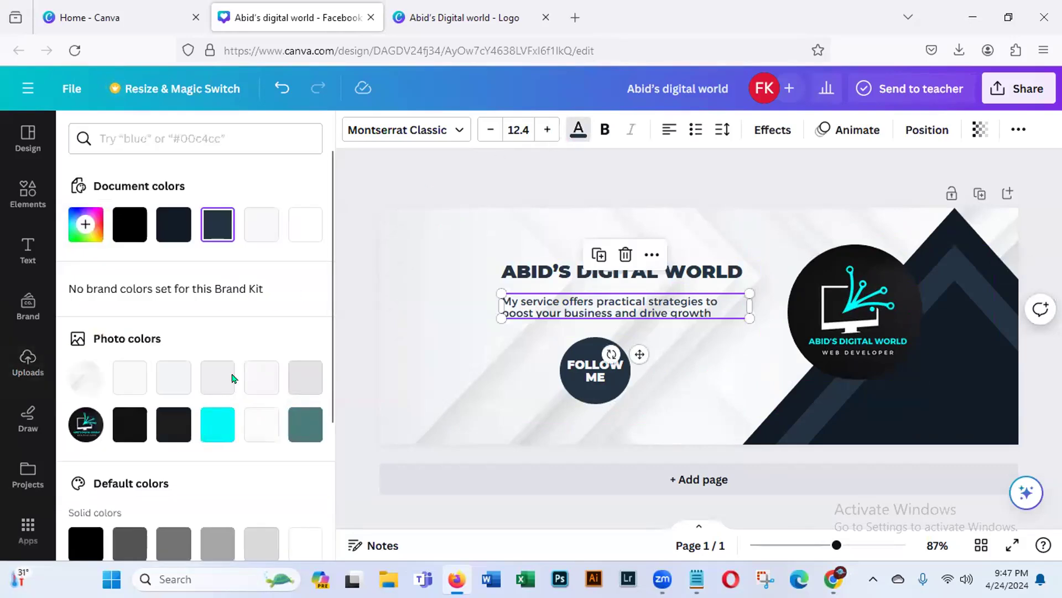
{"action": "left_click", "coordinate": [208, 432]}
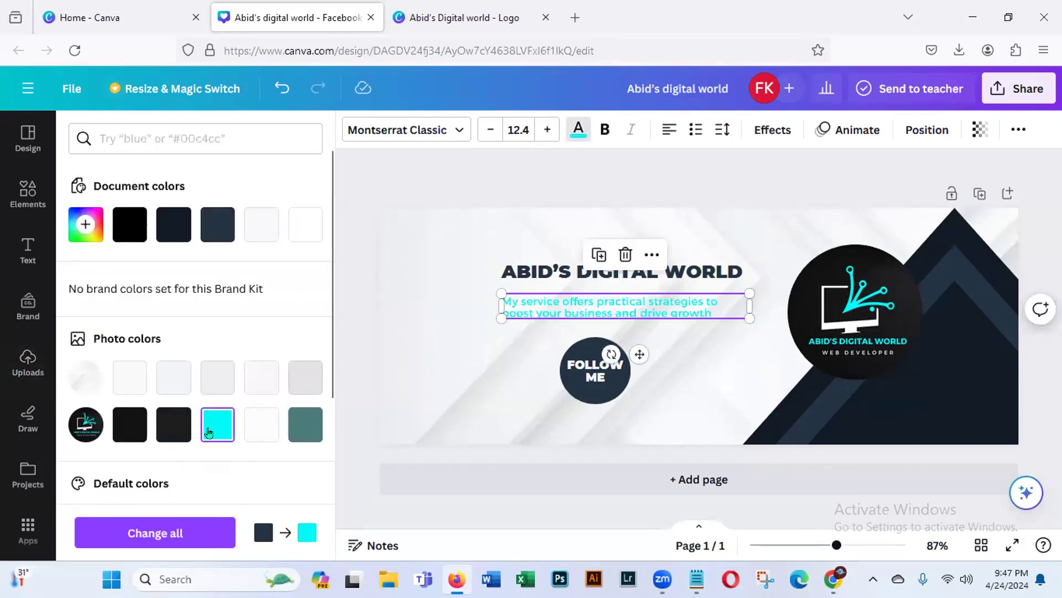
{"action": "left_click", "coordinate": [306, 424]}
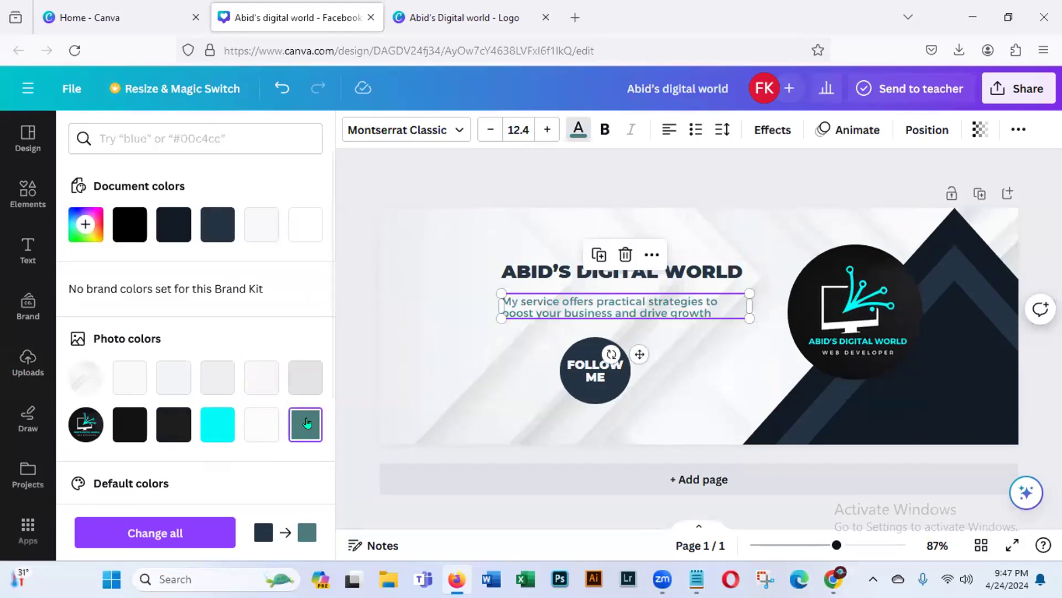
{"action": "left_click", "coordinate": [578, 129]}
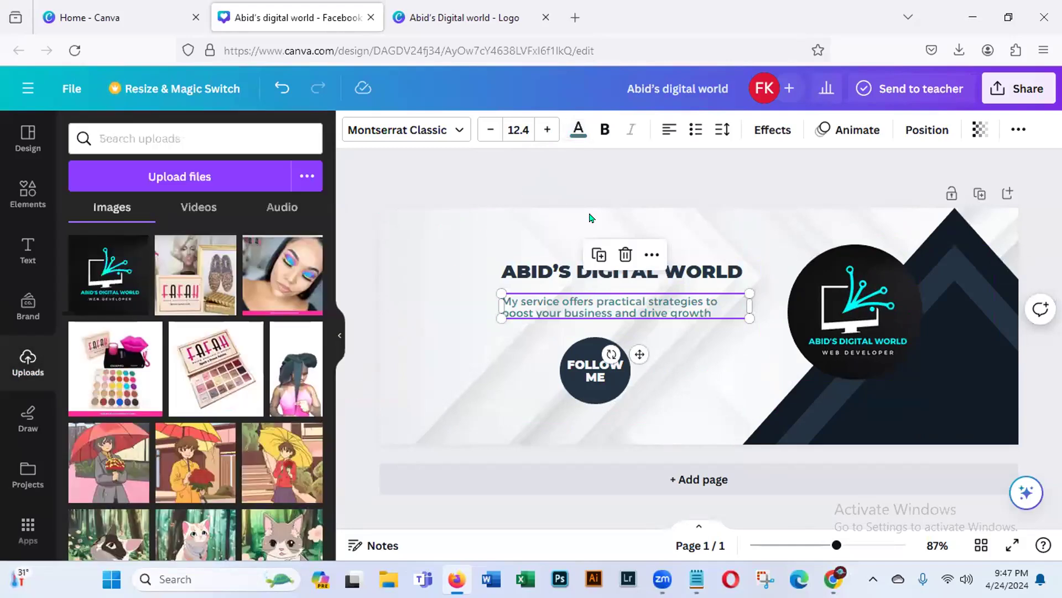
- Shift the "ABID'S DIGITAL WORLD" title and the description slightly right and down, closer to the logo
{"action": "left_click", "coordinate": [613, 192]}
{"action": "left_click", "coordinate": [612, 270]}
{"action": "mouse_move", "coordinate": [639, 315]}
{"action": "left_mouse_down"}
{"action": "mouse_move", "coordinate": [648, 333]}
{"action": "mouse_move", "coordinate": [654, 325]}
{"action": "left_mouse_up"}
{"action": "left_click_drag", "start_coordinate": [577, 308], "coordinate": [587, 308]}
{"action": "left_click", "coordinate": [530, 184]}
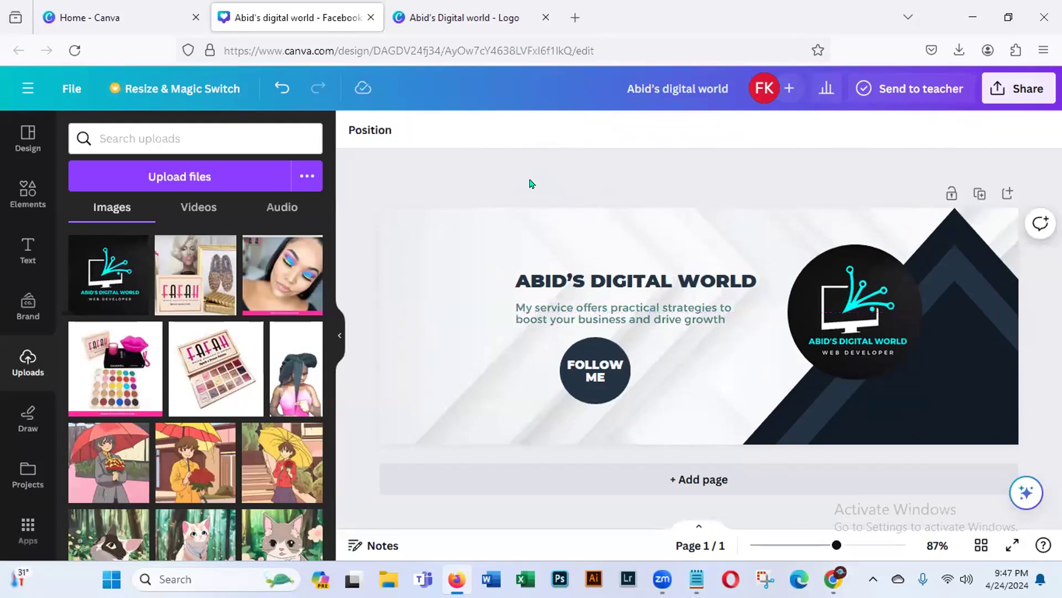
- Add a rounded square shape to the cover and delete the dark circle behind the "FOLLOW ME" text
{"action": "left_click", "coordinate": [580, 402]}
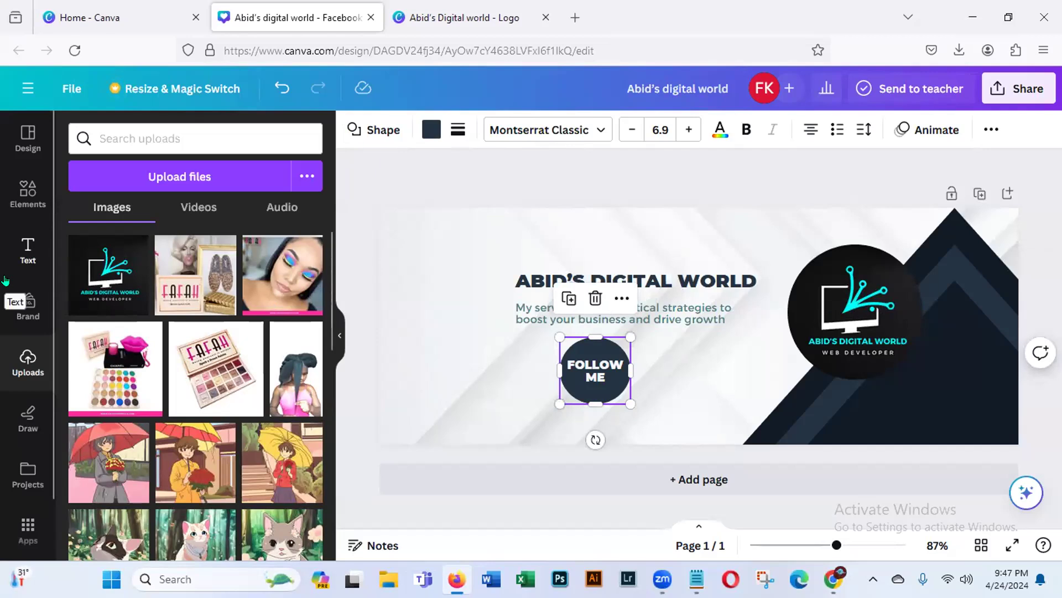
{"action": "left_click", "coordinate": [21, 195]}
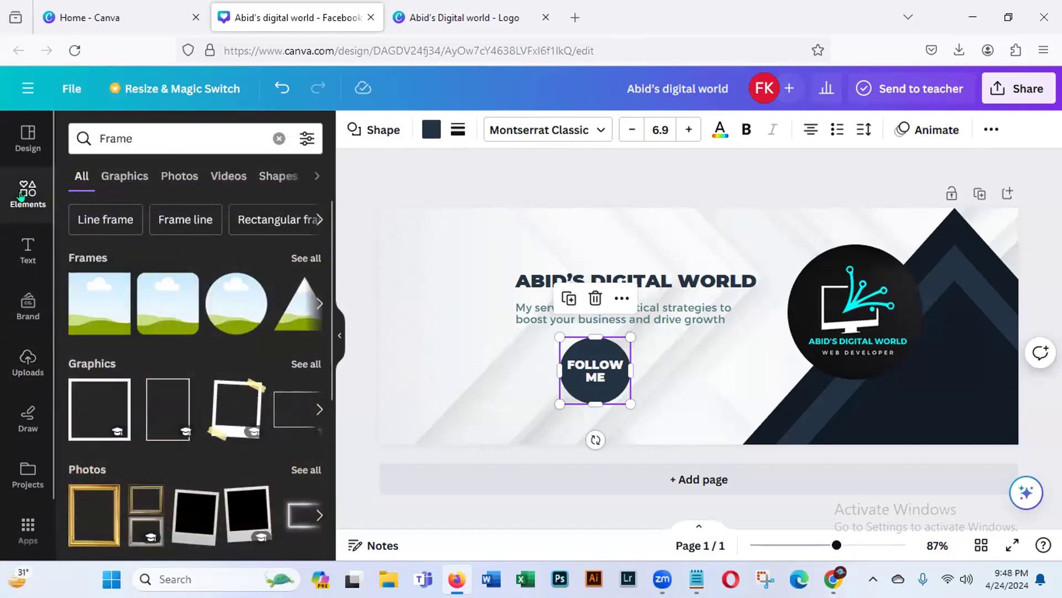
{"action": "left_click", "coordinate": [279, 138]}
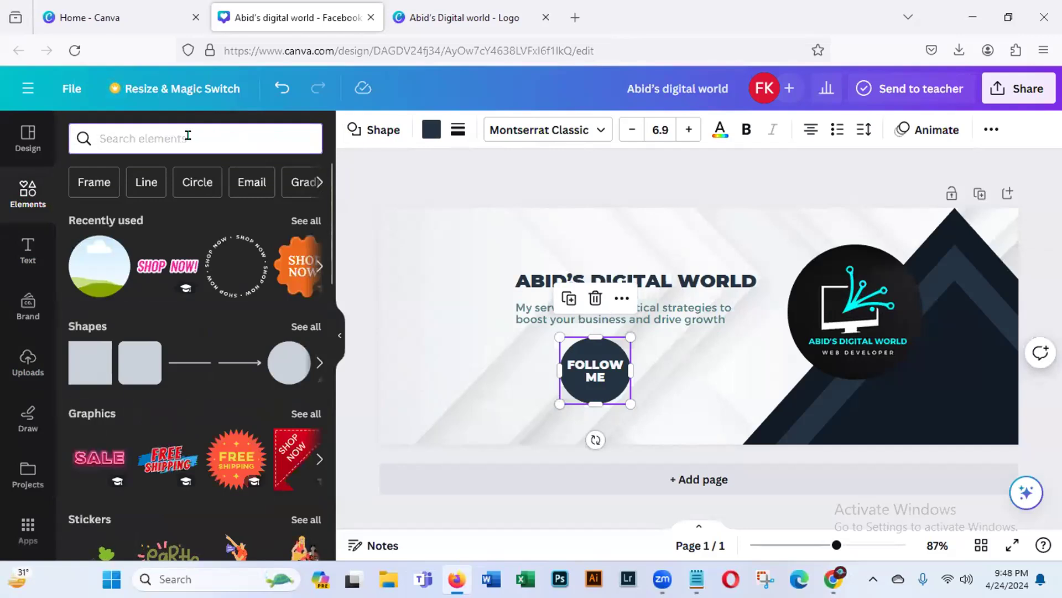
{"action": "left_click", "coordinate": [130, 361]}
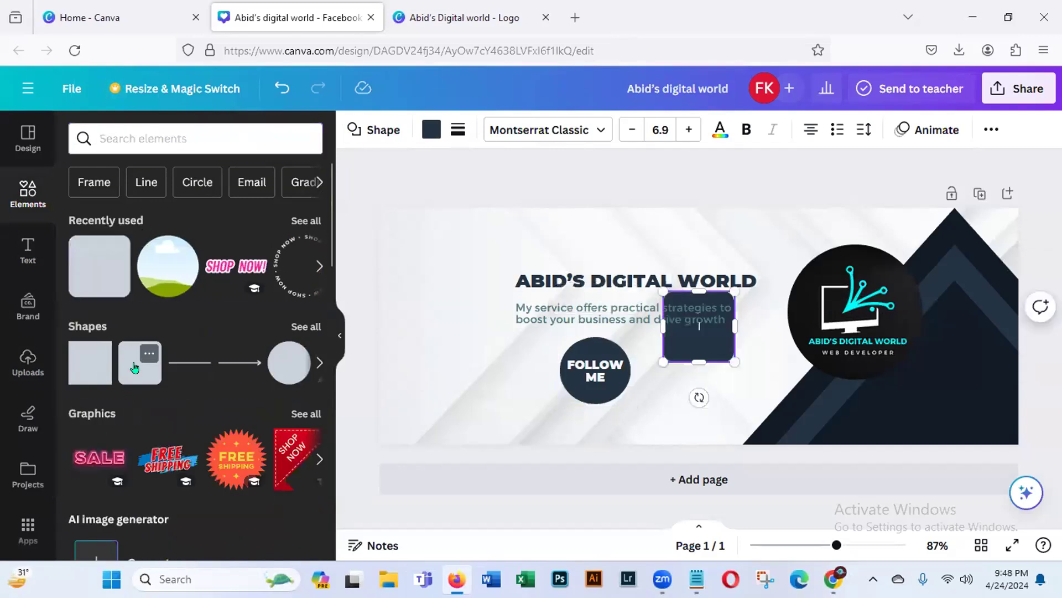
{"action": "left_click", "coordinate": [597, 394]}
{"action": "key", "text": "Delete"}
{"action": "left_click", "coordinate": [694, 348]}
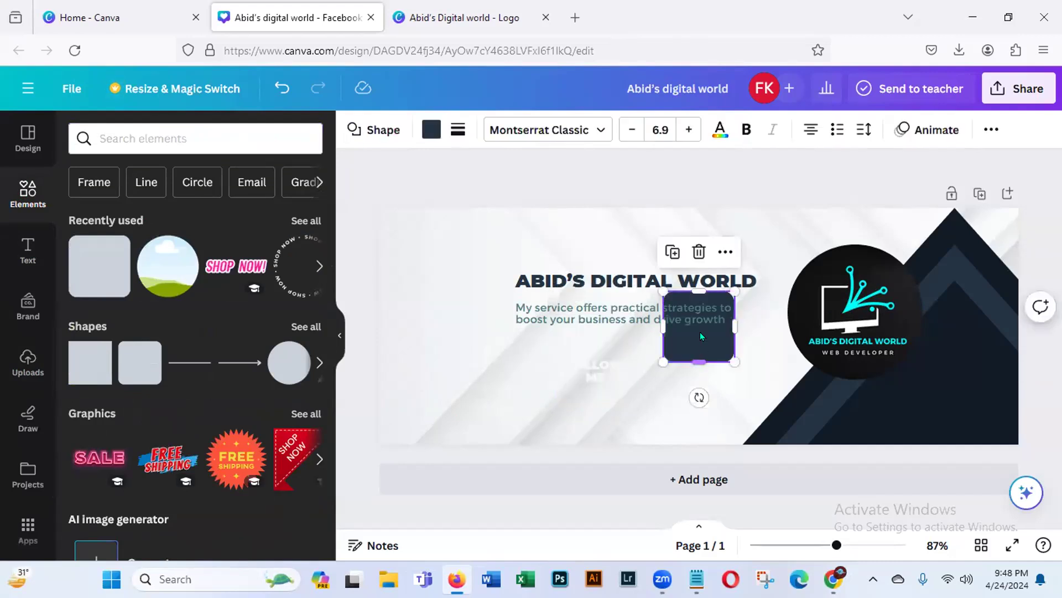
- Reshape the rounded square into a wide, flat button below the description and centre "FOLLOW ME" on it in one line
{"action": "left_click_drag", "start_coordinate": [656, 320], "coordinate": [665, 361]}
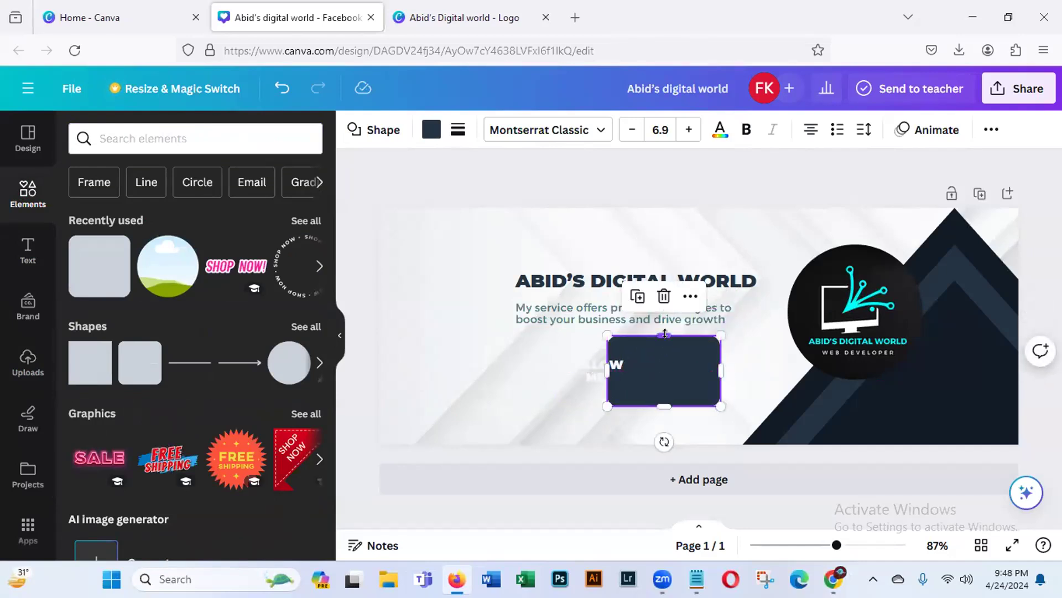
{"action": "left_click_drag", "start_coordinate": [664, 406], "coordinate": [666, 366]}
{"action": "left_click", "coordinate": [589, 378]}
{"action": "mouse_move", "coordinate": [629, 405]}
{"action": "left_mouse_down"}
{"action": "mouse_move", "coordinate": [671, 395]}
{"action": "mouse_move", "coordinate": [647, 411]}
{"action": "left_mouse_up"}
{"action": "left_click", "coordinate": [628, 371]}
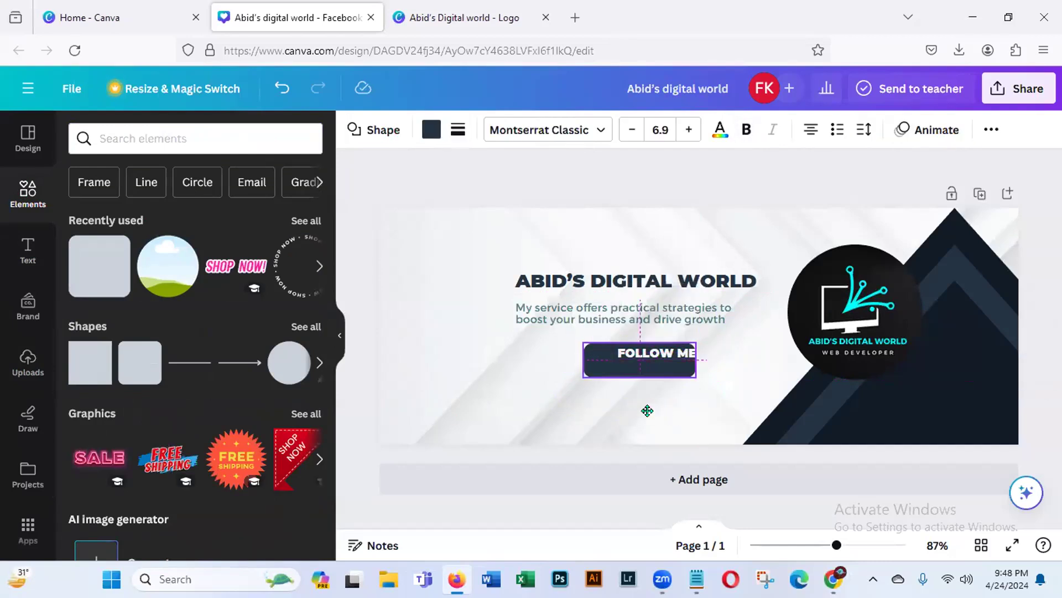
{"action": "left_click", "coordinate": [662, 356]}
{"action": "left_click_drag", "start_coordinate": [671, 394], "coordinate": [647, 398]}
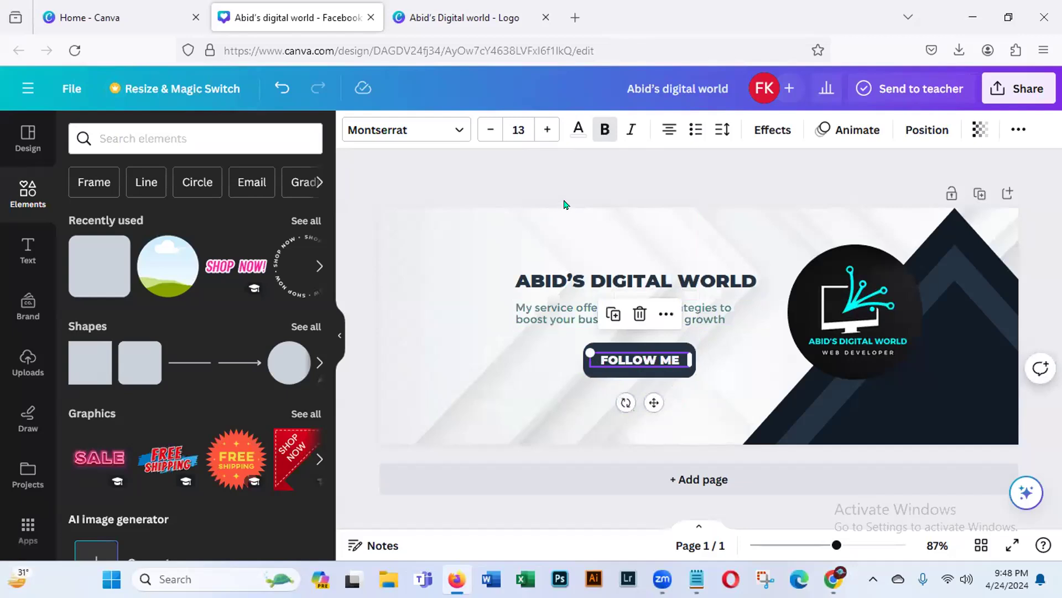
{"action": "left_click", "coordinate": [579, 182]}
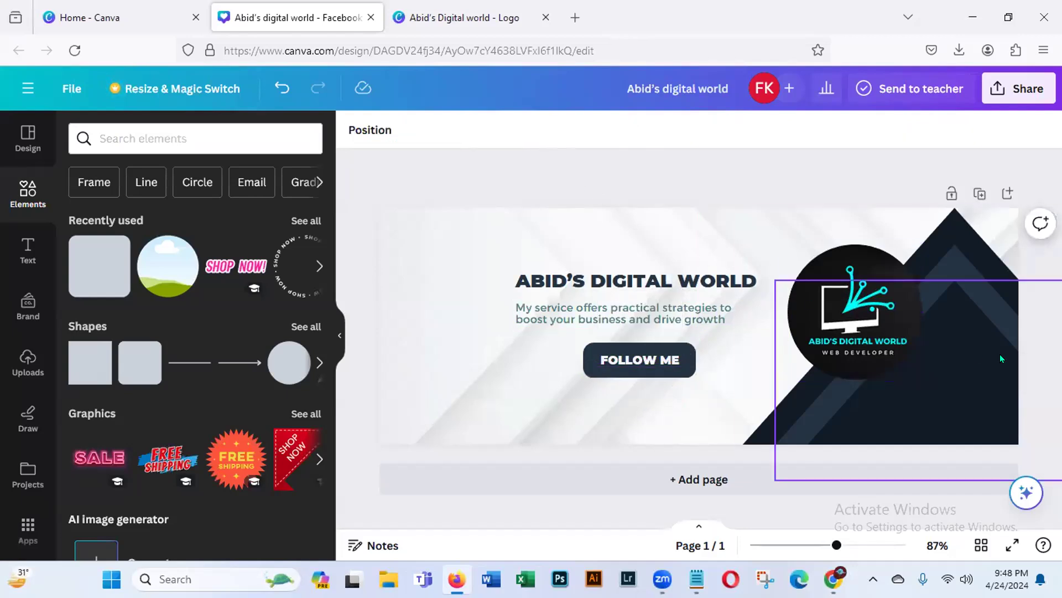
- Recolour the lighter inner triangle stripe with the muted teal from the logo's photo colours
{"action": "left_click", "coordinate": [960, 271]}
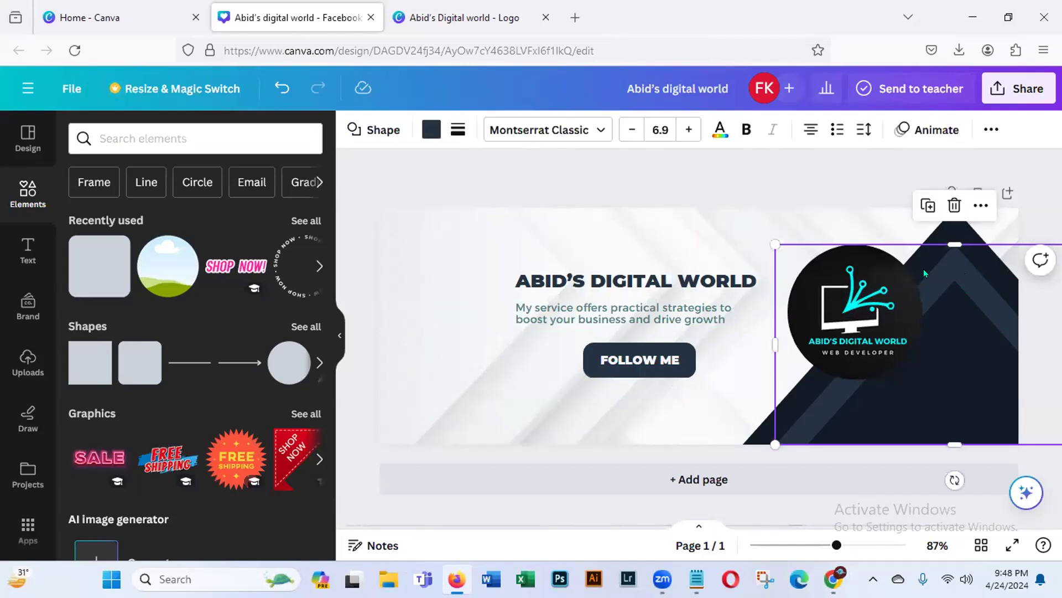
{"action": "left_click", "coordinate": [429, 132]}
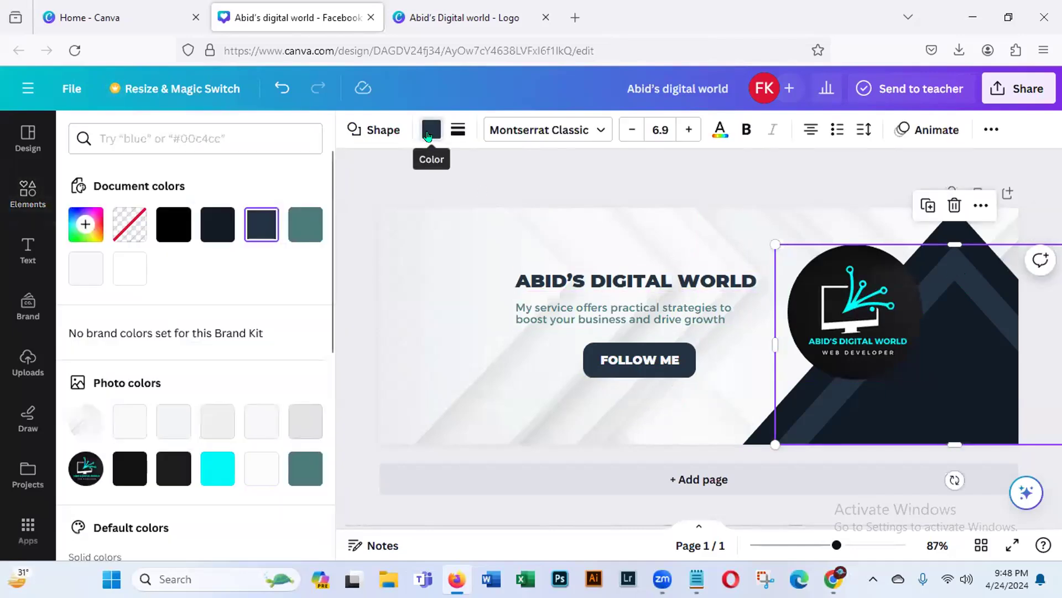
{"action": "left_click", "coordinate": [305, 468]}
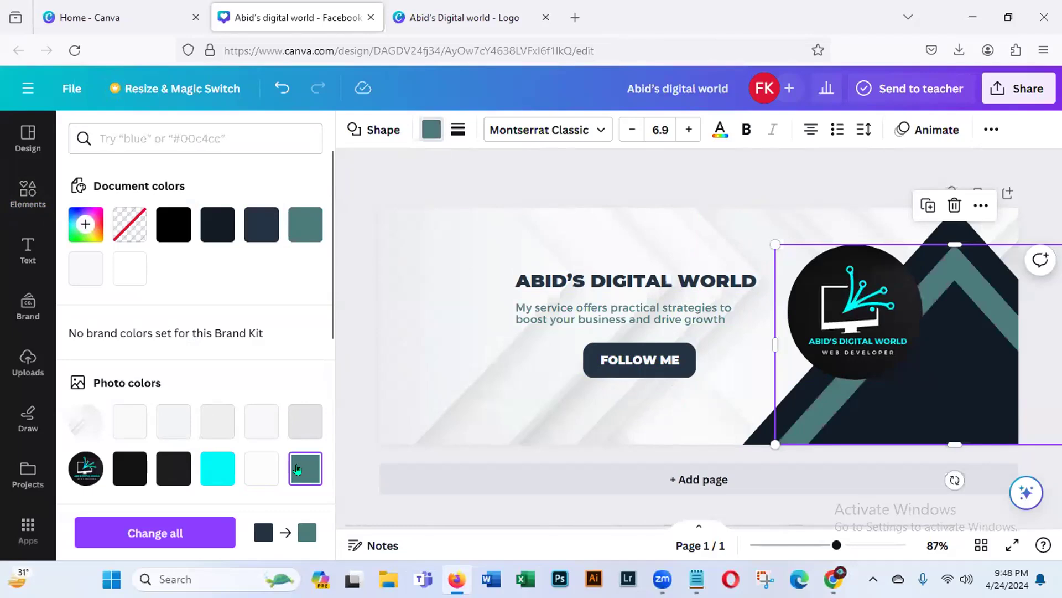
- Recolour the inner triangle stripe with the bright cyan from the logo's photo colours and deselect it
{"action": "left_click", "coordinate": [213, 475]}
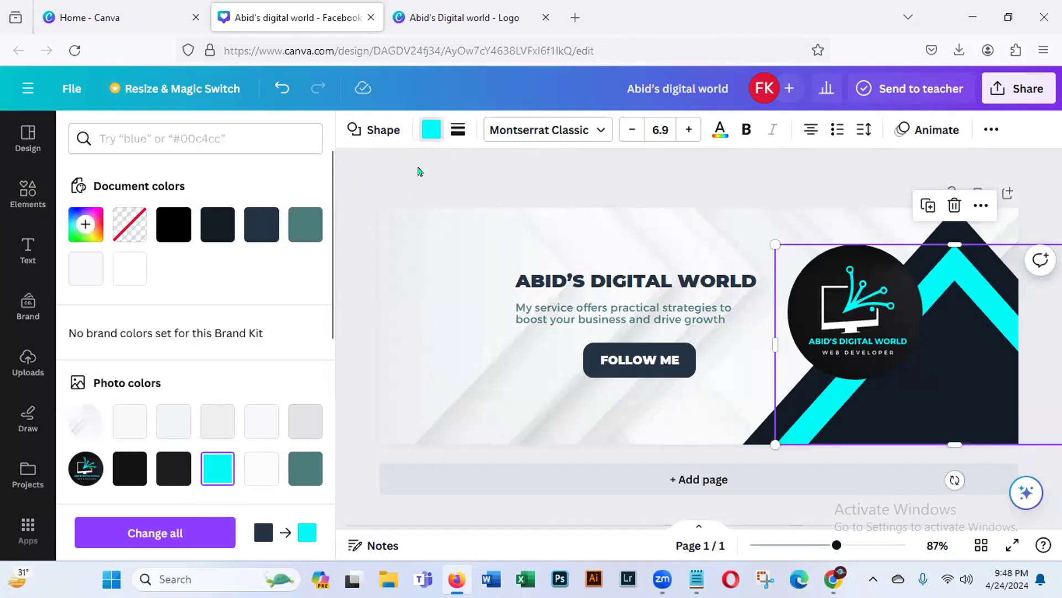
{"action": "left_click", "coordinate": [482, 162]}
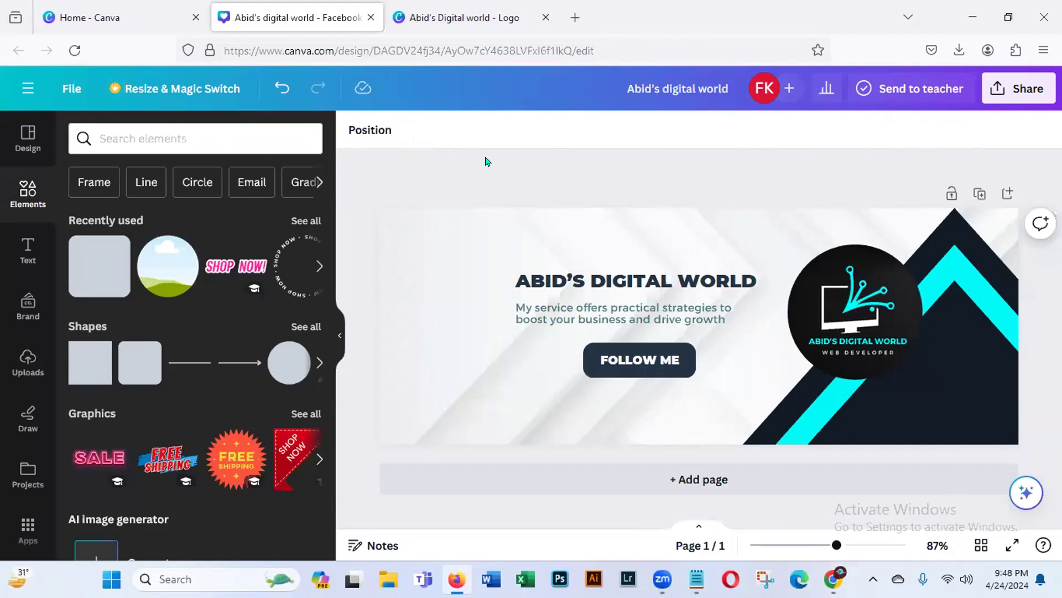
- Download the finished cover design as a PNG at size 1 (940 × 348 px) and dismiss the download notices
{"action": "left_click", "coordinate": [1017, 85]}
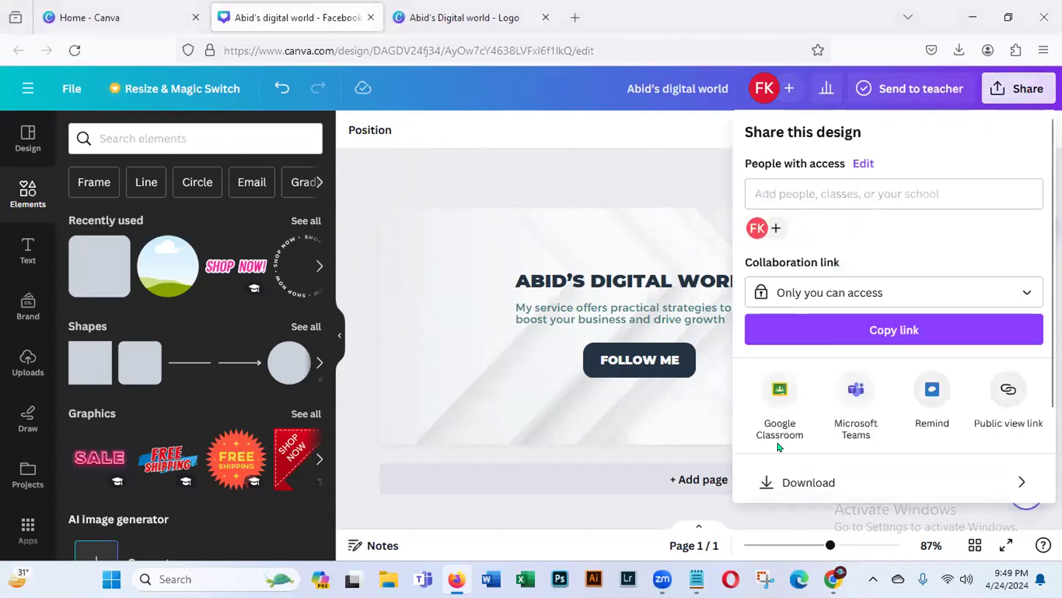
{"action": "left_click", "coordinate": [826, 482]}
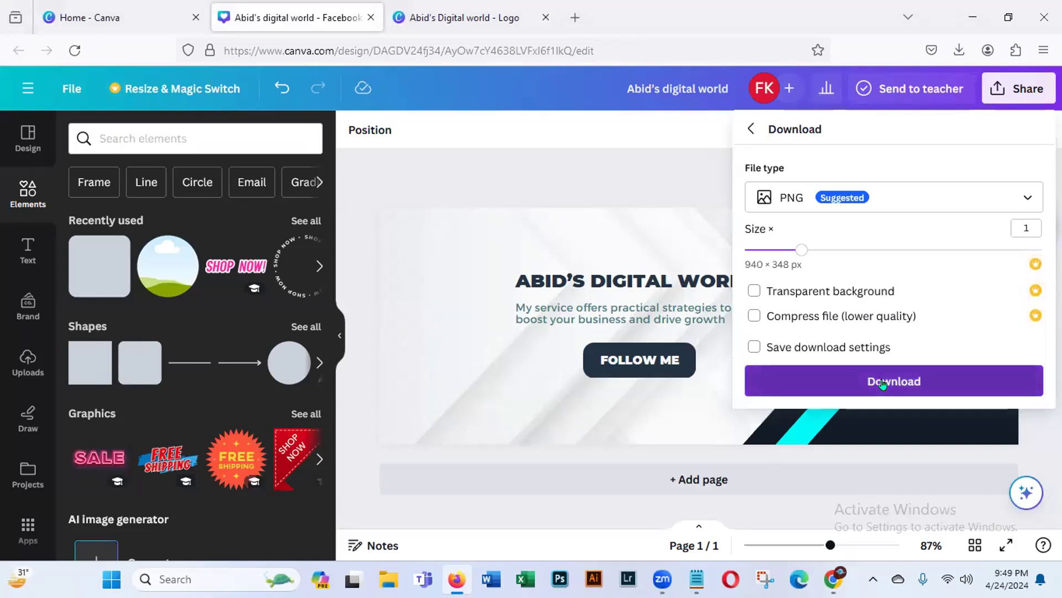
{"action": "left_click", "coordinate": [883, 383]}
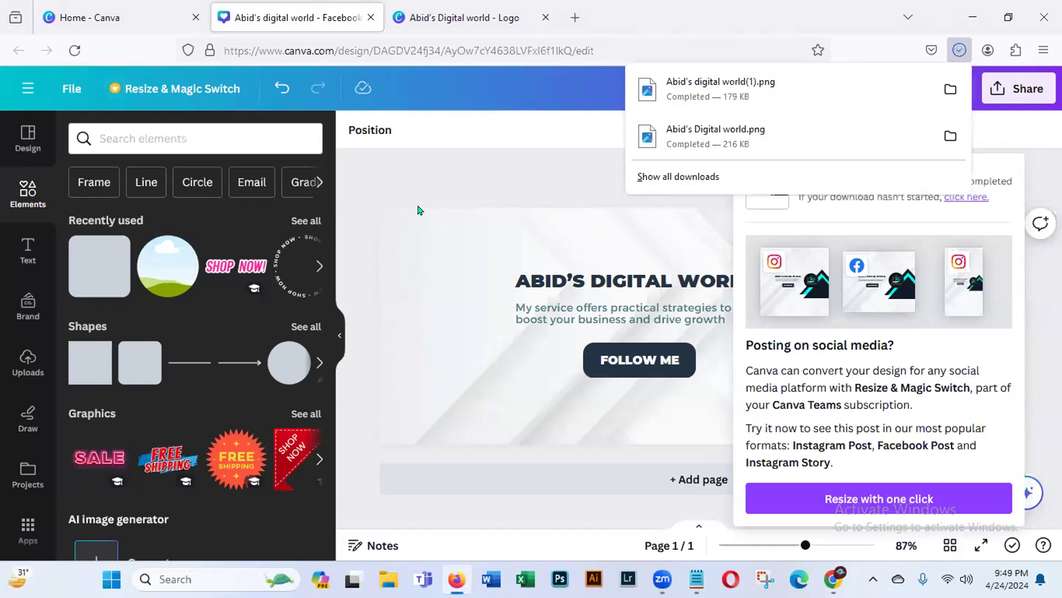
{"action": "left_click", "coordinate": [376, 172]}
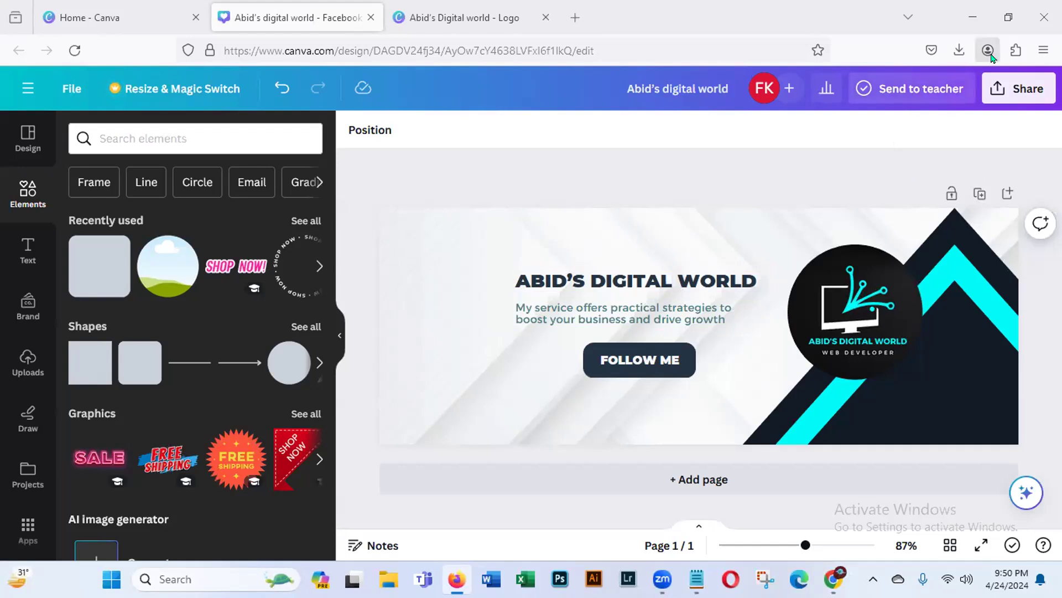
- Minimise the browser window and refresh the desktop
{"action": "left_click", "coordinate": [971, 17]}
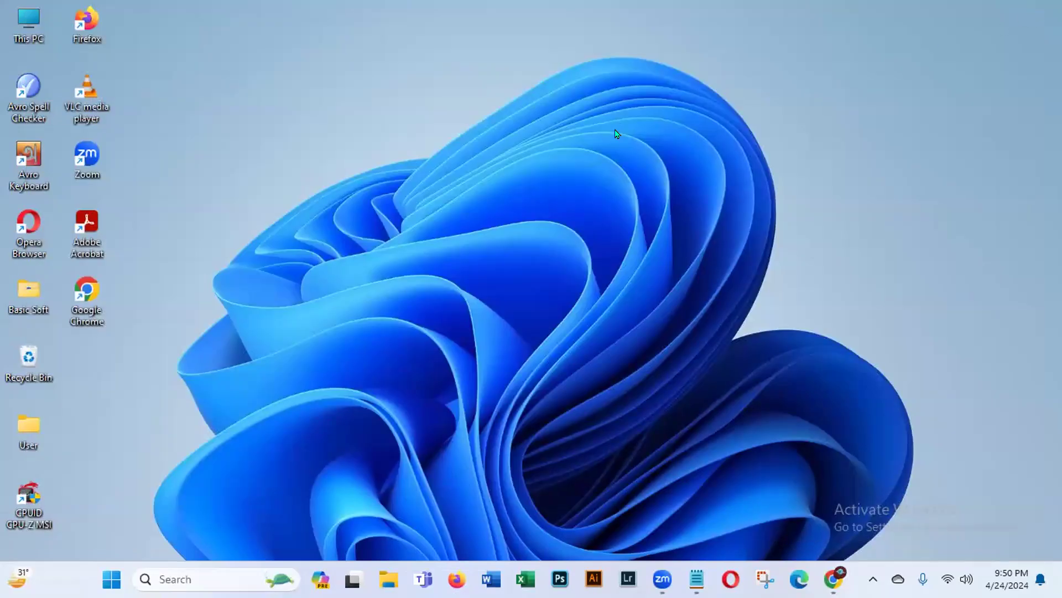
{"action": "right_click", "coordinate": [618, 134]}
{"action": "left_click", "coordinate": [641, 193]}
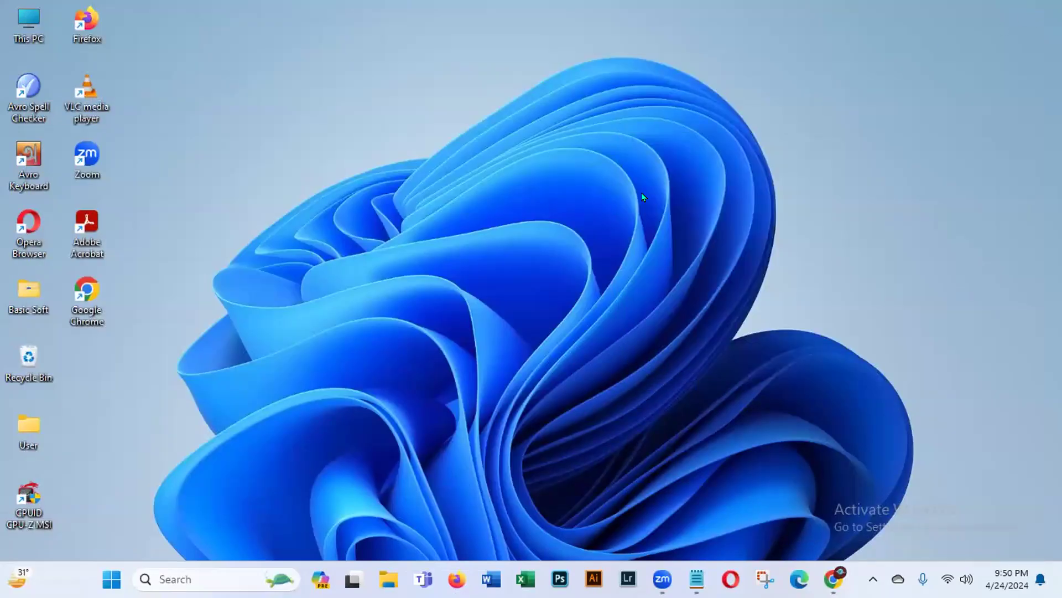
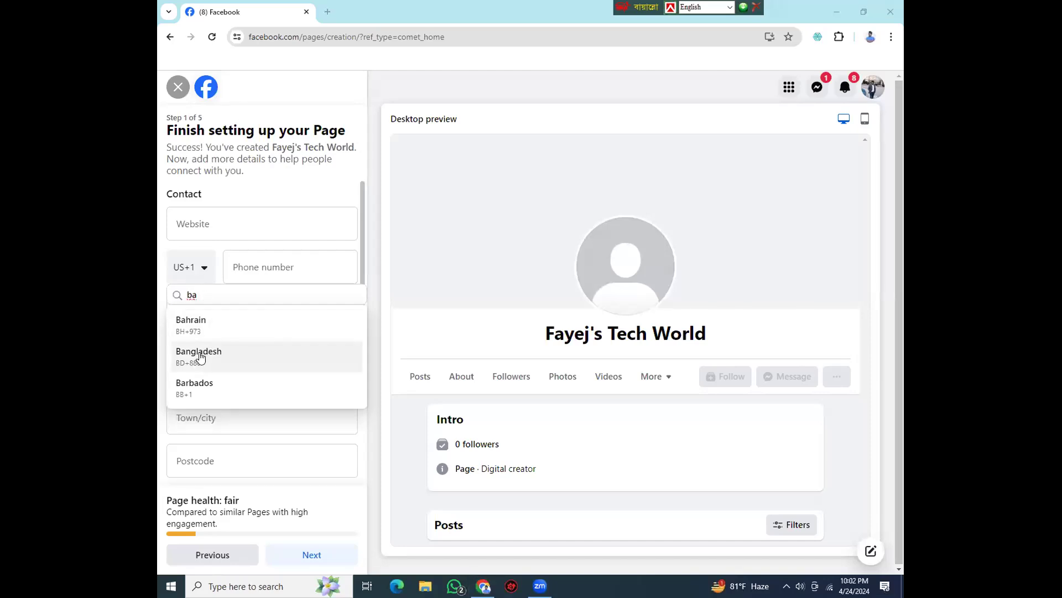
{"action": "left_click", "coordinate": [199, 360]}
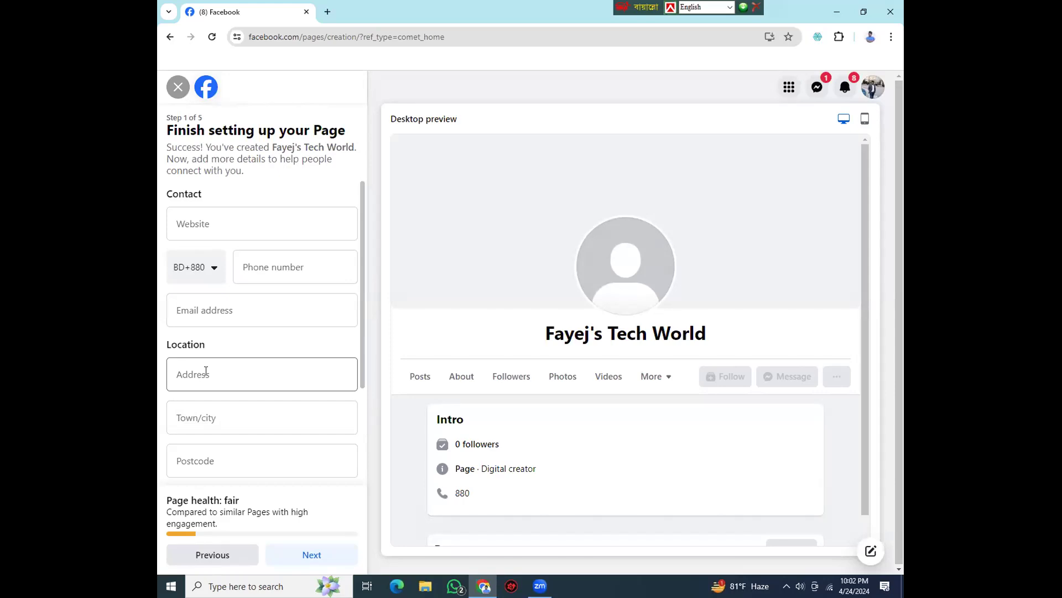
{"action": "left_click", "coordinate": [271, 261]}
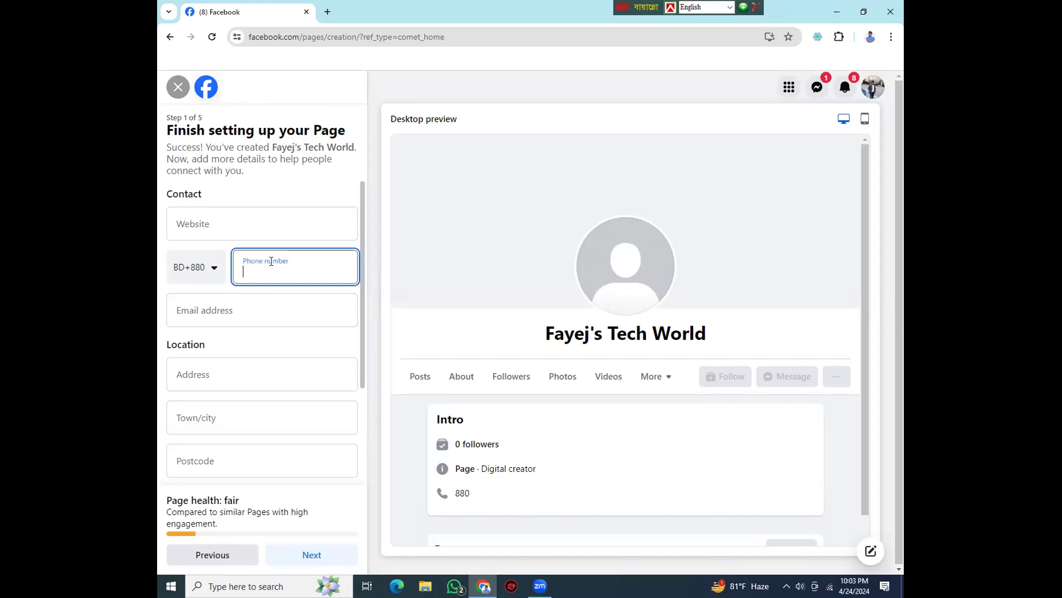
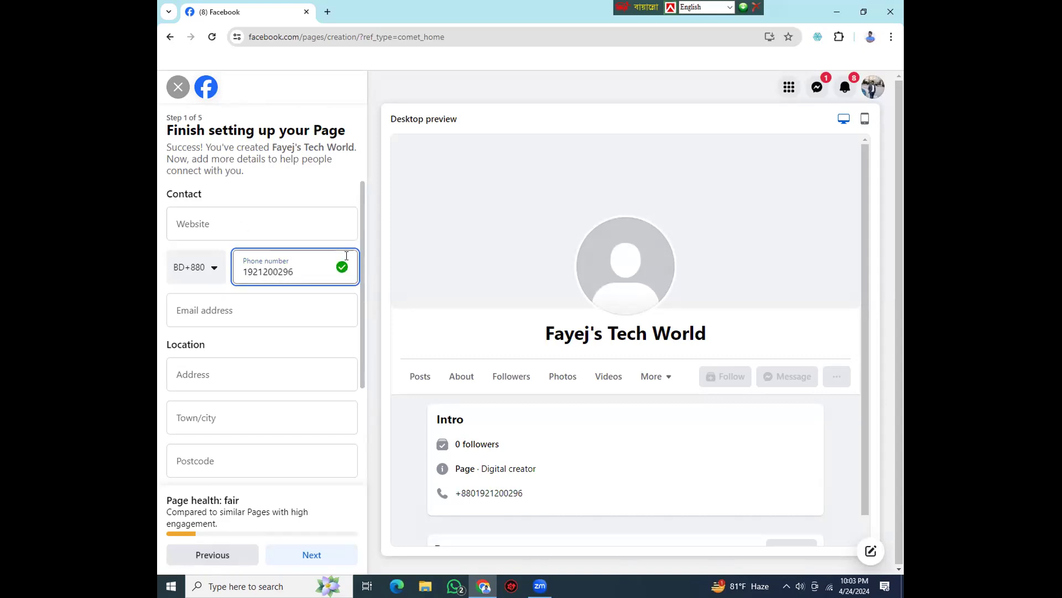
- Set the Page's hours to Always open and continue to the Customise your Page stage
{"action": "scroll", "coordinate": [337, 377], "scroll_direction": "down", "scroll_amount": 3}
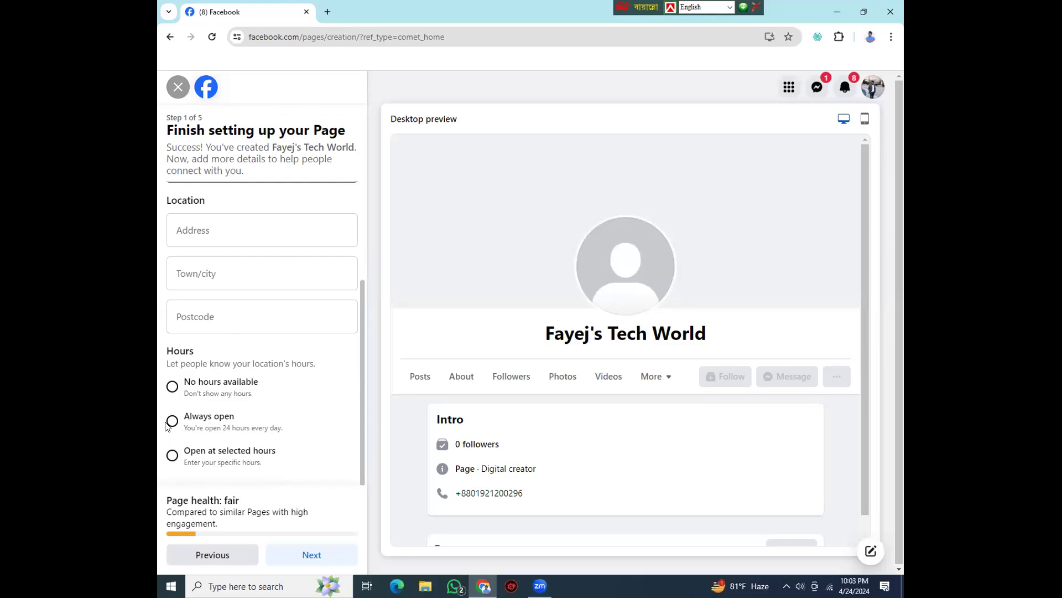
{"action": "left_click", "coordinate": [172, 422]}
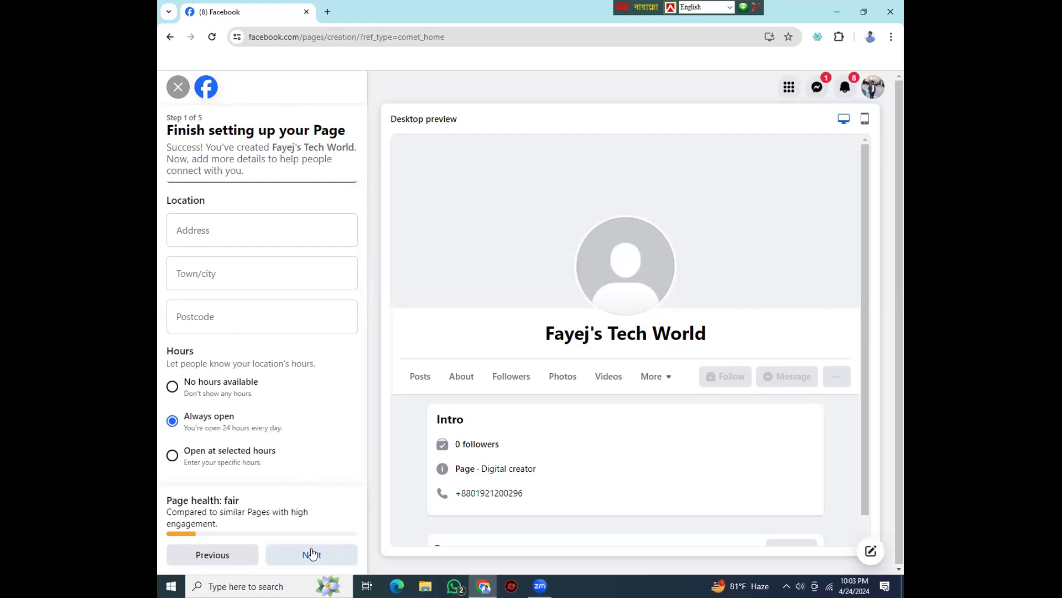
{"action": "left_click", "coordinate": [306, 552]}
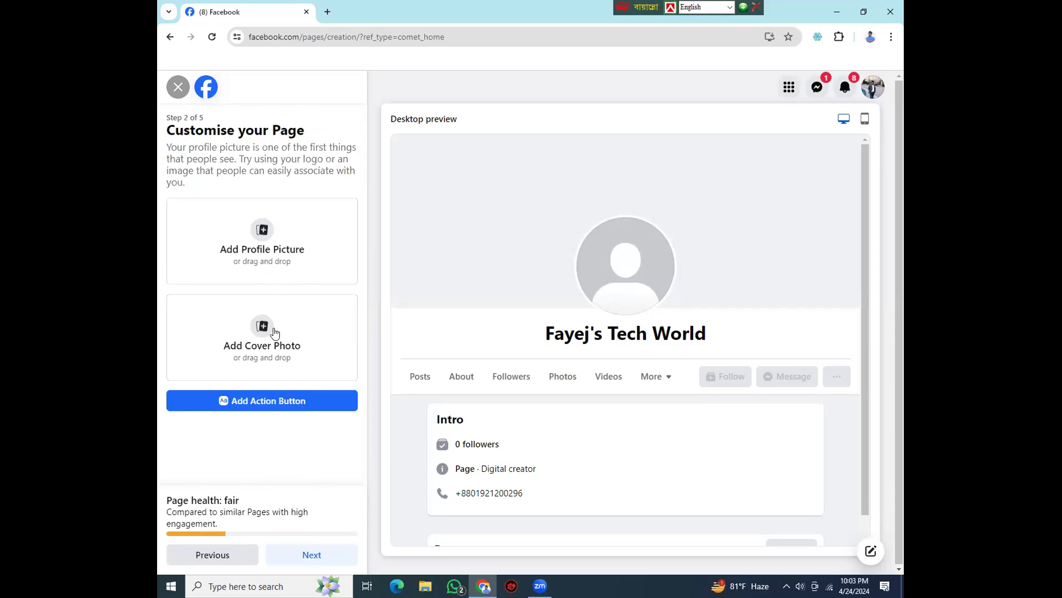
- Search Google for canva in a new browser tab and open the official Canva website
{"action": "left_click", "coordinate": [327, 12]}
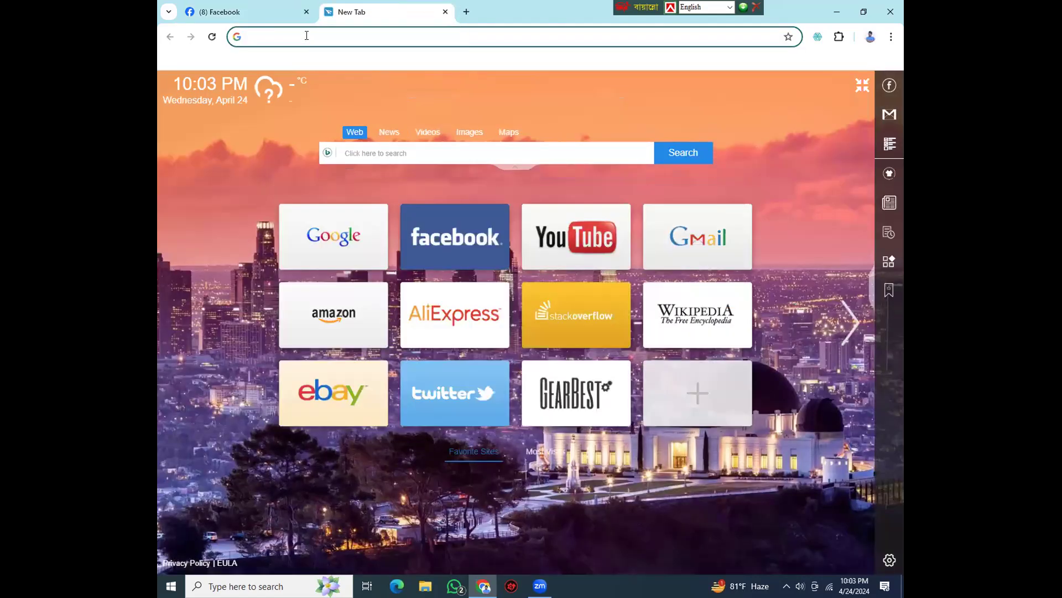
{"action": "left_click", "coordinate": [302, 36]}
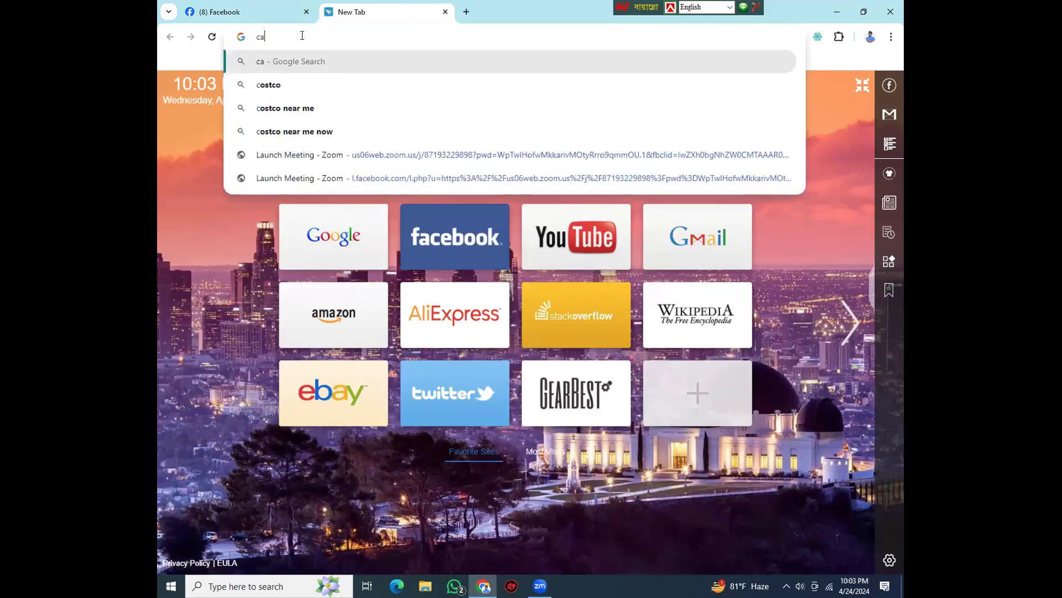
{"action": "type", "text": "canva"}
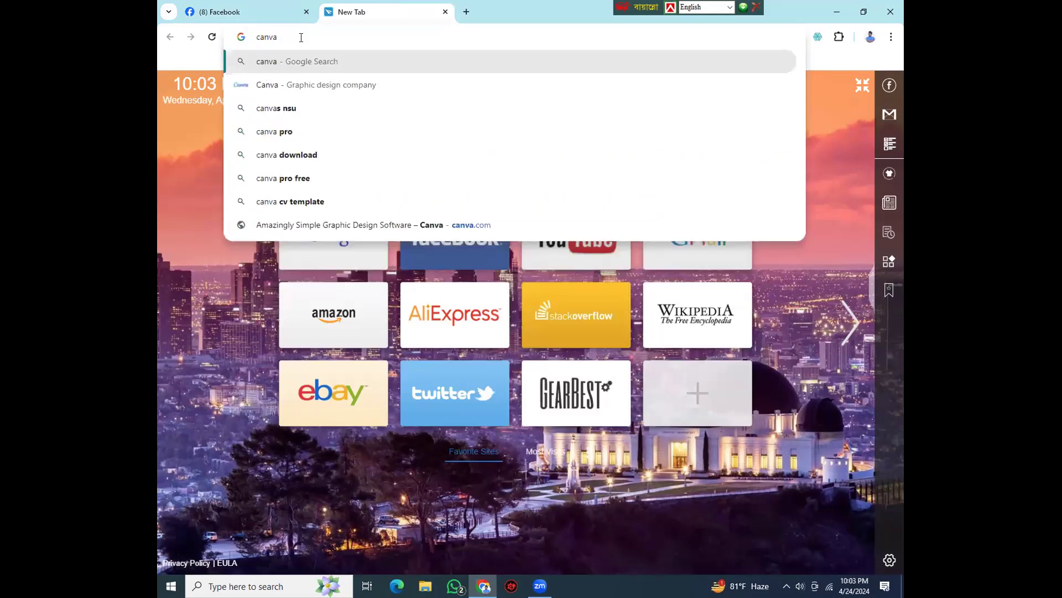
{"action": "key", "text": "Return"}
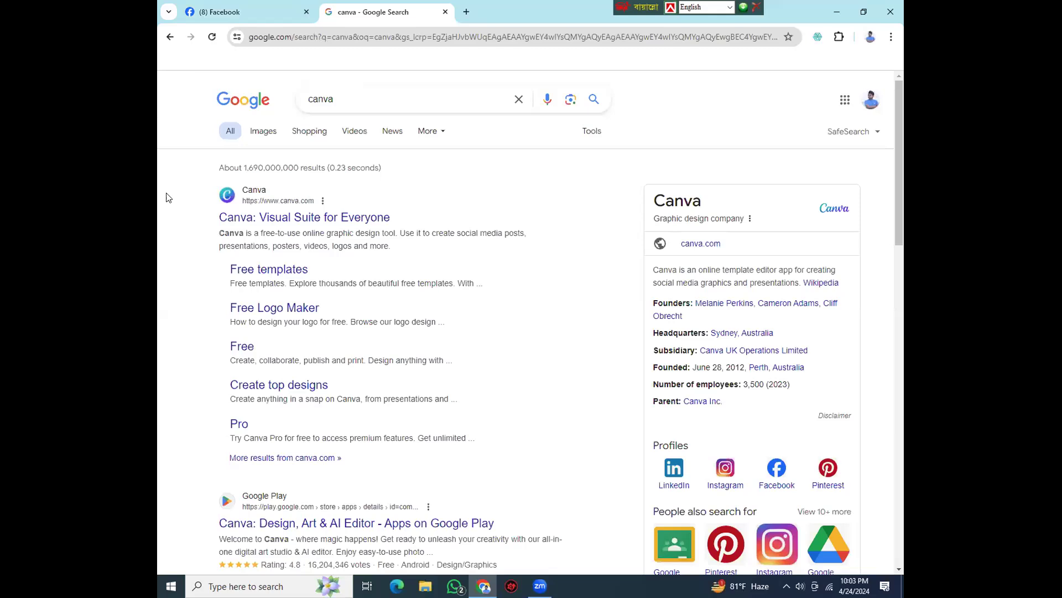
{"action": "left_click", "coordinate": [242, 222]}
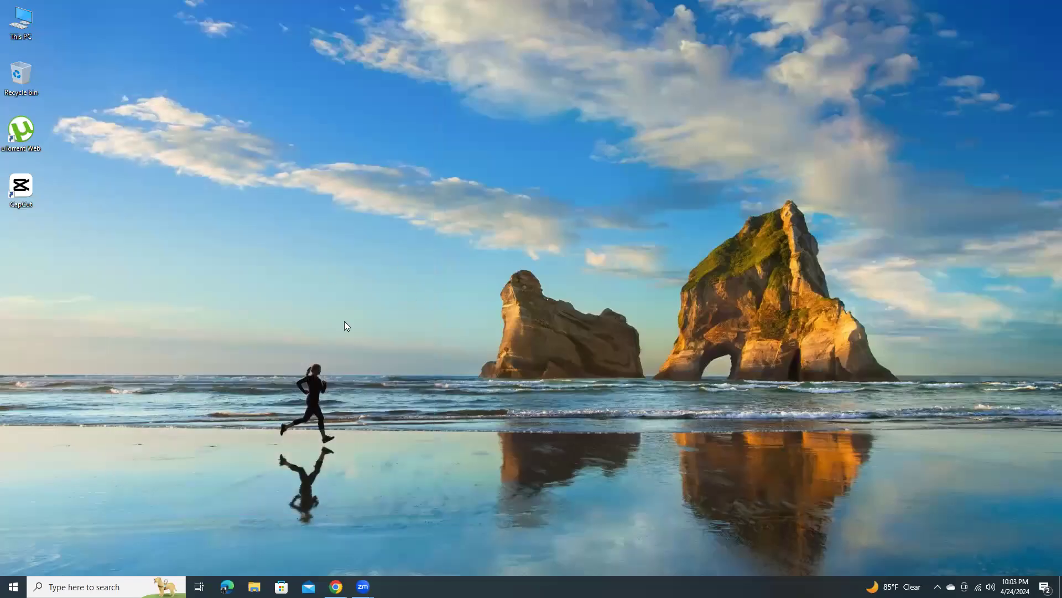
{"action": "right_click", "coordinate": [354, 326]}
{"action": "left_click", "coordinate": [382, 358]}
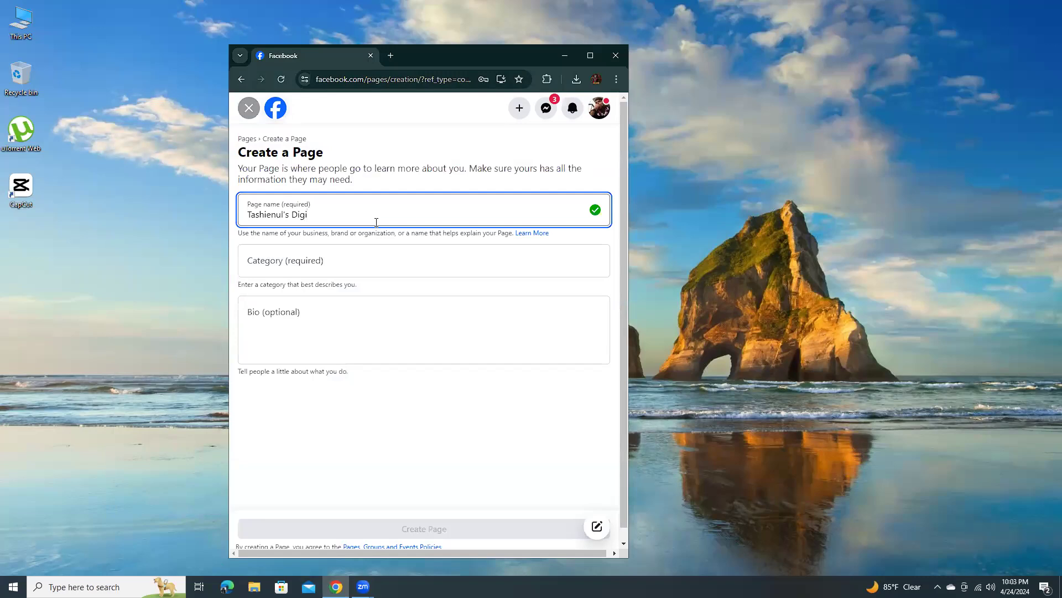
{"action": "type", "text": "tal"}
{"action": "type", "text": "madam hoisilo but current gese so"}
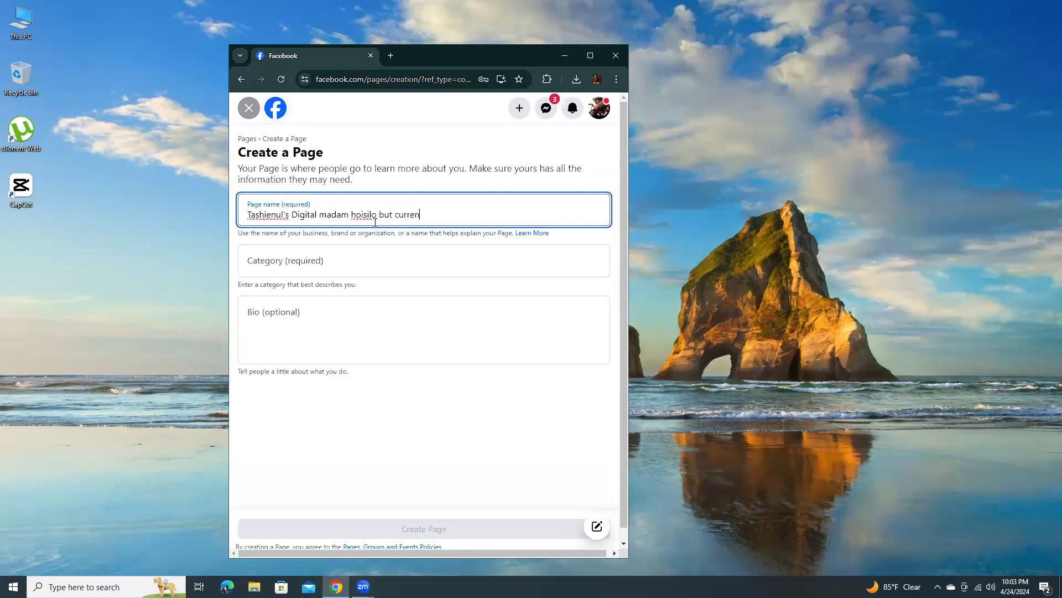
{"action": "type", "text": "b gese"}
{"action": "key", "text": "alt+Tab"}
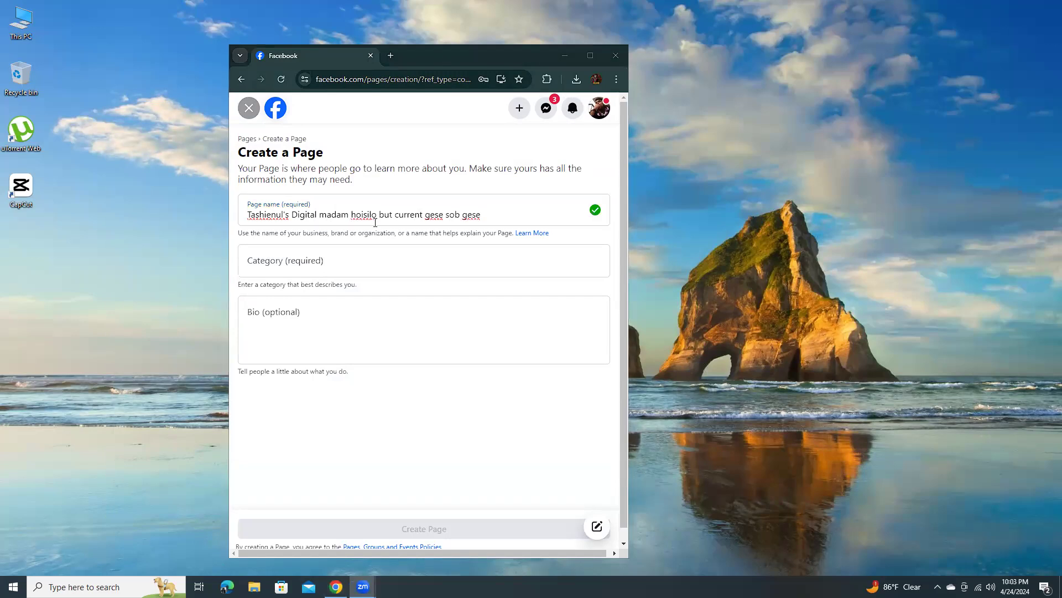
{"action": "key", "text": "alt+Tab"}
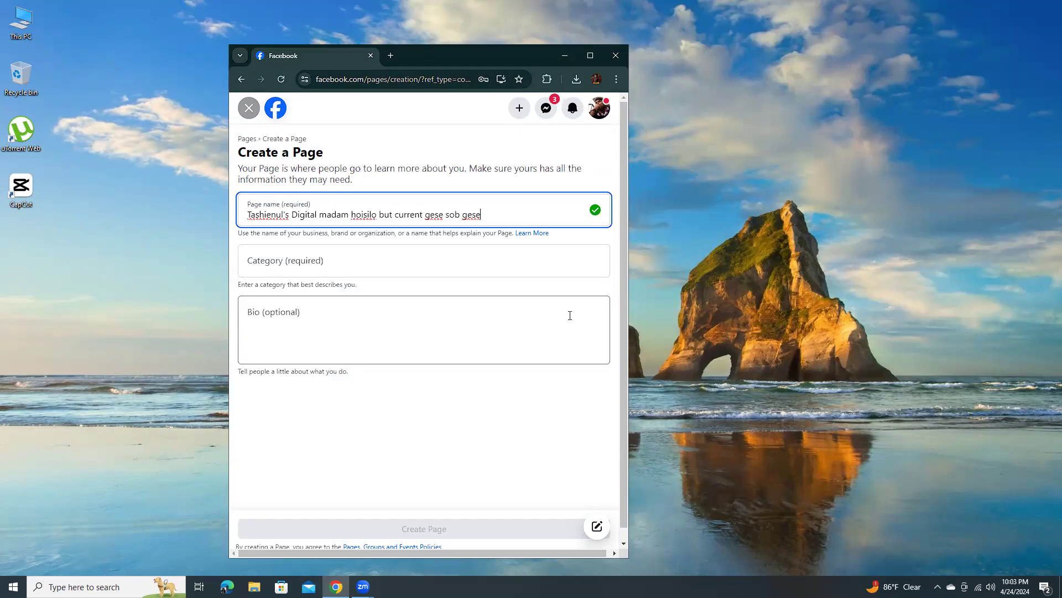
- Maximise the browser window and leave the Create a Page form, discarding its unsaved changes
{"action": "left_click", "coordinate": [586, 55]}
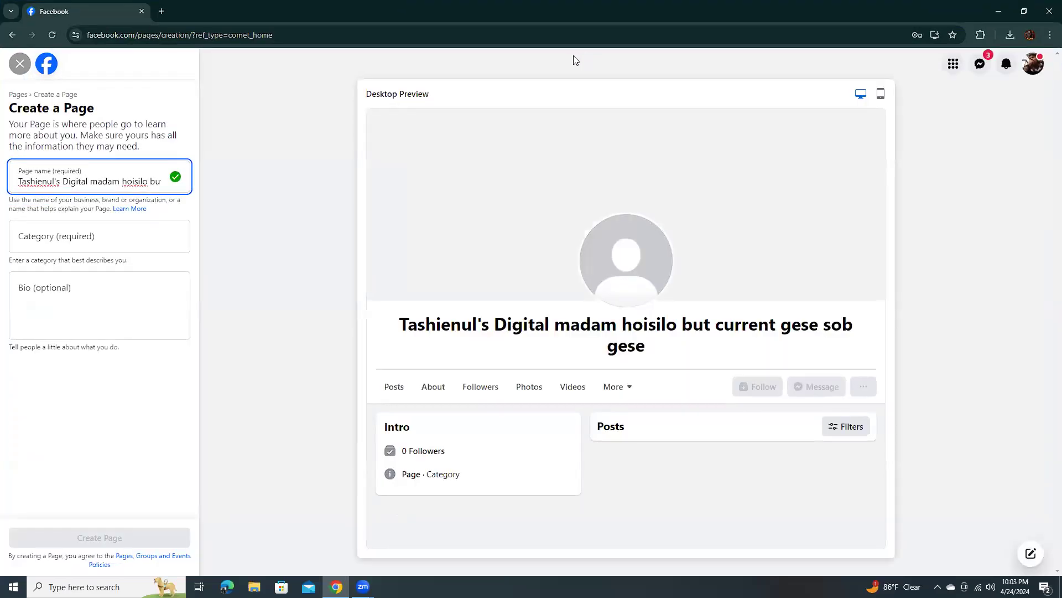
{"action": "left_click", "coordinate": [10, 36]}
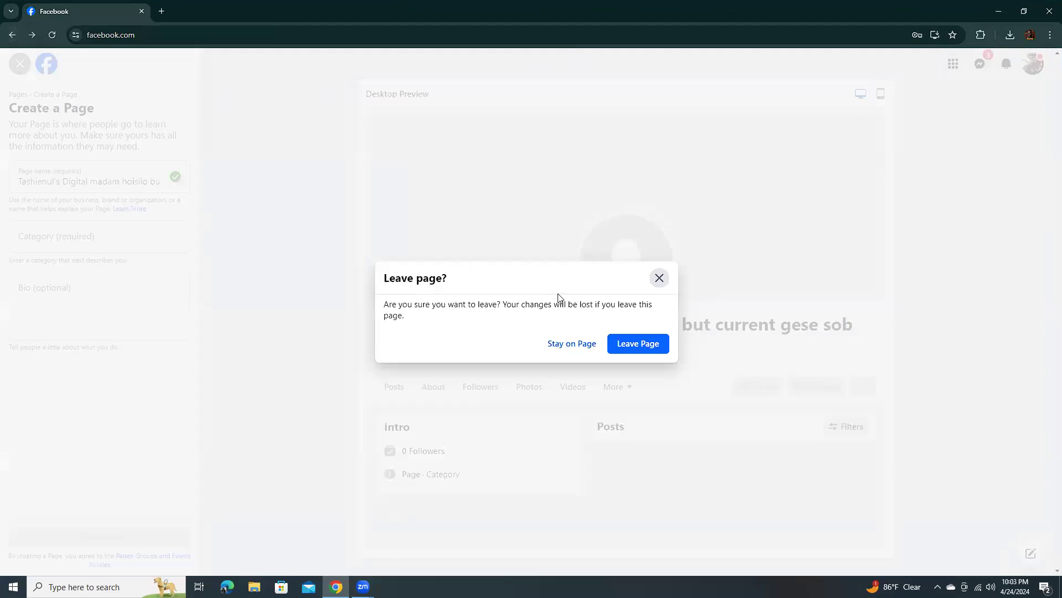
{"action": "left_click", "coordinate": [629, 346]}
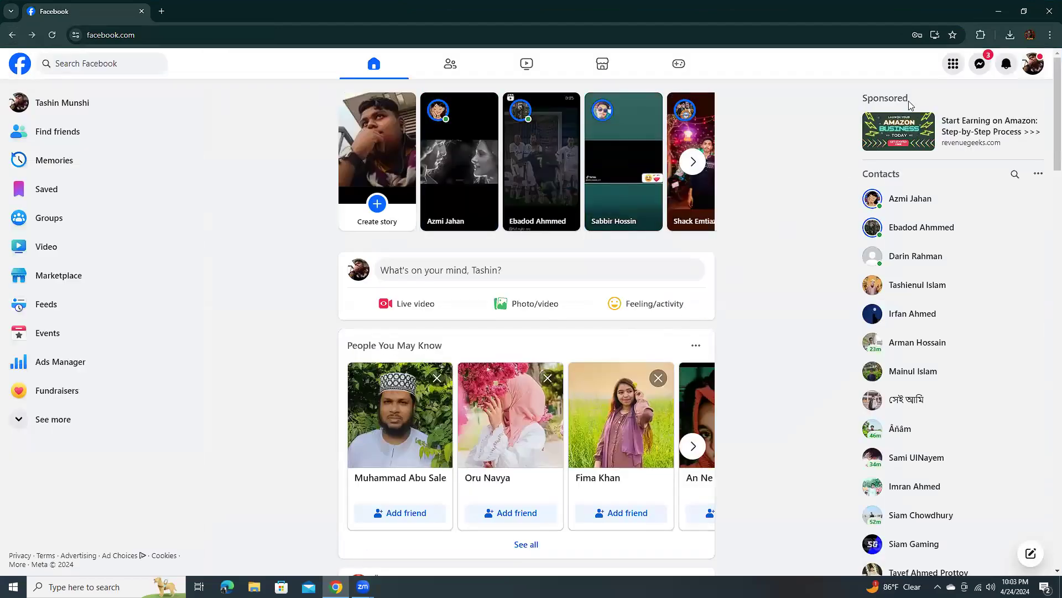
{"action": "left_click", "coordinate": [1033, 66]}
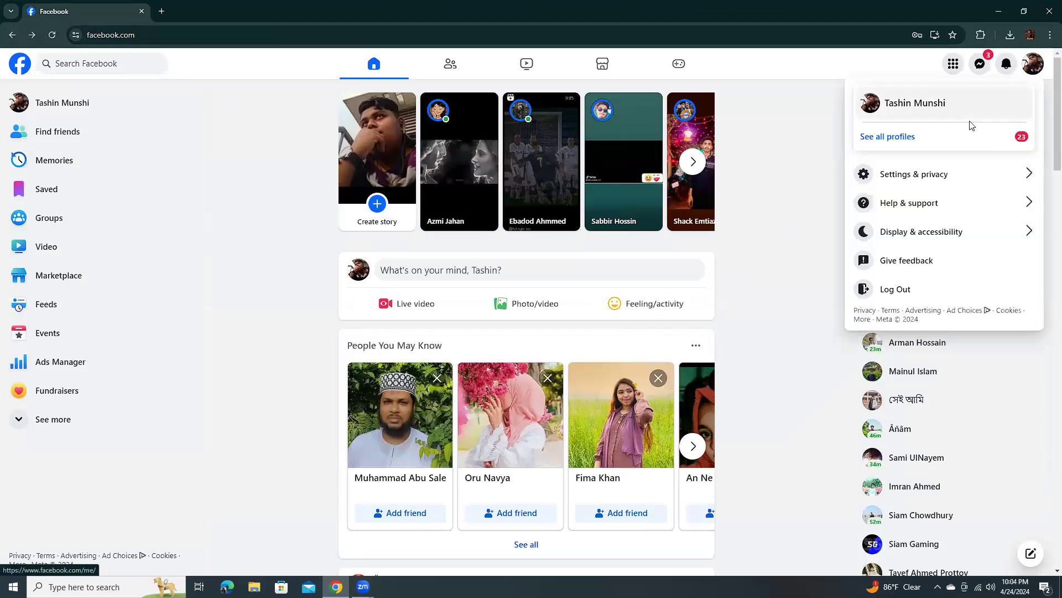
{"action": "left_click", "coordinate": [874, 139]}
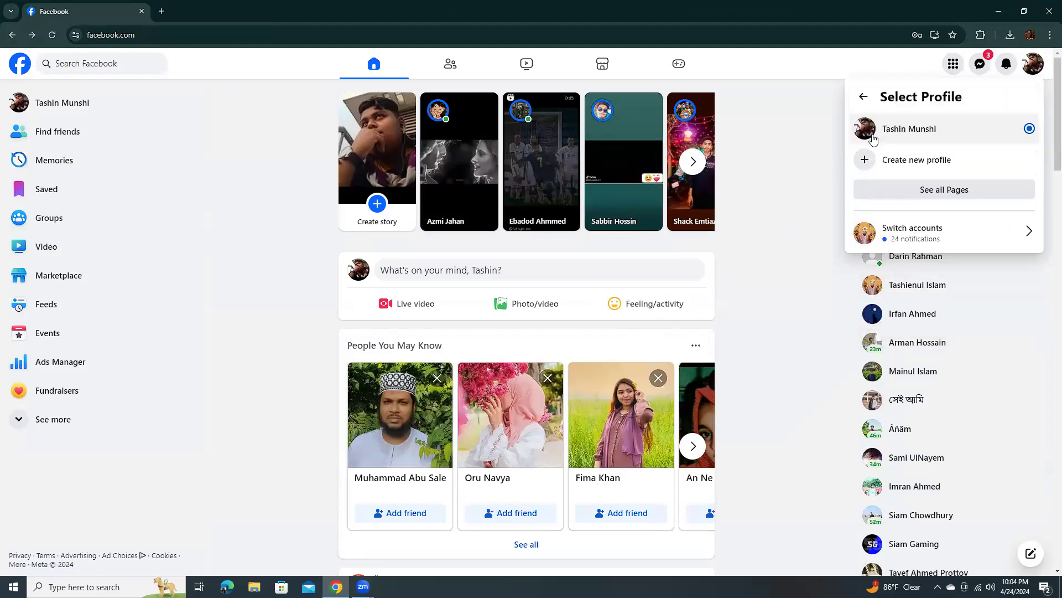
{"action": "left_click", "coordinate": [880, 191]}
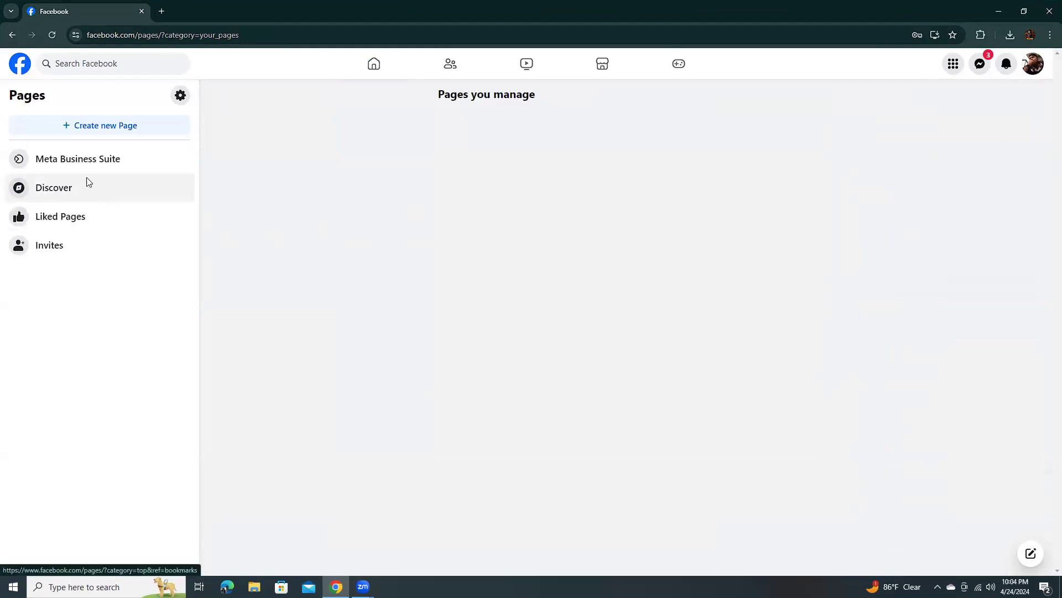
{"action": "left_click", "coordinate": [11, 38]}
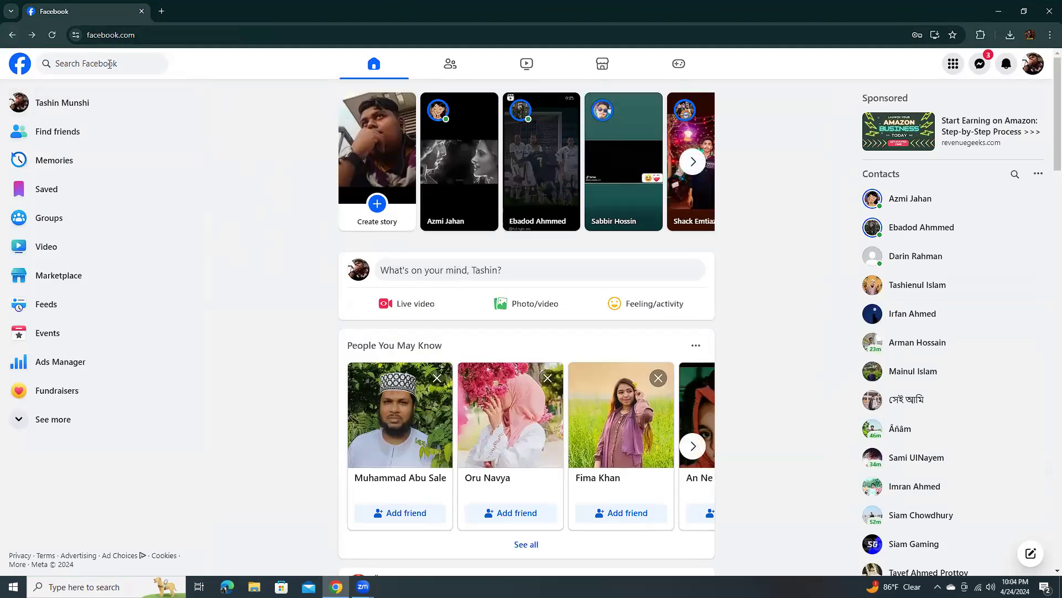
- Show all managed Pages from the account's profile selection and start creating a new Page
{"action": "left_click", "coordinate": [1034, 64]}
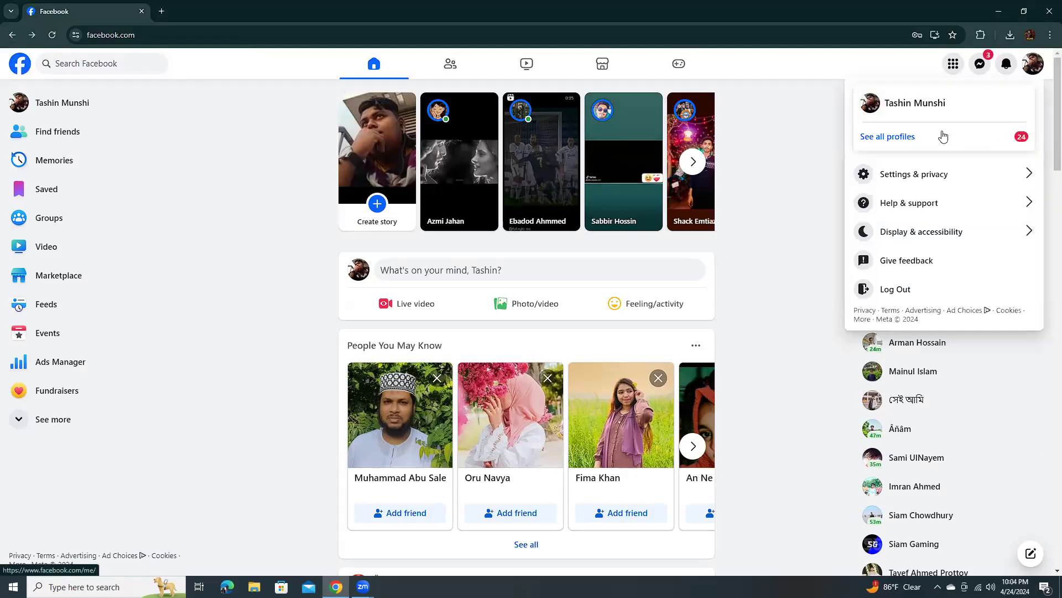
{"action": "left_click", "coordinate": [898, 136]}
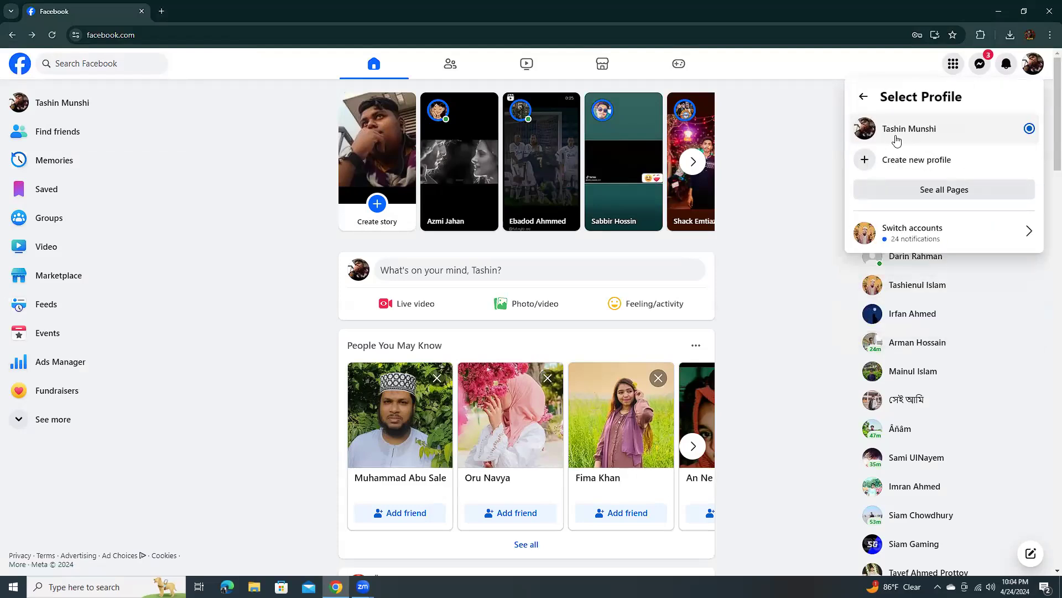
{"action": "left_click", "coordinate": [913, 200]}
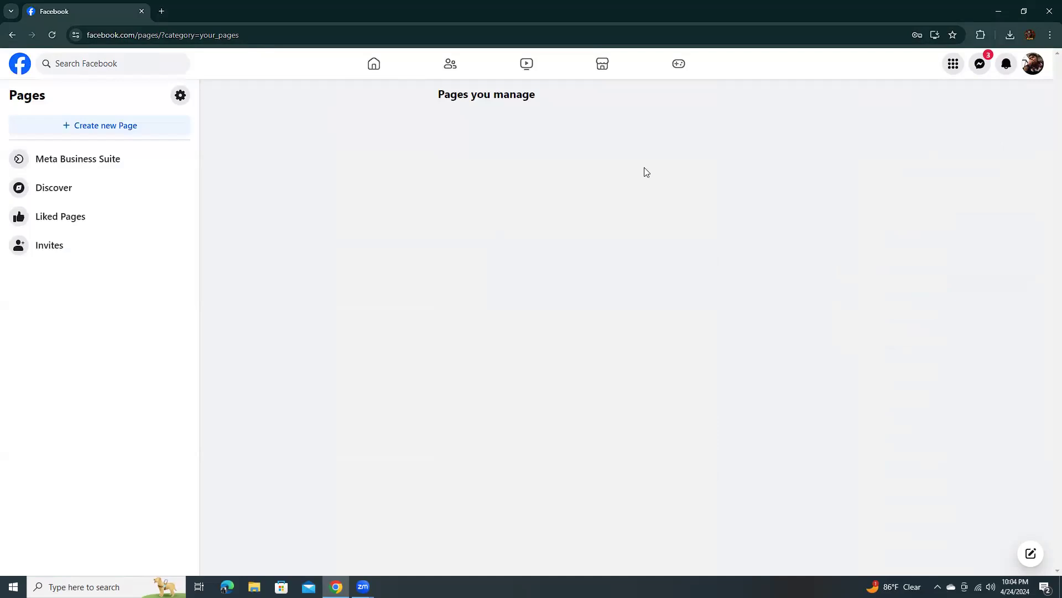
{"action": "left_click", "coordinate": [116, 127]}
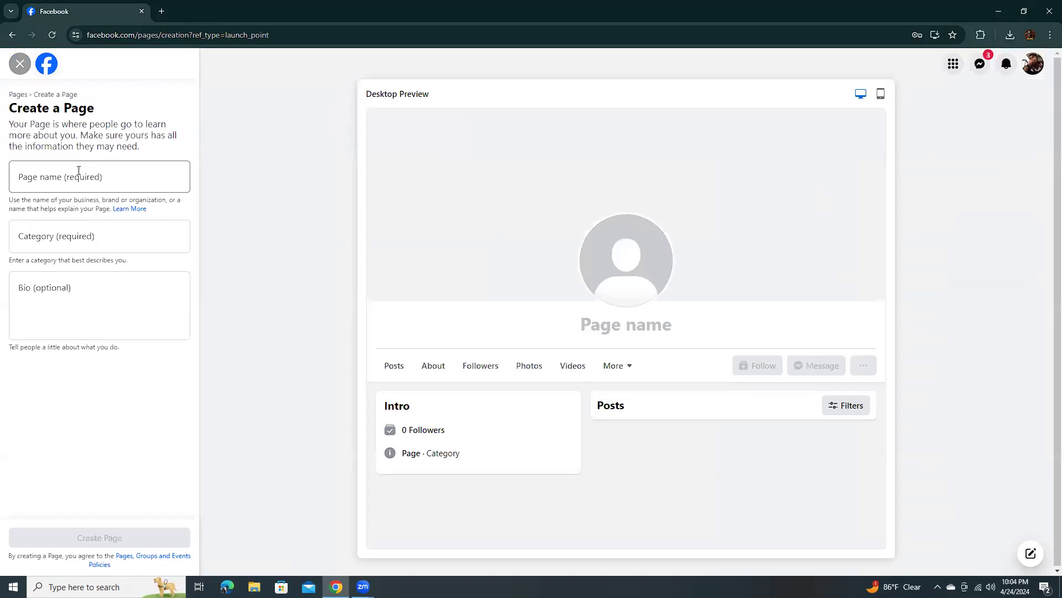
- Enter the owner's first name in possessive form as the new Page's name
{"action": "left_click", "coordinate": [63, 176]}
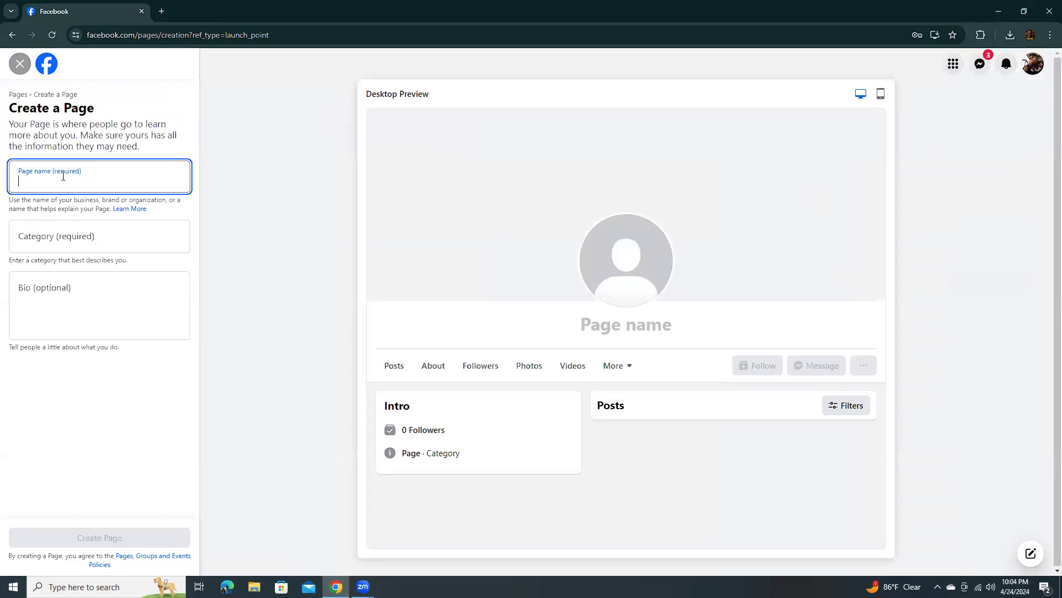
{"action": "type", "text": "Tas"}
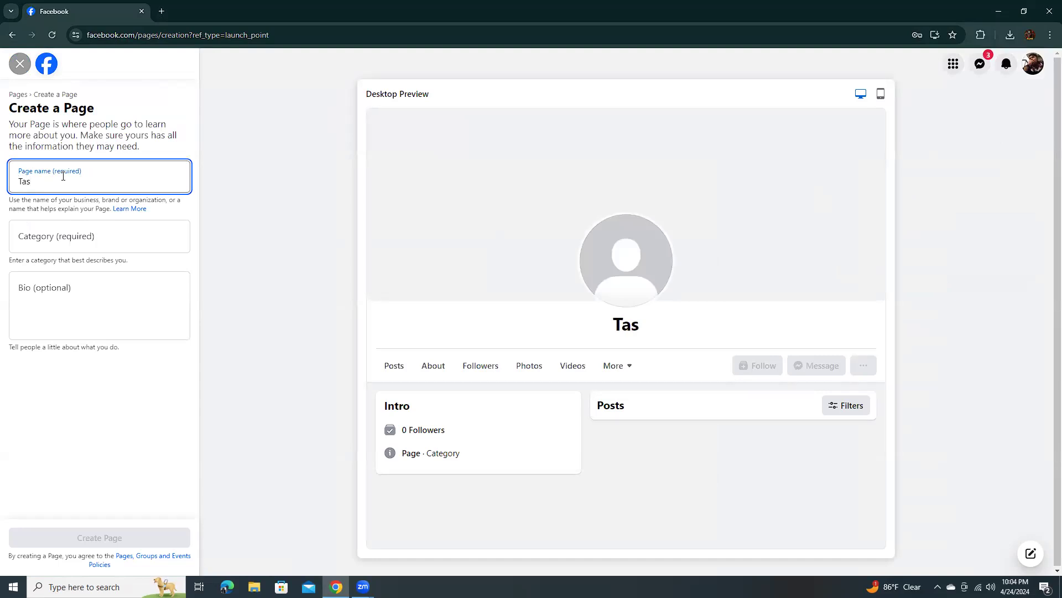
{"action": "type", "text": "hien"}
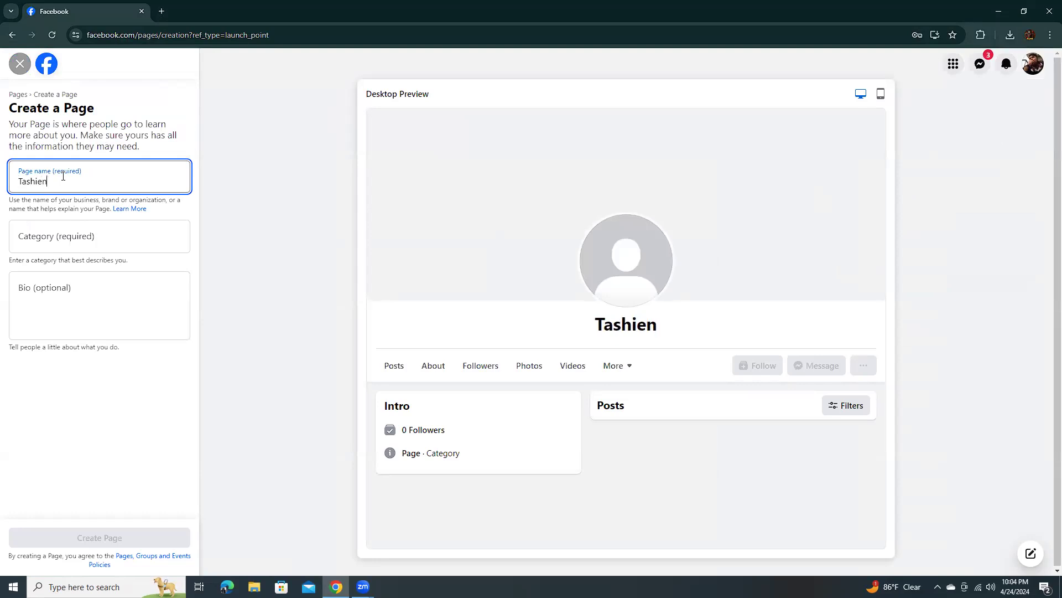
{"action": "type", "text": "'s"}
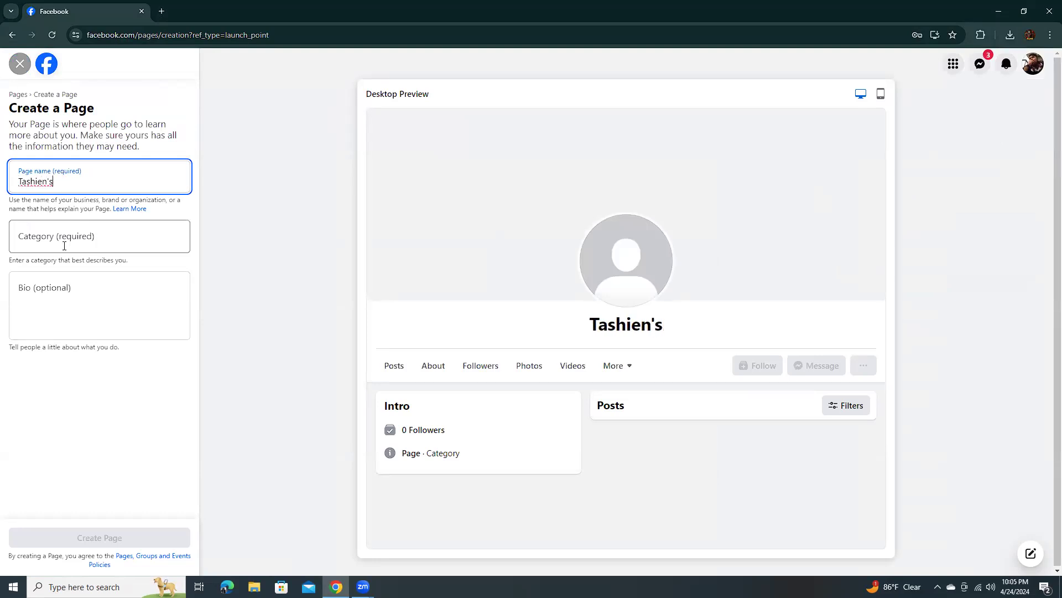
- Set the Page's category to Men's clothing store and create the Page
{"action": "left_click", "coordinate": [74, 237]}
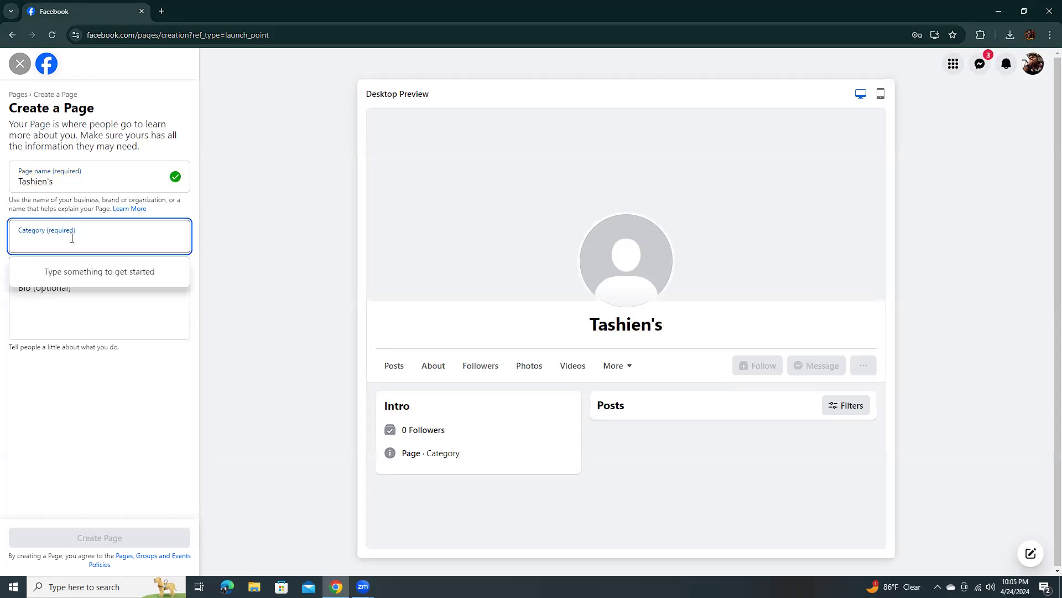
{"action": "type", "text": "Clo"}
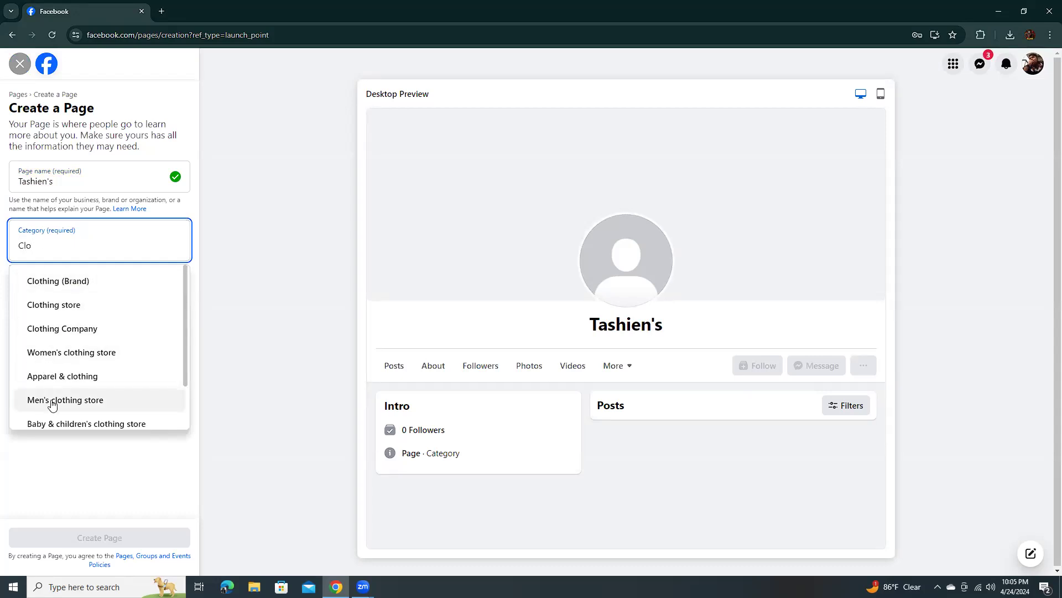
{"action": "left_click", "coordinate": [51, 401]}
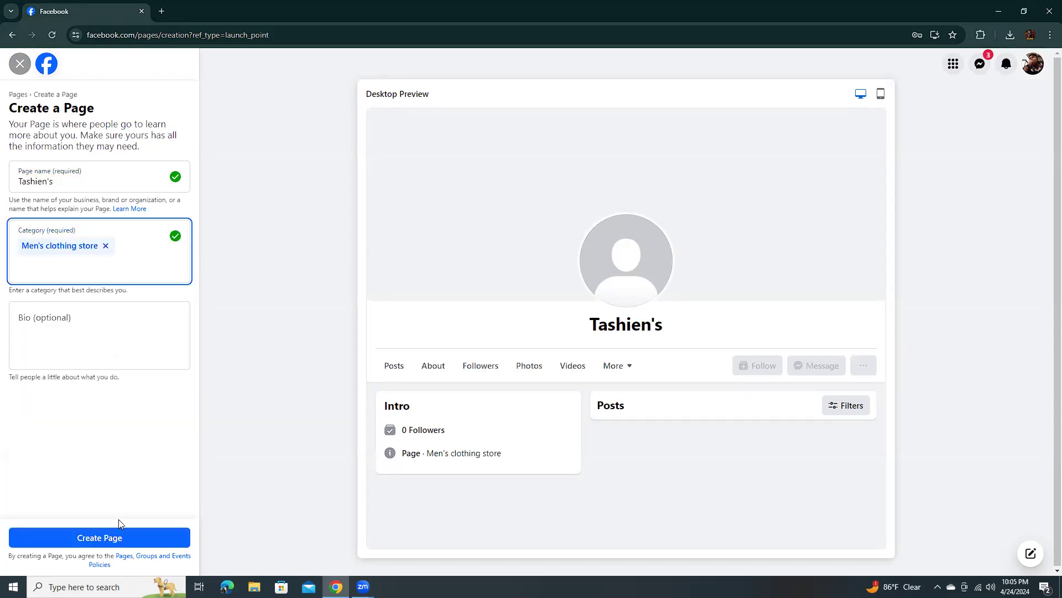
{"action": "left_click", "coordinate": [94, 535]}
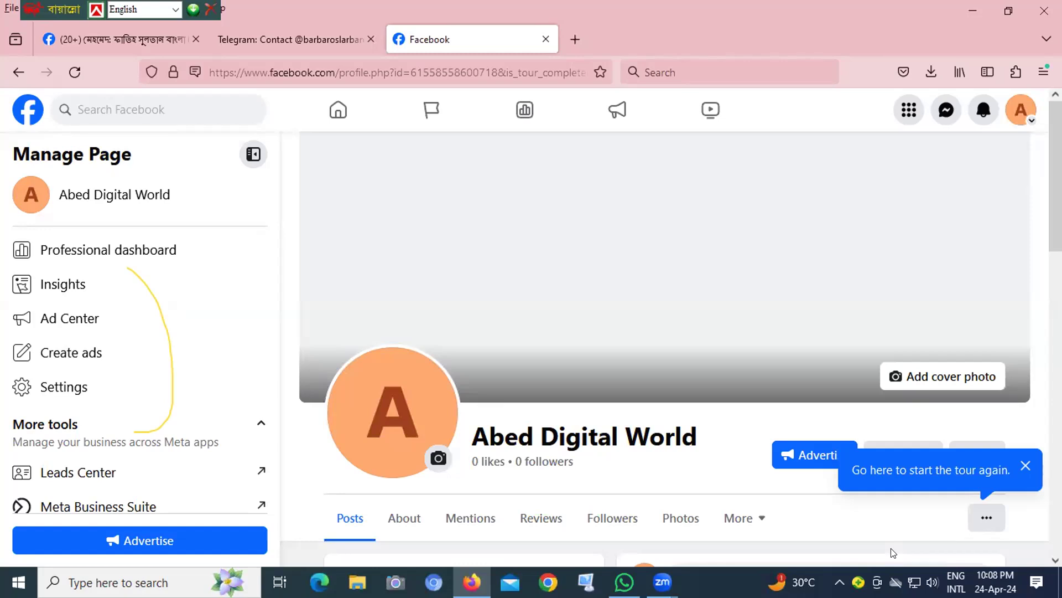
{"action": "scroll", "coordinate": [891, 552], "scroll_direction": "down", "scroll_amount": 1}
{"action": "left_click_drag", "start_coordinate": [1056, 200], "coordinate": [1056, 198]}
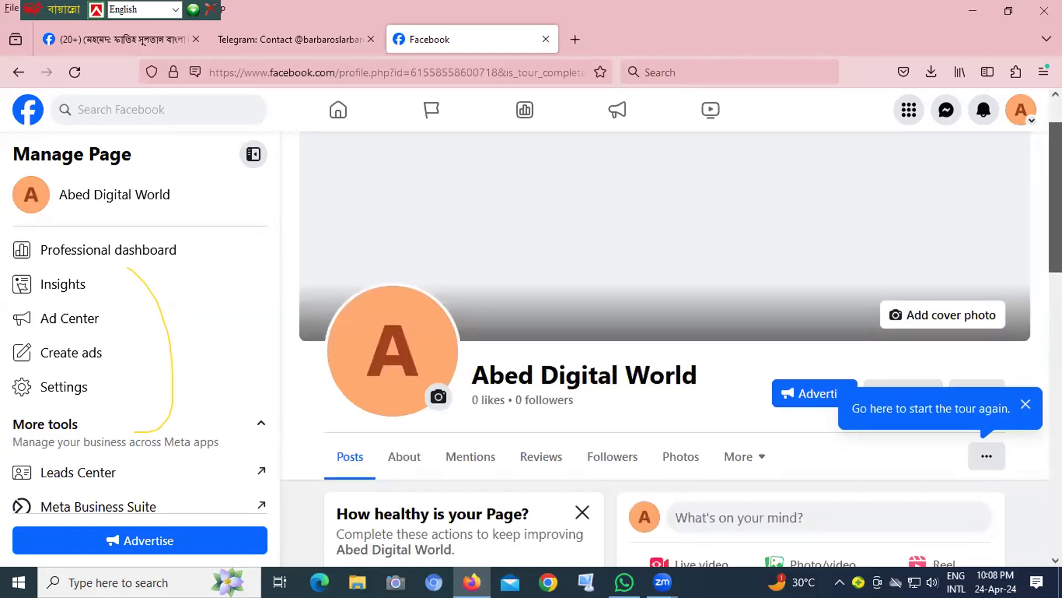
{"action": "scroll", "coordinate": [995, 176], "scroll_direction": "up", "scroll_amount": 1}
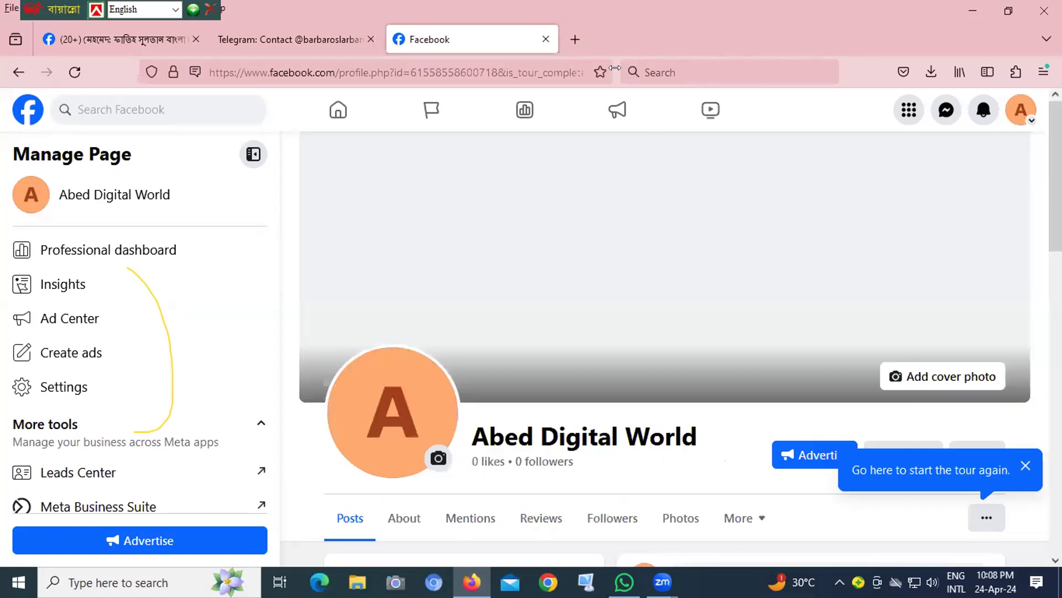
- Open the Canva website in a new browser tab
{"action": "left_click", "coordinate": [575, 38]}
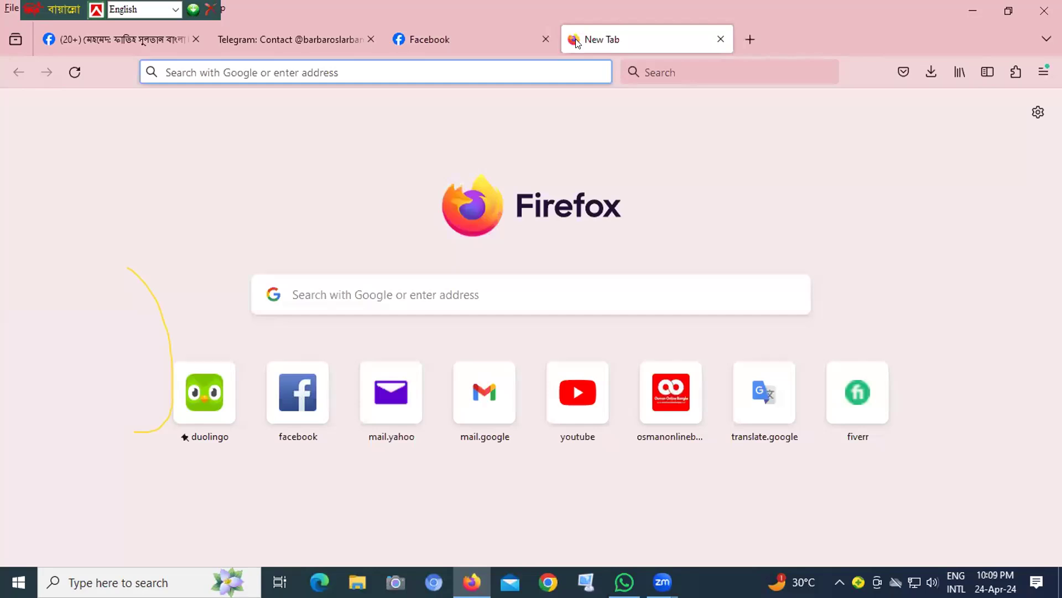
{"action": "left_click", "coordinate": [405, 67]}
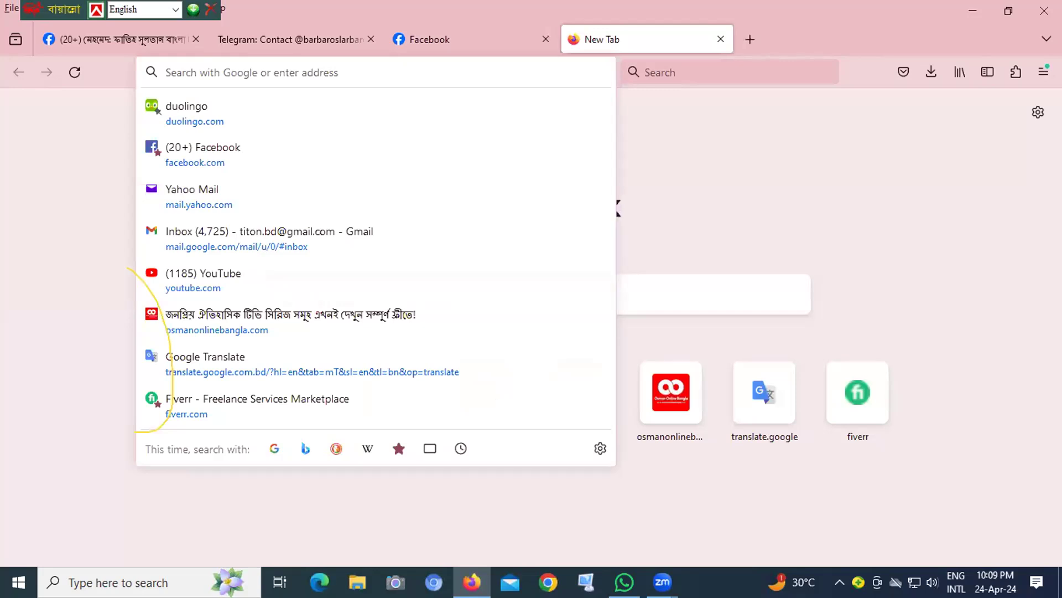
{"action": "type", "text": "canva.com/"}
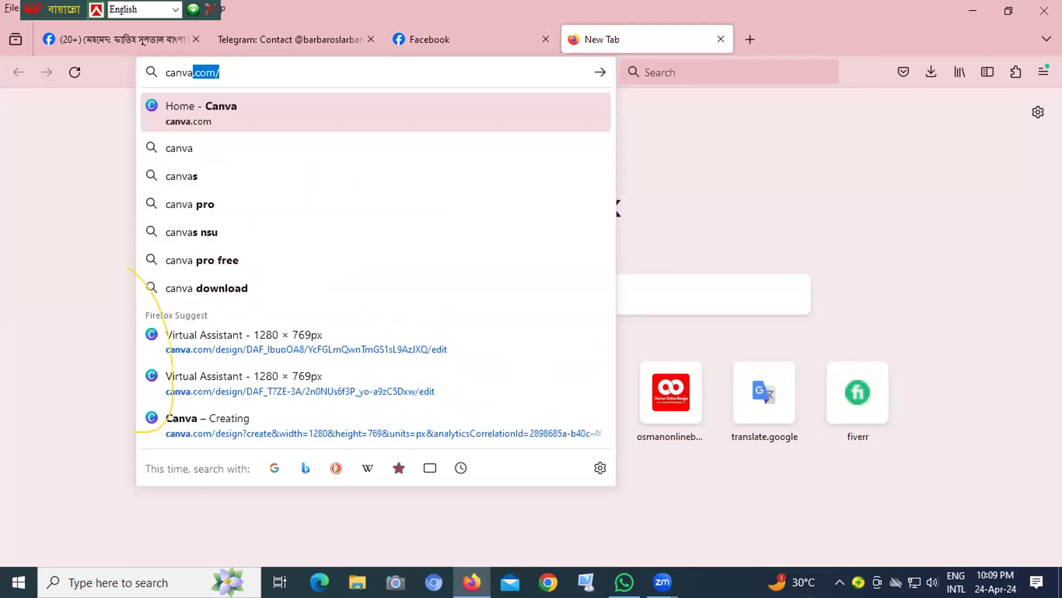
{"action": "key", "text": "Return"}
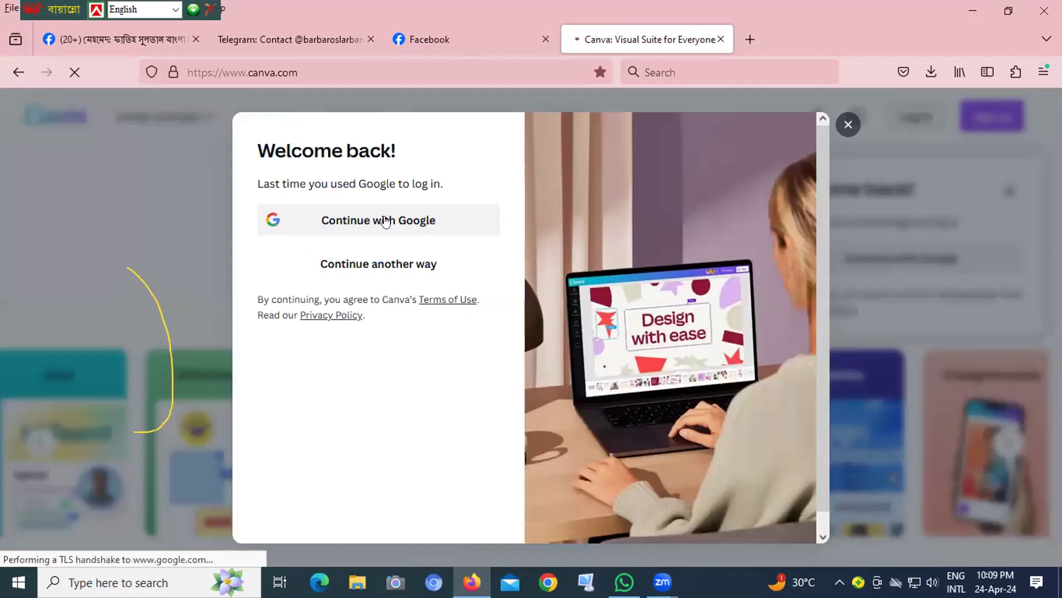
- Log in to Canva with the saved Google account and approve the sign-in
{"action": "left_click", "coordinate": [387, 221]}
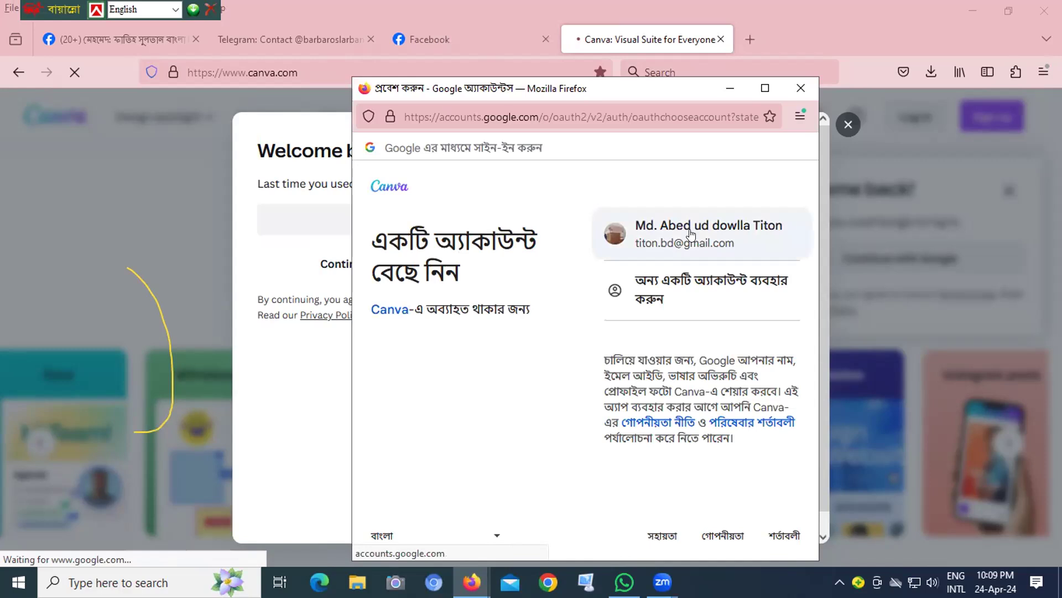
{"action": "left_click", "coordinate": [691, 235]}
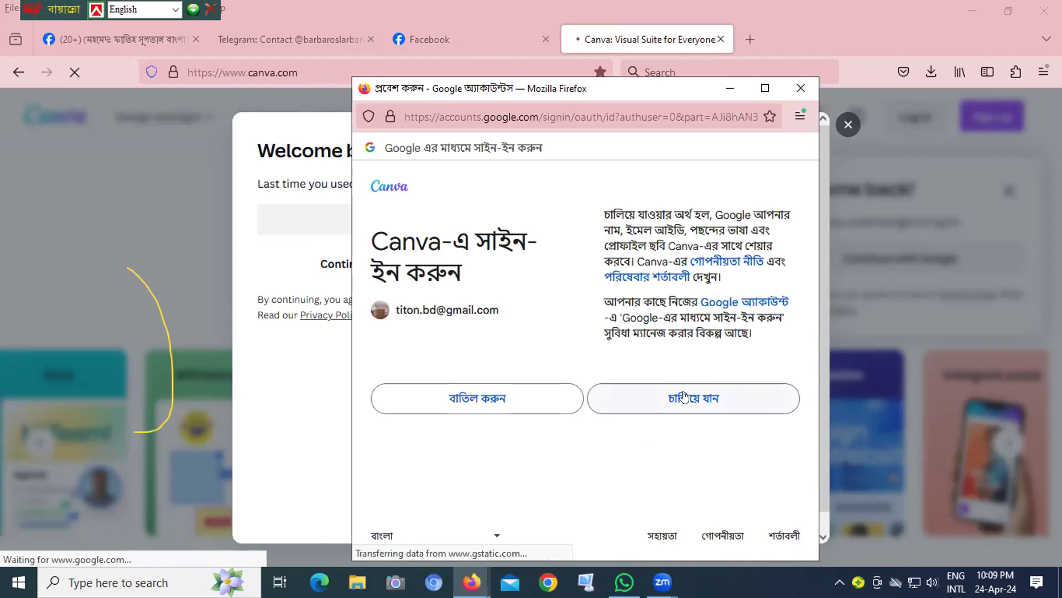
{"action": "left_click", "coordinate": [696, 397]}
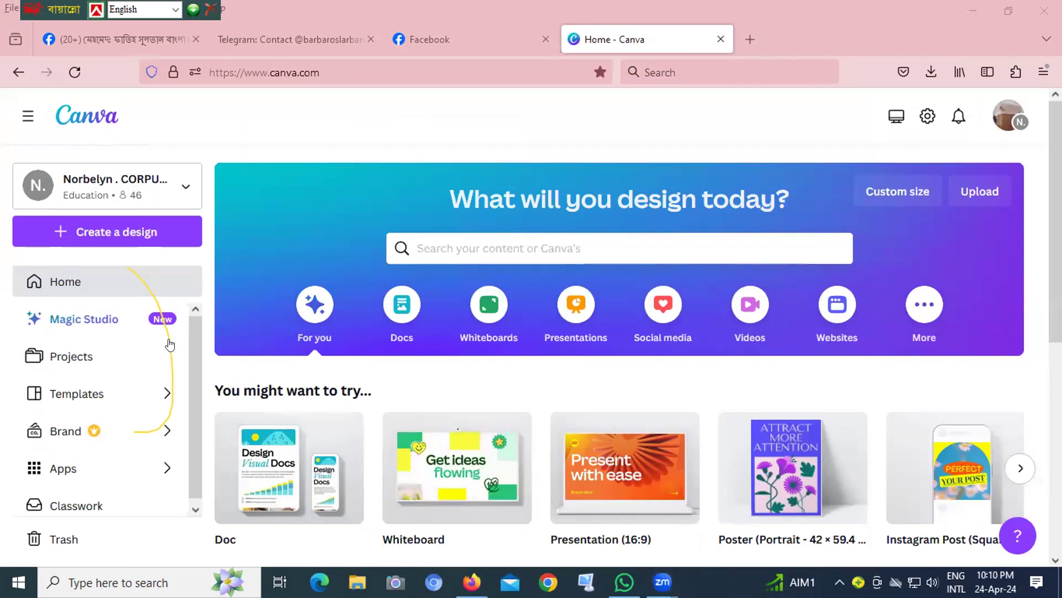
- Enter a custom width of 500 px, create a new design from the suggested Logo size, and dismiss the CCleaner notification
{"action": "left_click", "coordinate": [900, 193]}
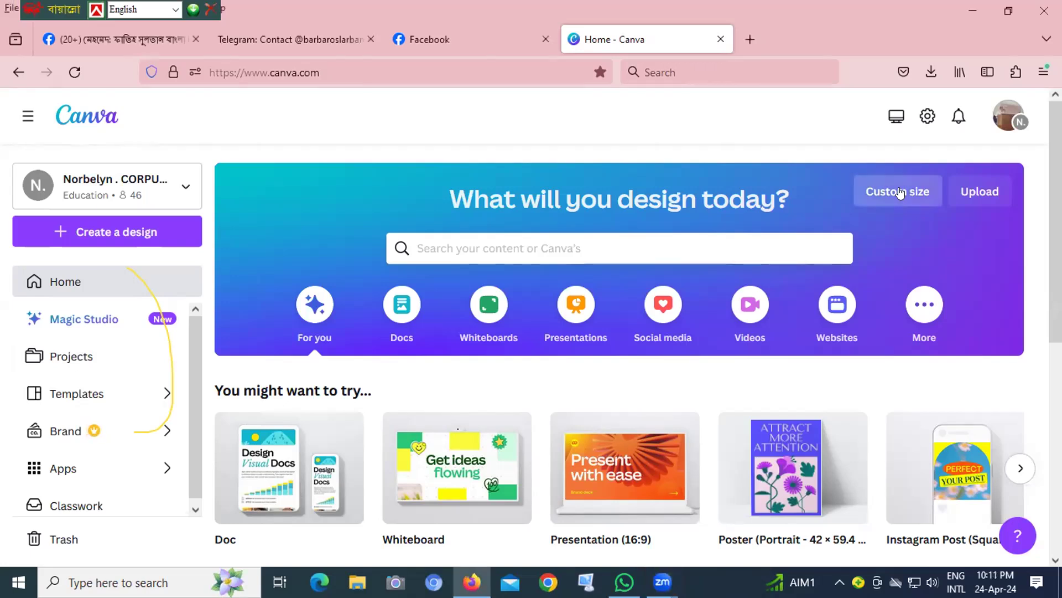
{"action": "left_click", "coordinate": [900, 193]}
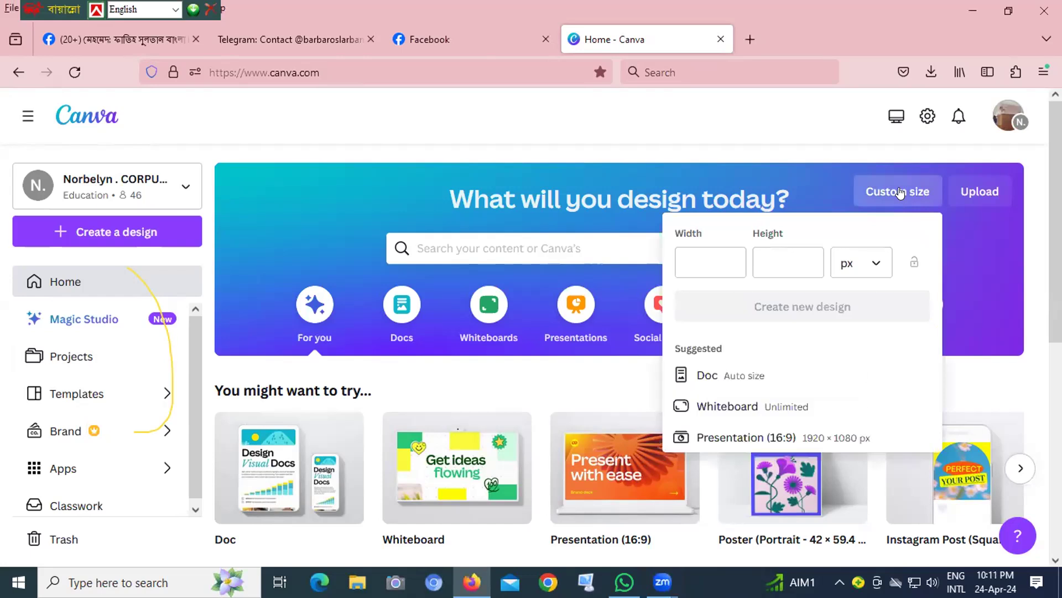
{"action": "left_click", "coordinate": [719, 260]}
{"action": "left_click", "coordinate": [717, 260]}
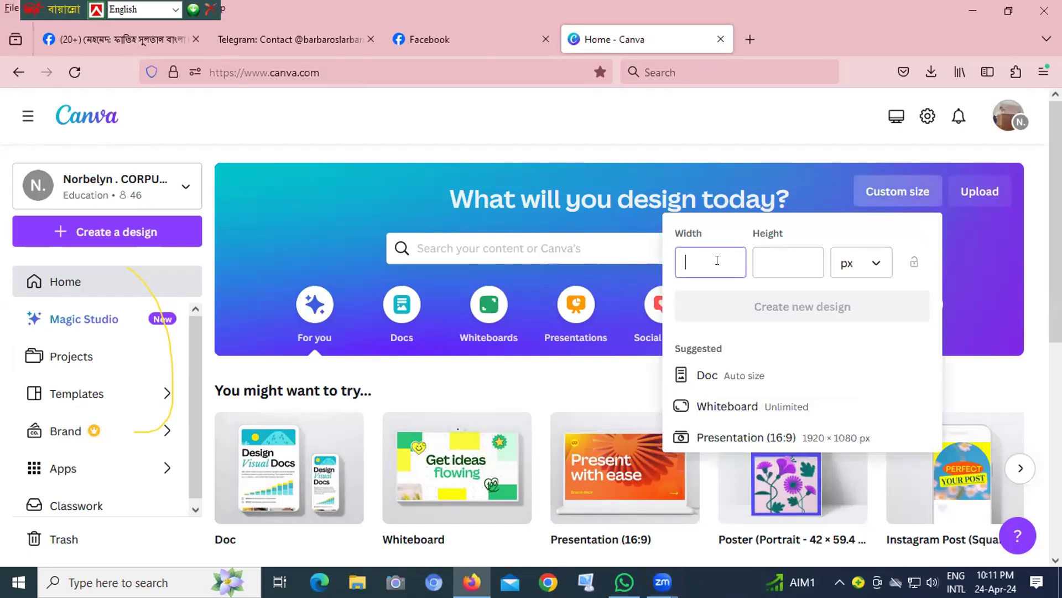
{"action": "type", "text": "500"}
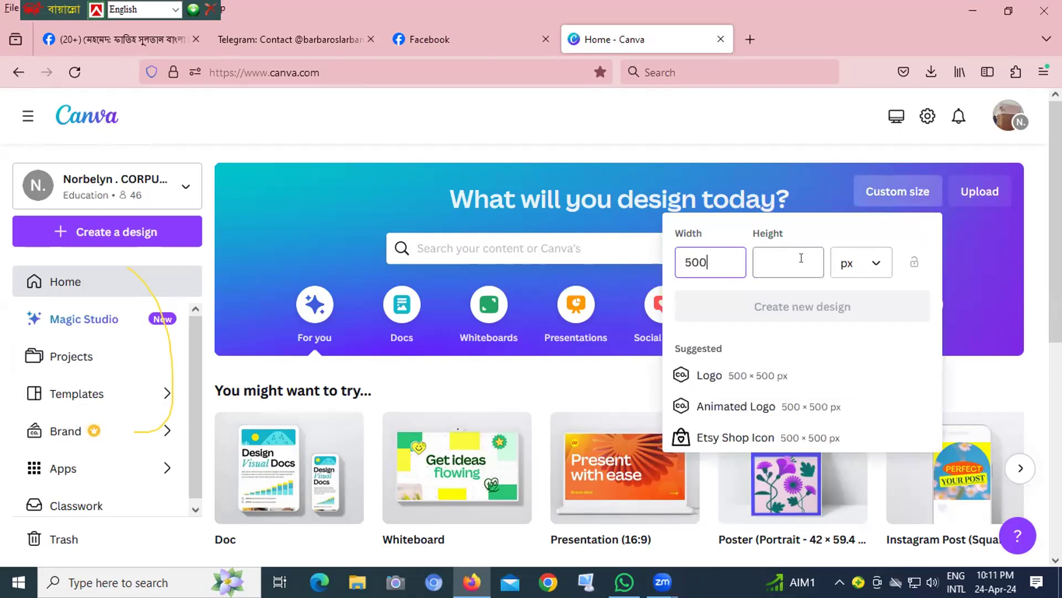
{"action": "key", "text": "Tab"}
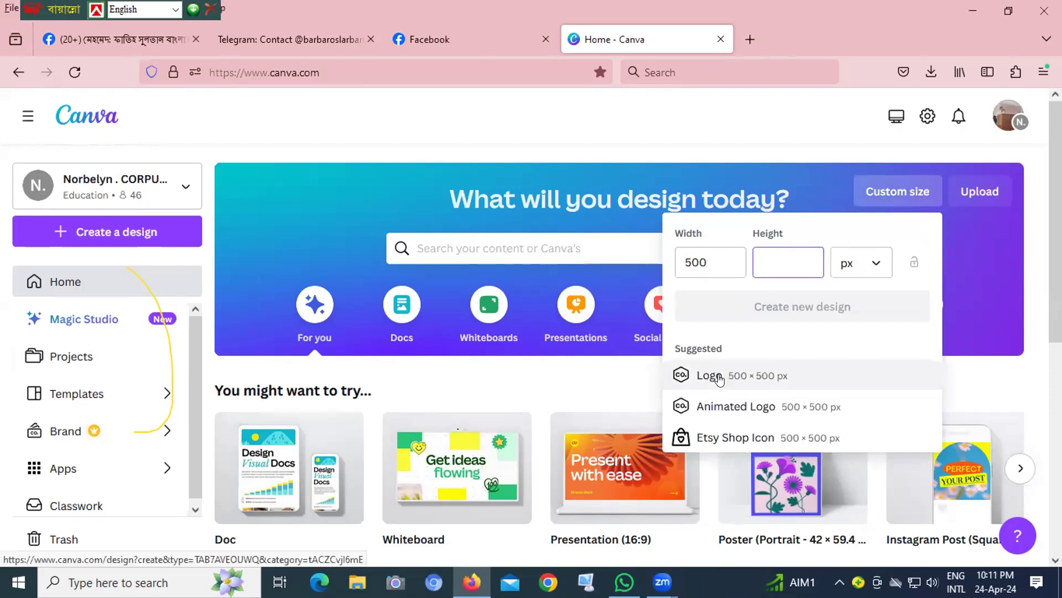
{"action": "left_click", "coordinate": [709, 375]}
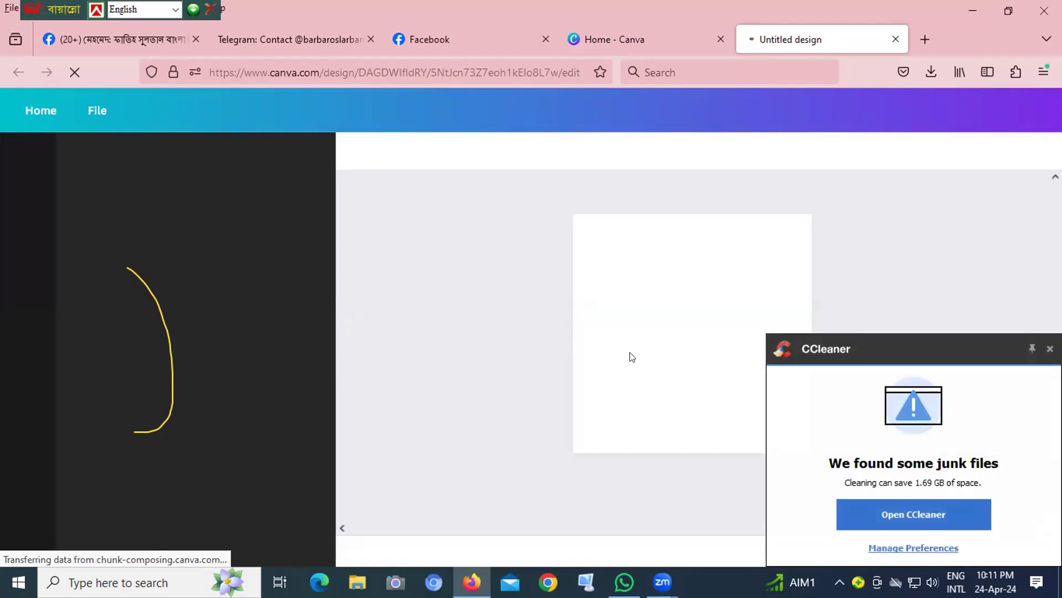
{"action": "left_click", "coordinate": [1049, 349]}
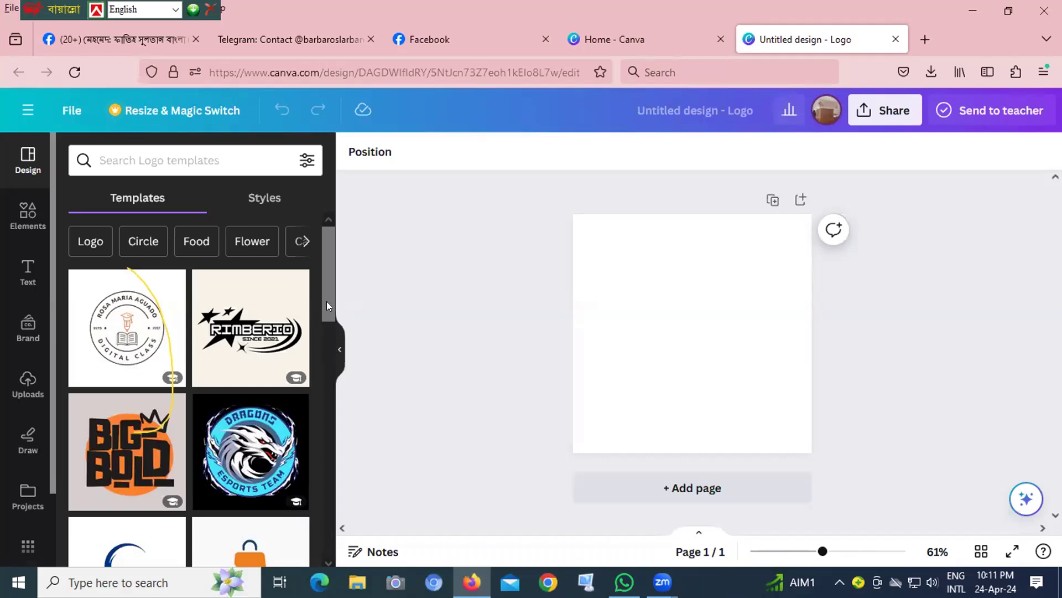
- Browse the logo templates and apply the Simple Circular Badge Education Logo to the blank page
{"action": "scroll", "coordinate": [328, 300], "scroll_direction": "down", "scroll_amount": 3}
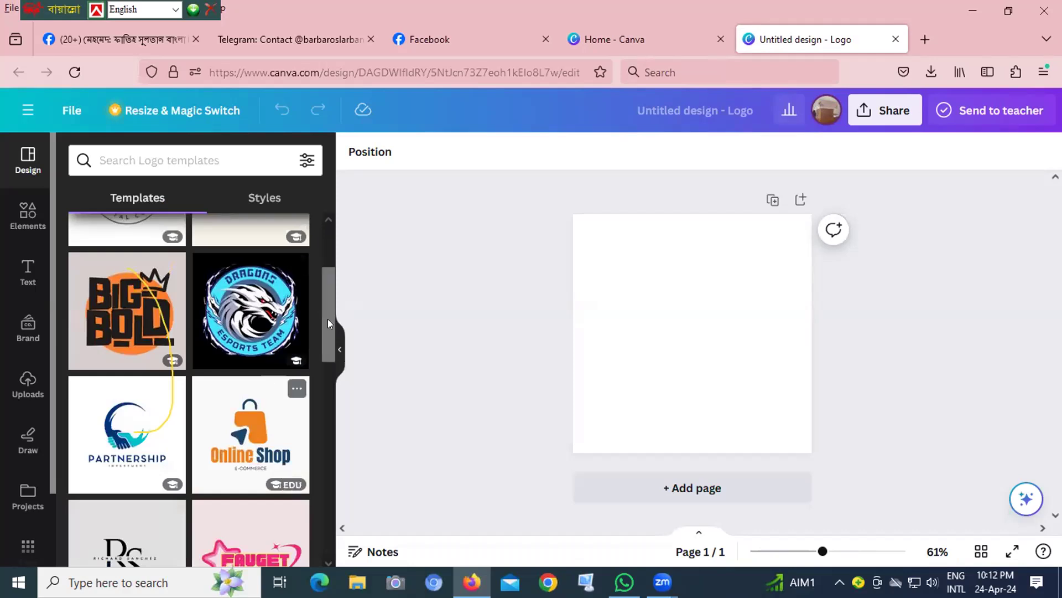
{"action": "scroll", "coordinate": [338, 244], "scroll_direction": "up", "scroll_amount": 3}
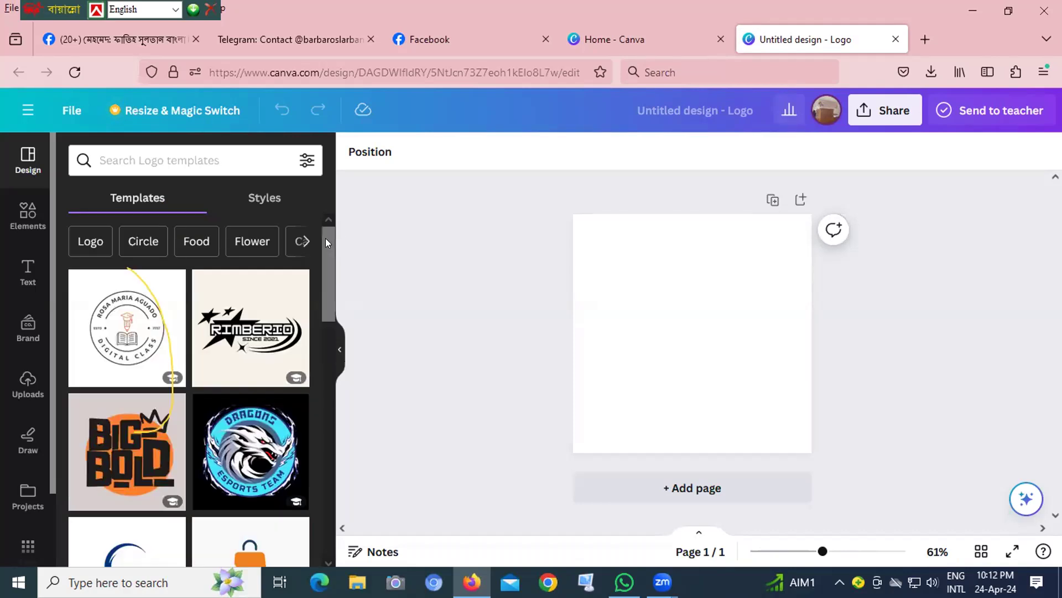
{"action": "left_click", "coordinate": [118, 324]}
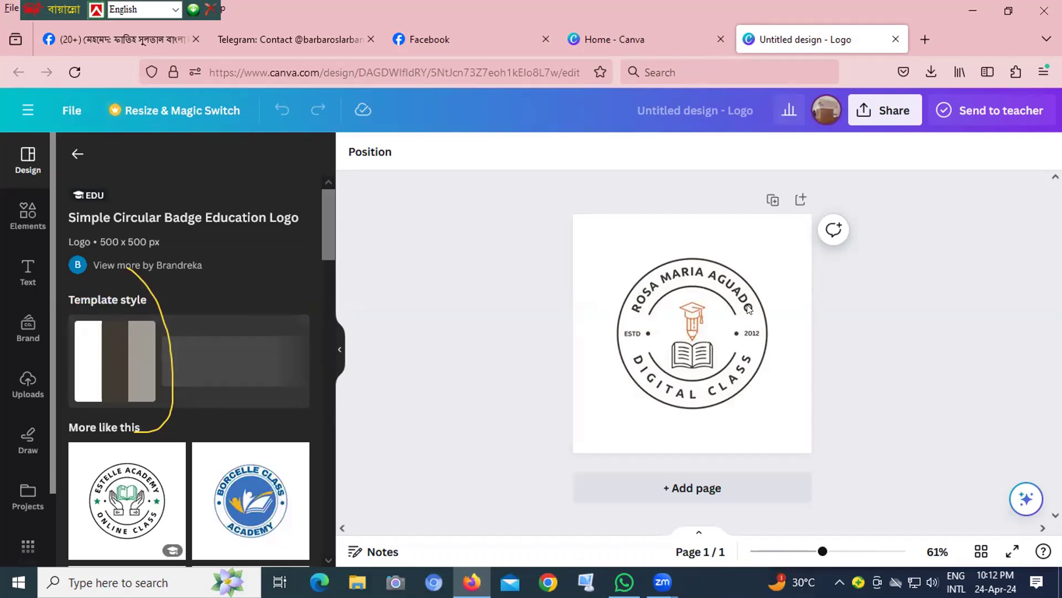
- Edit the badge's upper curved text, adding the owner's first name in possessive form at the end
{"action": "left_click", "coordinate": [749, 307]}
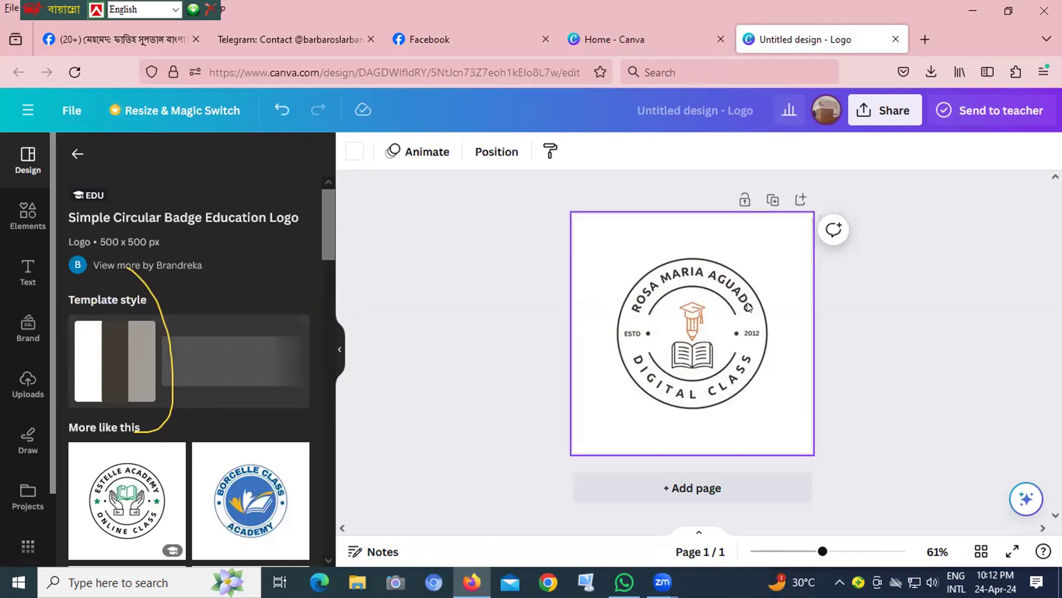
{"action": "left_click", "coordinate": [743, 308]}
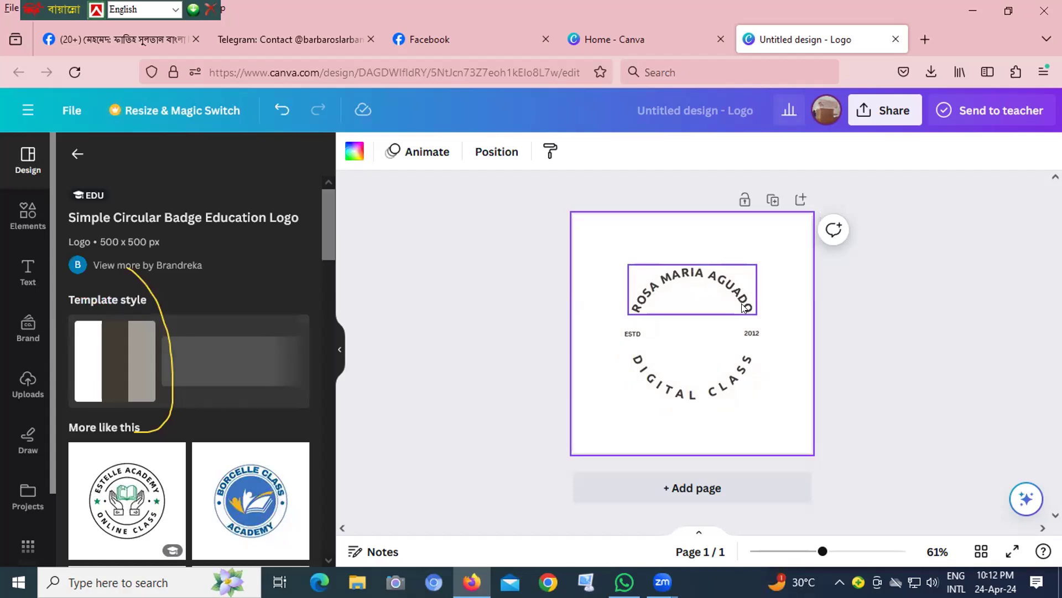
{"action": "left_click", "coordinate": [743, 307]}
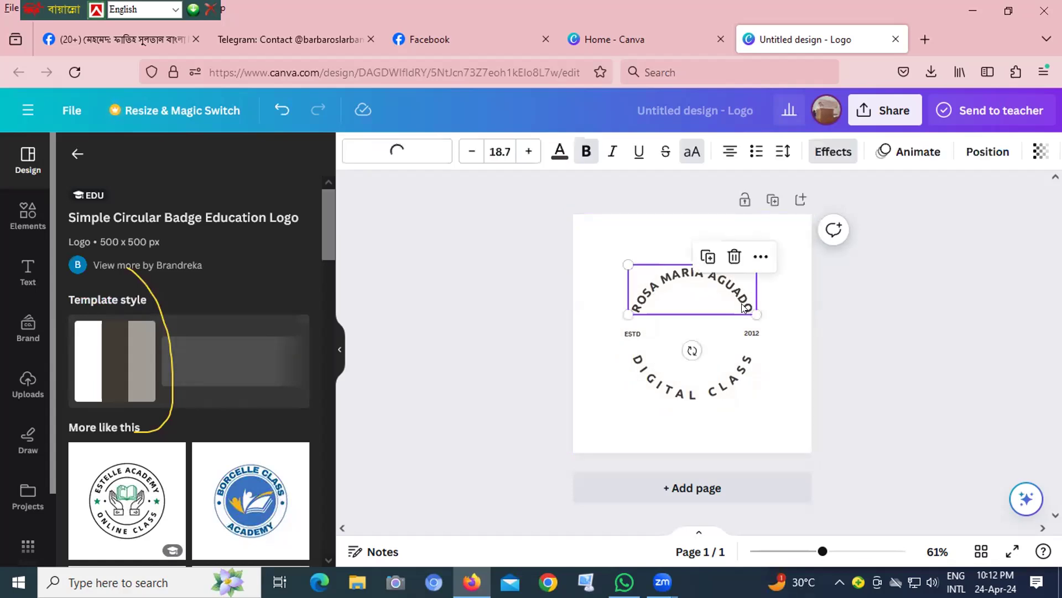
{"action": "left_click", "coordinate": [744, 308]}
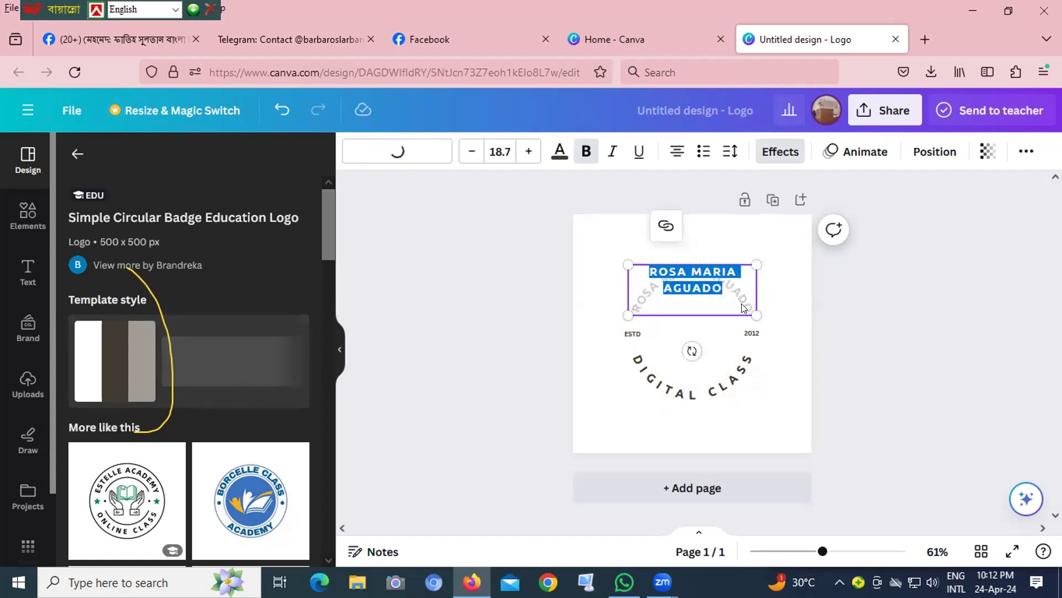
{"action": "left_click", "coordinate": [742, 307]}
{"action": "key", "text": "BackSpace"}
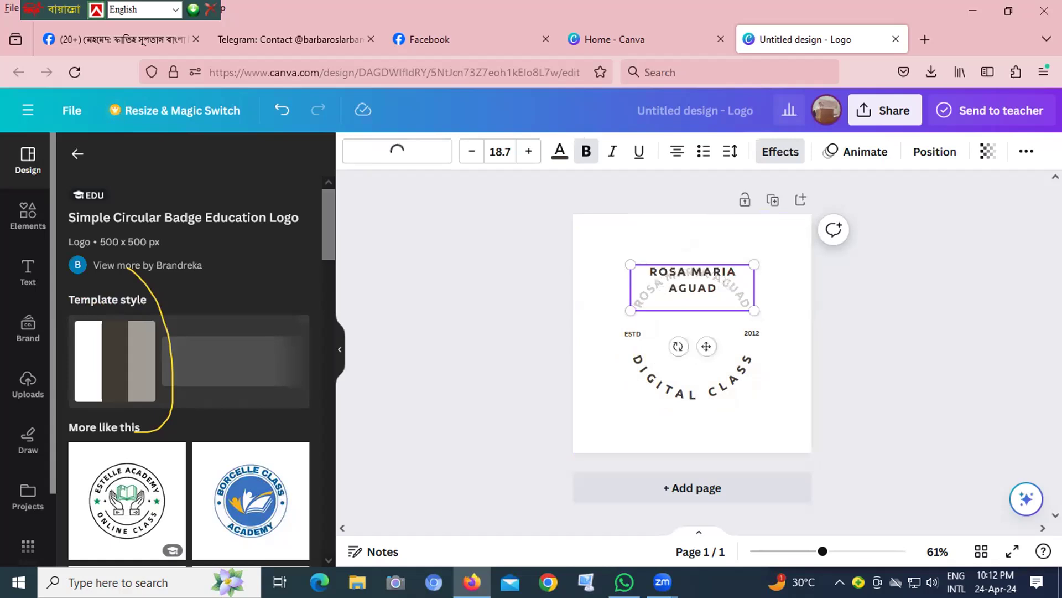
{"action": "type", "text": "ABED"}
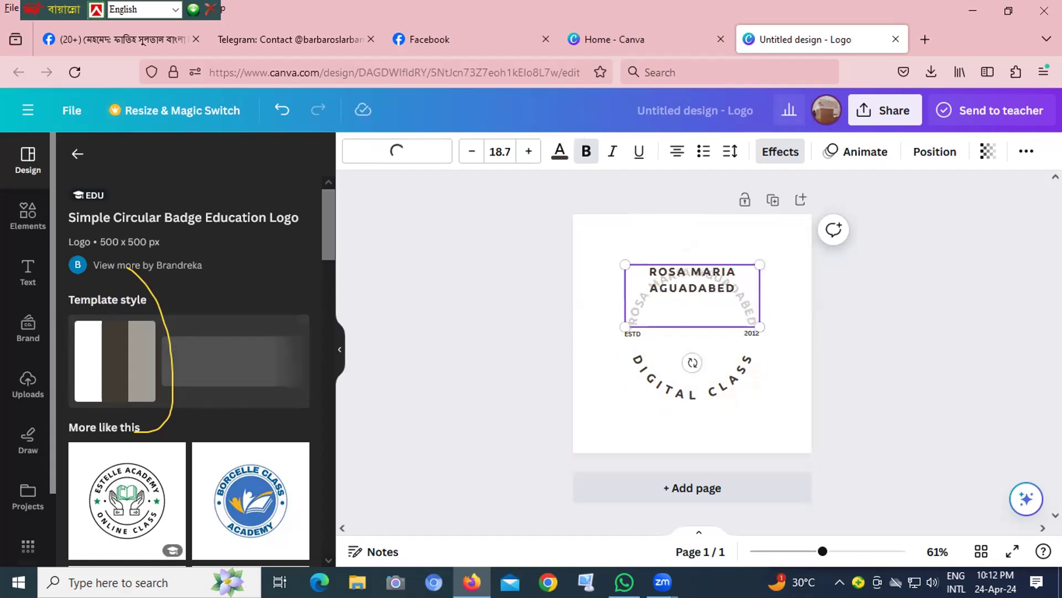
{"action": "type", "text": "'"}
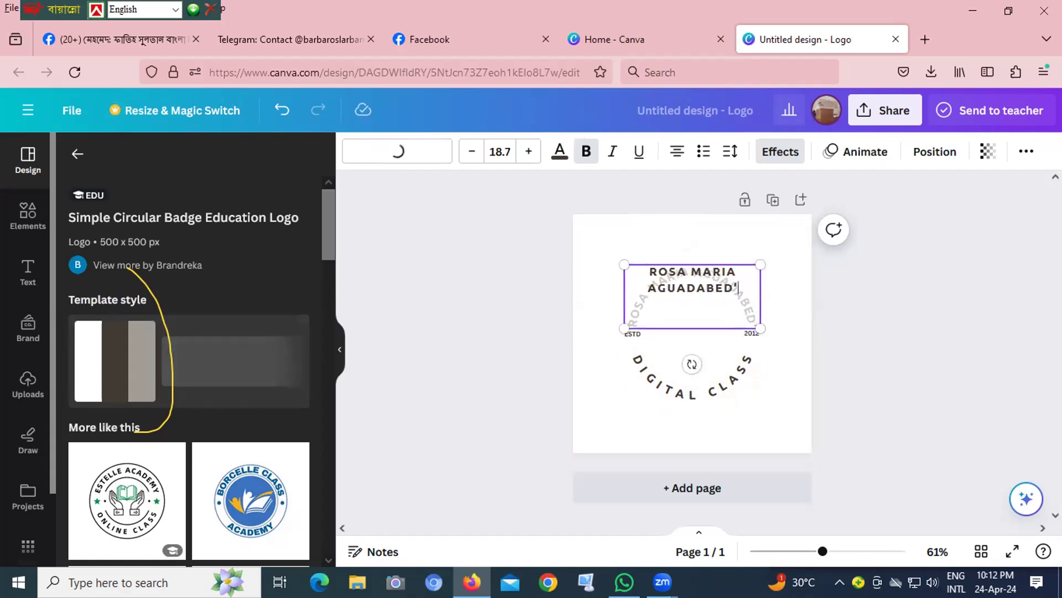
{"action": "type", "text": "'S"}
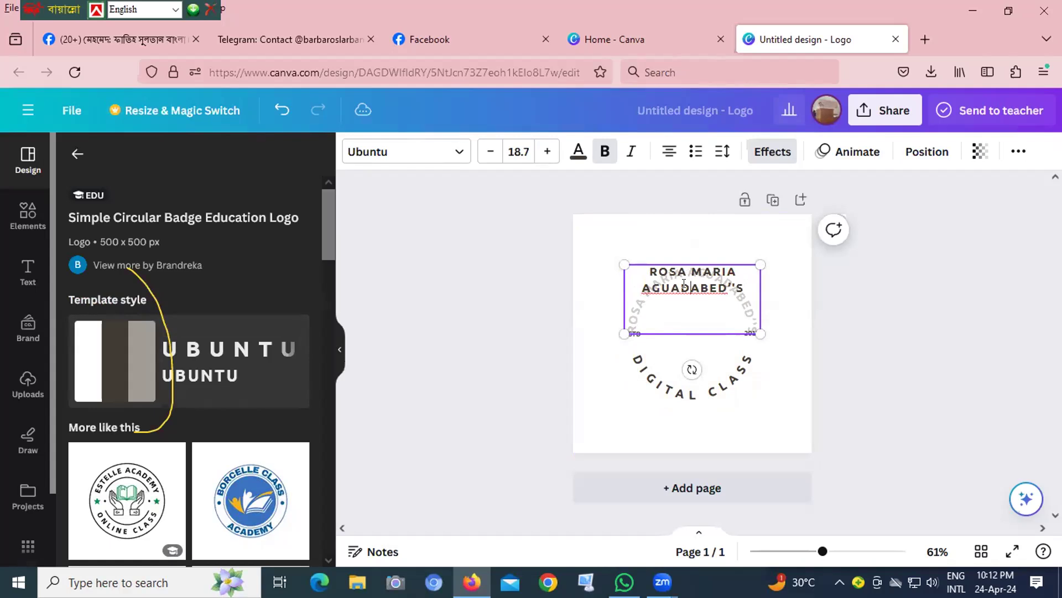
- Delete the letters before the possessive ending from the badge's upper curved text, including the template's placeholder name
{"action": "double_click", "coordinate": [685, 285]}
{"action": "key", "text": "BackSpace"}
{"action": "key", "text": "BackSpace"}
{"action": "key", "text": "BackSpace"}
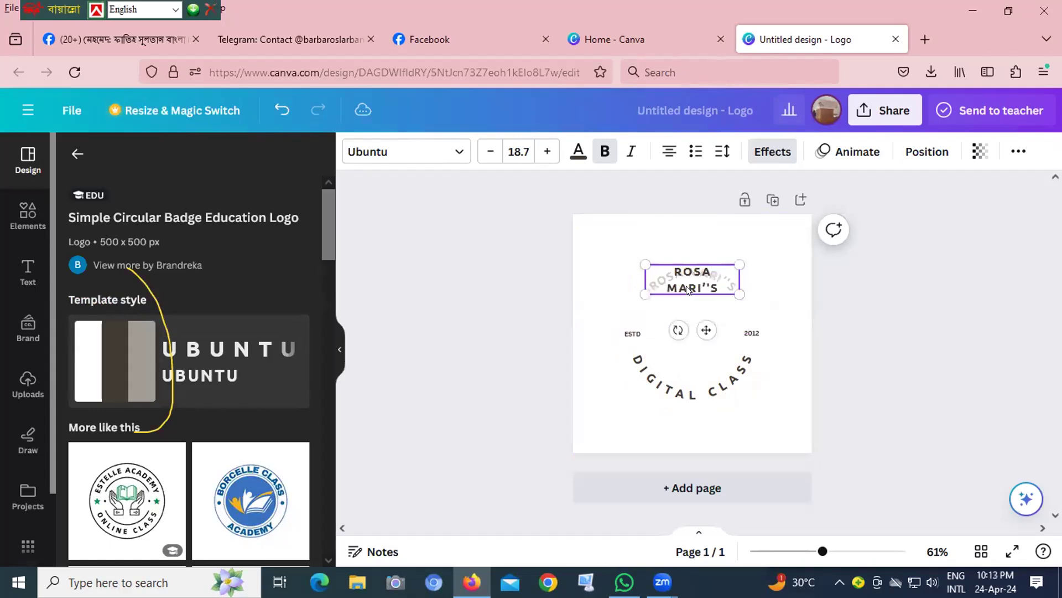
{"action": "key", "text": "BackSpace"}
{"action": "key", "text": "BackSpace"}
{"action": "key", "text": "BackSpace"}
{"action": "key", "text": "BackSpace"}
{"action": "key", "text": "BackSpace"}
{"action": "key", "text": "BackSpace"}
{"action": "key", "text": "BackSpace"}
{"action": "key", "text": "BackSpace"}
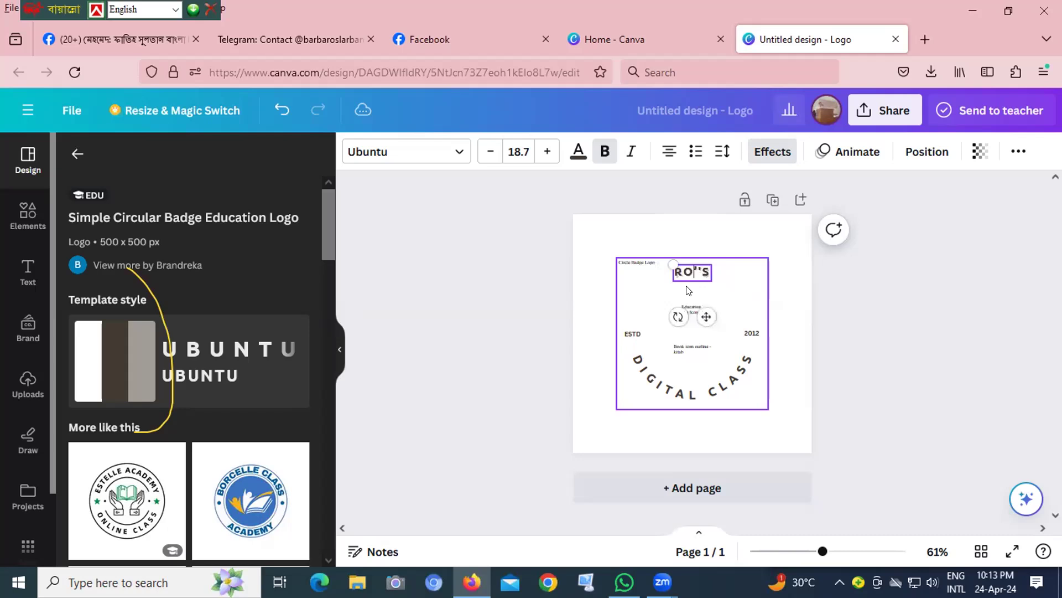
{"action": "key", "text": "BackSpace"}
{"action": "key", "text": "BackSpace"}
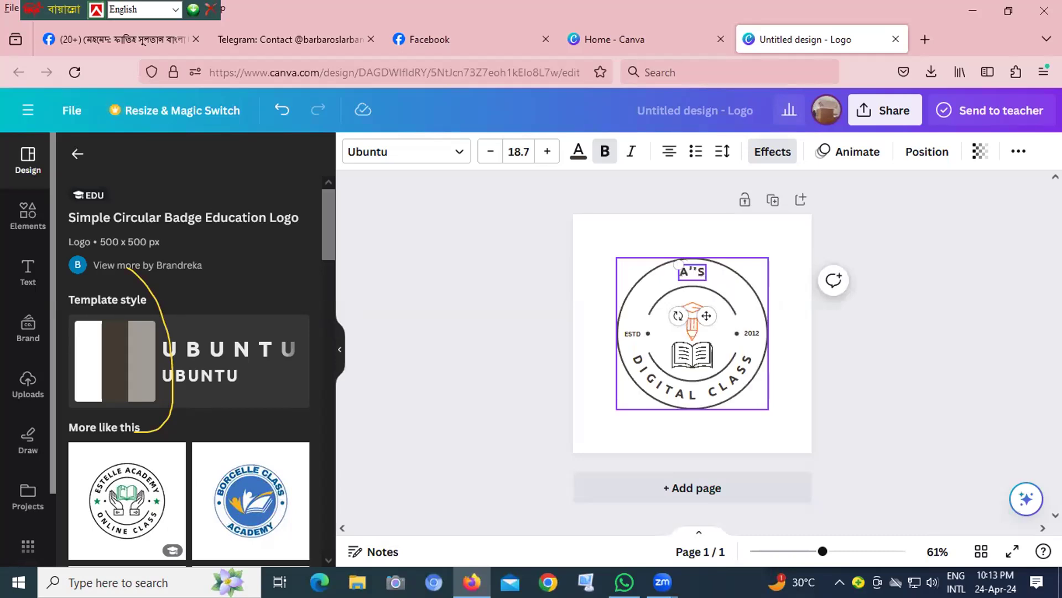
- Complete the owner's first name before the possessive ending, remove the extra apostrophe, and finish editing the curved text
{"action": "type", "text": "BE"}
{"action": "type", "text": "D"}
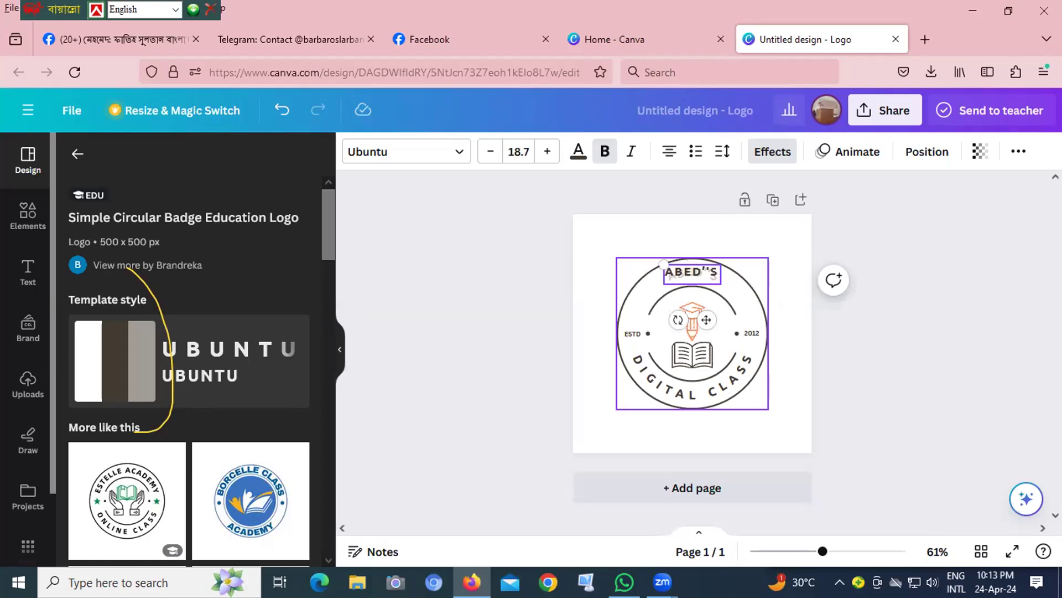
{"action": "key", "text": "BackSpace"}
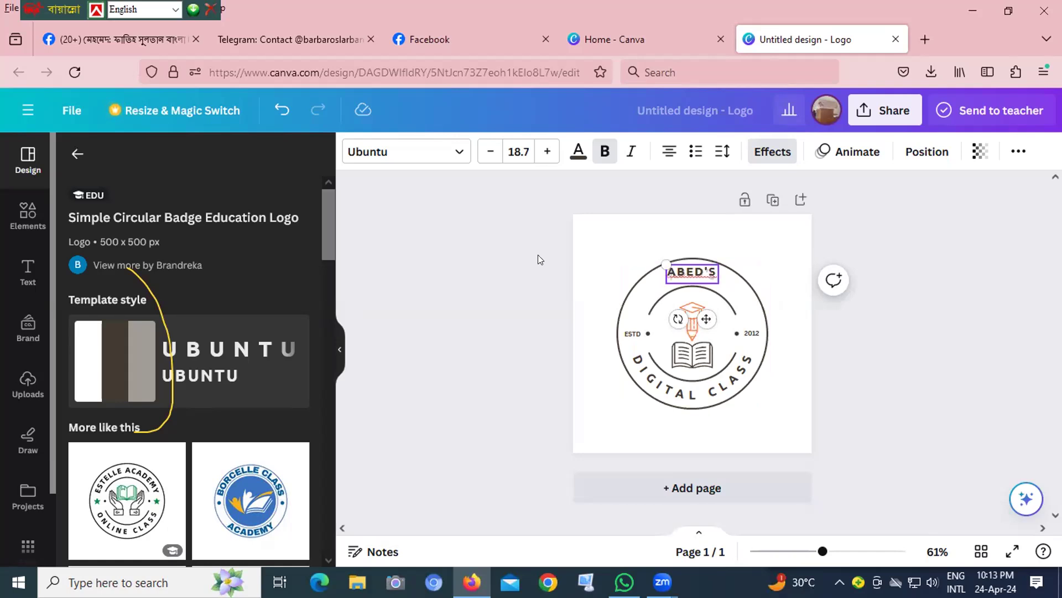
{"action": "left_click", "coordinate": [925, 189]}
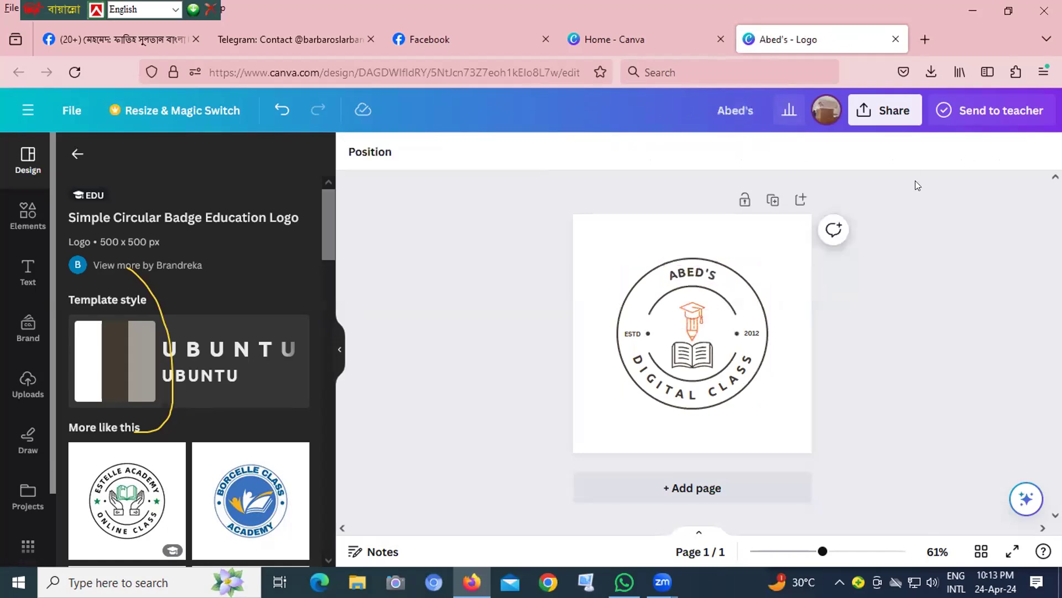
- Download the logo design as a PNG at 500 × 500 px and close the Canva home page
{"action": "left_click", "coordinate": [874, 117]}
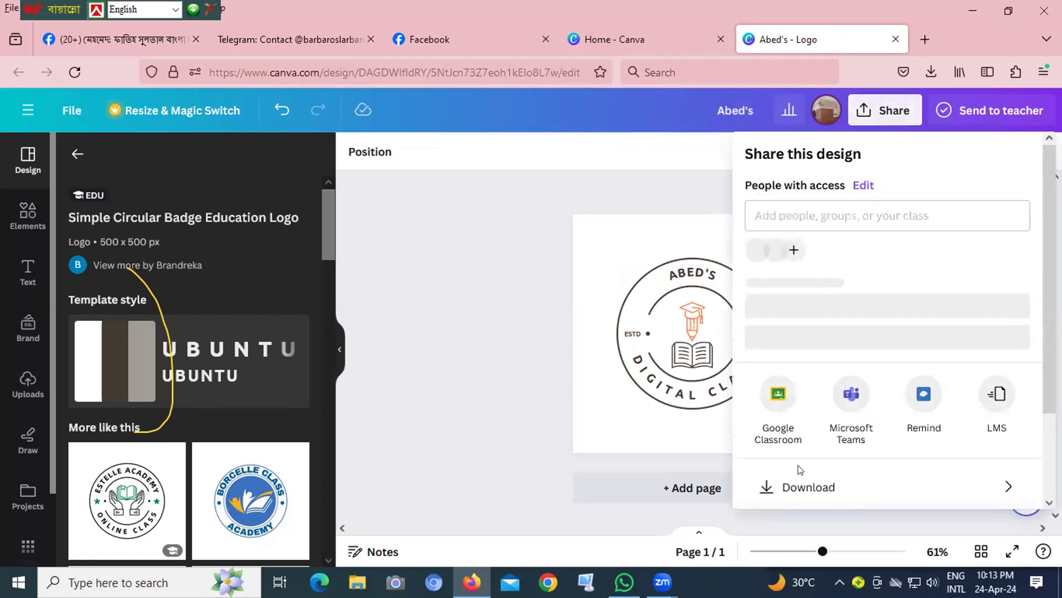
{"action": "left_click", "coordinate": [793, 503]}
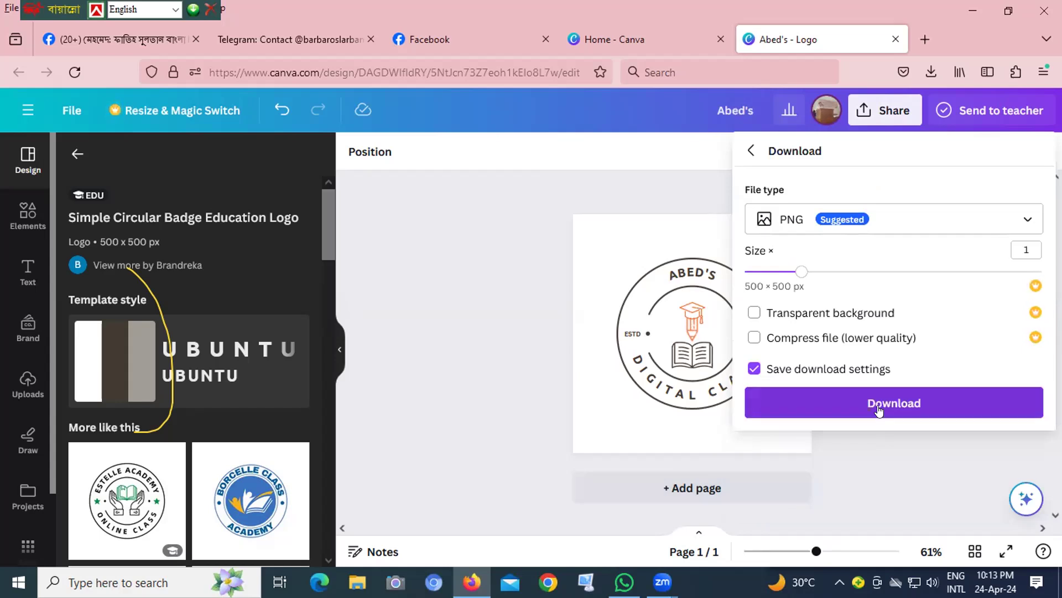
{"action": "left_click", "coordinate": [890, 405]}
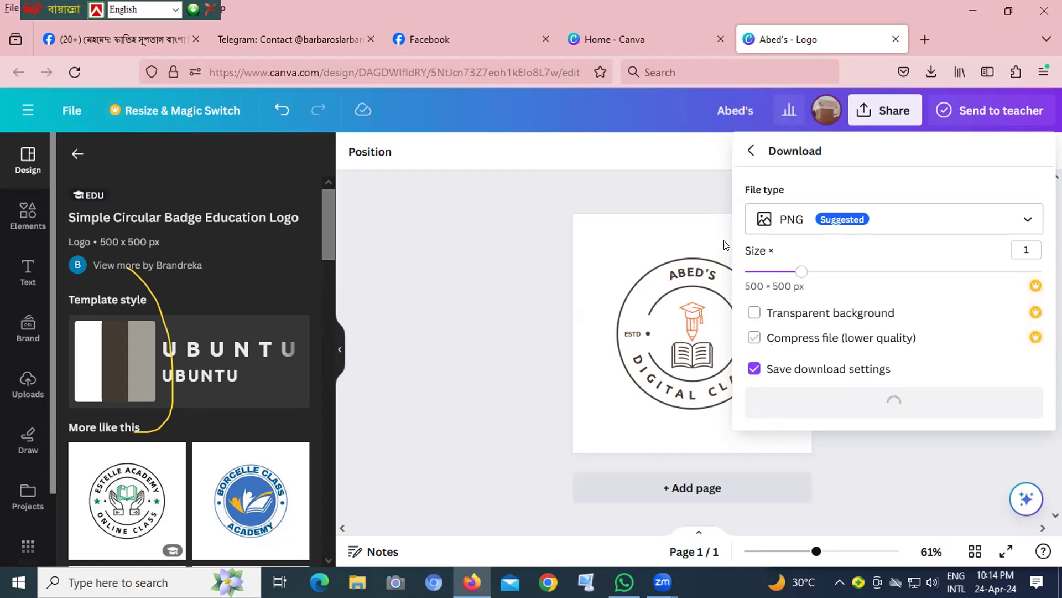
{"action": "left_click", "coordinate": [717, 38]}
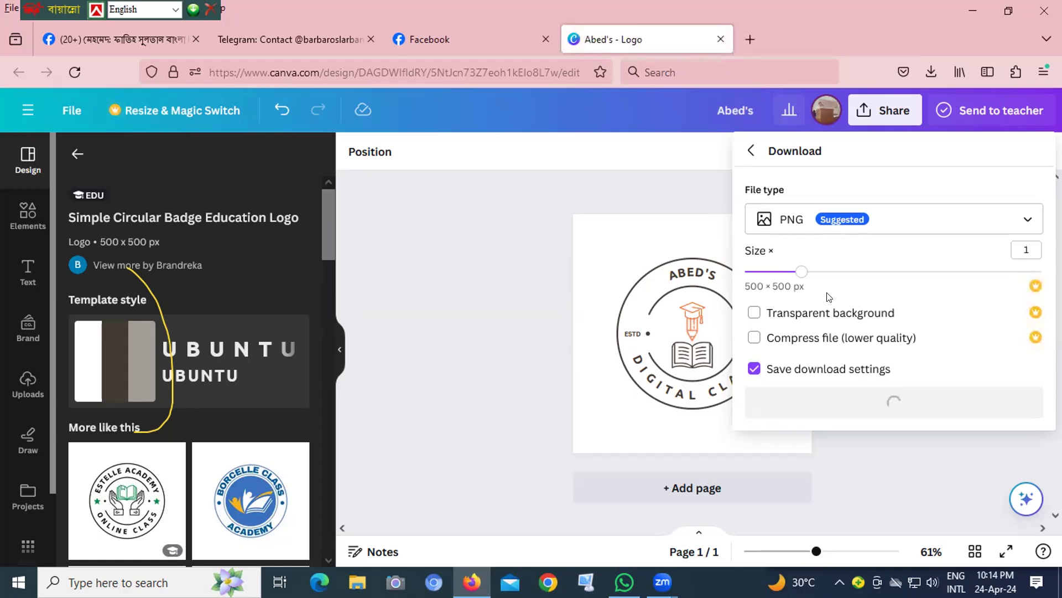
- Switch to the Facebook Page and start a welcome post from the Page health suggestions
{"action": "left_click", "coordinate": [414, 41]}
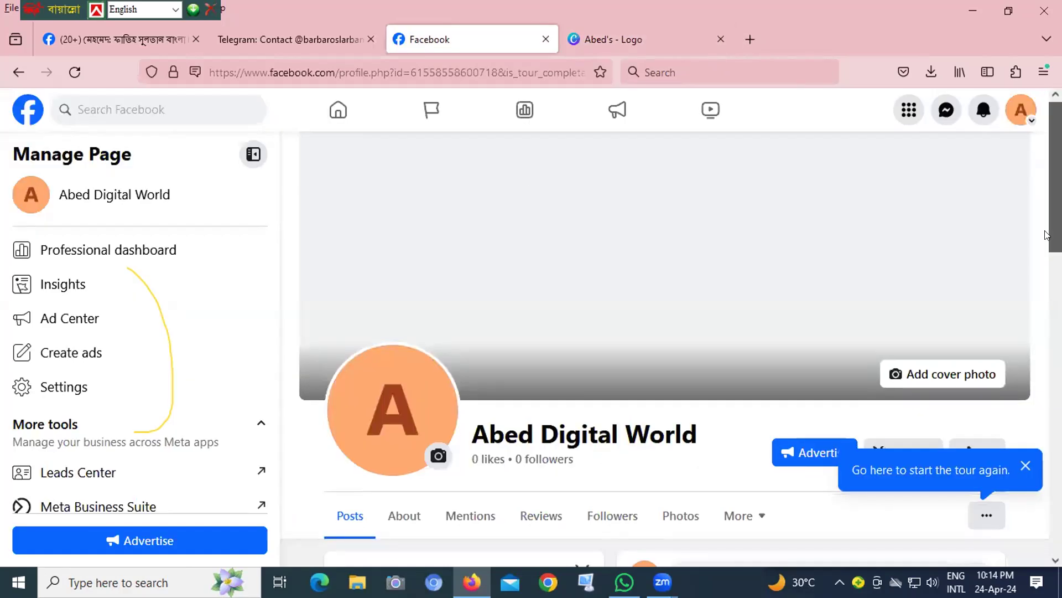
{"action": "scroll", "coordinate": [1041, 266], "scroll_direction": "down", "scroll_amount": 3}
{"action": "scroll", "coordinate": [1041, 270], "scroll_direction": "down", "scroll_amount": 1}
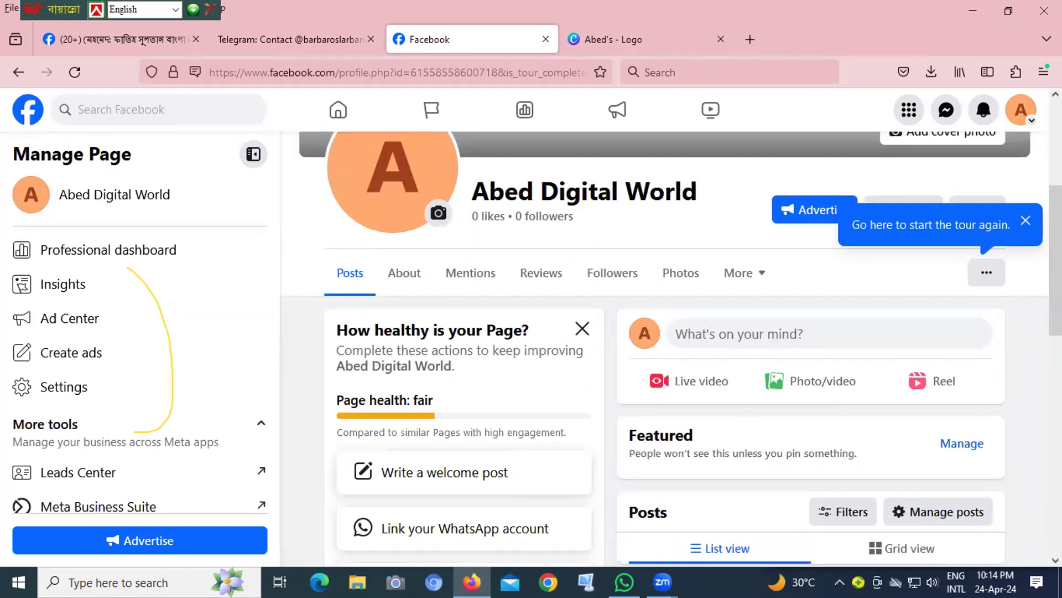
{"action": "scroll", "coordinate": [625, 322], "scroll_direction": "down", "scroll_amount": 2}
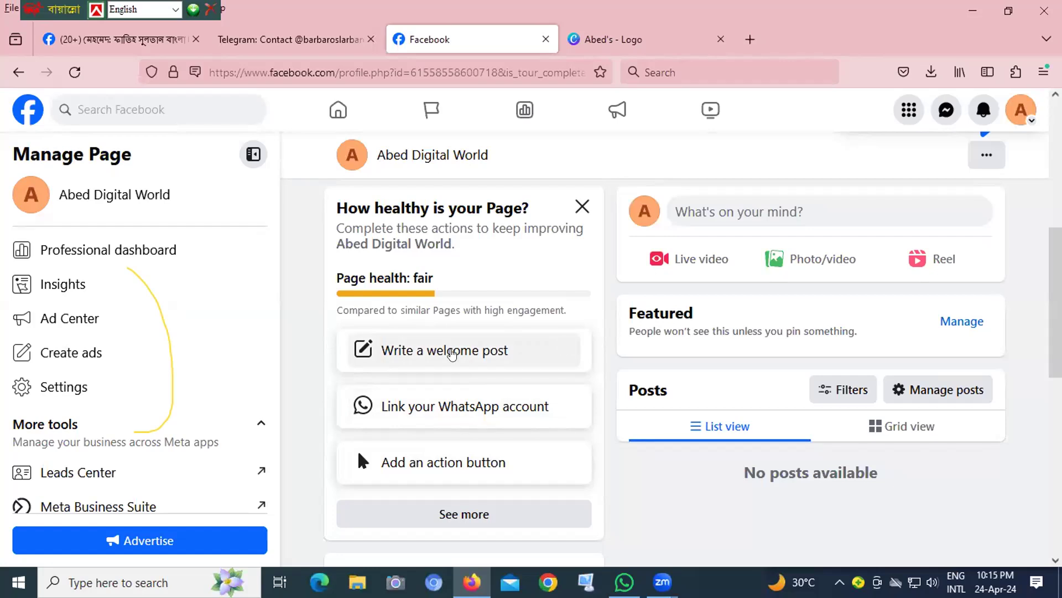
{"action": "left_click", "coordinate": [443, 353]}
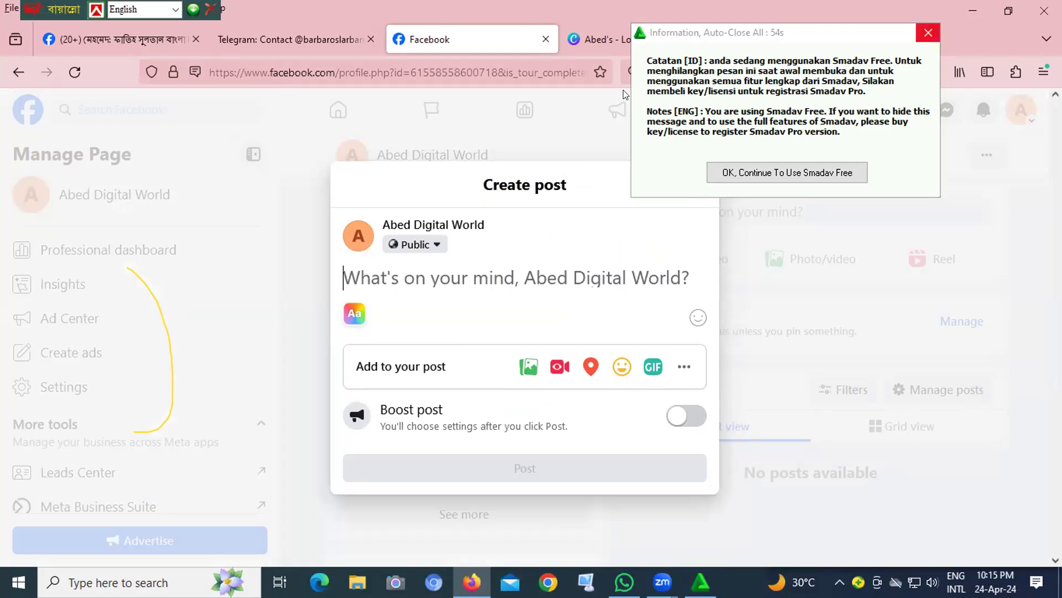
{"action": "type", "text": "this"}
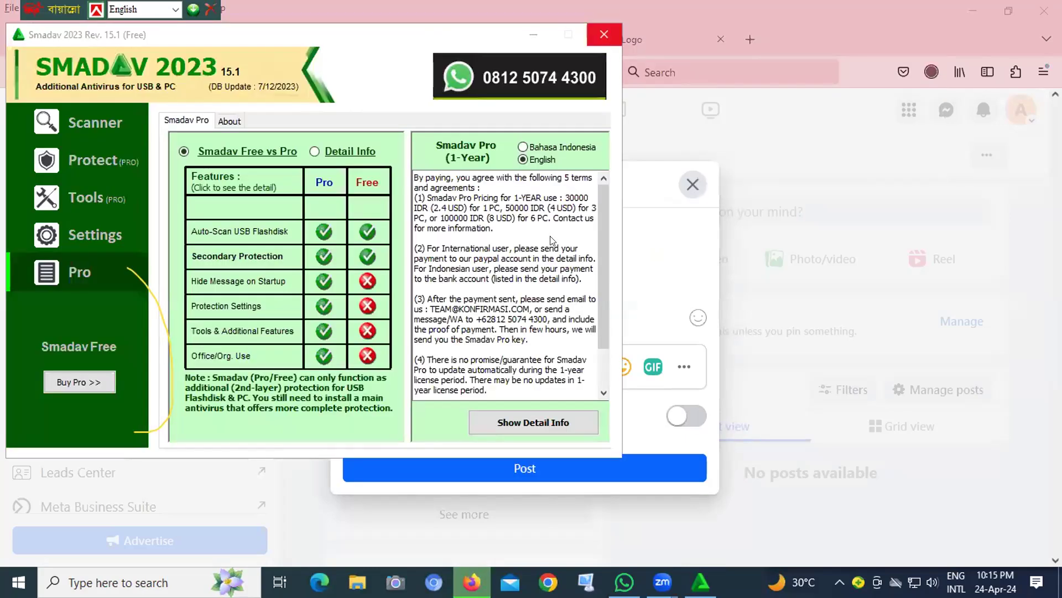
{"action": "type", "text": "for"}
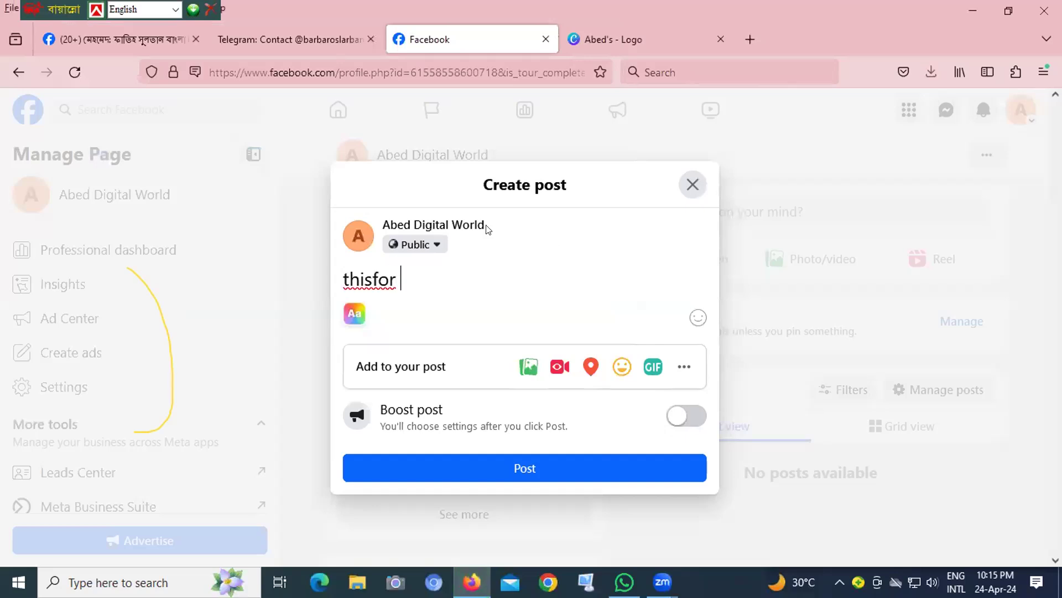
{"action": "left_click", "coordinate": [397, 279]}
{"action": "key", "text": "BackSpace"}
{"action": "key", "text": "BackSpace"}
{"action": "key", "text": "BackSpace"}
{"action": "key", "text": "BackSpace"}
{"action": "key", "text": "BackSpace"}
{"action": "key", "text": "BackSpace"}
{"action": "key", "text": "BackSpace"}
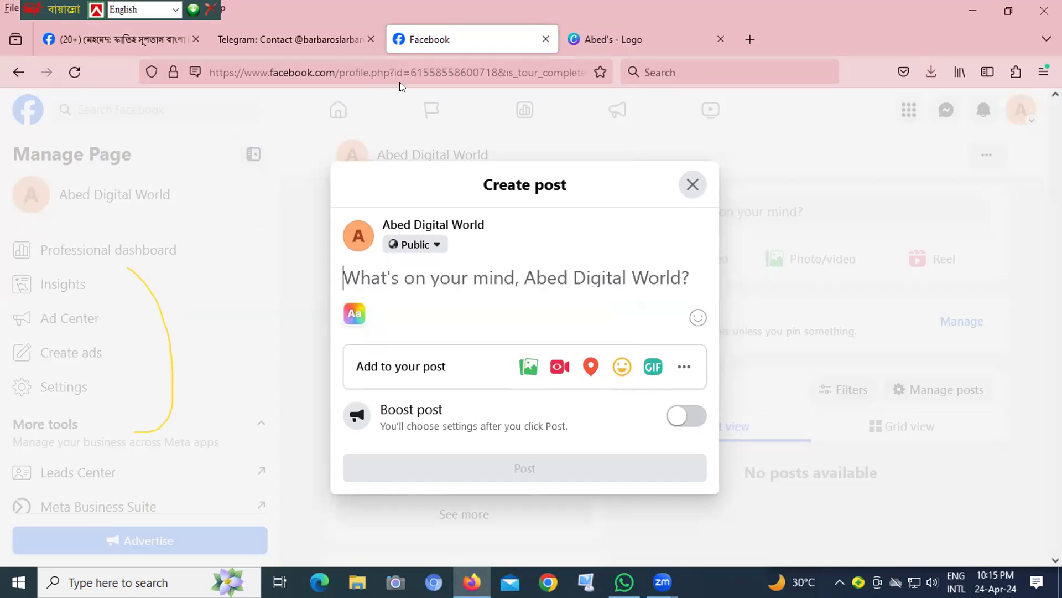
- Write "This is for class purposes." as the welcome post and publish the original post without creating an event
{"action": "type", "text": "Th"}
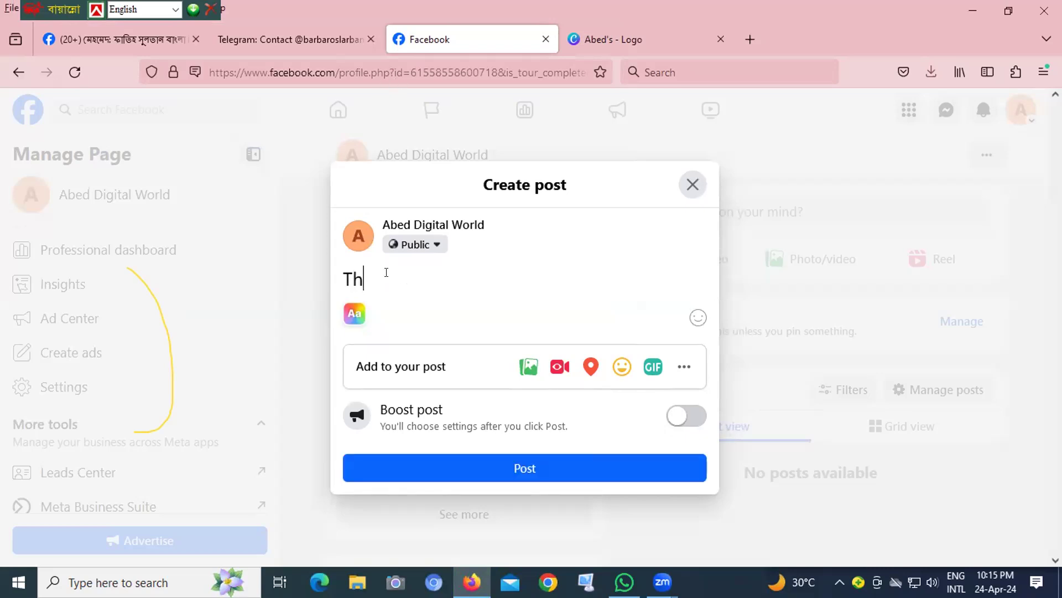
{"action": "type", "text": "is is for class"}
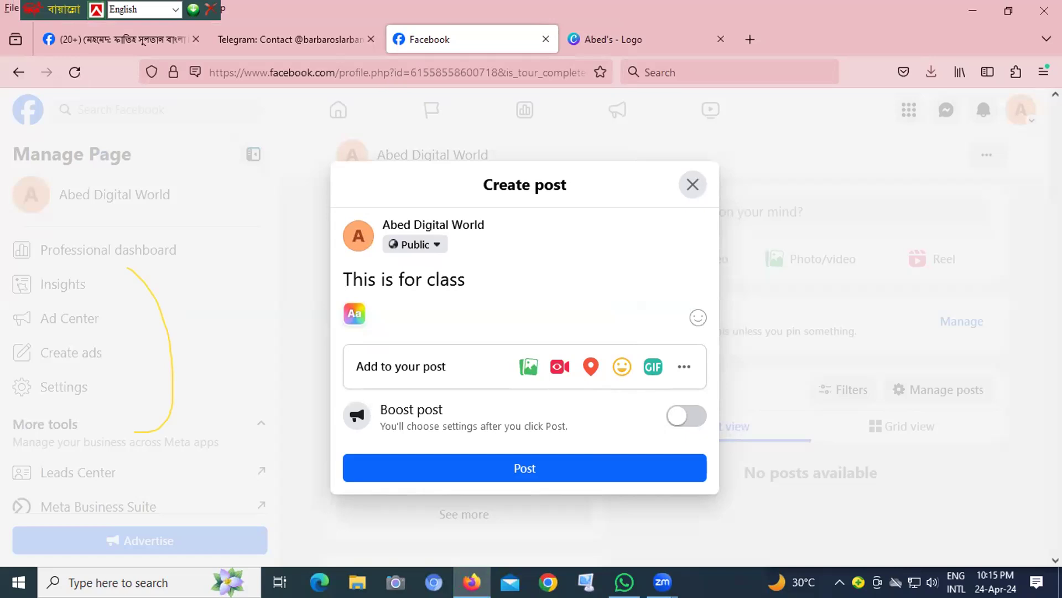
{"action": "type", "text": " purposes."}
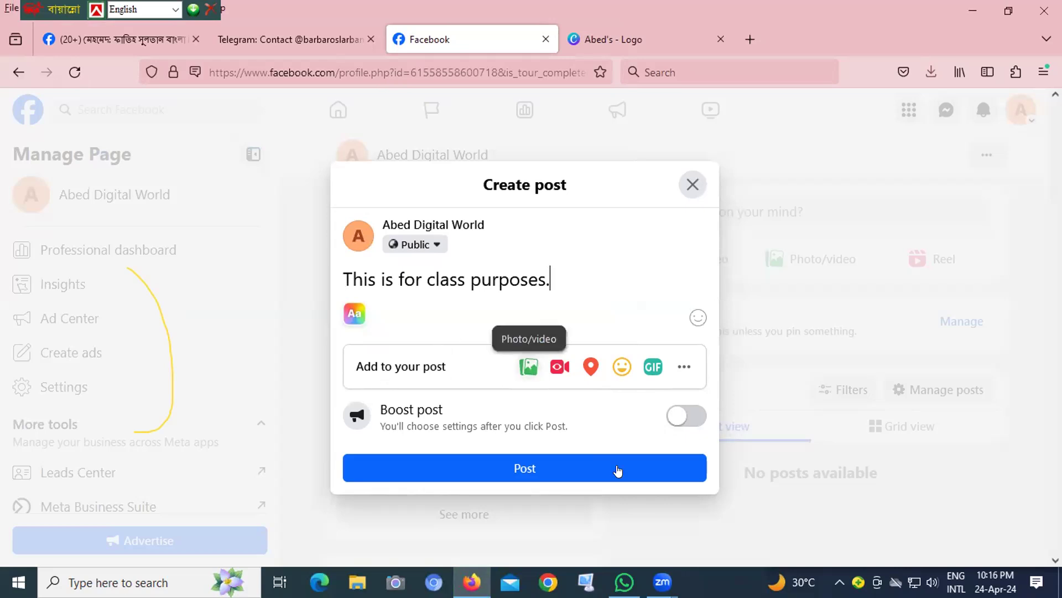
{"action": "left_click", "coordinate": [527, 467]}
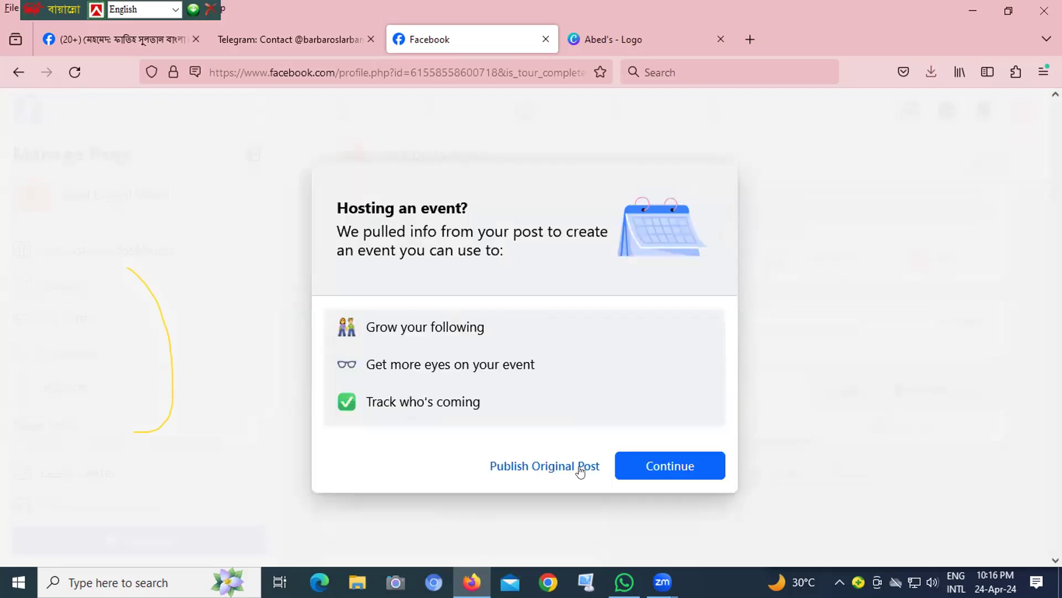
{"action": "left_click", "coordinate": [528, 467]}
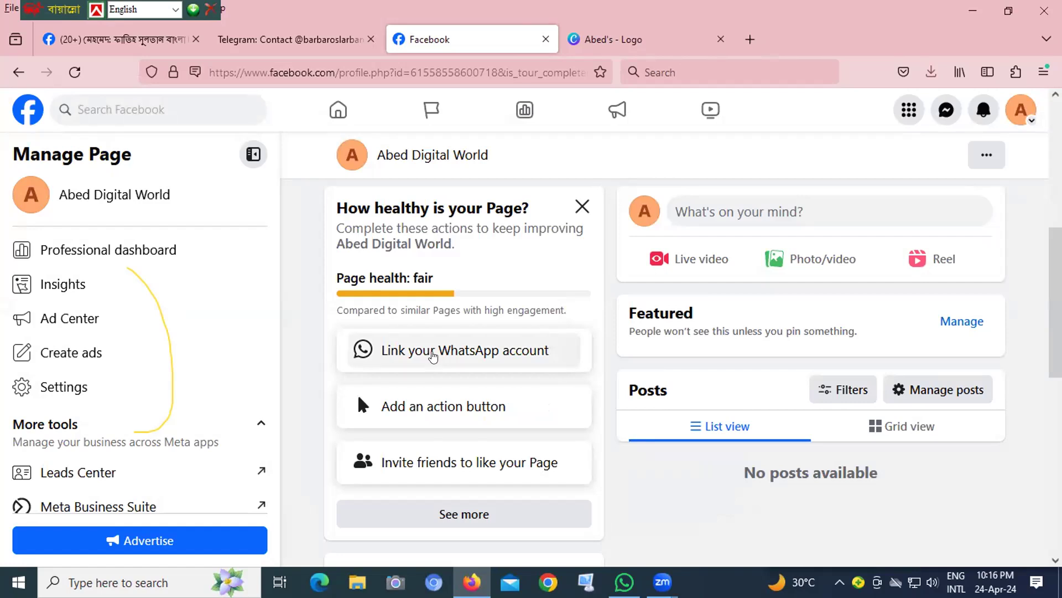
- Try to link a WhatsApp account to the Page by requesting a confirmation code and opening WhatsApp to look for it
{"action": "left_click", "coordinate": [434, 357]}
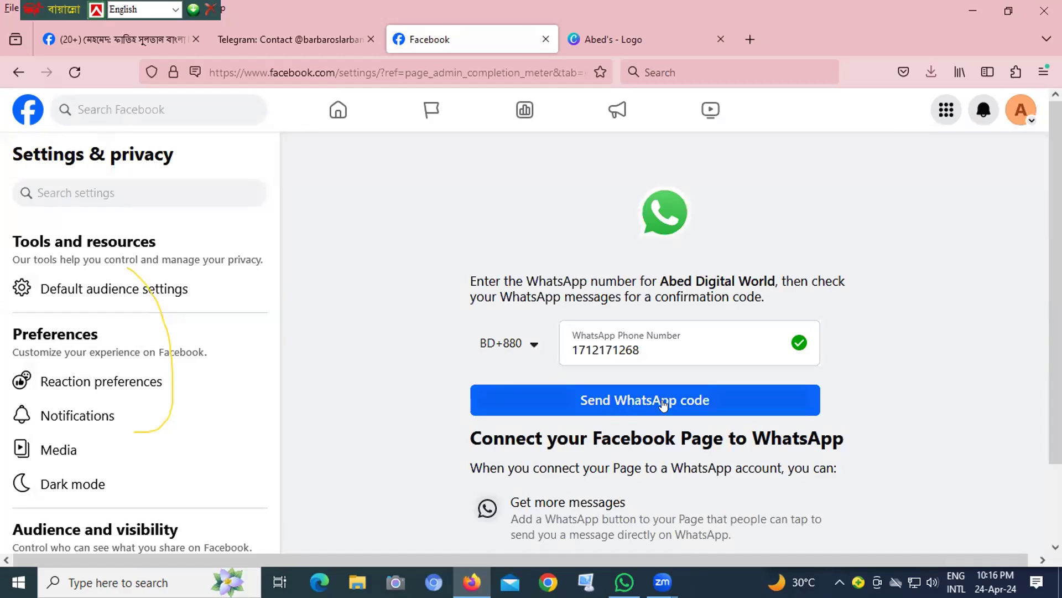
{"action": "left_click", "coordinate": [641, 393]}
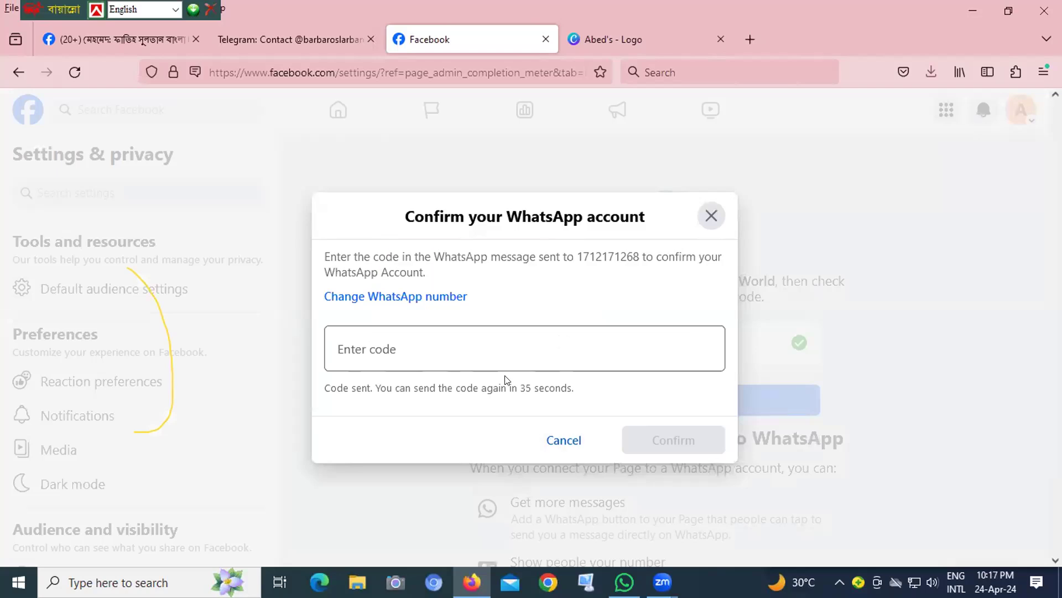
{"action": "left_click", "coordinate": [624, 581]}
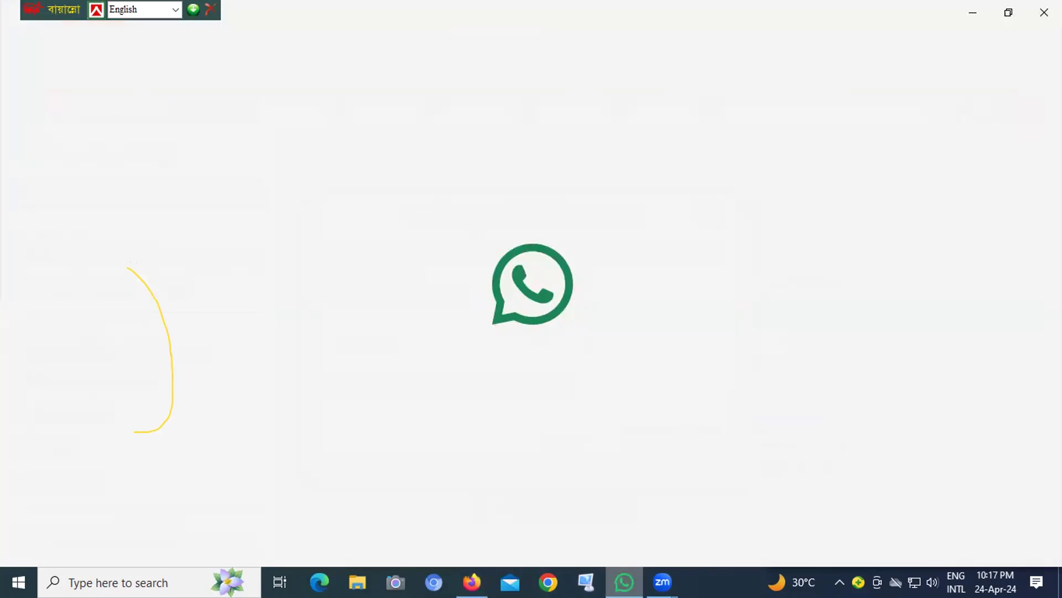
{"action": "mouse_move", "coordinate": [662, 581]}
{"action": "left_click", "coordinate": [659, 516]}
{"action": "left_click", "coordinate": [472, 582]}
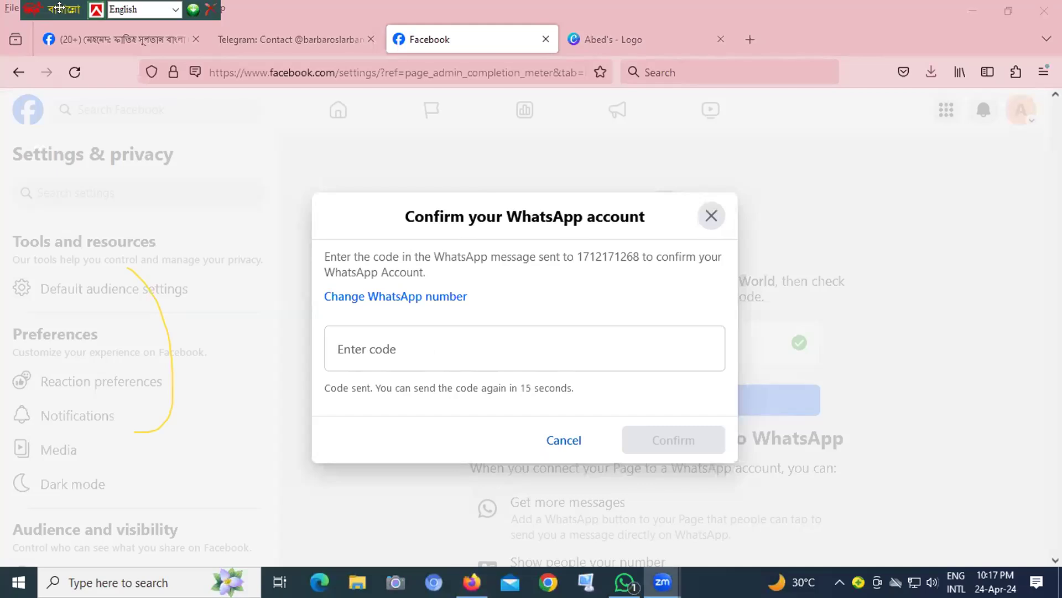
- Set the keyboard input mode to Unicode, close the WhatsApp confirmation dialog and return to the Page
{"action": "left_click", "coordinate": [142, 10]}
{"action": "left_click", "coordinate": [141, 42]}
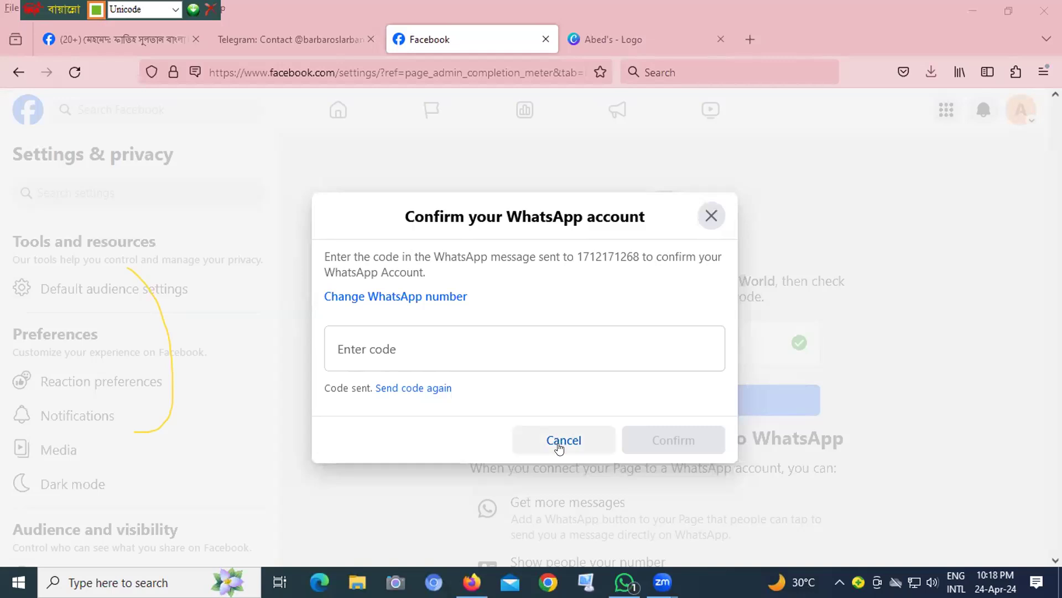
{"action": "left_click", "coordinate": [678, 441]}
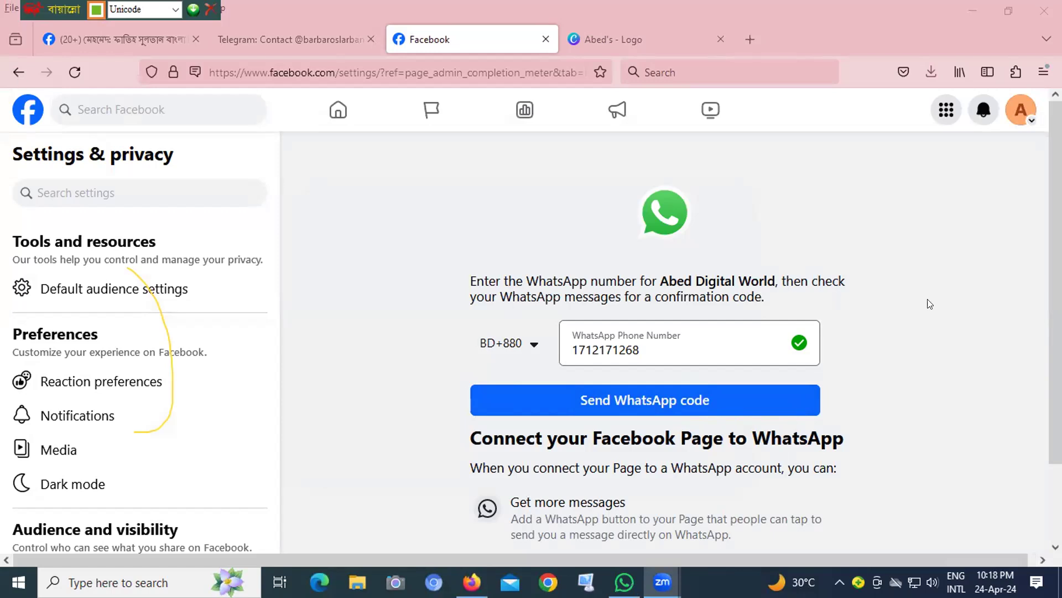
{"action": "scroll", "coordinate": [1048, 407], "scroll_direction": "down", "scroll_amount": 2}
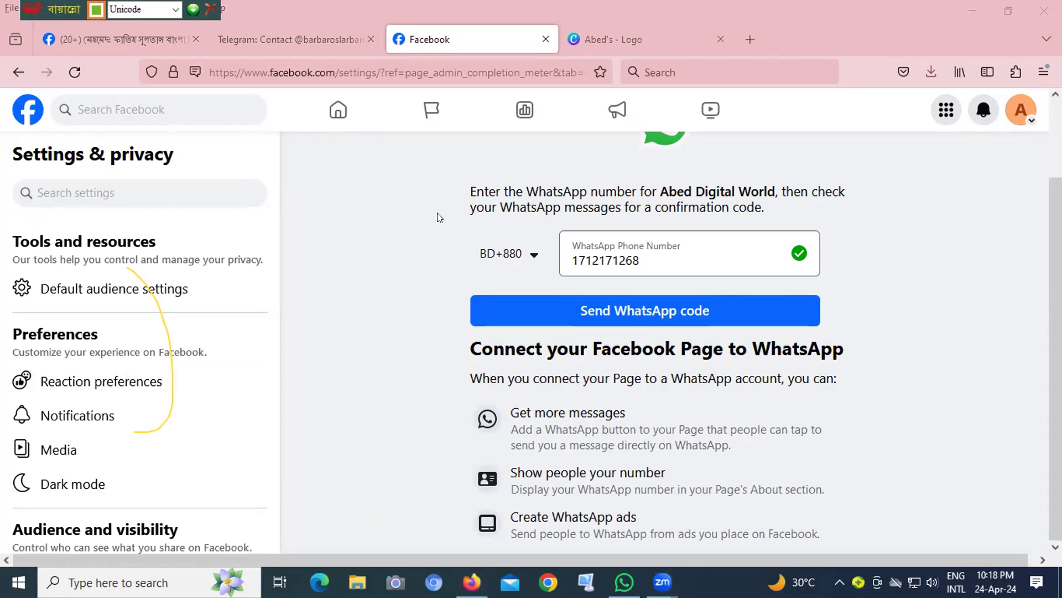
{"action": "left_click", "coordinate": [17, 73]}
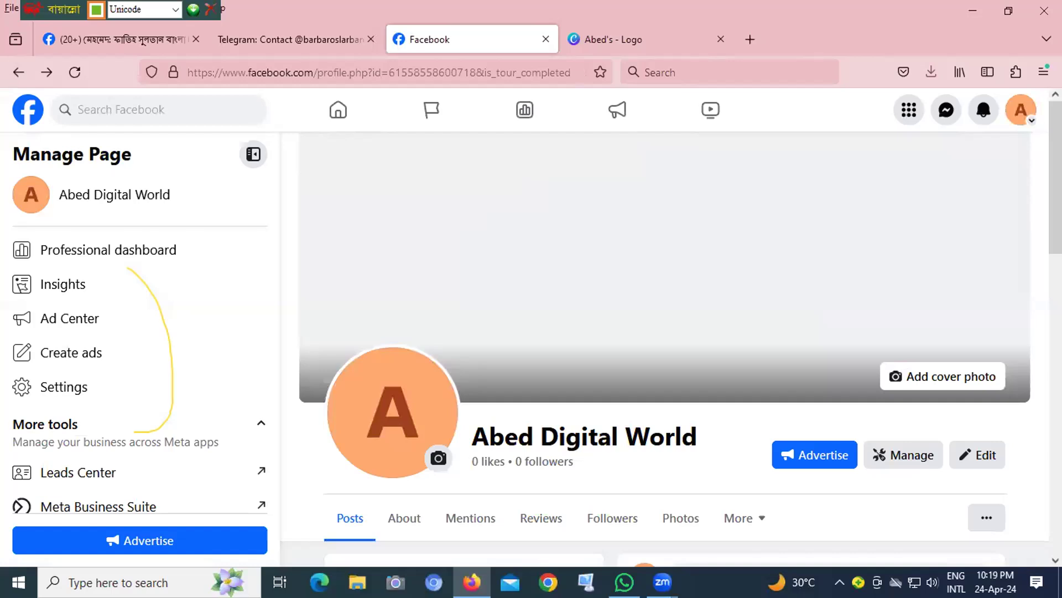
- Open the Page's action button options from the Page health suggestions
{"action": "scroll", "coordinate": [1036, 306], "scroll_direction": "down", "scroll_amount": 5}
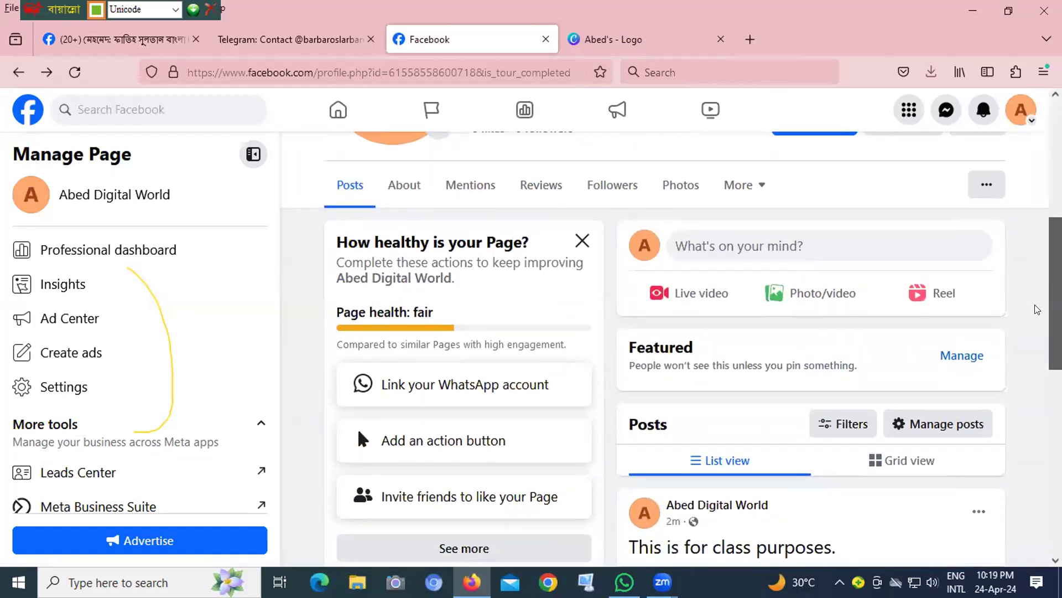
{"action": "scroll", "coordinate": [806, 368], "scroll_direction": "down", "scroll_amount": 1}
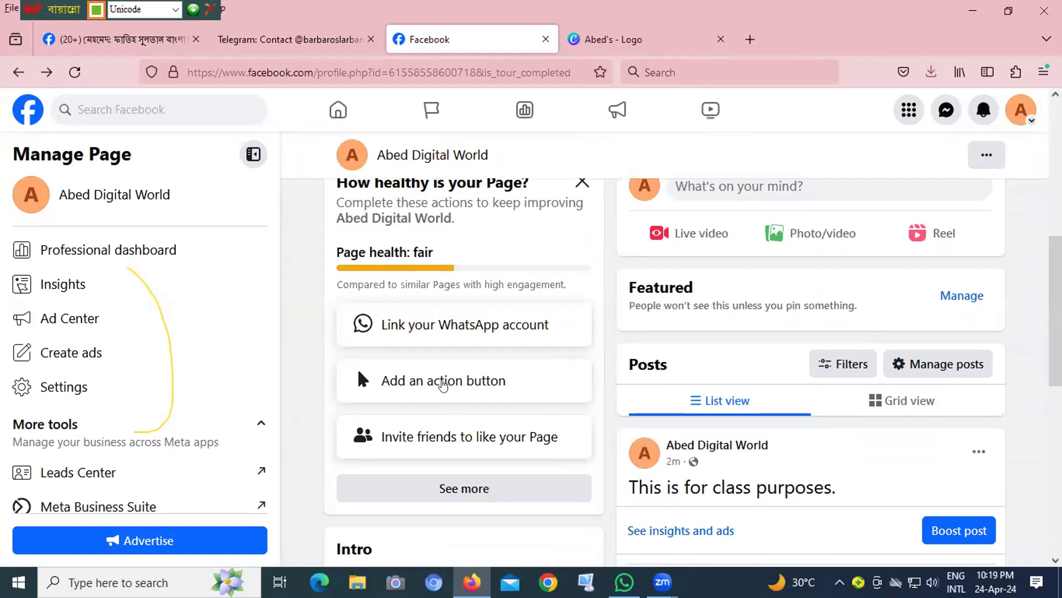
{"action": "left_click", "coordinate": [443, 385]}
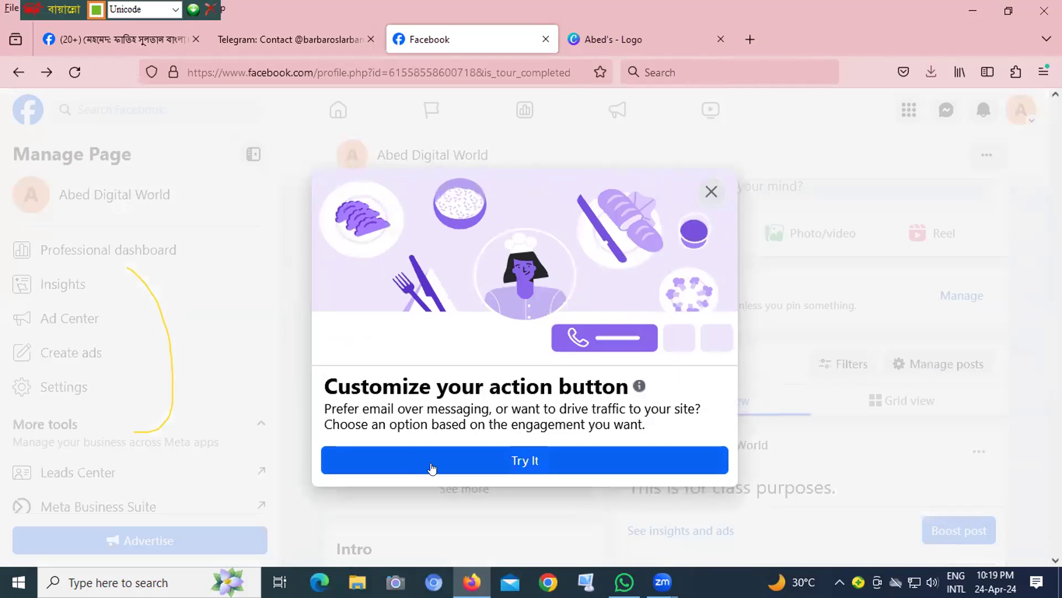
{"action": "left_click", "coordinate": [520, 463]}
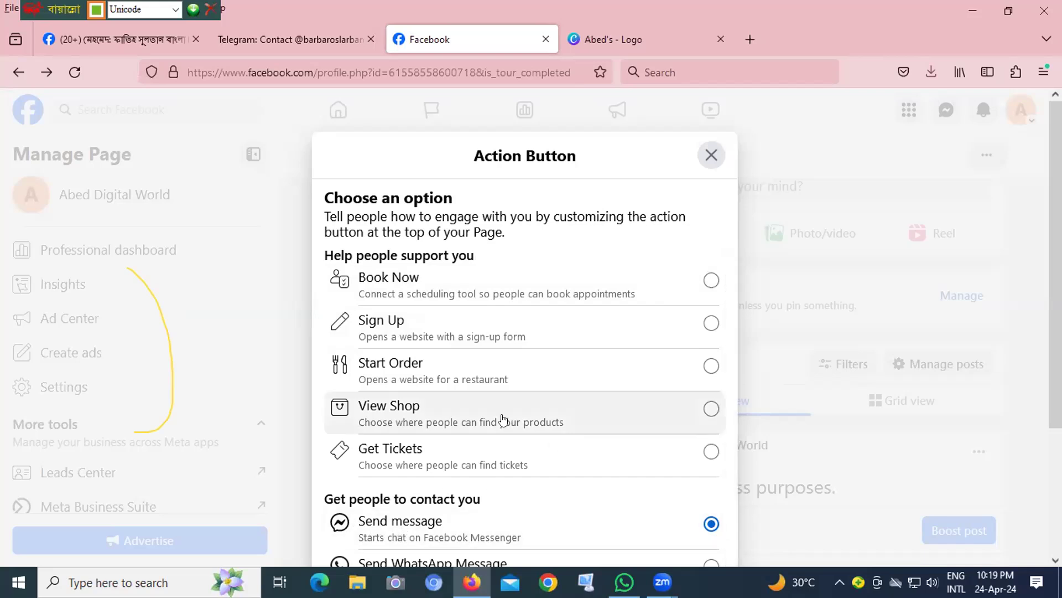
- Examine the available action button options for supporting the Page, contacting it, and linking to a group or app
{"action": "scroll", "coordinate": [726, 387], "scroll_direction": "down", "scroll_amount": 2}
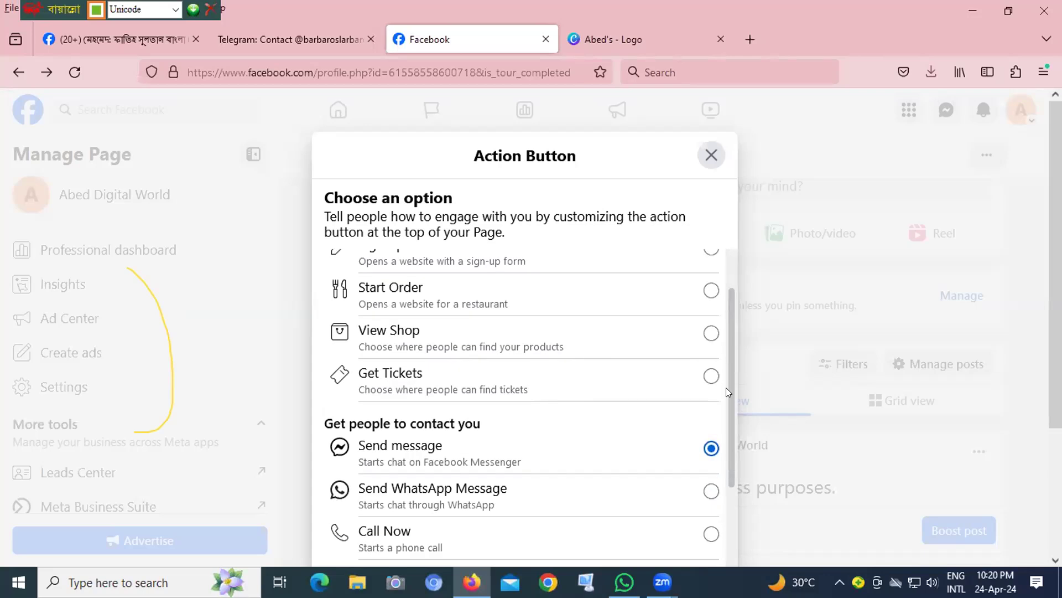
{"action": "scroll", "coordinate": [726, 387], "scroll_direction": "down", "scroll_amount": 5}
{"action": "scroll", "coordinate": [726, 486], "scroll_direction": "up", "scroll_amount": 3}
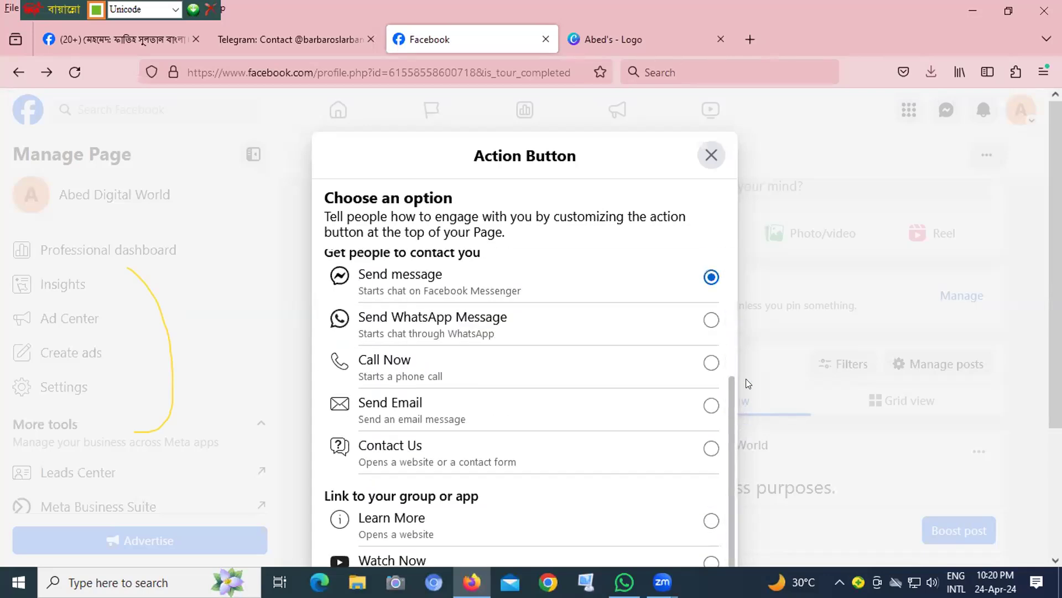
{"action": "scroll", "coordinate": [747, 354], "scroll_direction": "up", "scroll_amount": 3}
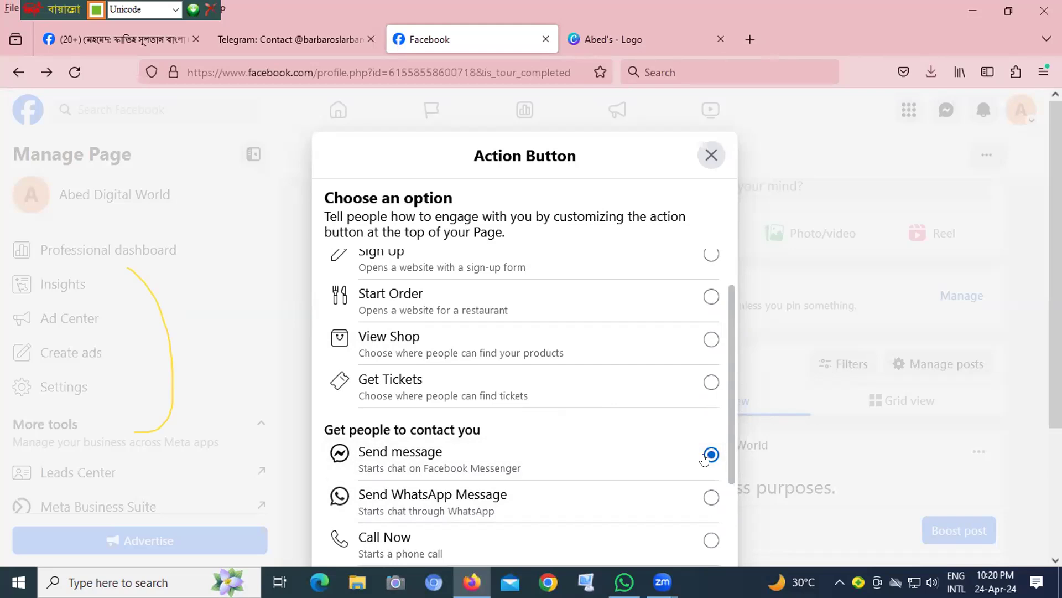
{"action": "scroll", "coordinate": [728, 449], "scroll_direction": "down", "scroll_amount": 1}
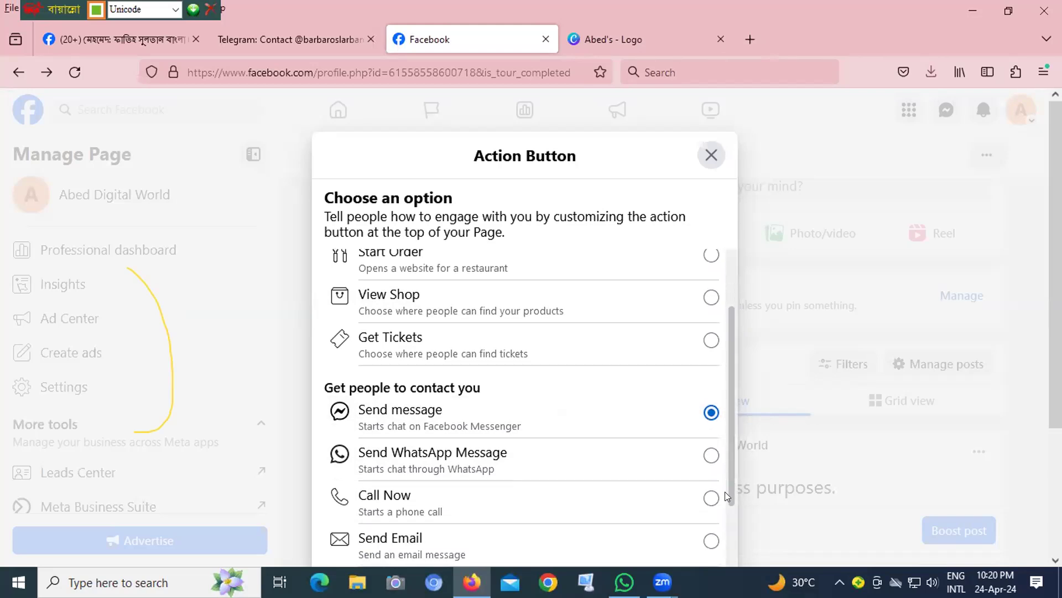
{"action": "scroll", "coordinate": [726, 497], "scroll_direction": "down", "scroll_amount": 4}
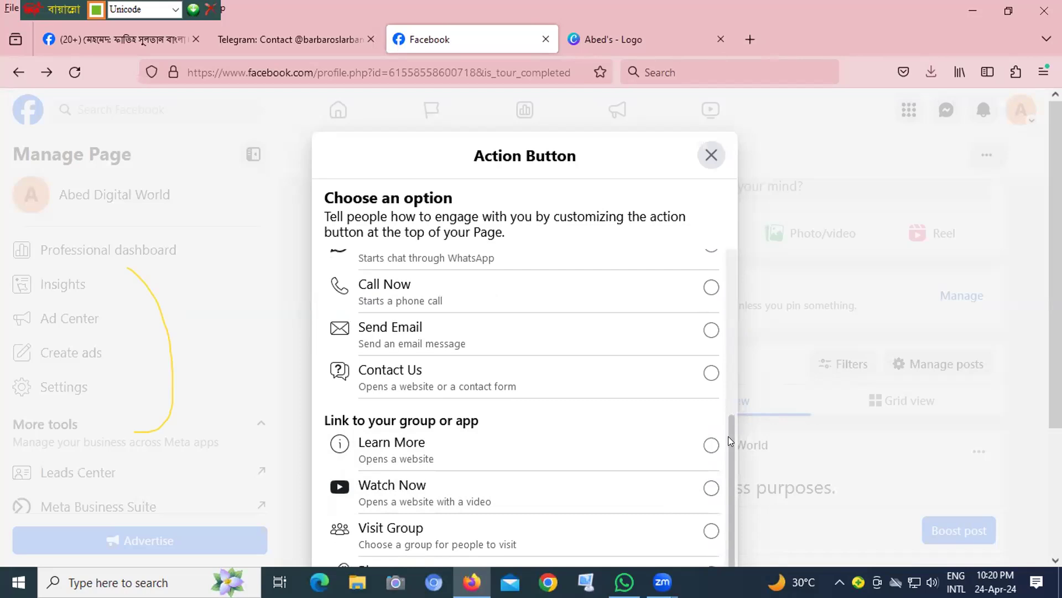
{"action": "scroll", "coordinate": [729, 440], "scroll_direction": "down", "scroll_amount": 1}
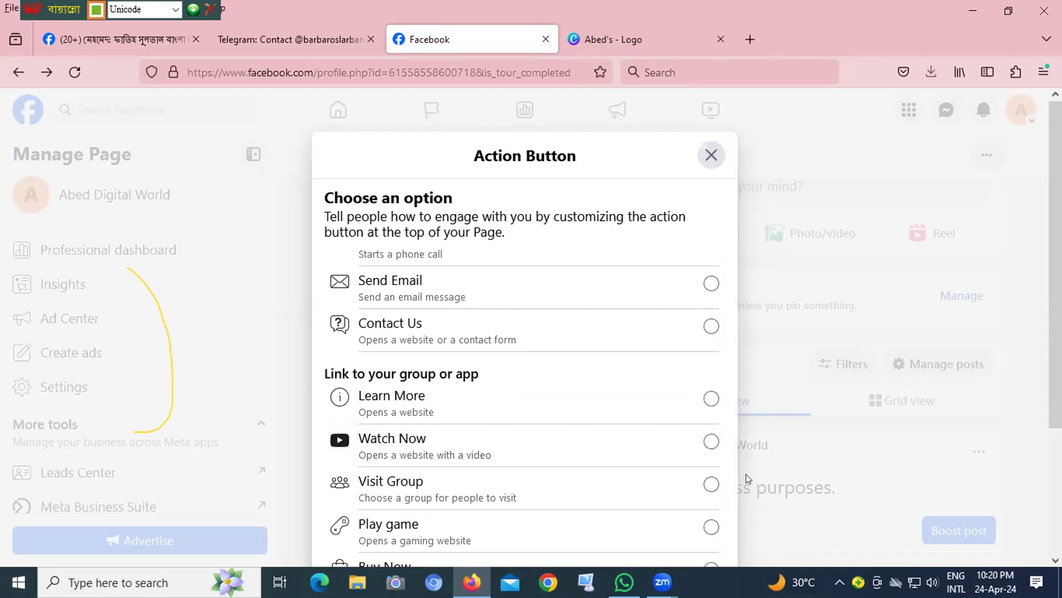
{"action": "scroll", "coordinate": [628, 426], "scroll_direction": "up", "scroll_amount": 4}
{"action": "scroll", "coordinate": [628, 415], "scroll_direction": "down", "scroll_amount": 5}
{"action": "scroll", "coordinate": [614, 296], "scroll_direction": "up", "scroll_amount": 6}
{"action": "scroll", "coordinate": [646, 308], "scroll_direction": "down", "scroll_amount": 4}
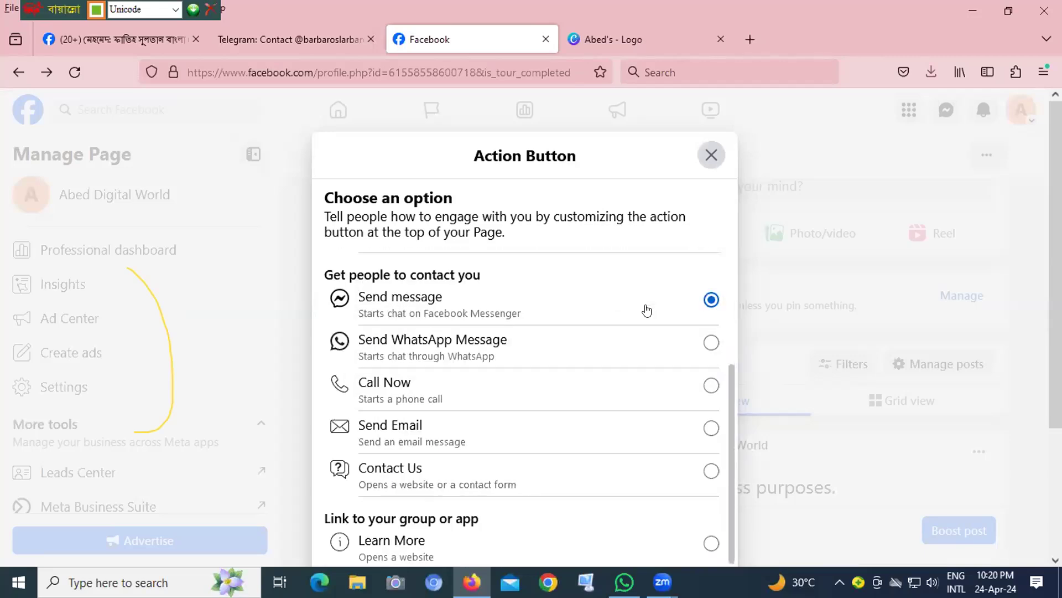
- Keep Send message as the Page's action button, linked to the Page's Messenger, and save it
{"action": "scroll", "coordinate": [663, 344], "scroll_direction": "down", "scroll_amount": 3}
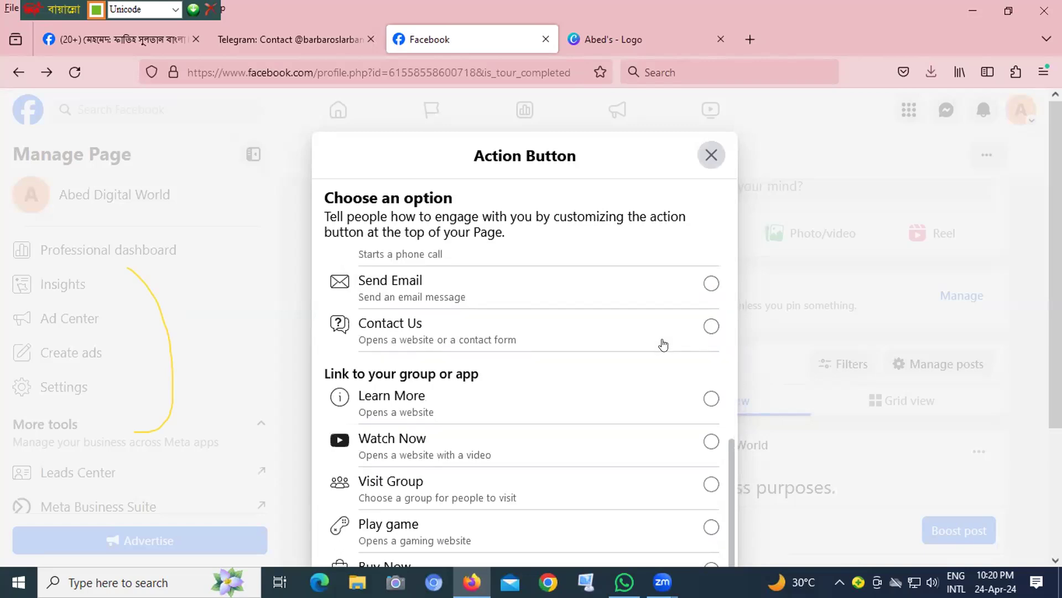
{"action": "key", "text": "ctrl+minus"}
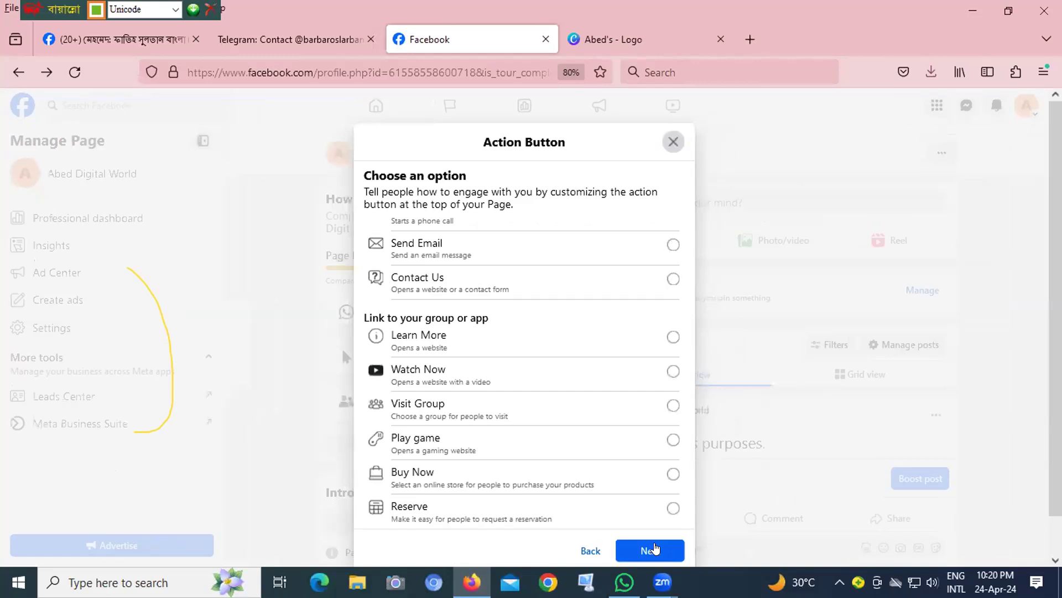
{"action": "left_click", "coordinate": [652, 549]}
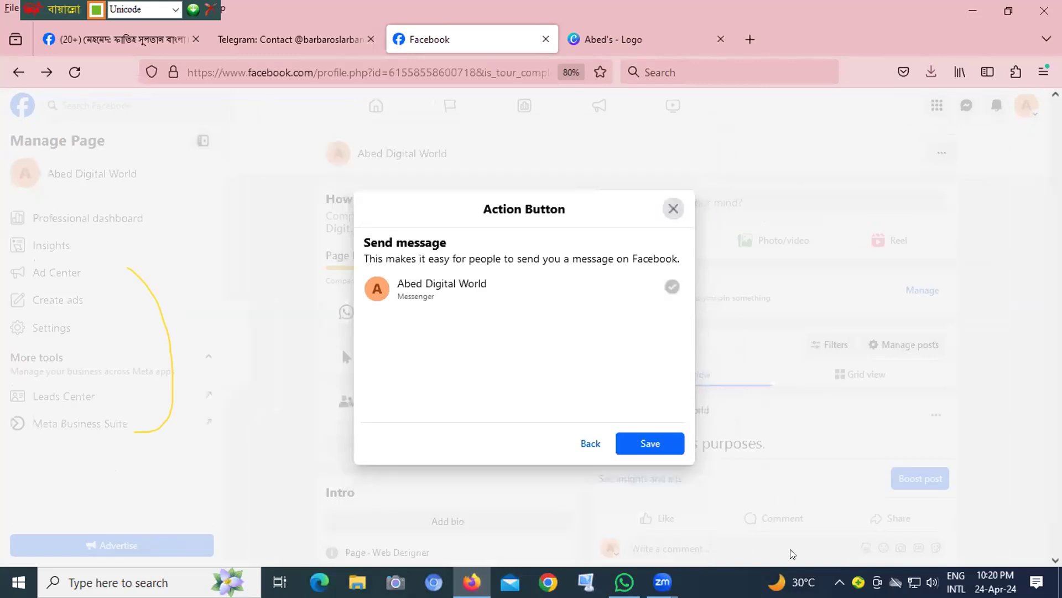
{"action": "left_click", "coordinate": [643, 444]}
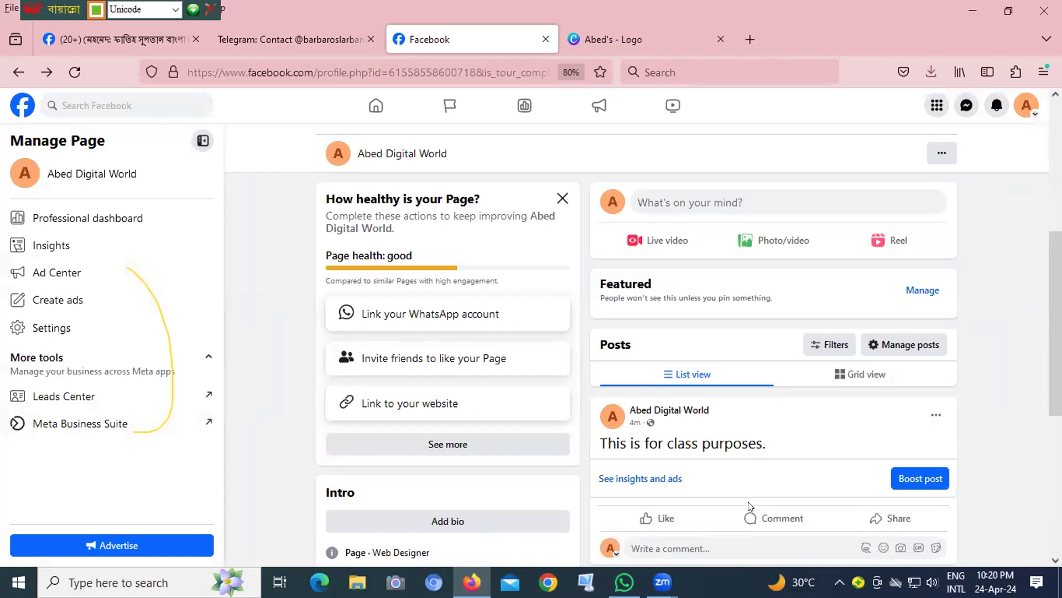
- Start inviting friends to like the Page, switching into the personal profile to reach its friend list
{"action": "left_click", "coordinate": [442, 360]}
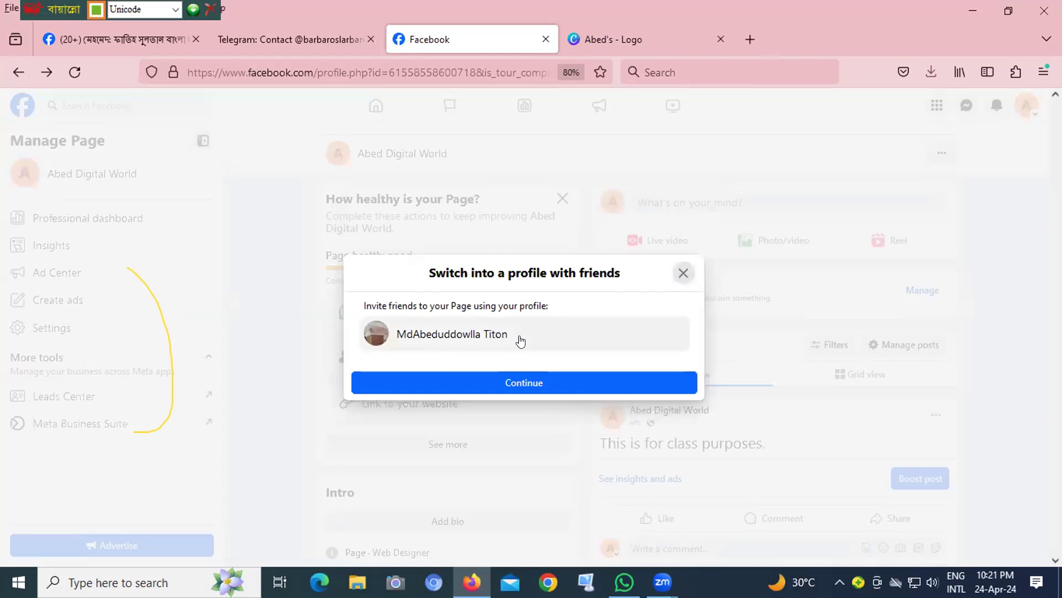
{"action": "left_click", "coordinate": [505, 384]}
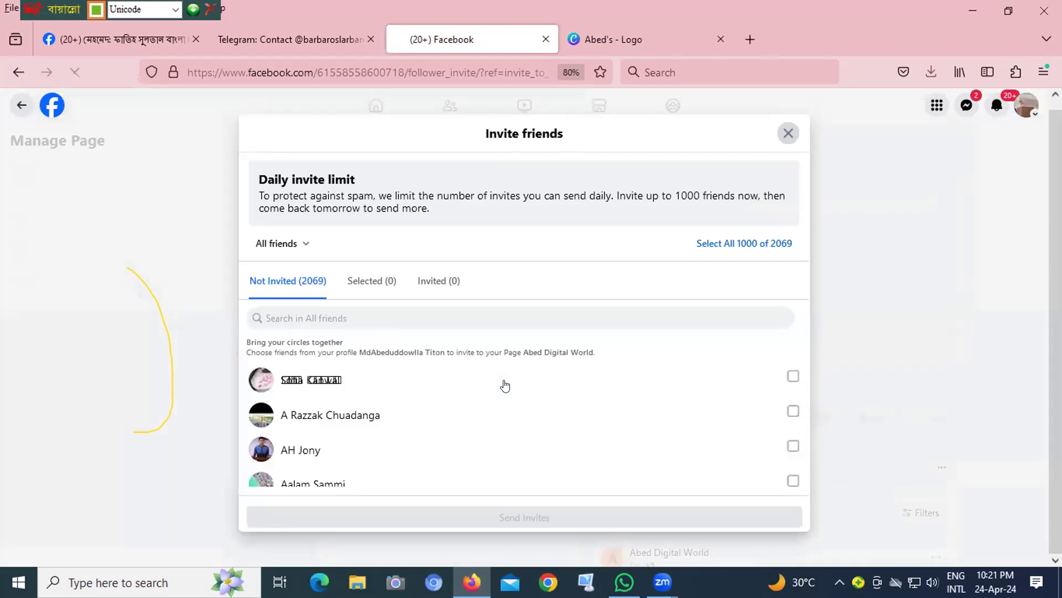
{"action": "scroll", "coordinate": [503, 410], "scroll_direction": "down", "scroll_amount": 2}
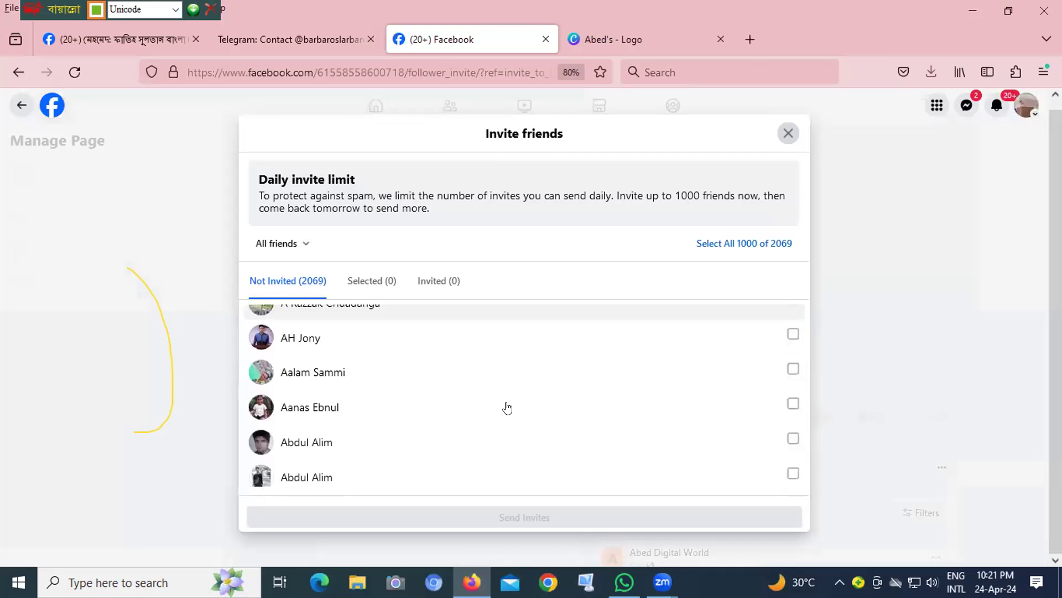
{"action": "scroll", "coordinate": [467, 395], "scroll_direction": "down", "scroll_amount": 1}
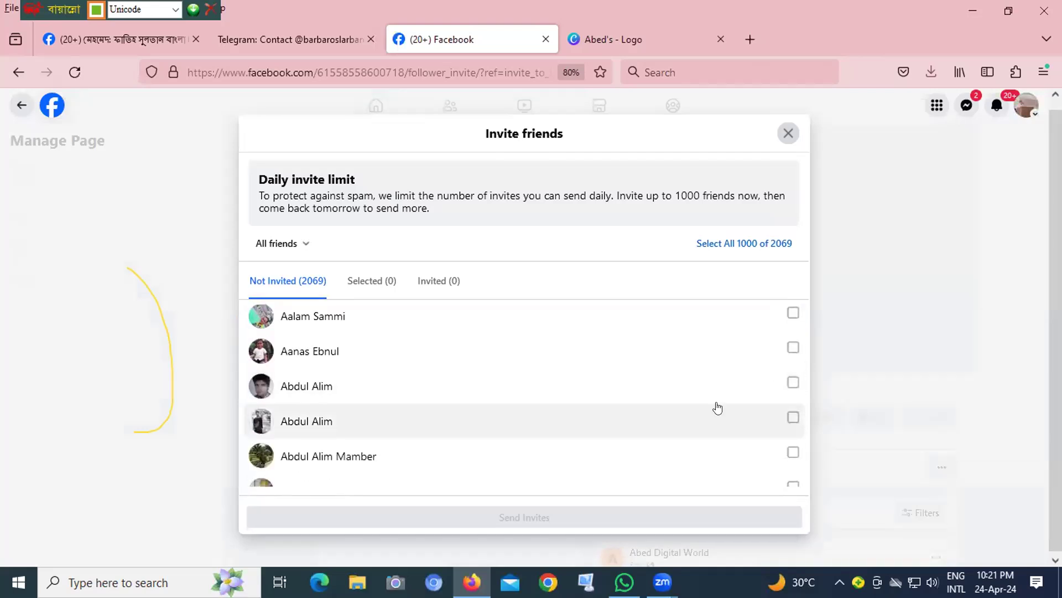
- Mark the first five friends from the all-friends list for an invitation to the Page
{"action": "left_click", "coordinate": [791, 384]}
{"action": "left_click", "coordinate": [792, 418]}
{"action": "left_click", "coordinate": [792, 452]}
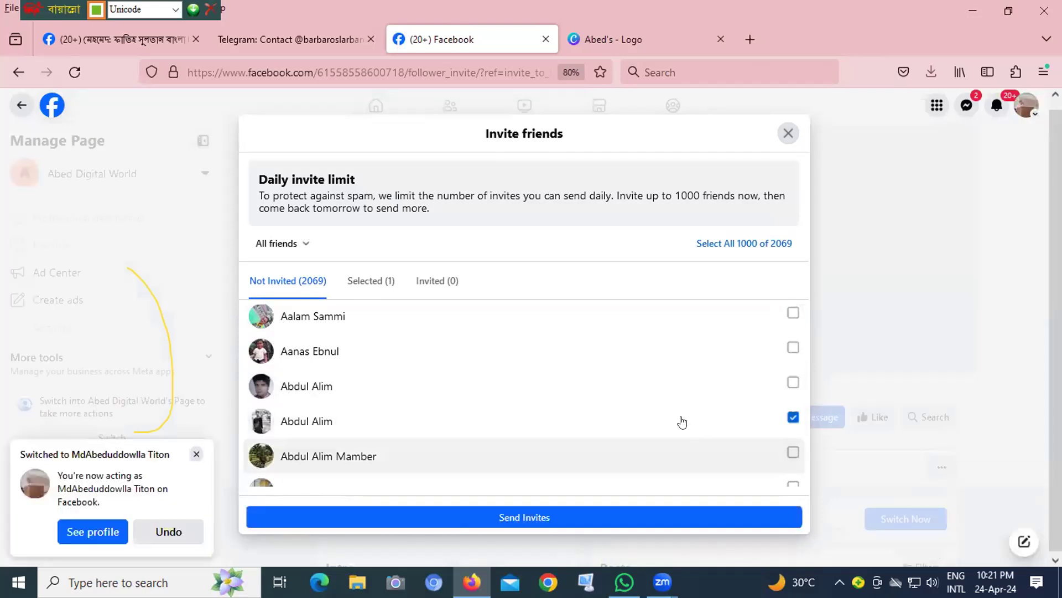
{"action": "scroll", "coordinate": [681, 410], "scroll_direction": "down", "scroll_amount": 2}
{"action": "left_click", "coordinate": [793, 396]}
{"action": "left_click", "coordinate": [792, 431]}
{"action": "left_click", "coordinate": [792, 466]}
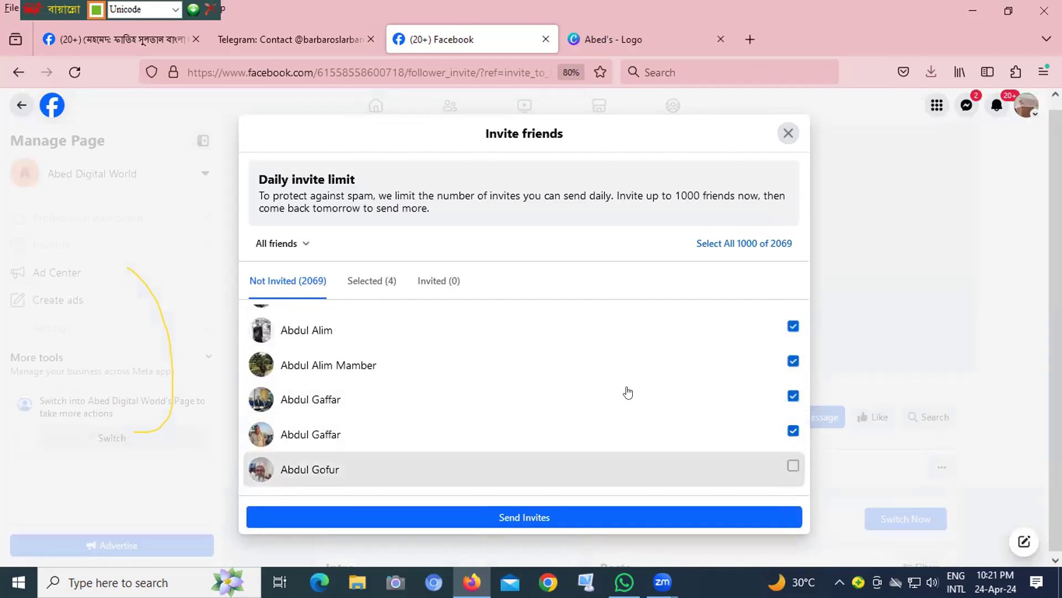
- Mark three more friends further down the list and send the Page invitations to everyone selected
{"action": "scroll", "coordinate": [655, 425], "scroll_direction": "down", "scroll_amount": 4}
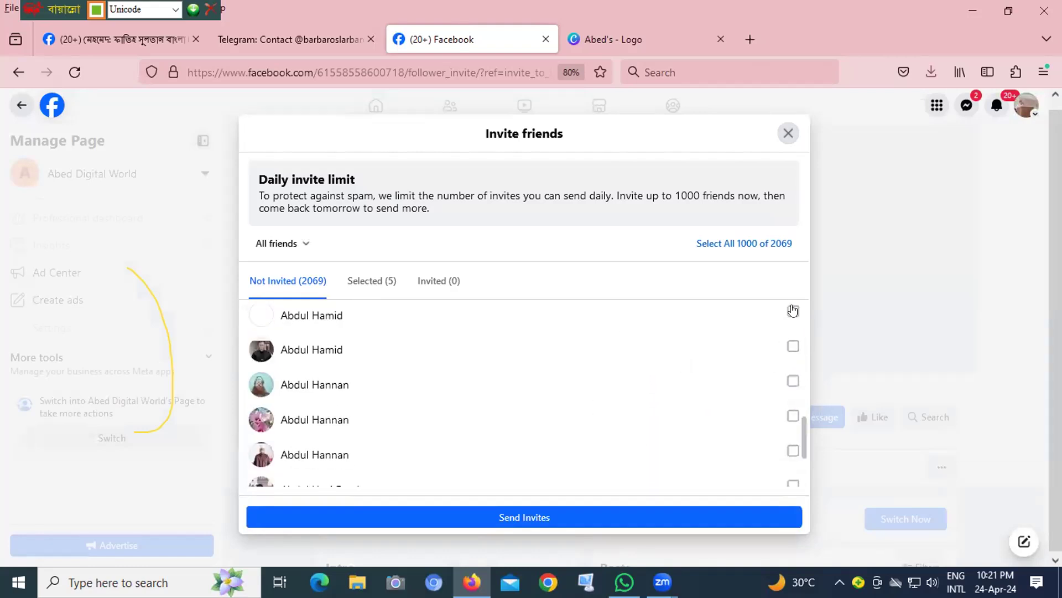
{"action": "left_click", "coordinate": [796, 312]}
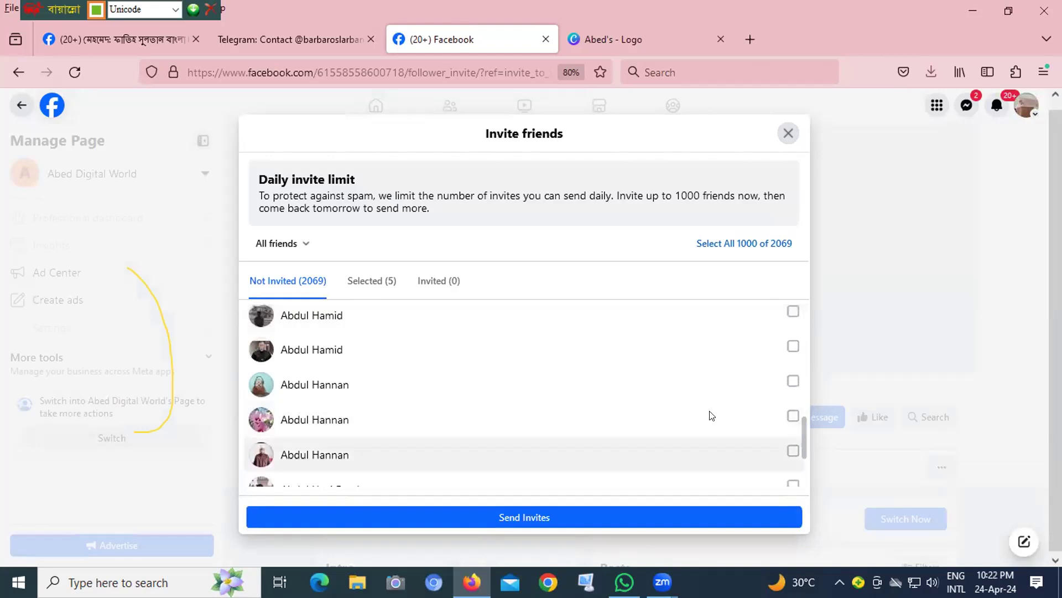
{"action": "scroll", "coordinate": [709, 415], "scroll_direction": "down", "scroll_amount": 2}
{"action": "left_click", "coordinate": [792, 373]}
{"action": "left_click", "coordinate": [793, 408]}
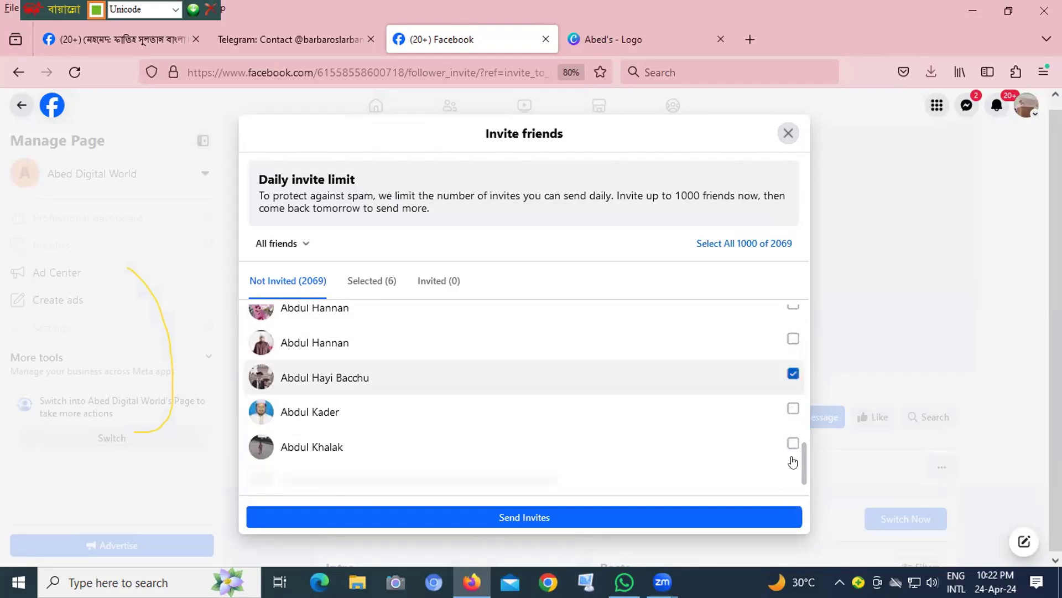
{"action": "left_click", "coordinate": [704, 426]}
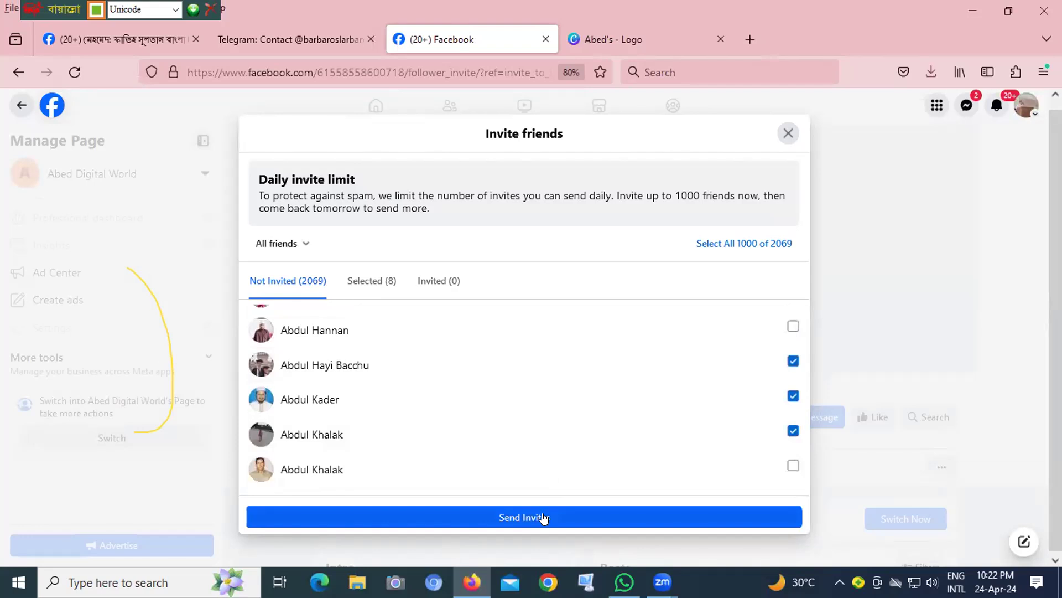
{"action": "left_click", "coordinate": [656, 522]}
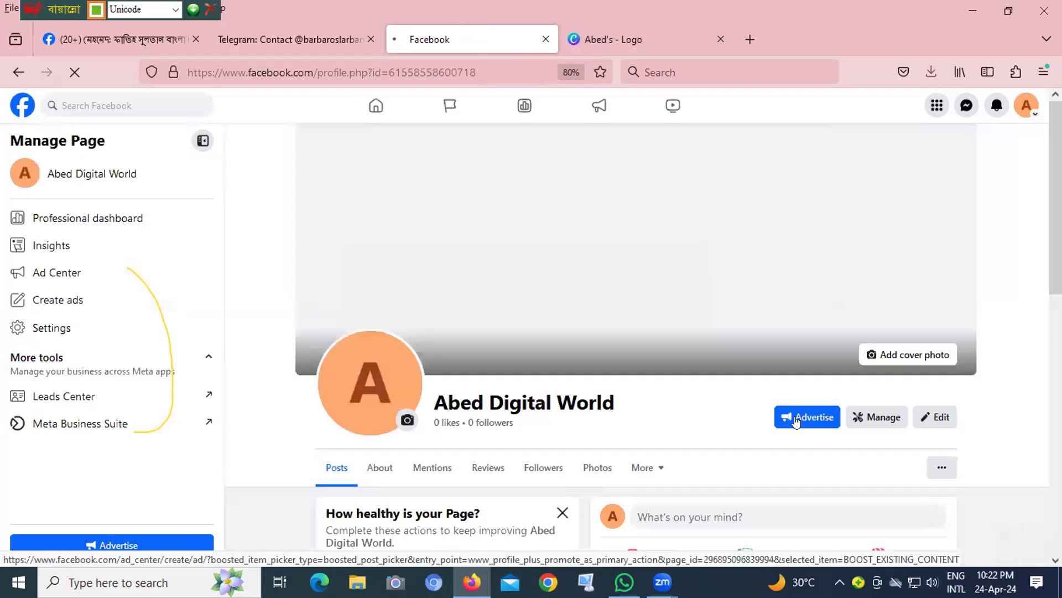
- Open the full setup checklist from the Page health suggestions and review the remaining identity steps
{"action": "scroll", "coordinate": [798, 418], "scroll_direction": "down", "scroll_amount": 3}
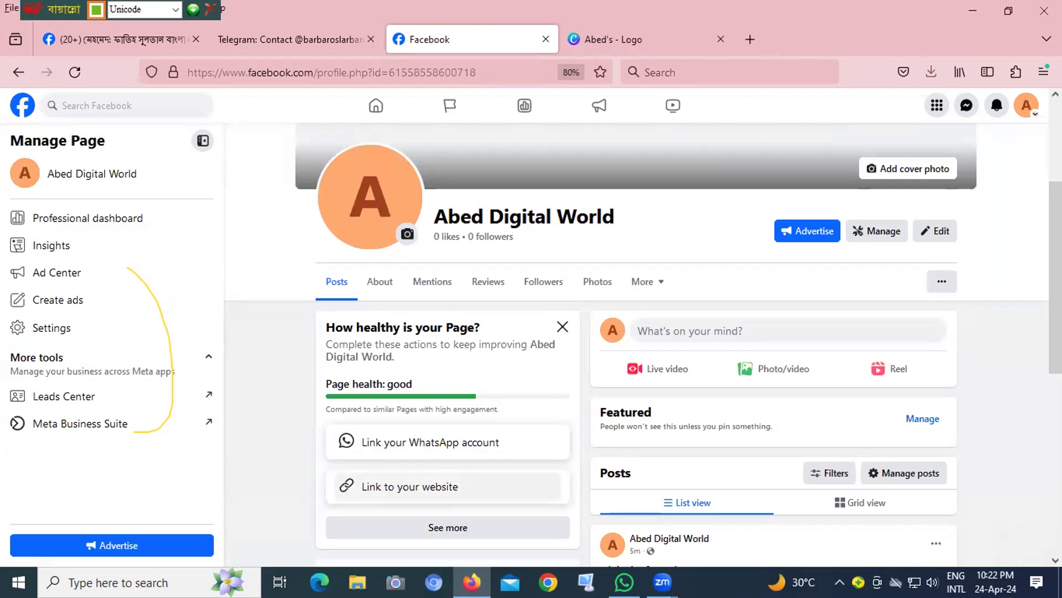
{"action": "scroll", "coordinate": [1042, 407], "scroll_direction": "down", "scroll_amount": 4}
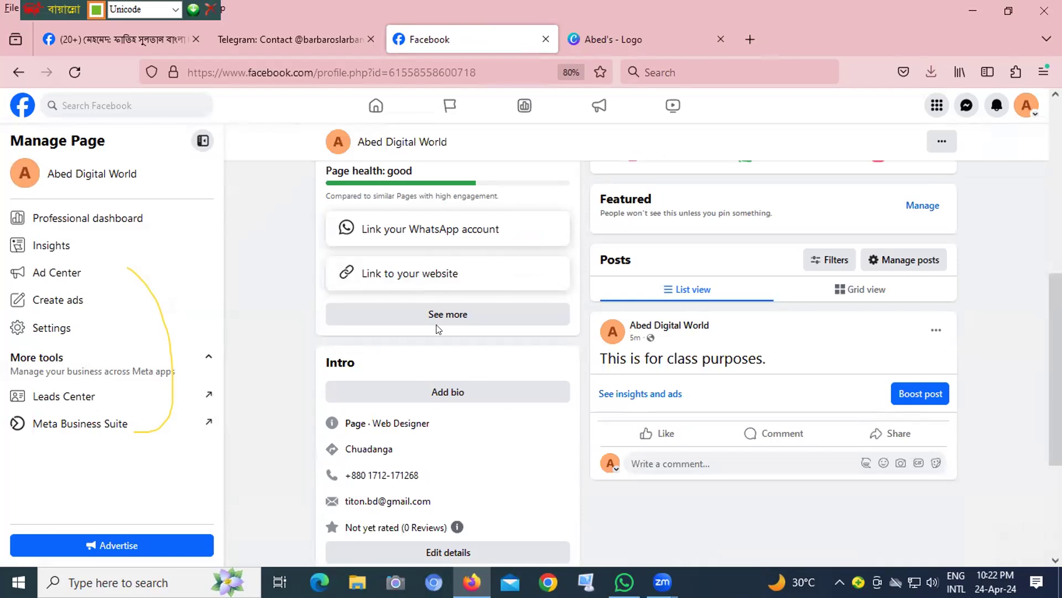
{"action": "left_click", "coordinate": [432, 316]}
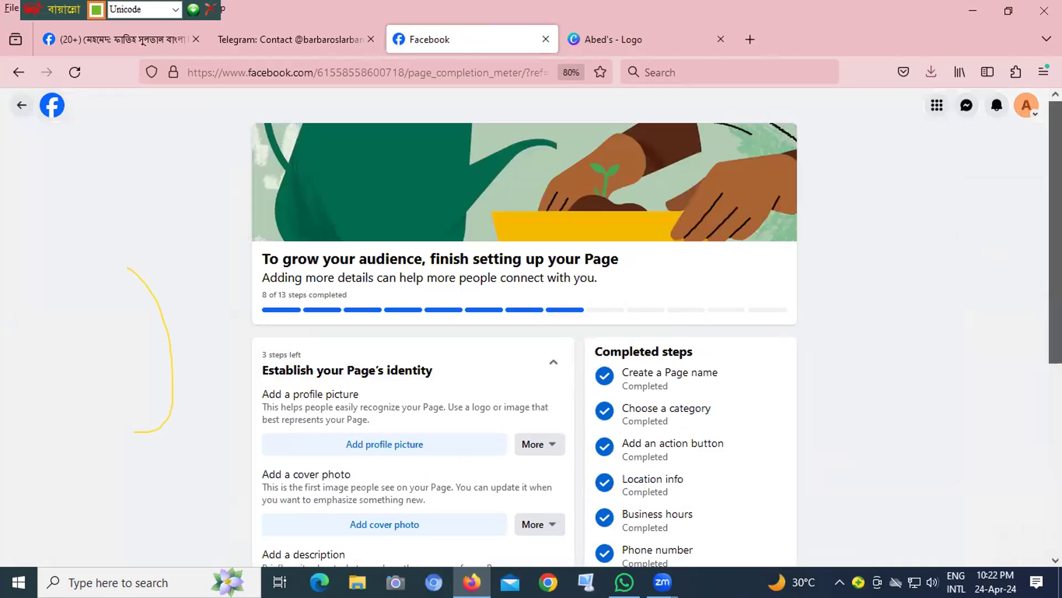
{"action": "scroll", "coordinate": [1038, 279], "scroll_direction": "down", "scroll_amount": 2}
{"action": "scroll", "coordinate": [1039, 284], "scroll_direction": "down", "scroll_amount": 2}
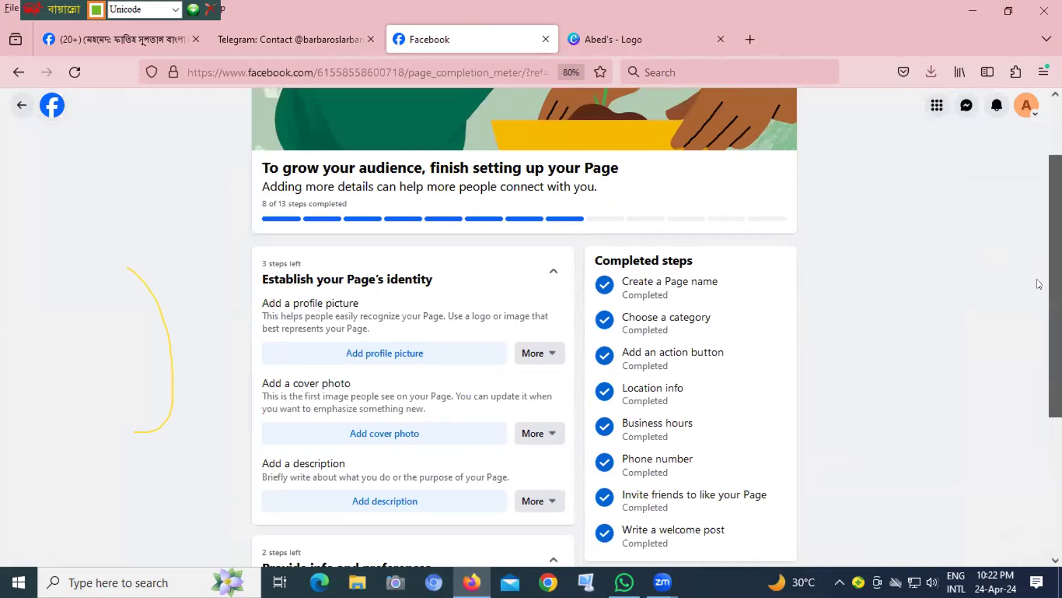
{"action": "scroll", "coordinate": [1035, 293], "scroll_direction": "down", "scroll_amount": 1}
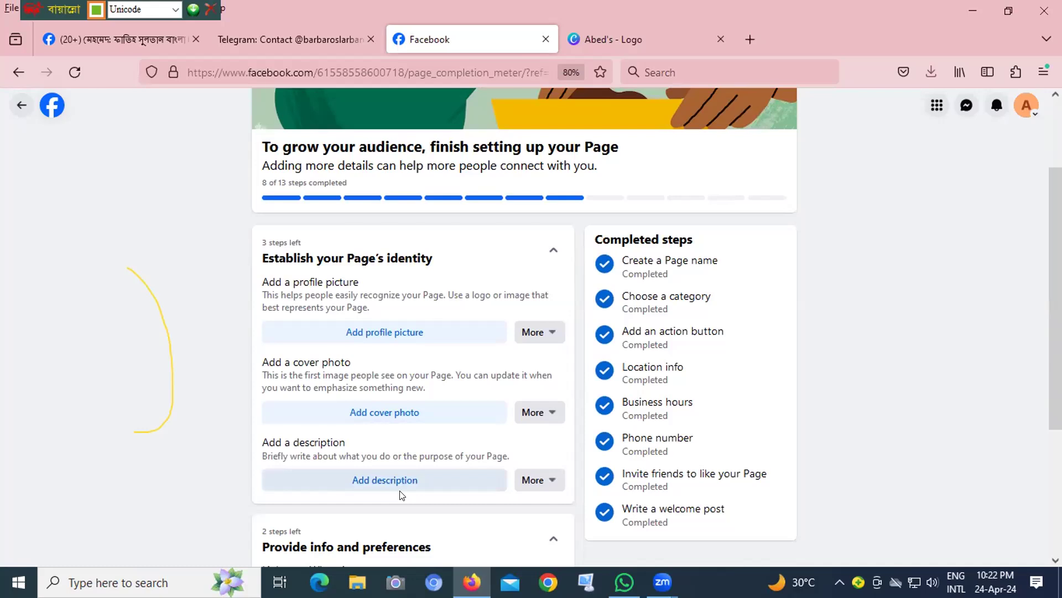
{"action": "left_click", "coordinate": [616, 36]}
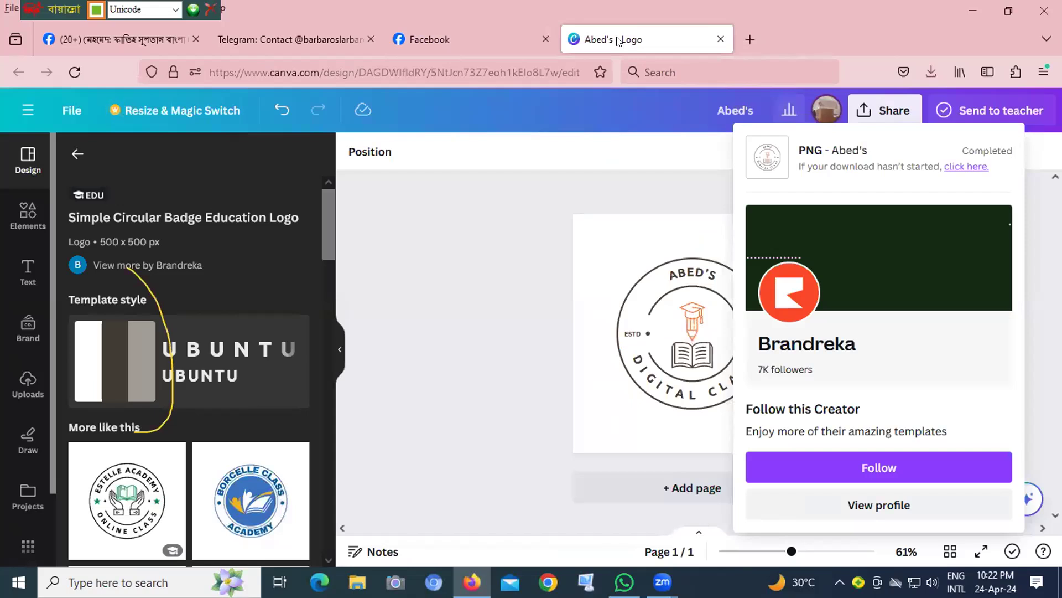
{"action": "left_click", "coordinate": [413, 41]}
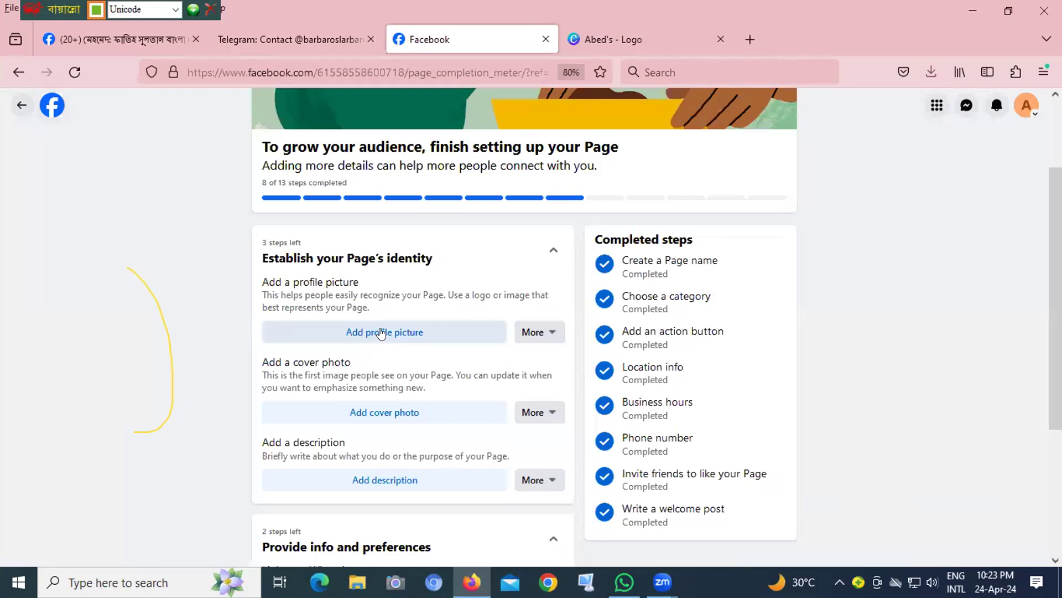
{"action": "left_click", "coordinate": [381, 333]}
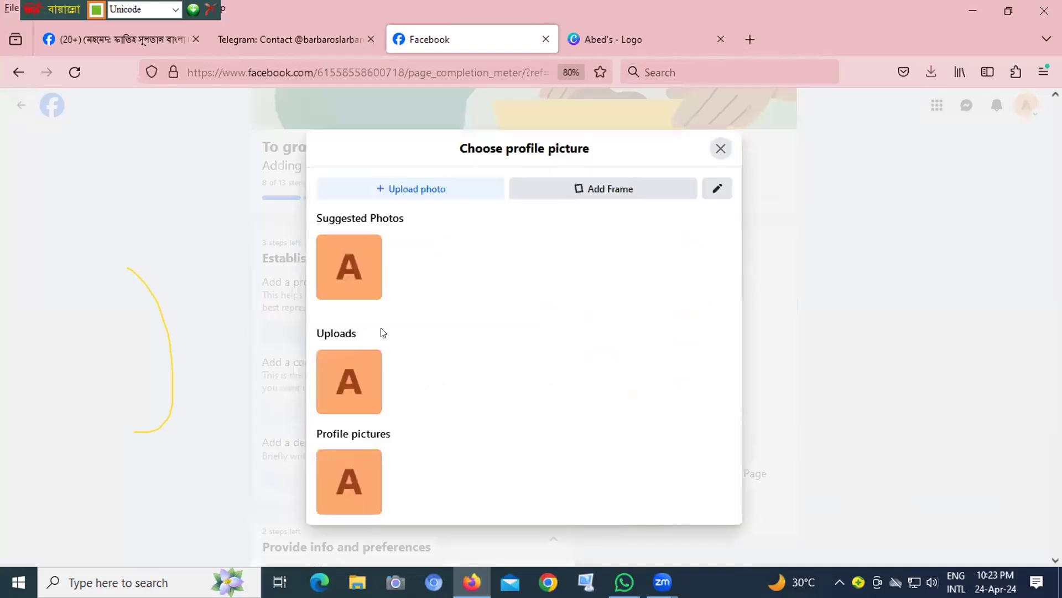
{"action": "left_click", "coordinate": [421, 188]}
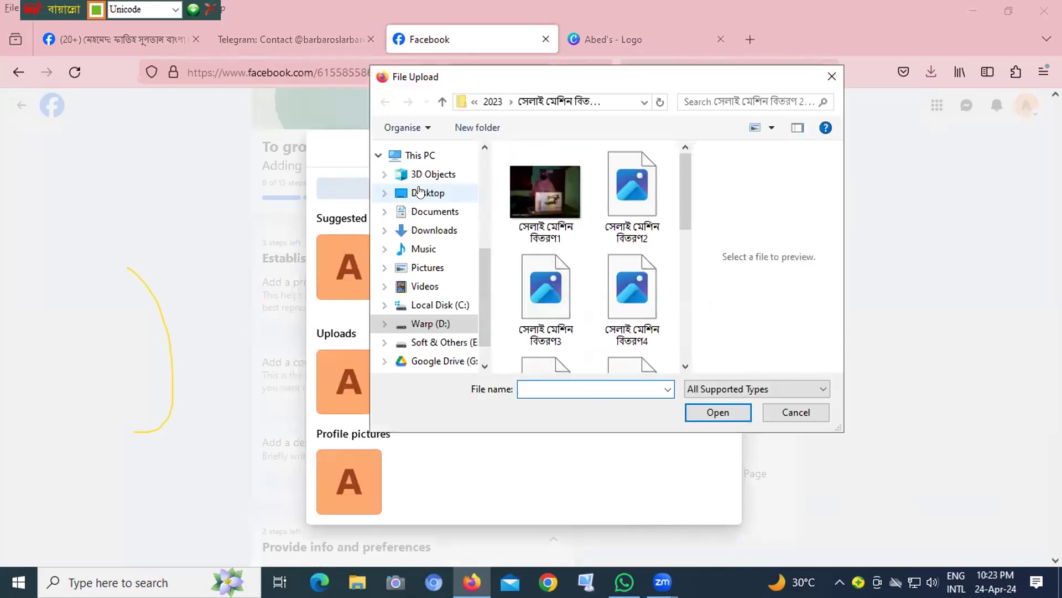
{"action": "left_click", "coordinate": [431, 229]}
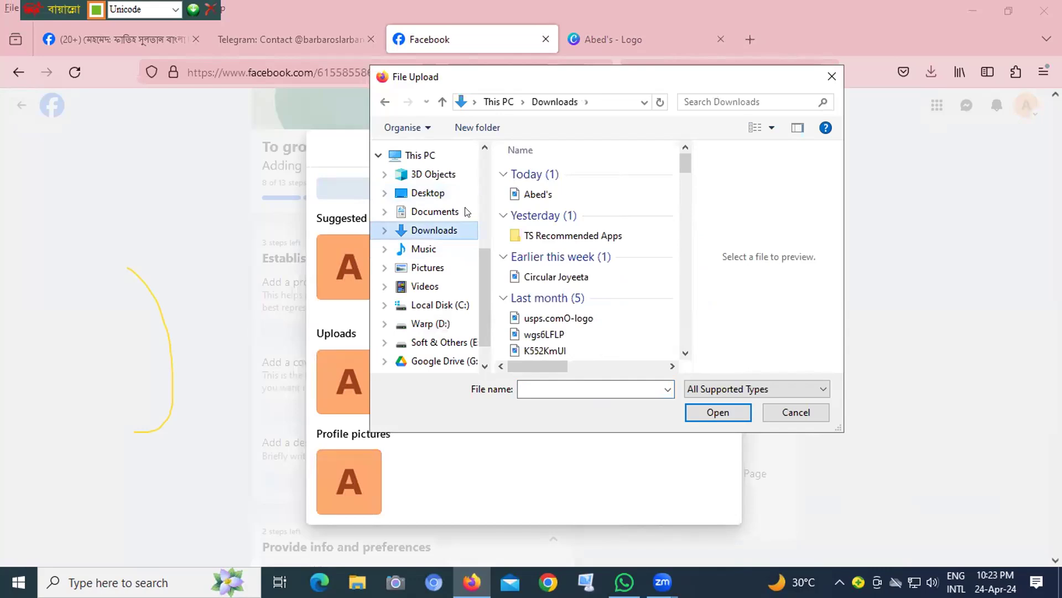
{"action": "left_click", "coordinate": [528, 195]}
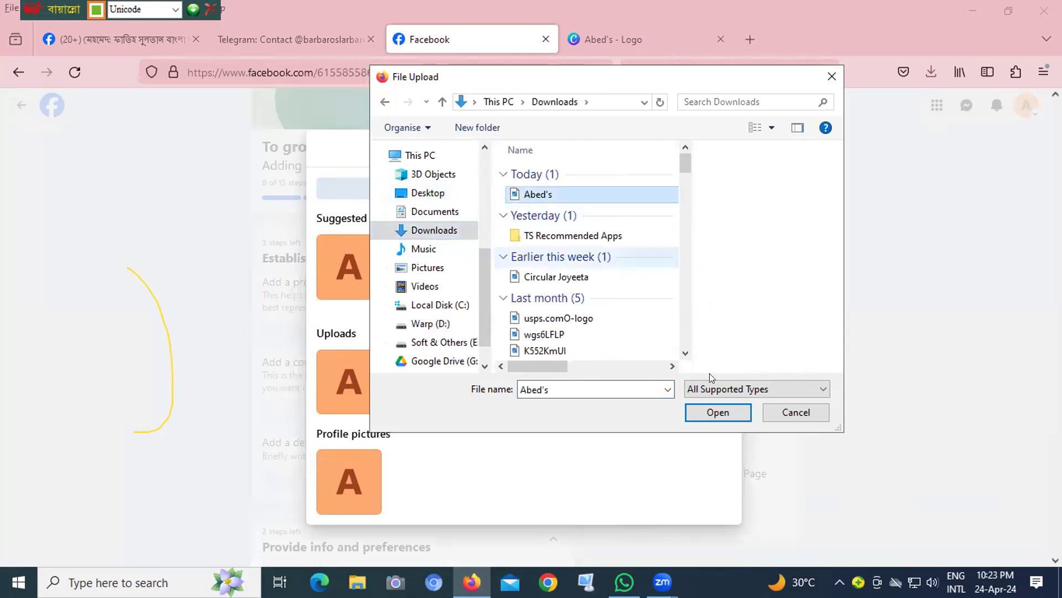
{"action": "left_click", "coordinate": [721, 412]}
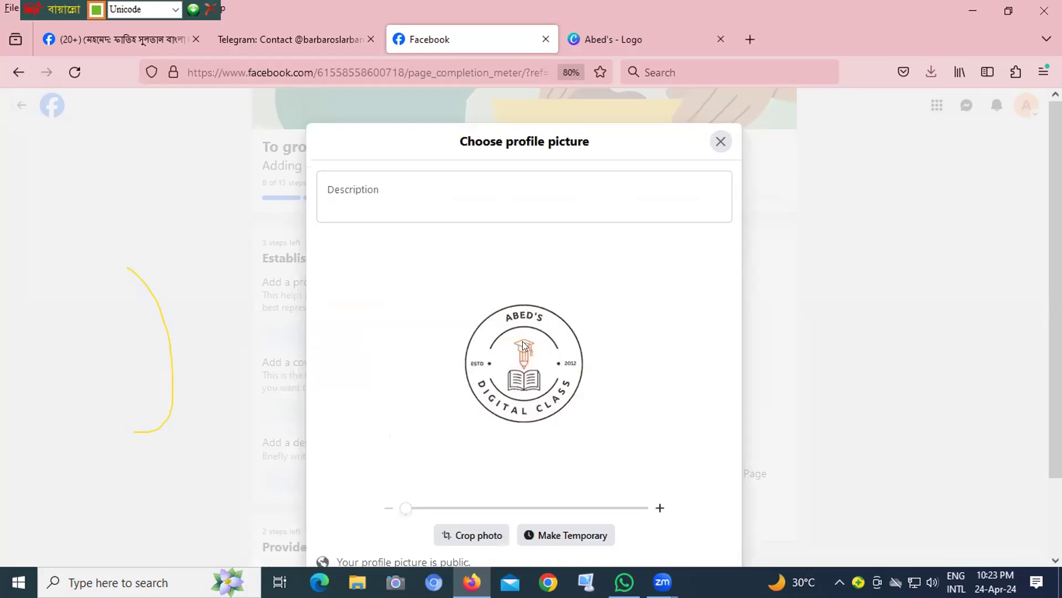
{"action": "left_click", "coordinate": [387, 185]}
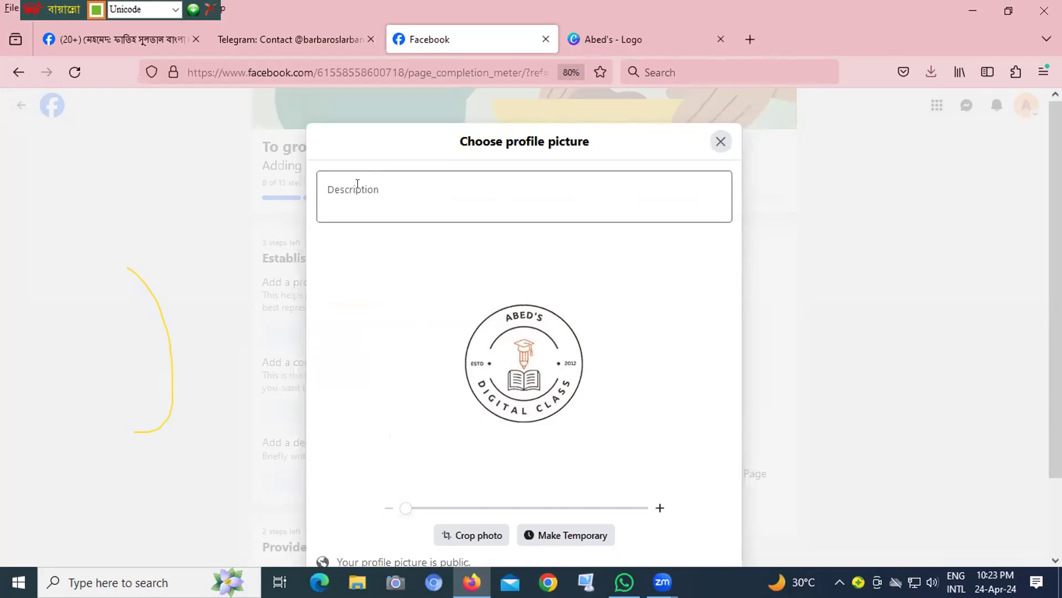
{"action": "left_click", "coordinate": [358, 183]}
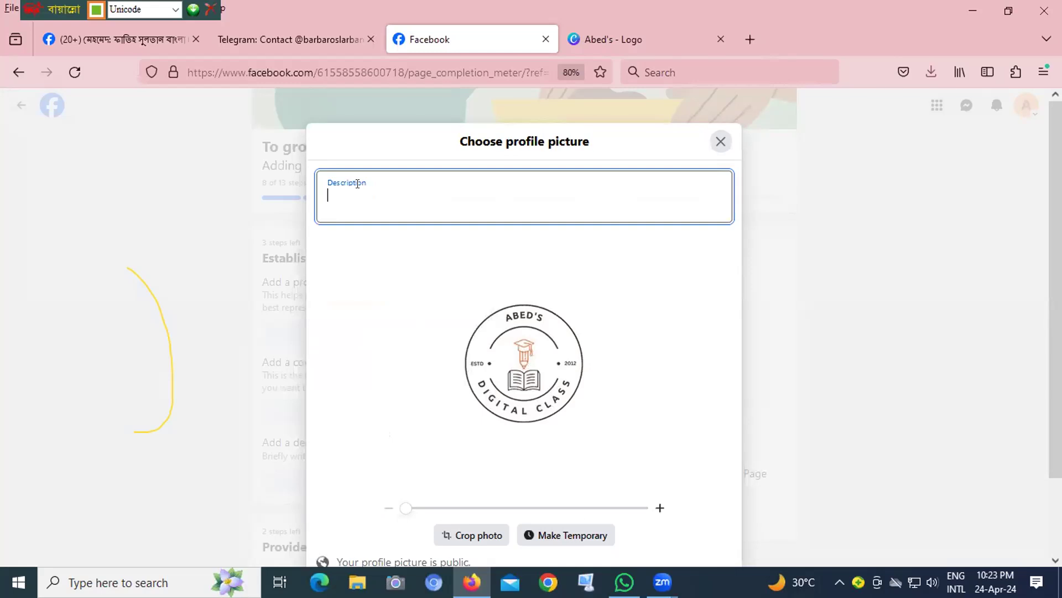
{"action": "type", "text": "যডদগেমড ট"}
- Switch the keyboard input mode to English and clear the mistyped Bangla text from the profile picture description
{"action": "left_click", "coordinate": [176, 10]}
{"action": "left_click", "coordinate": [122, 22]}
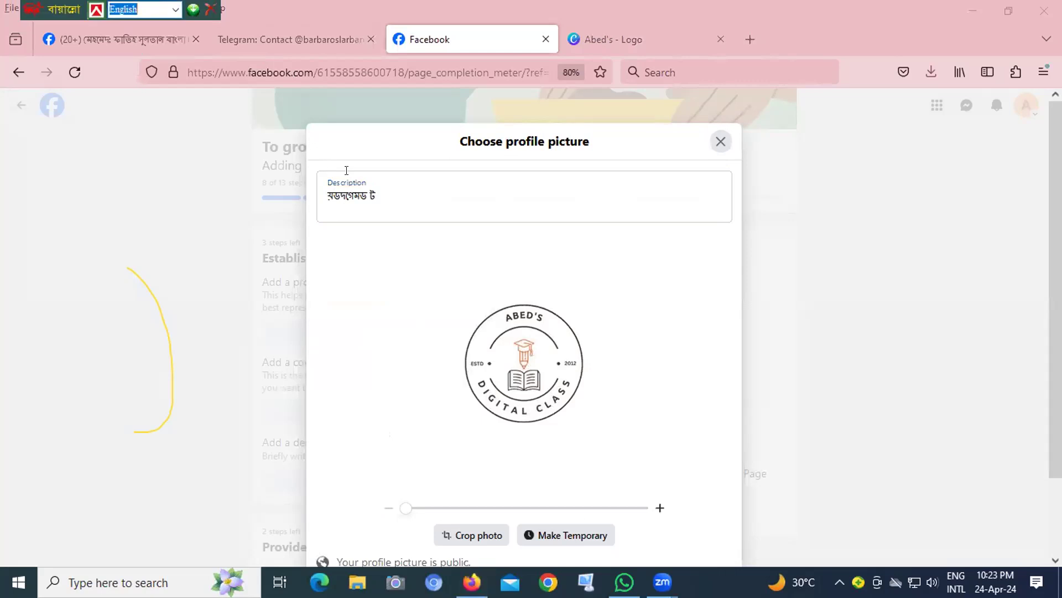
{"action": "left_click", "coordinate": [373, 187]}
{"action": "key", "text": "BackSpace"}
{"action": "key", "text": "BackSpace"}
{"action": "key", "text": "BackSpace"}
{"action": "key", "text": "BackSpace"}
{"action": "key", "text": "BackSpace"}
{"action": "key", "text": "BackSpace"}
{"action": "key", "text": "BackSpace"}
{"action": "key", "text": "BackSpace"}
{"action": "key", "text": "BackSpace"}
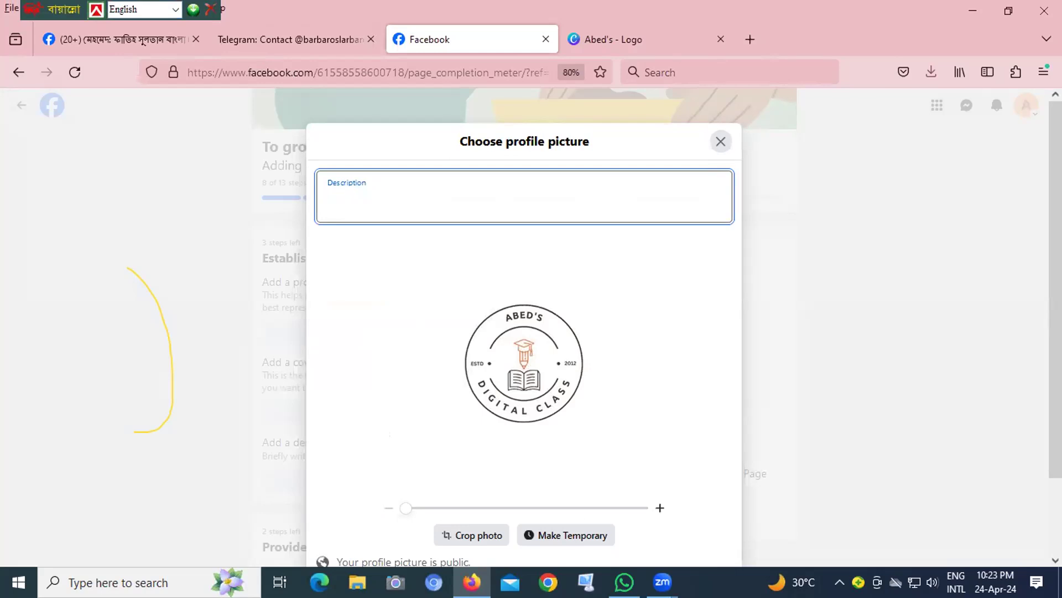
- Enter the description "Welcome to Abed Digital World" for the profile picture and save the picture
{"action": "type", "text": "Welcome to"}
{"action": "key", "text": "BackSpace"}
{"action": "key", "text": "BackSpace"}
{"action": "type", "text": "o Abed Digital wo"}
{"action": "key", "text": "BackSpace"}
{"action": "key", "text": "BackSpace"}
{"action": "type", "text": "World"}
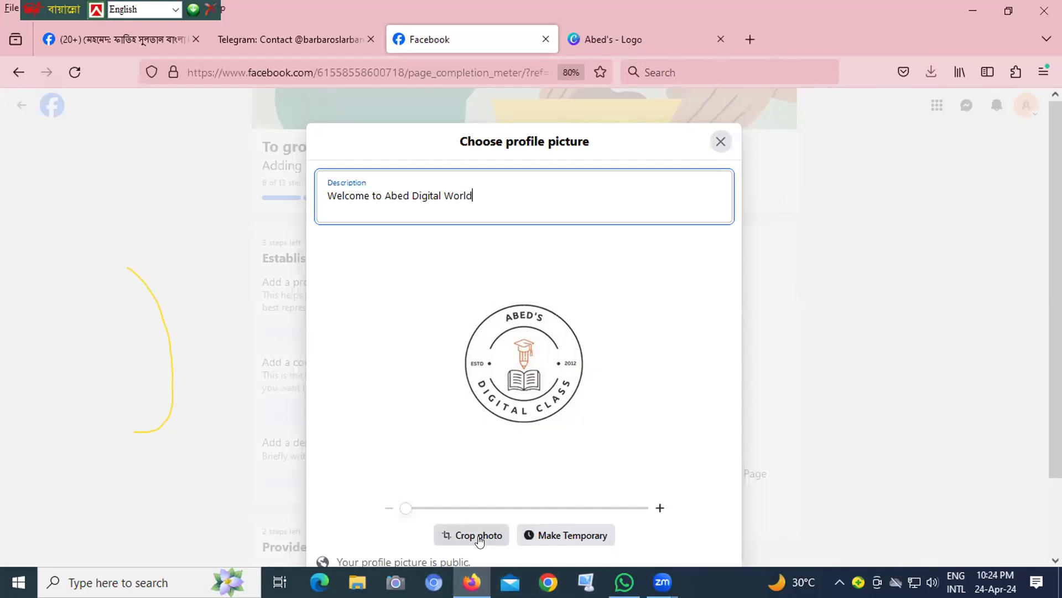
{"action": "scroll", "coordinate": [607, 461], "scroll_direction": "down", "scroll_amount": 2}
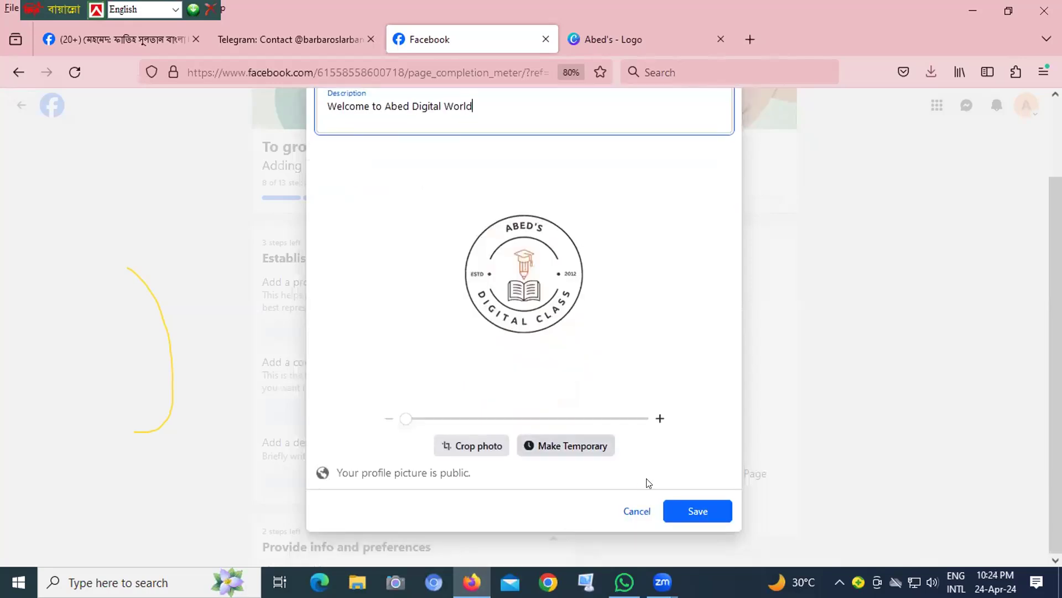
{"action": "left_click", "coordinate": [714, 507]}
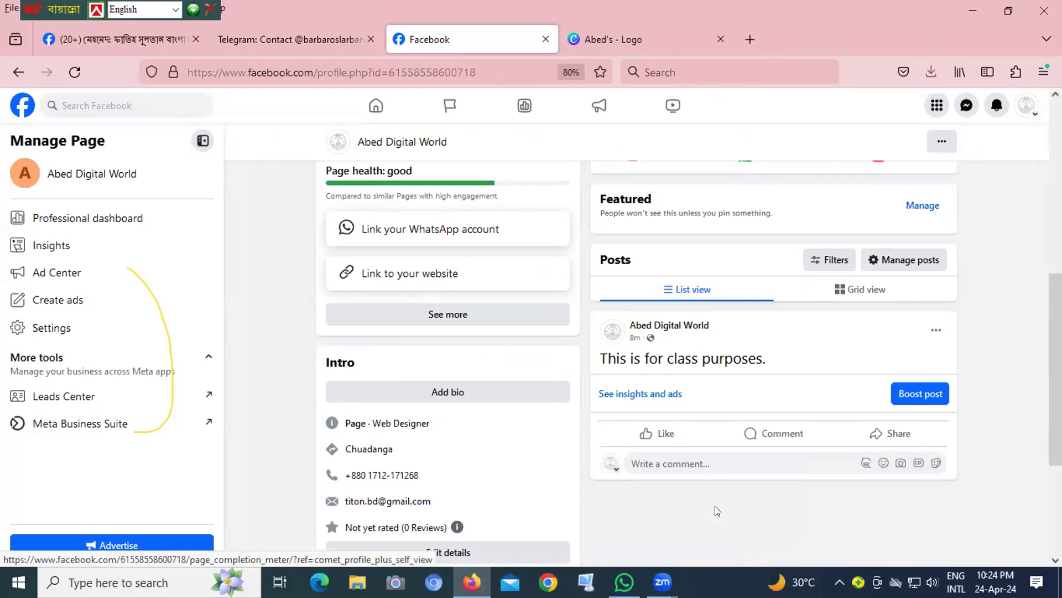
{"action": "scroll", "coordinate": [717, 510], "scroll_direction": "down", "scroll_amount": 2}
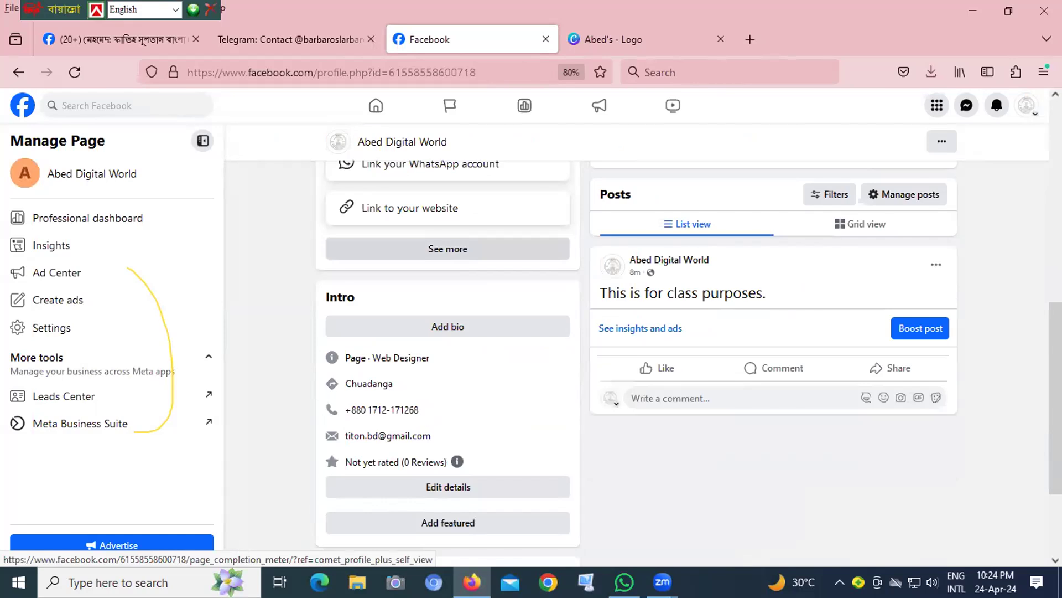
- From the Page setup checklist, add the description "Abed's Digital World is an educational consultancy page.", save it and skip posting it to News Feed
{"action": "scroll", "coordinate": [968, 172], "scroll_direction": "up", "scroll_amount": 4}
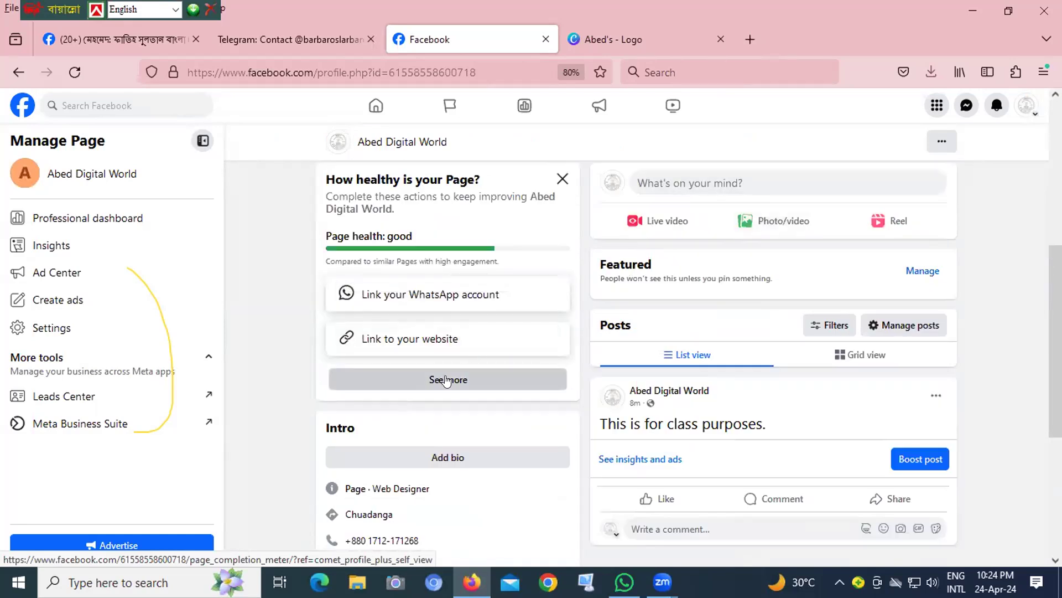
{"action": "left_click", "coordinate": [446, 380]}
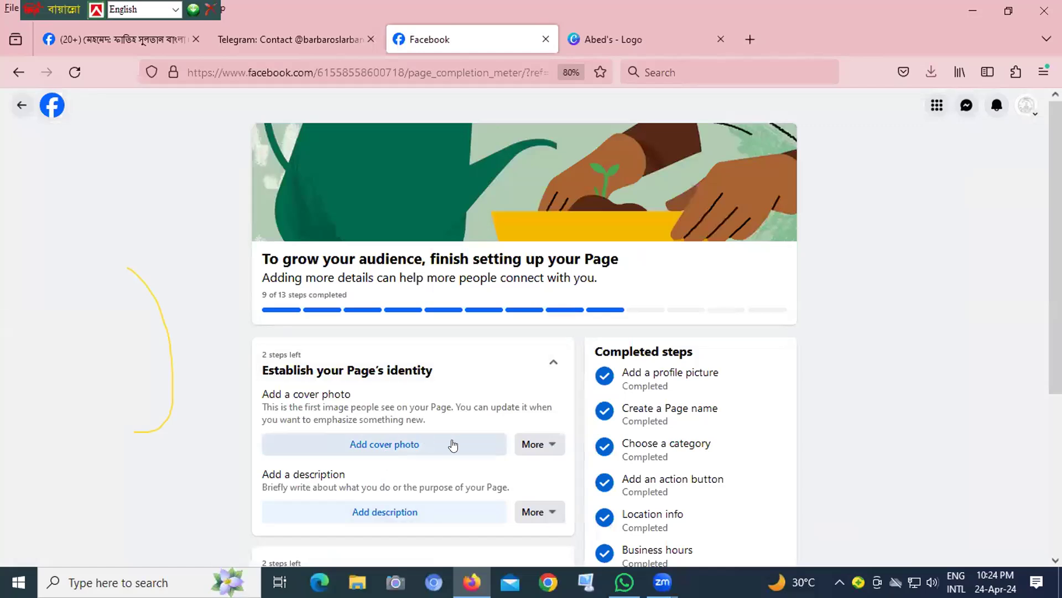
{"action": "left_click", "coordinate": [369, 513]}
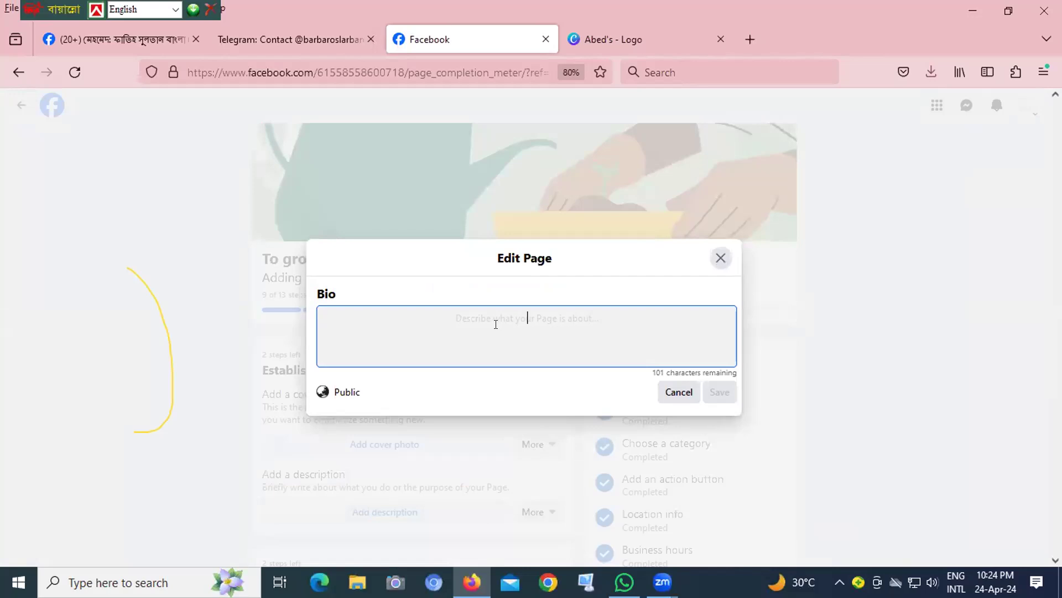
{"action": "type", "text": "aB"}
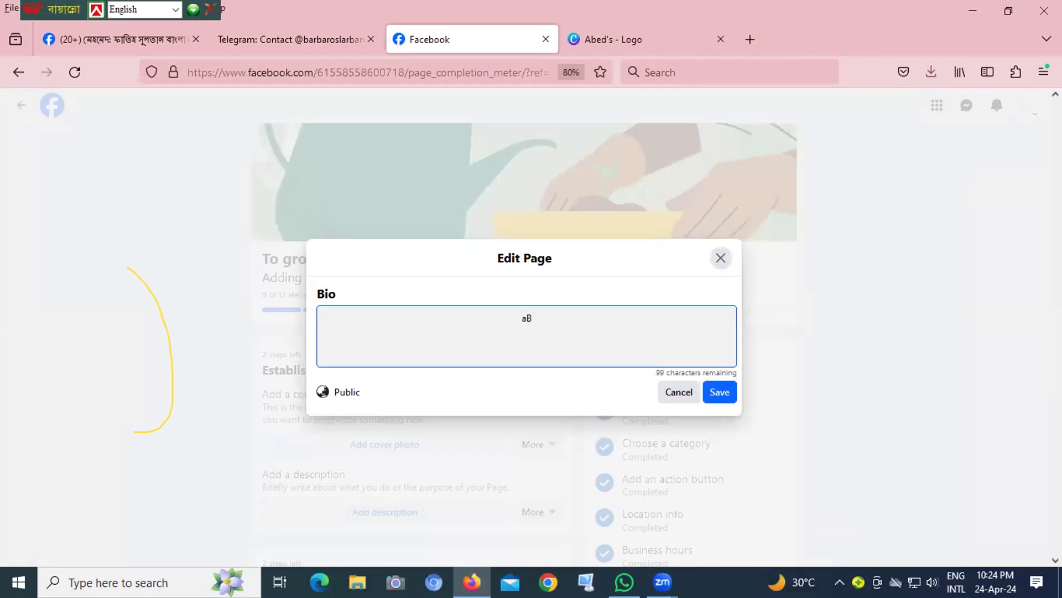
{"action": "key", "text": "BackSpace"}
{"action": "key", "text": "BackSpace"}
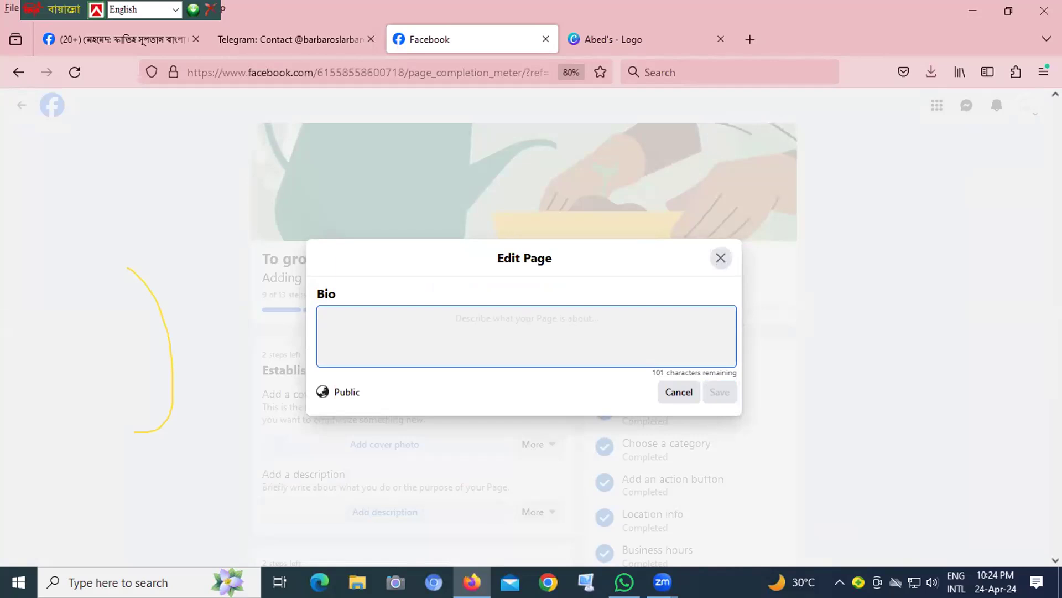
{"action": "type", "text": "Ab"}
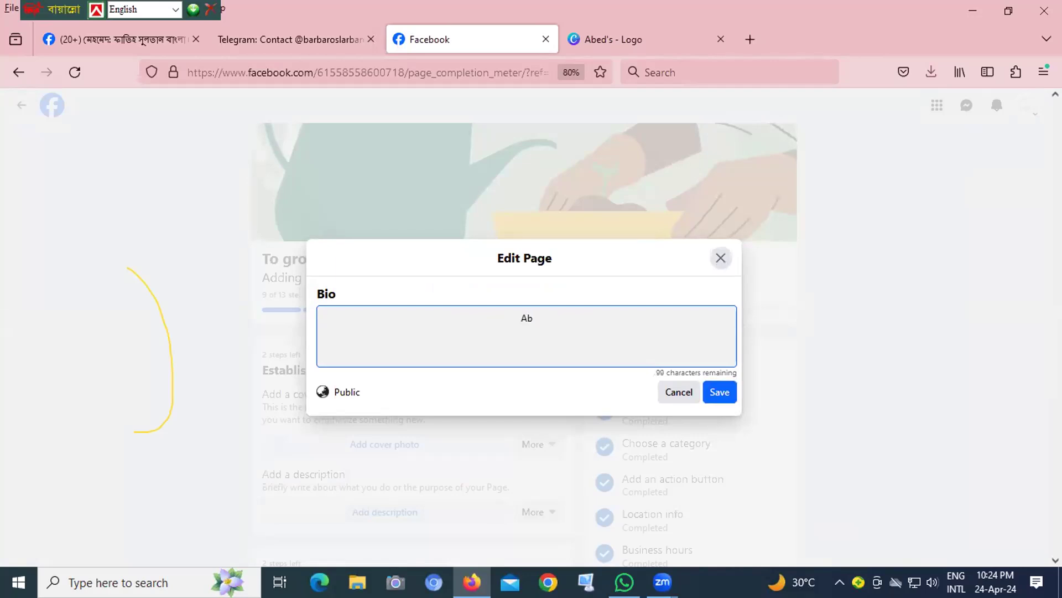
{"action": "type", "text": "ed"}
{"action": "type", "text": "''"}
{"action": "key", "text": "BackSpace"}
{"action": "key", "text": "BackSpace"}
{"action": "type", "text": "'"}
{"action": "type", "text": "'s"}
{"action": "key", "text": "BackSpace"}
{"action": "key", "text": "BackSpace"}
{"action": "key", "text": "BackSpace"}
{"action": "key", "text": "BackSpace"}
{"action": "type", "text": "s Digital Wo"}
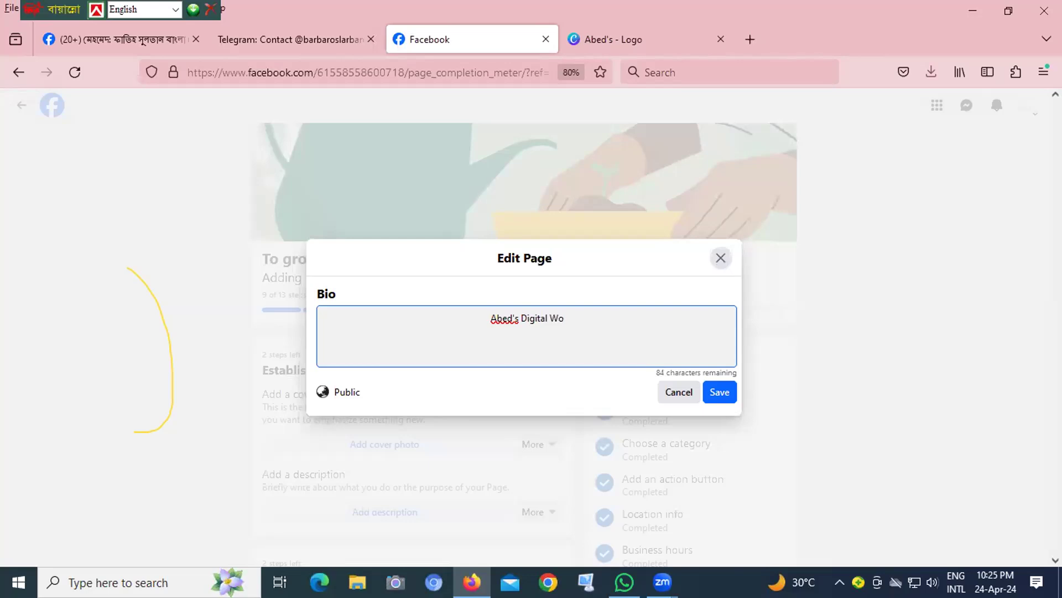
{"action": "type", "text": "rld"}
{"action": "type", "text": " is a"}
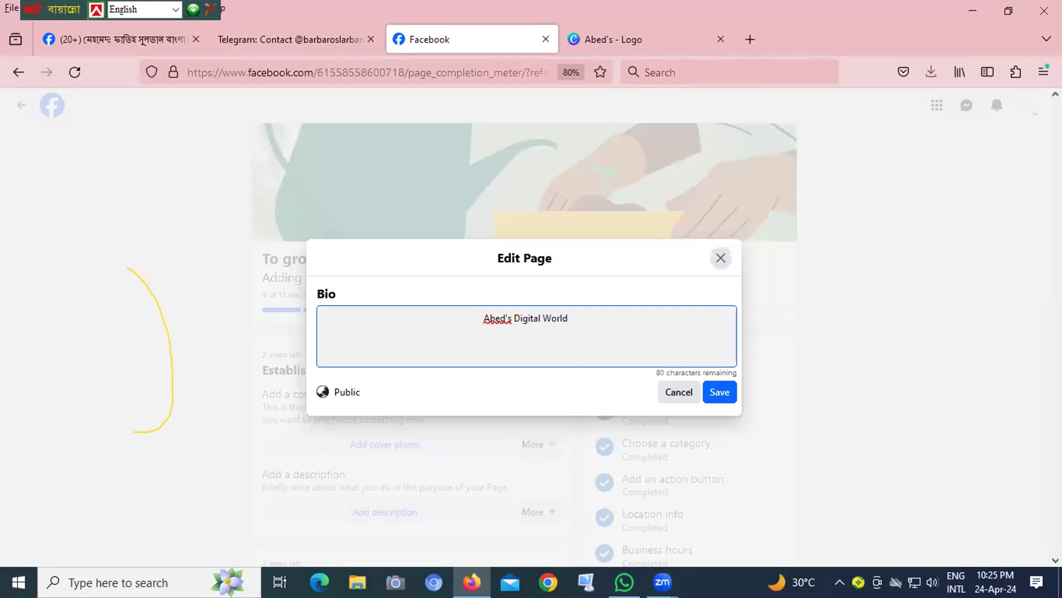
{"action": "type", "text": "n e"}
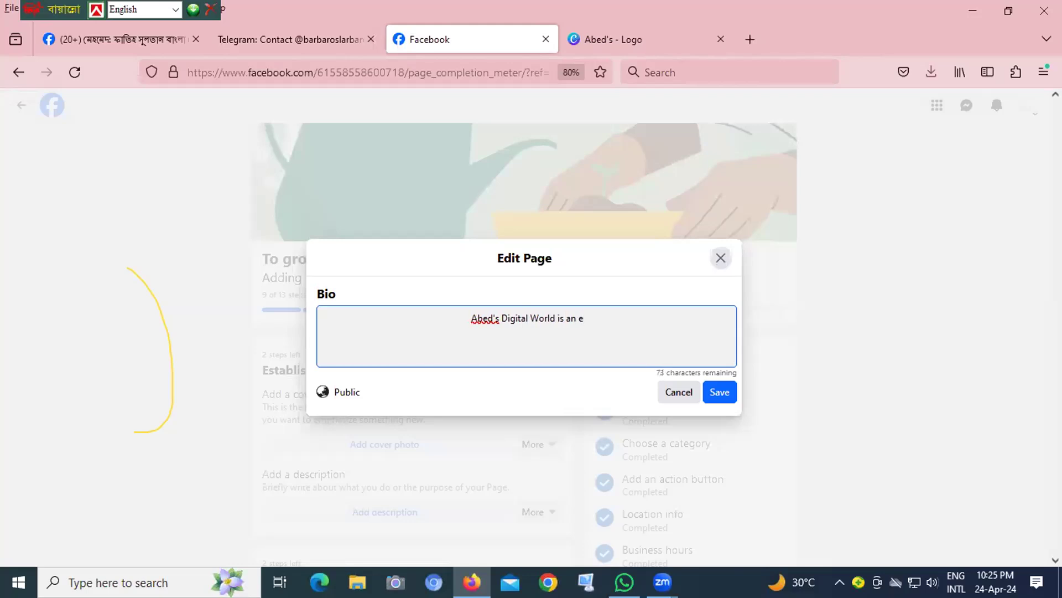
{"action": "type", "text": "ducat"}
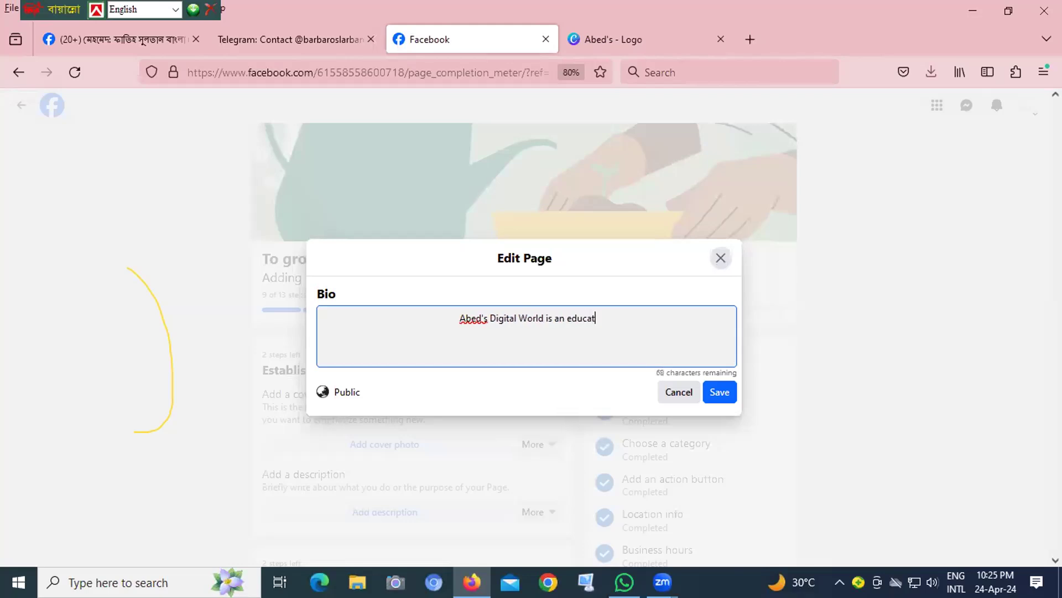
{"action": "type", "text": "ional"}
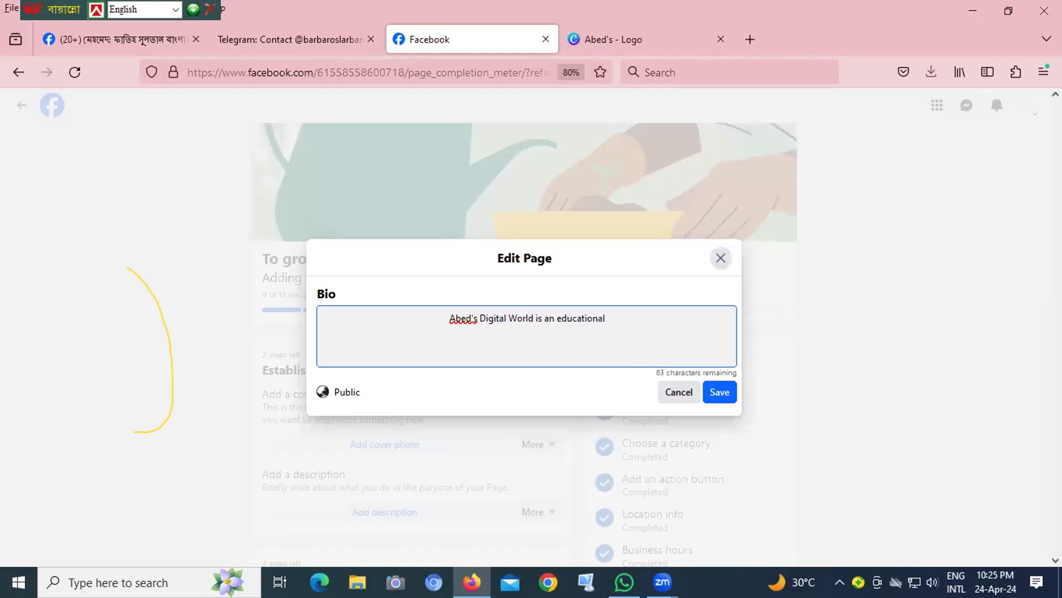
{"action": "type", "text": " consultancy"}
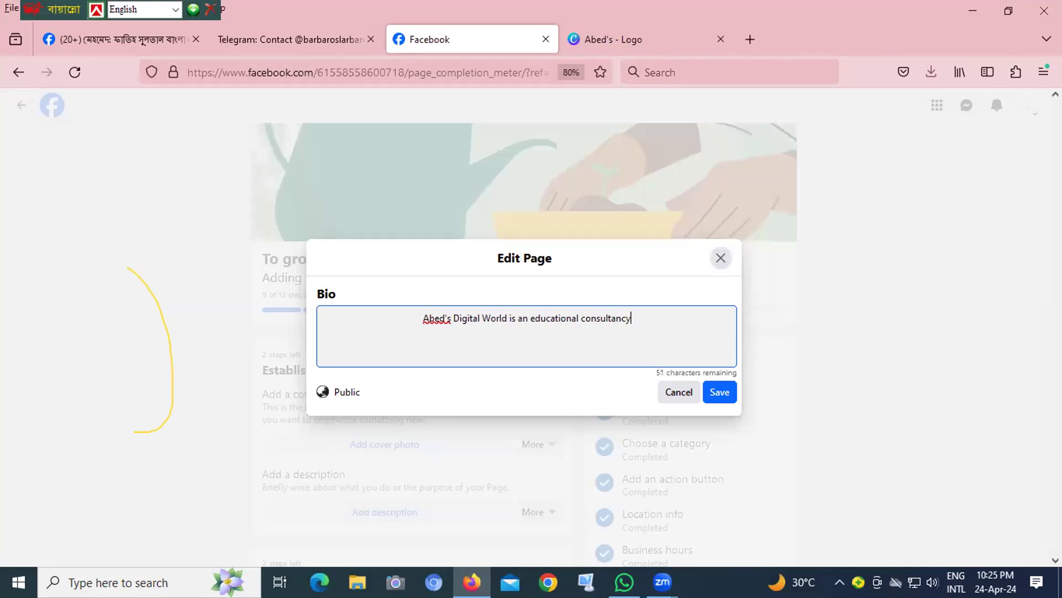
{"action": "type", "text": " page"}
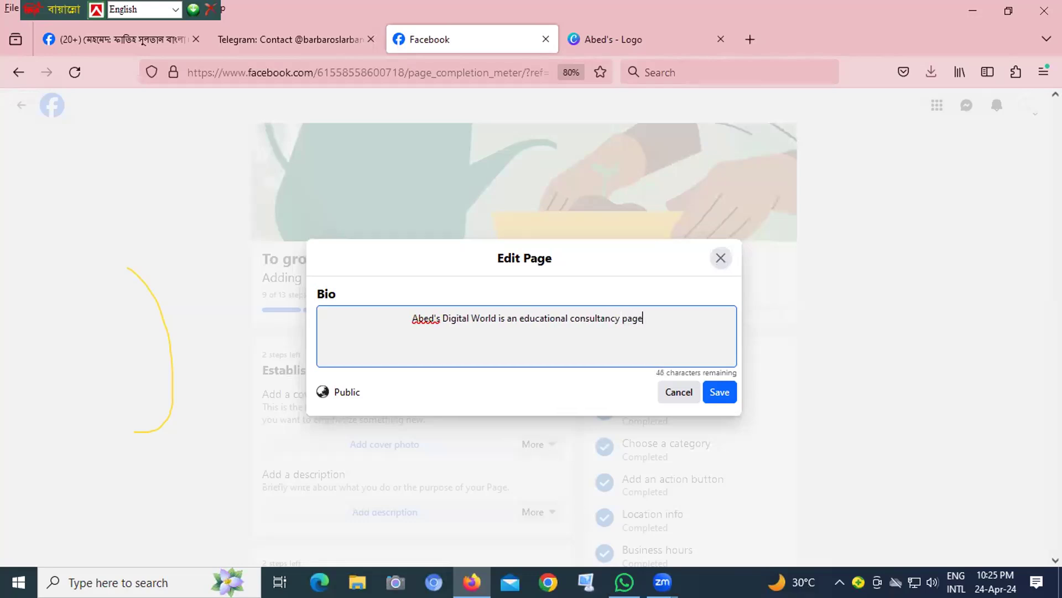
{"action": "type", "text": "."}
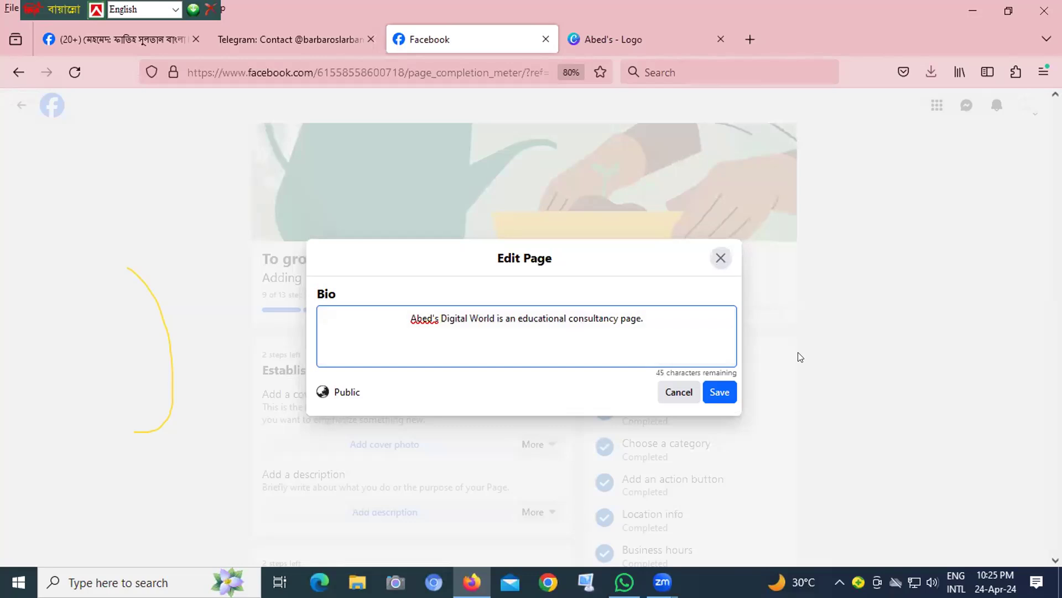
{"action": "left_click", "coordinate": [717, 393]}
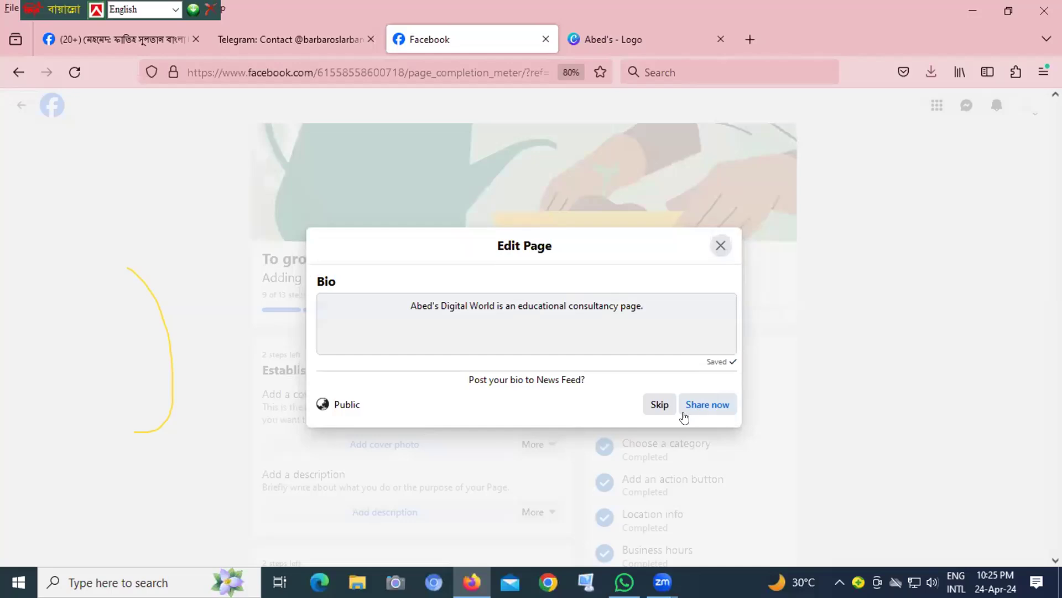
{"action": "left_click", "coordinate": [648, 407]}
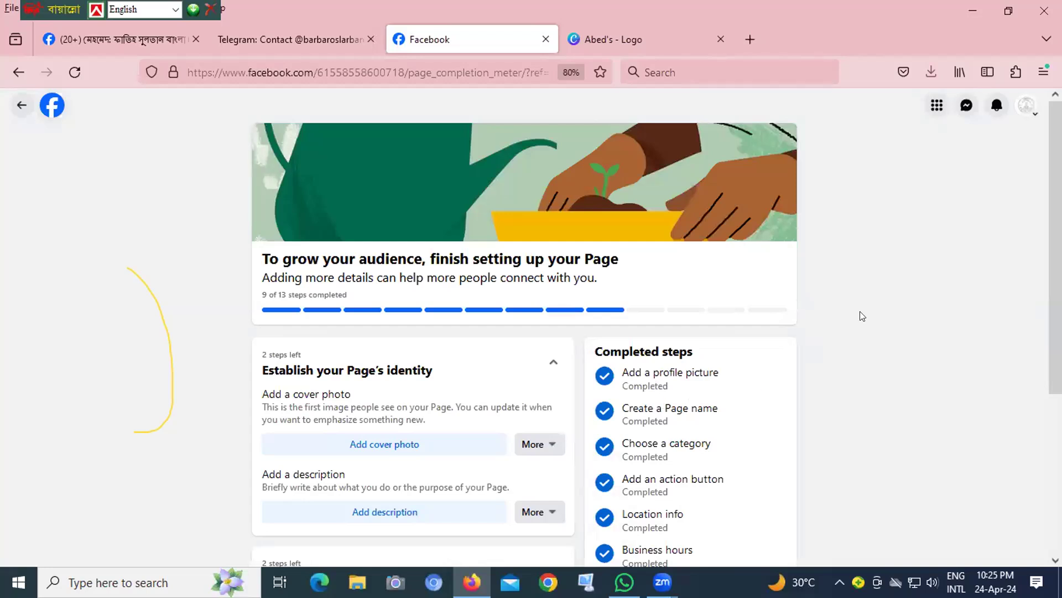
- Review the remaining items in the Page setup checklist and return to the Page profile
{"action": "scroll", "coordinate": [1025, 269], "scroll_direction": "down", "scroll_amount": 2}
{"action": "scroll", "coordinate": [1025, 270], "scroll_direction": "down", "scroll_amount": 2}
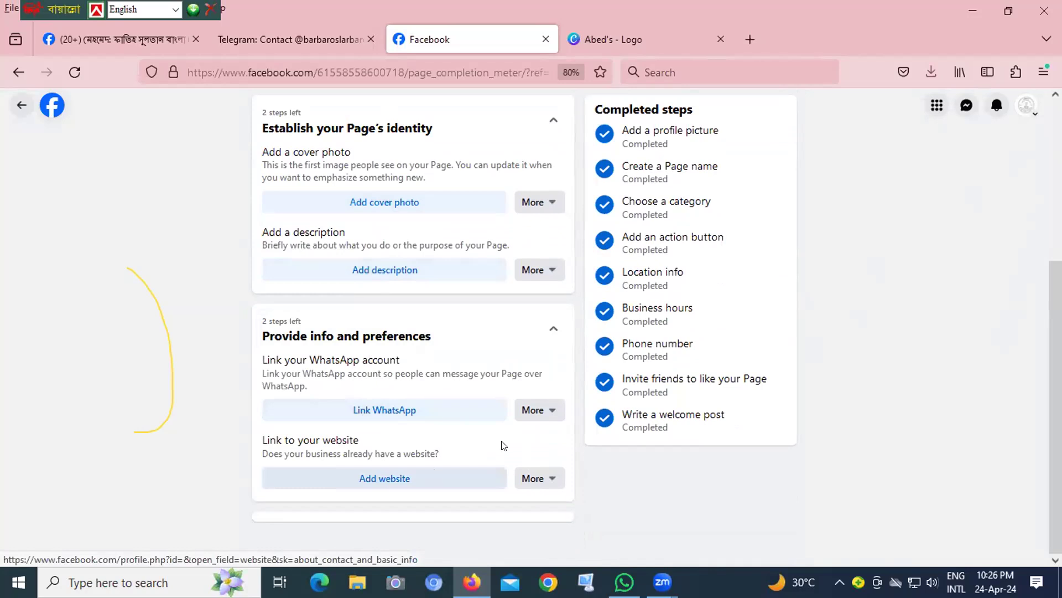
{"action": "left_click_drag", "start_coordinate": [1055, 362], "coordinate": [1056, 202]}
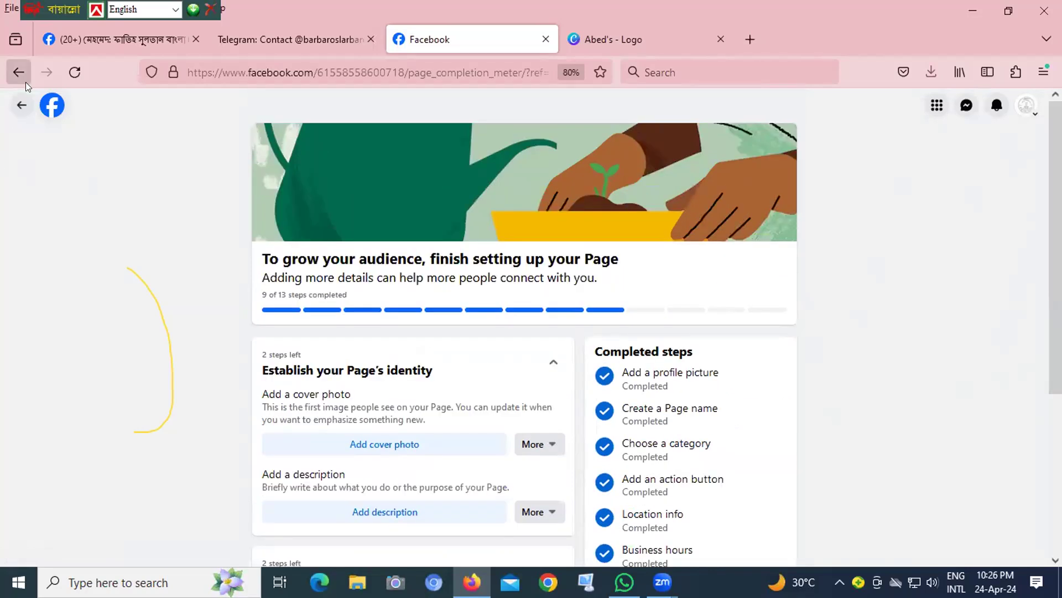
{"action": "left_click", "coordinate": [13, 106]}
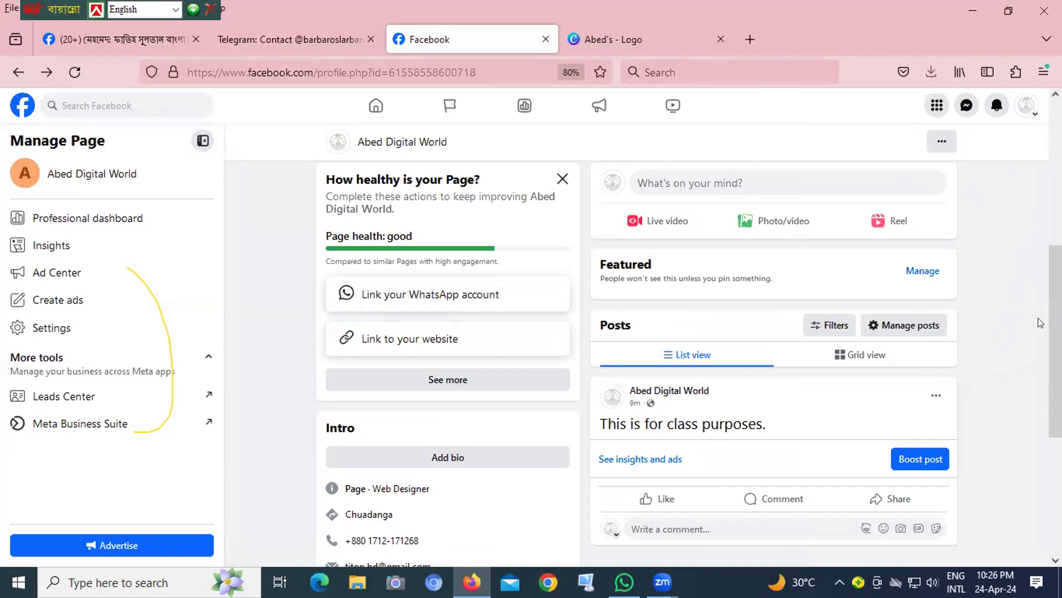
{"action": "scroll", "coordinate": [1055, 340], "scroll_direction": "up", "scroll_amount": 5}
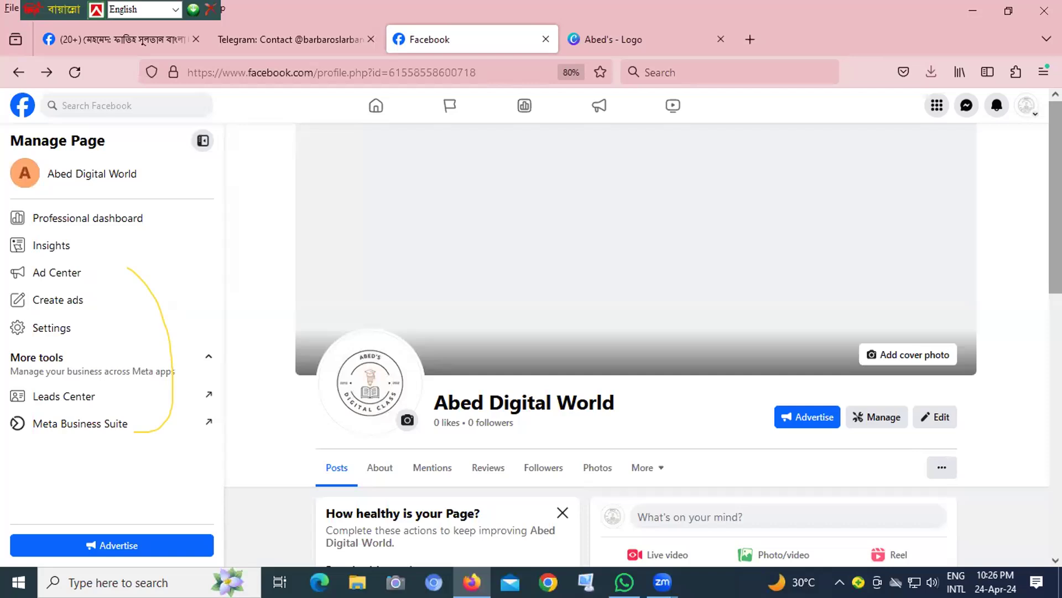
{"action": "scroll", "coordinate": [1040, 260], "scroll_direction": "down", "scroll_amount": 2}
{"action": "scroll", "coordinate": [1039, 294], "scroll_direction": "down", "scroll_amount": 1}
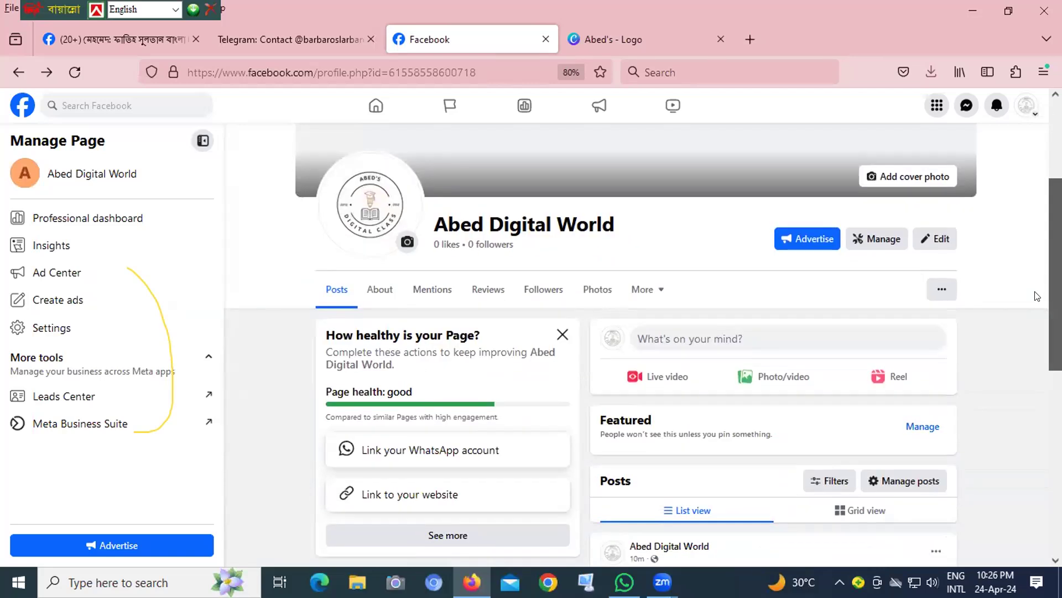
{"action": "scroll", "coordinate": [1026, 314], "scroll_direction": "down", "scroll_amount": 2}
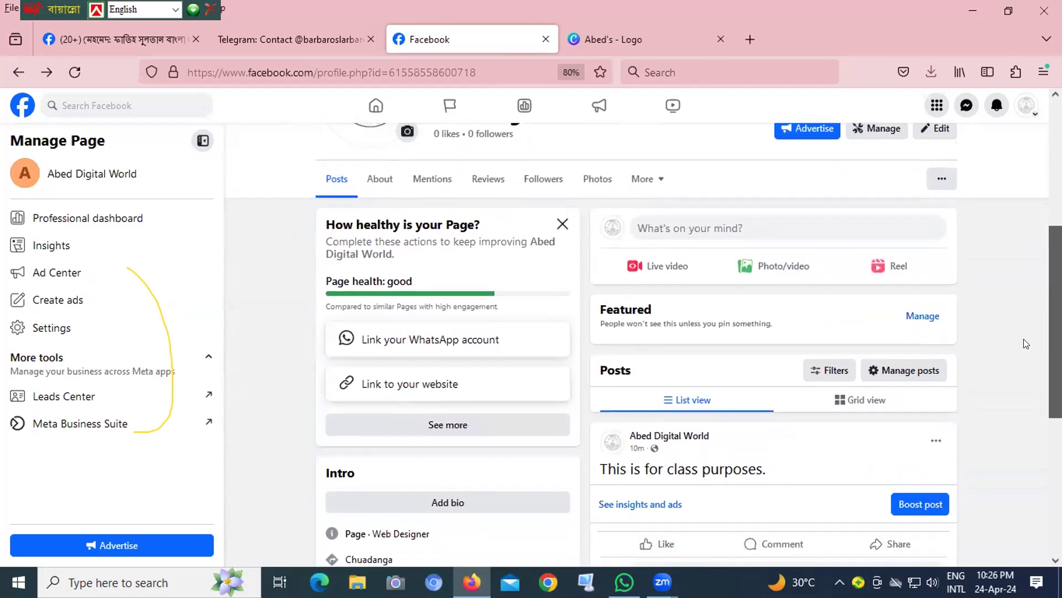
{"action": "scroll", "coordinate": [1022, 342], "scroll_direction": "down", "scroll_amount": 2}
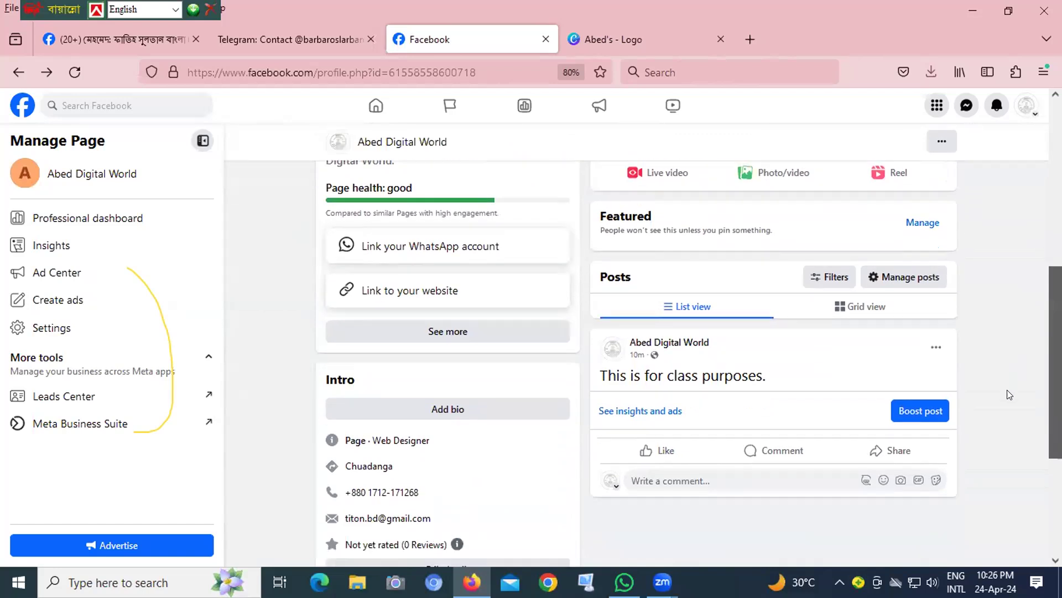
{"action": "scroll", "coordinate": [1007, 404], "scroll_direction": "down", "scroll_amount": 2}
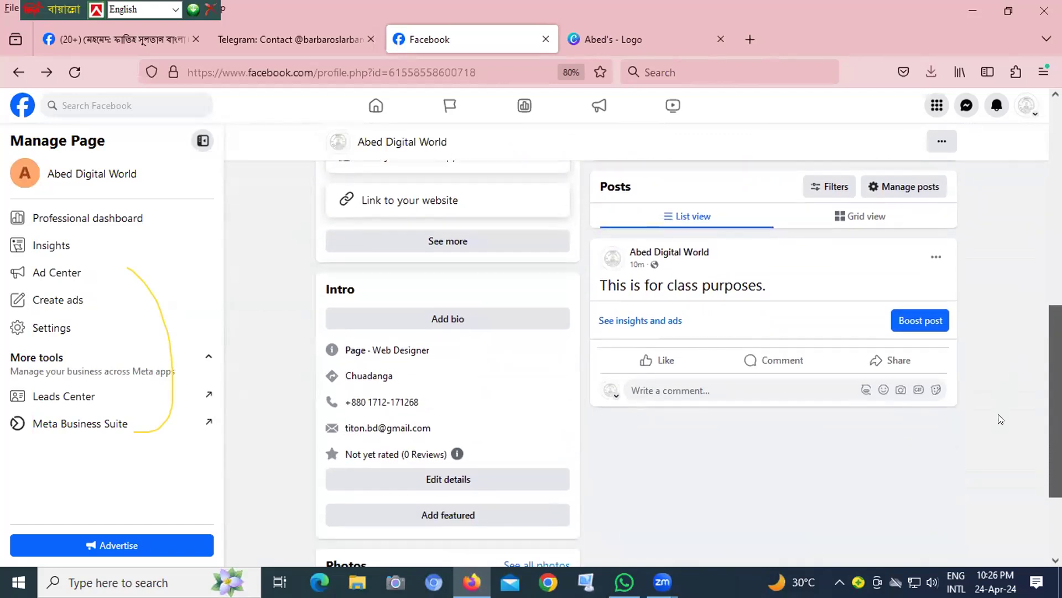
{"action": "scroll", "coordinate": [1021, 352], "scroll_direction": "up", "scroll_amount": 5}
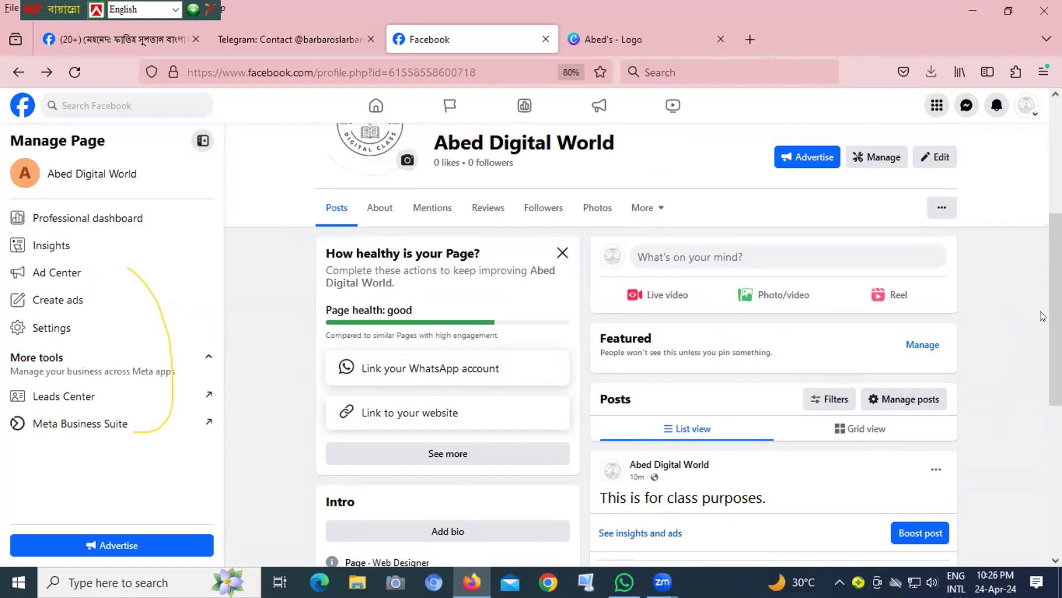
{"action": "left_click_drag", "start_coordinate": [1055, 309], "coordinate": [1056, 210]}
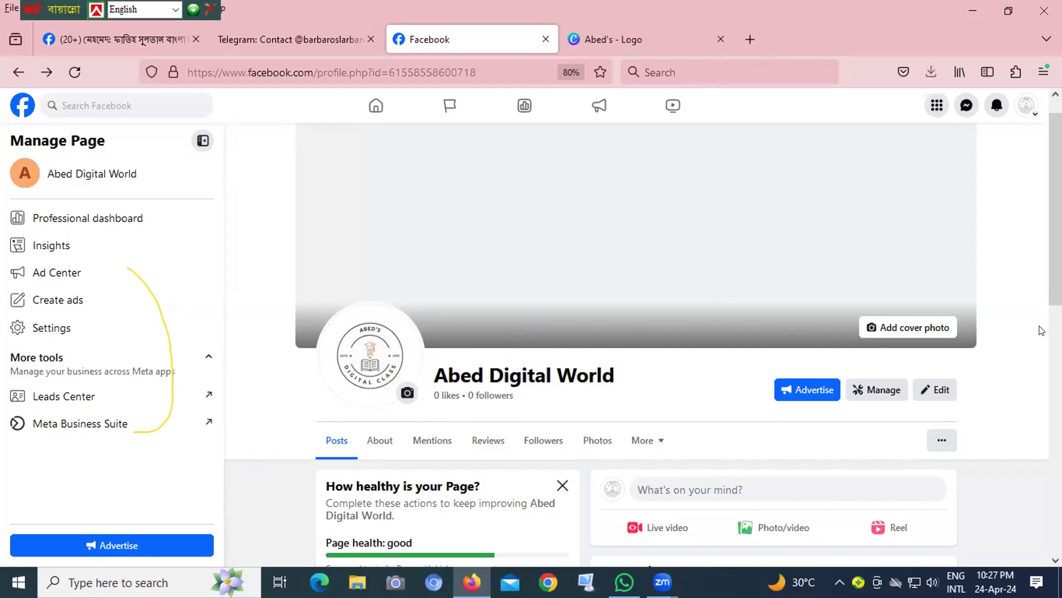
- Open the Page's professional dashboard and look through its insights, audience, tools and help sections
{"action": "left_click", "coordinate": [877, 391]}
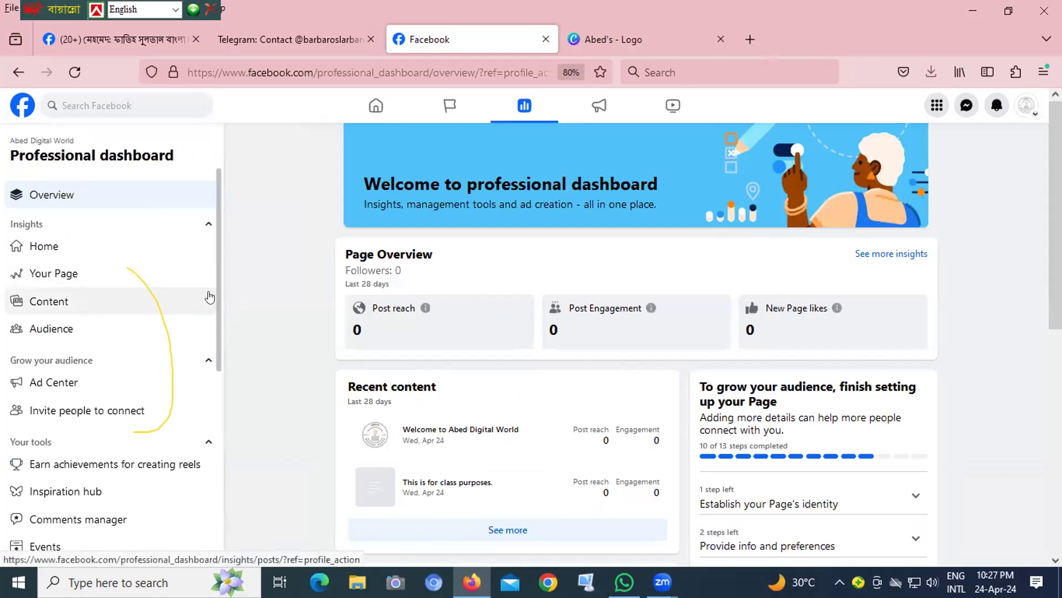
{"action": "scroll", "coordinate": [208, 332], "scroll_direction": "down", "scroll_amount": 3}
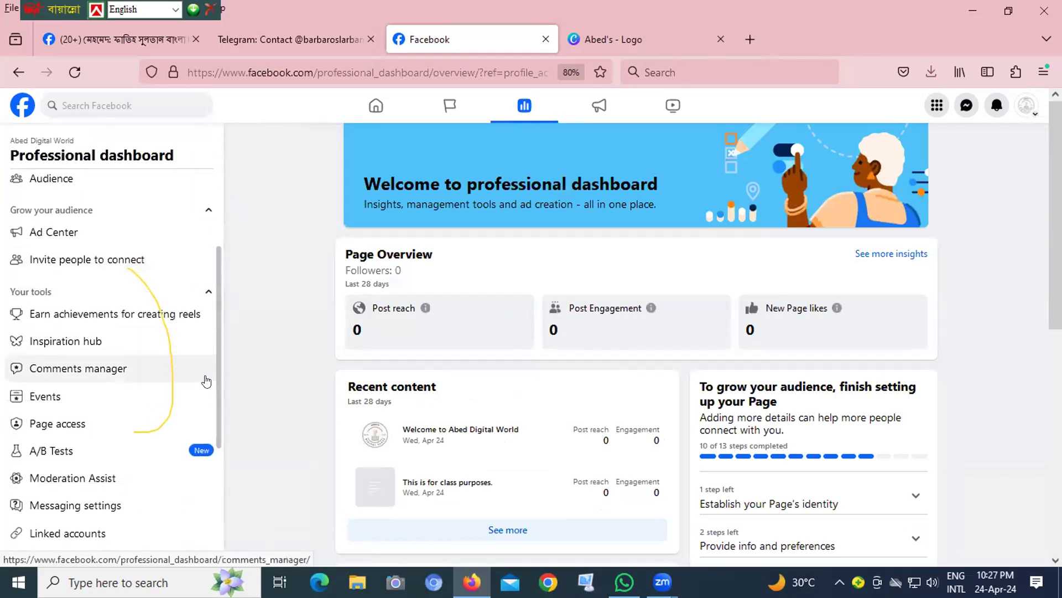
{"action": "scroll", "coordinate": [207, 380], "scroll_direction": "down", "scroll_amount": 1}
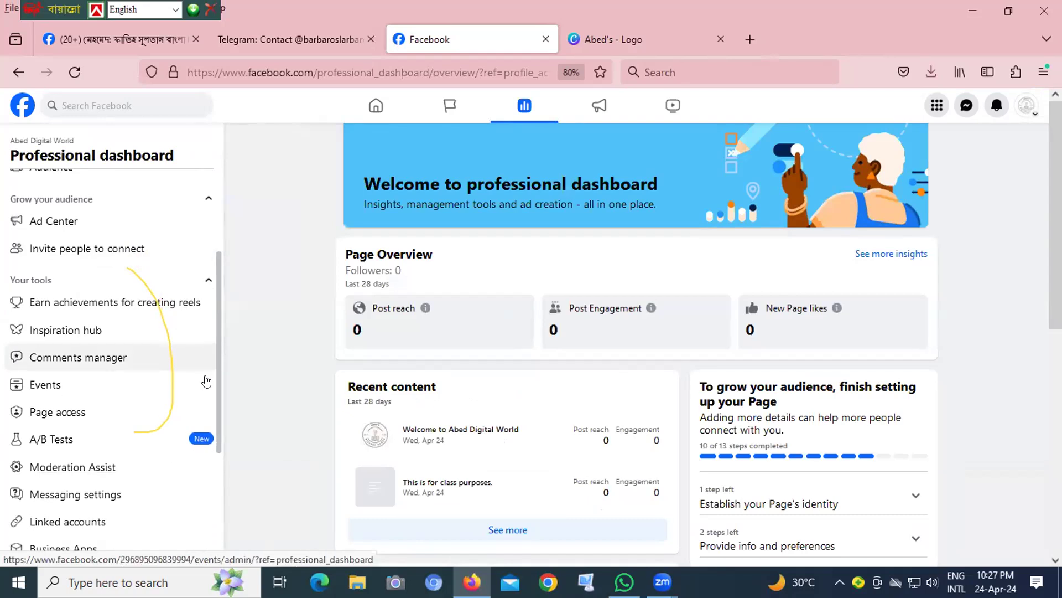
{"action": "scroll", "coordinate": [209, 382], "scroll_direction": "down", "scroll_amount": 2}
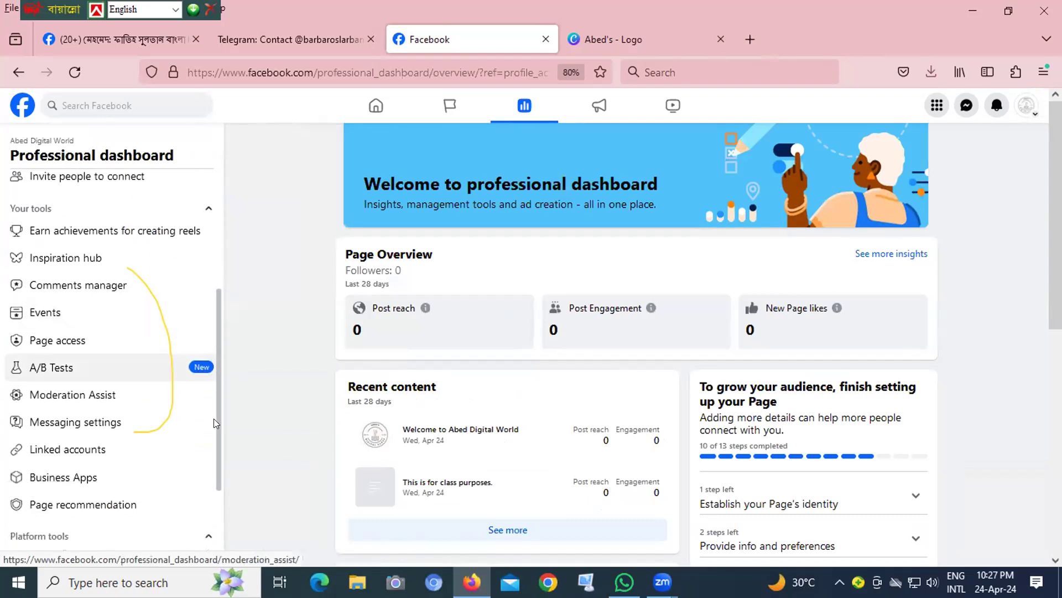
{"action": "scroll", "coordinate": [213, 426], "scroll_direction": "down", "scroll_amount": 1}
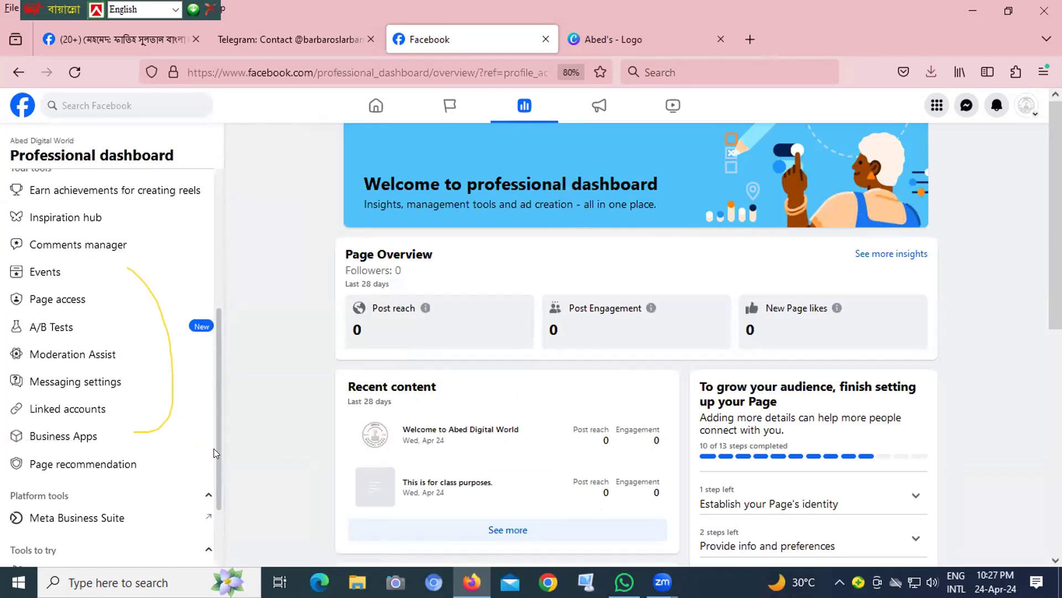
{"action": "scroll", "coordinate": [213, 453], "scroll_direction": "down", "scroll_amount": 3}
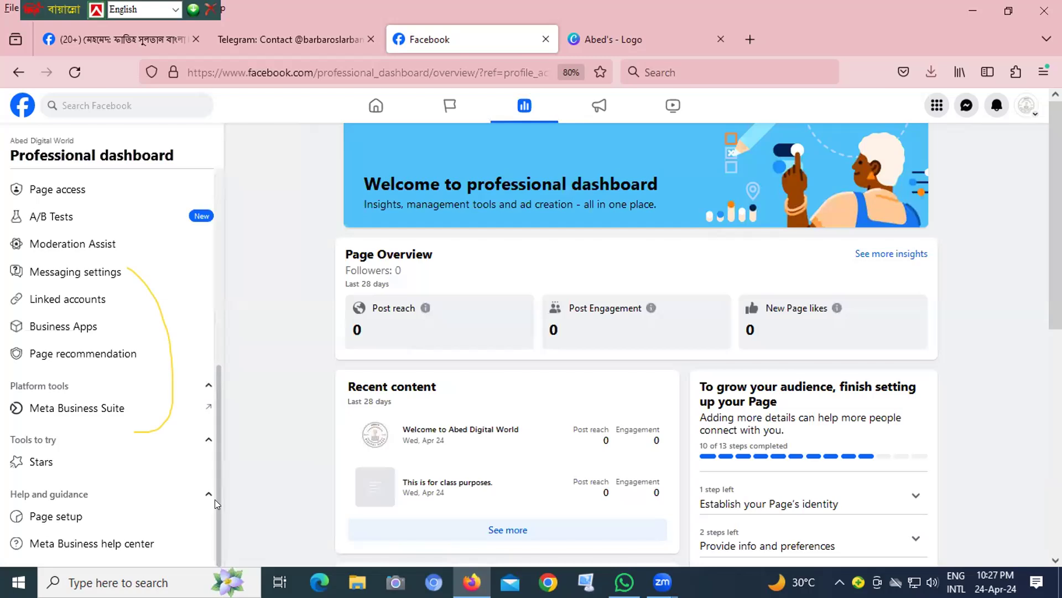
{"action": "scroll", "coordinate": [215, 492], "scroll_direction": "up", "scroll_amount": 2}
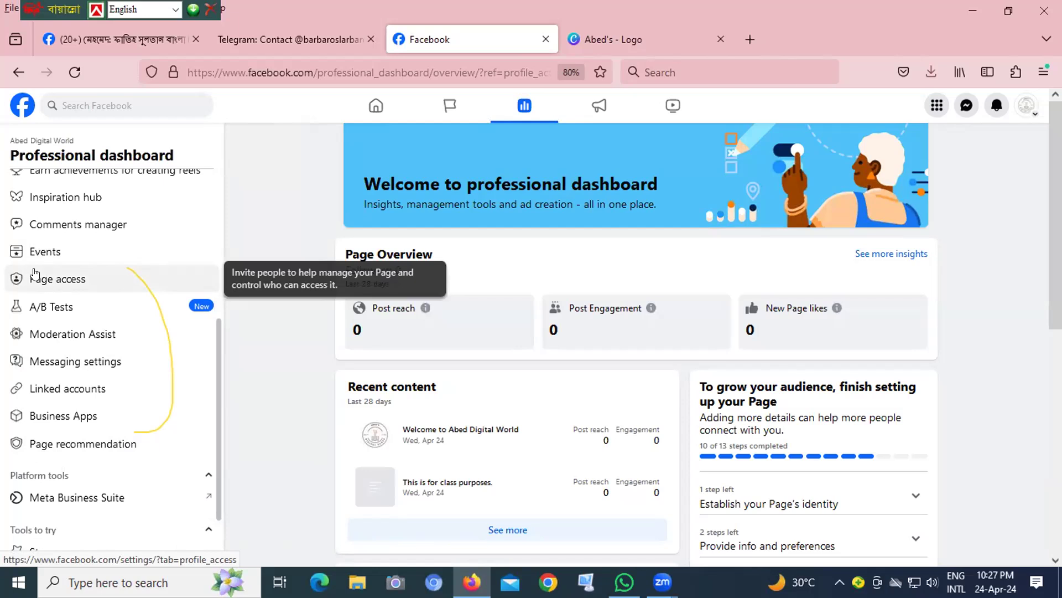
- Open Page access, start adding a person with Facebook access, and search for and select the new manager by name
{"action": "left_click", "coordinate": [33, 281]}
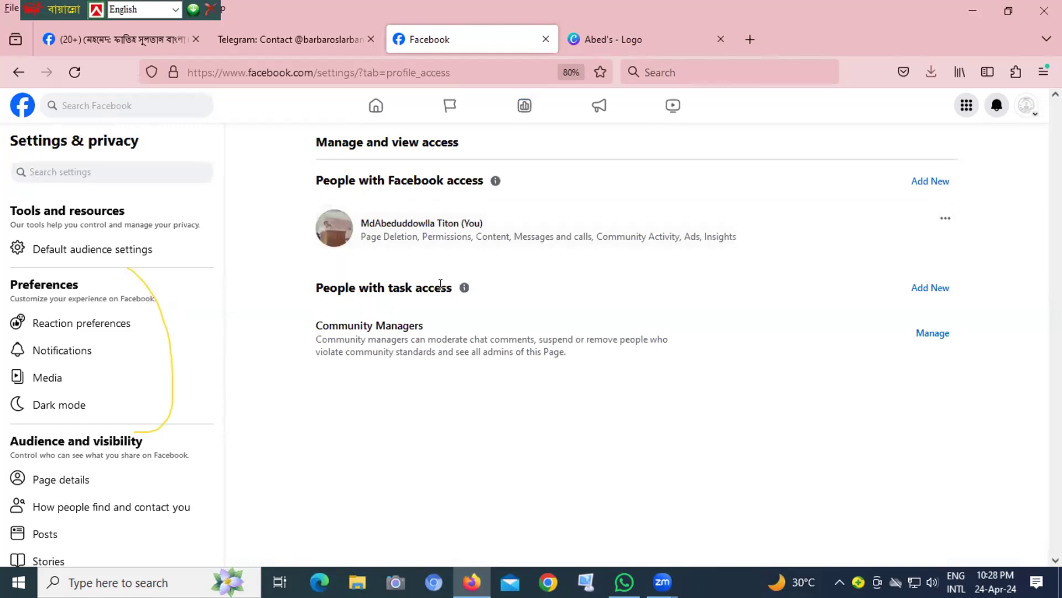
{"action": "left_click", "coordinate": [919, 182]}
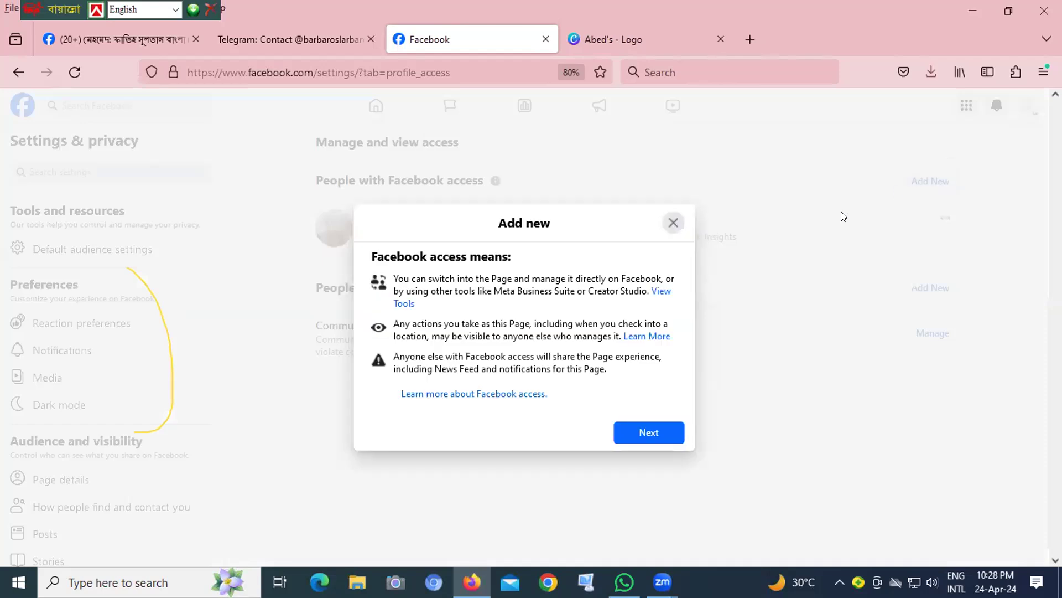
{"action": "left_click", "coordinate": [646, 434]}
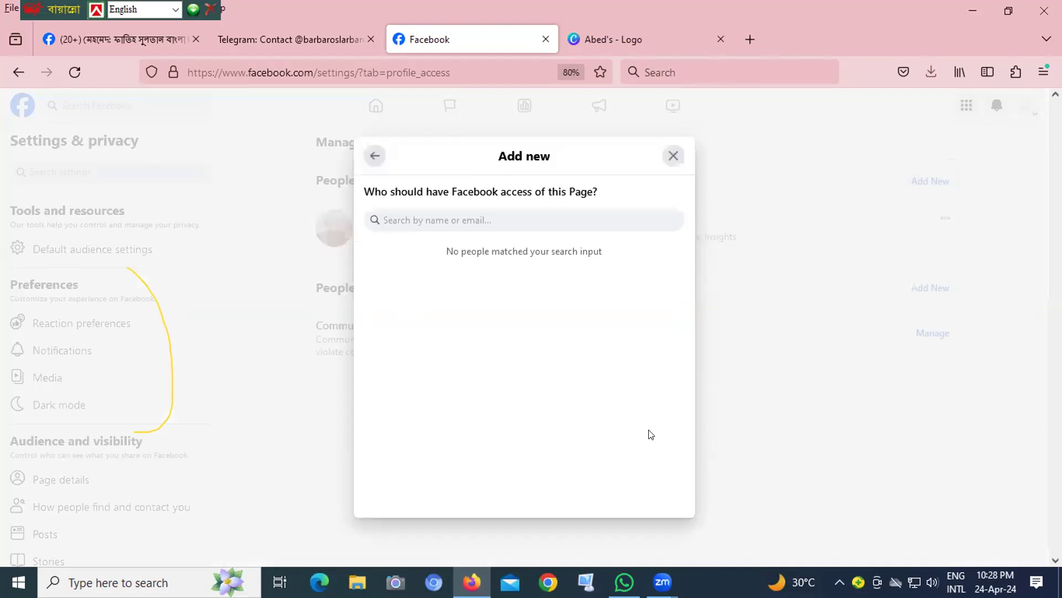
{"action": "left_click", "coordinate": [398, 217]}
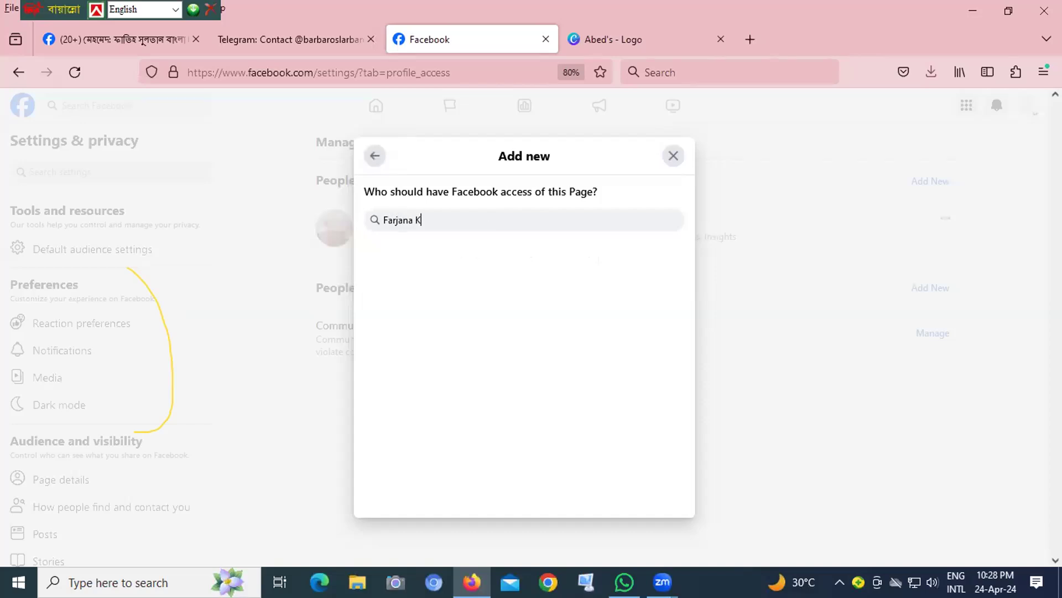
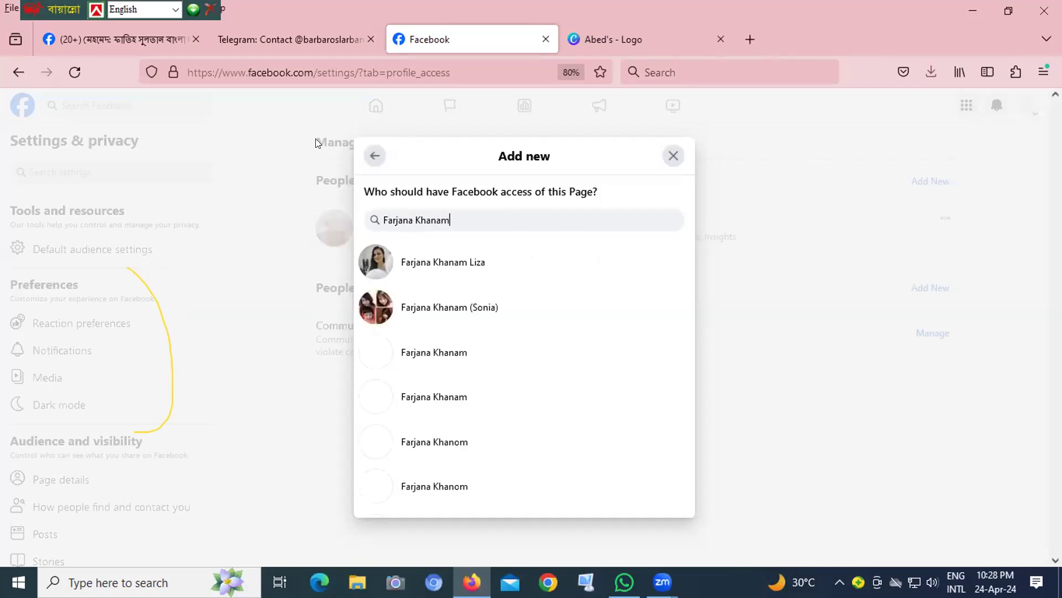
{"action": "left_click", "coordinate": [419, 263]}
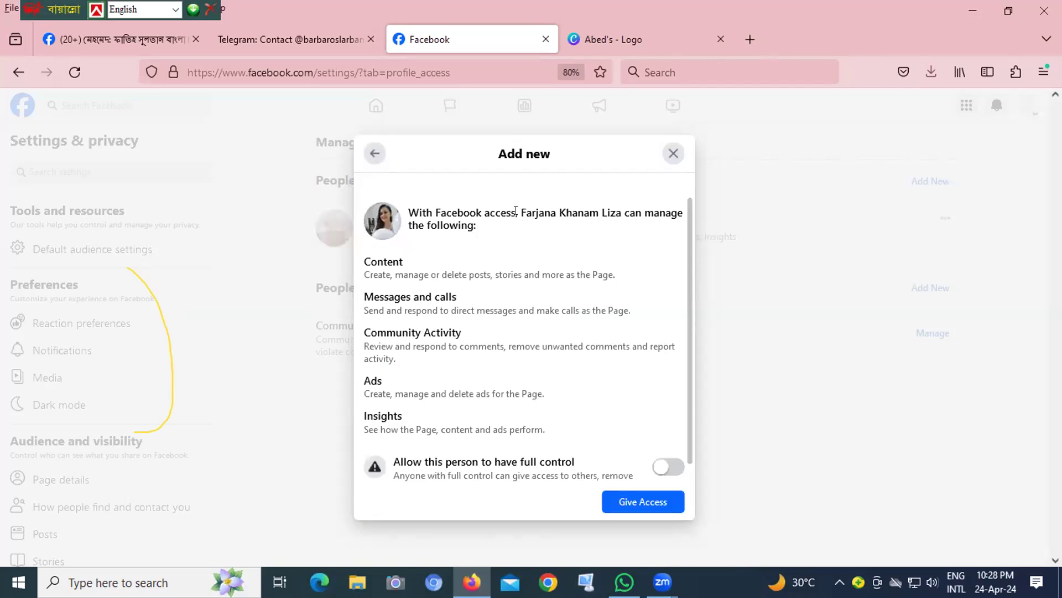
- Allow the selected person to have full control of the Page and give the access
{"action": "left_click_drag", "start_coordinate": [519, 209], "coordinate": [614, 213]}
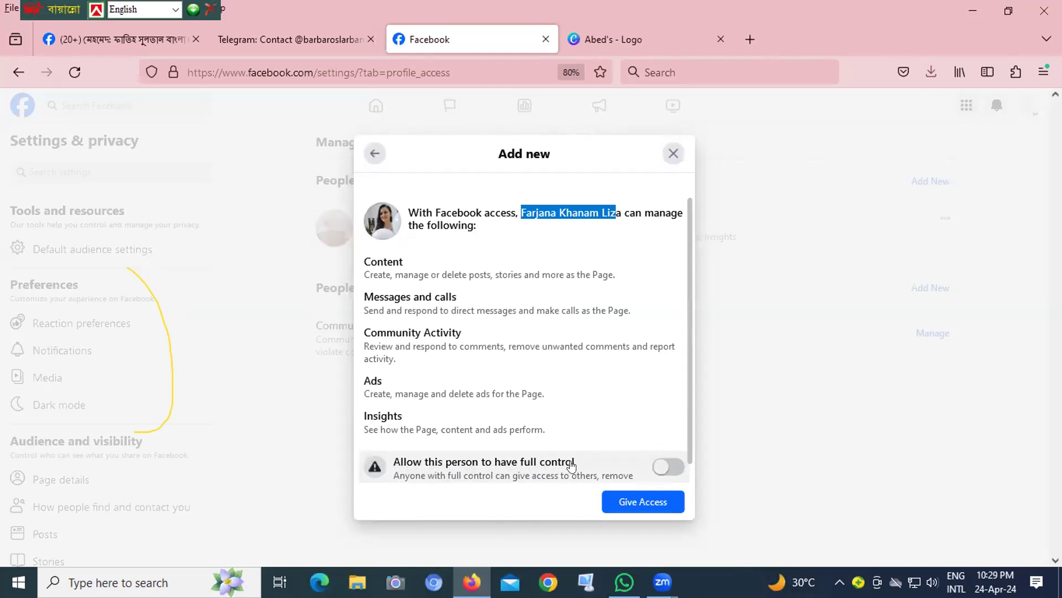
{"action": "left_click", "coordinate": [665, 467]}
{"action": "left_click", "coordinate": [642, 507]}
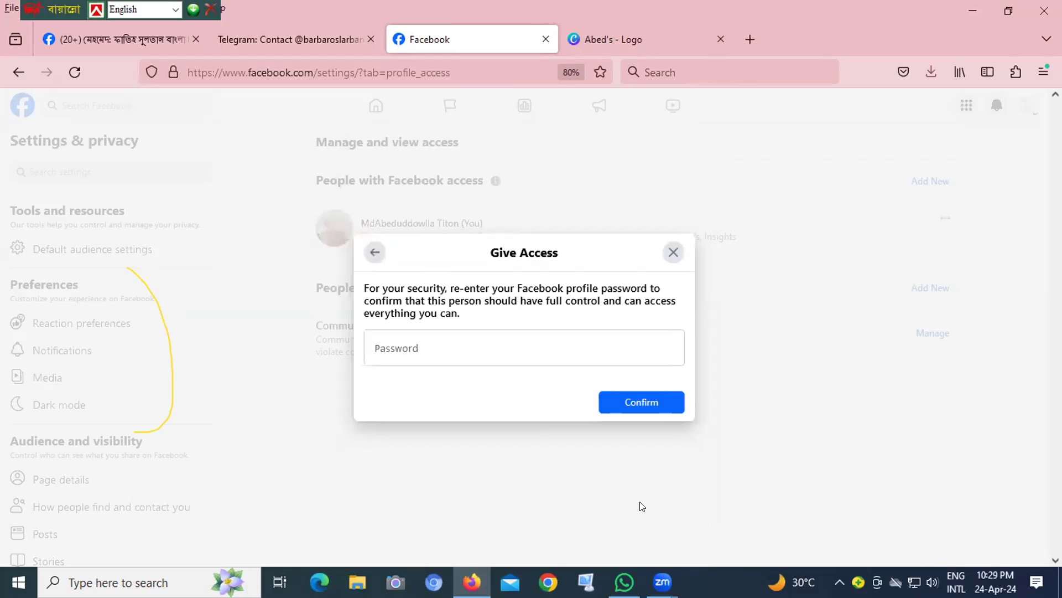
- Enter the Facebook profile password, check it, confirm the full-control access and dismiss the browser's saved-password prompt
{"action": "left_click", "coordinate": [397, 347]}
{"action": "type", "text": "••"}
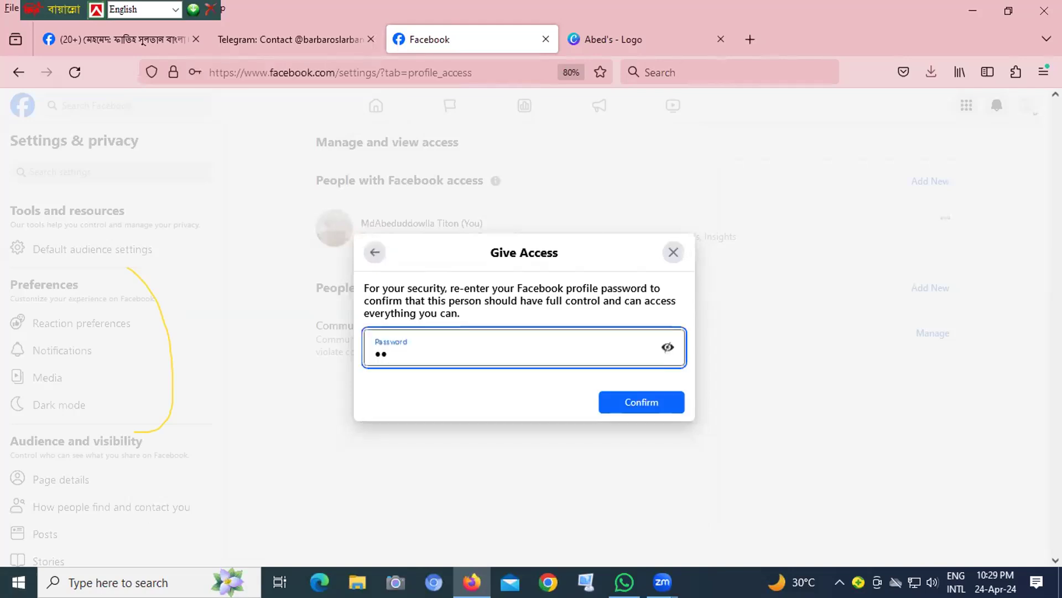
{"action": "type", "text": "•••••••••••••"}
{"action": "left_click", "coordinate": [667, 347]}
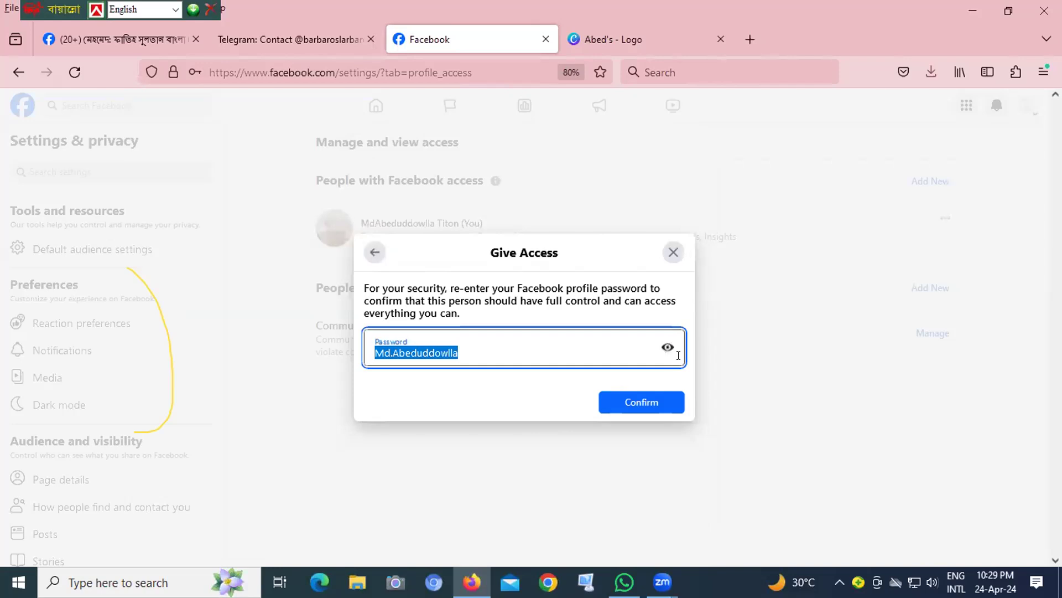
{"action": "left_click", "coordinate": [667, 347]}
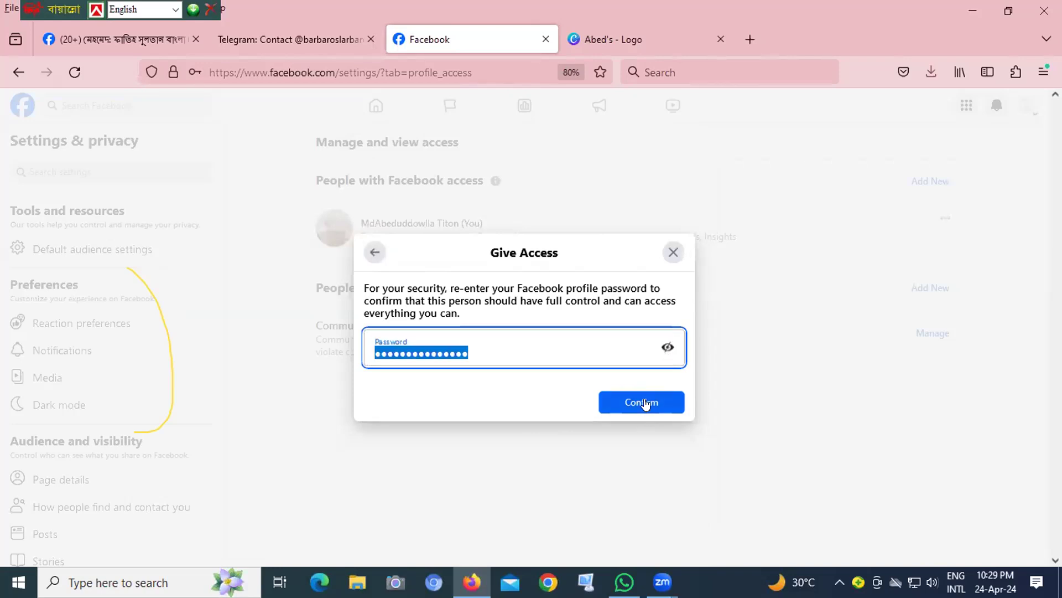
{"action": "left_click", "coordinate": [644, 402]}
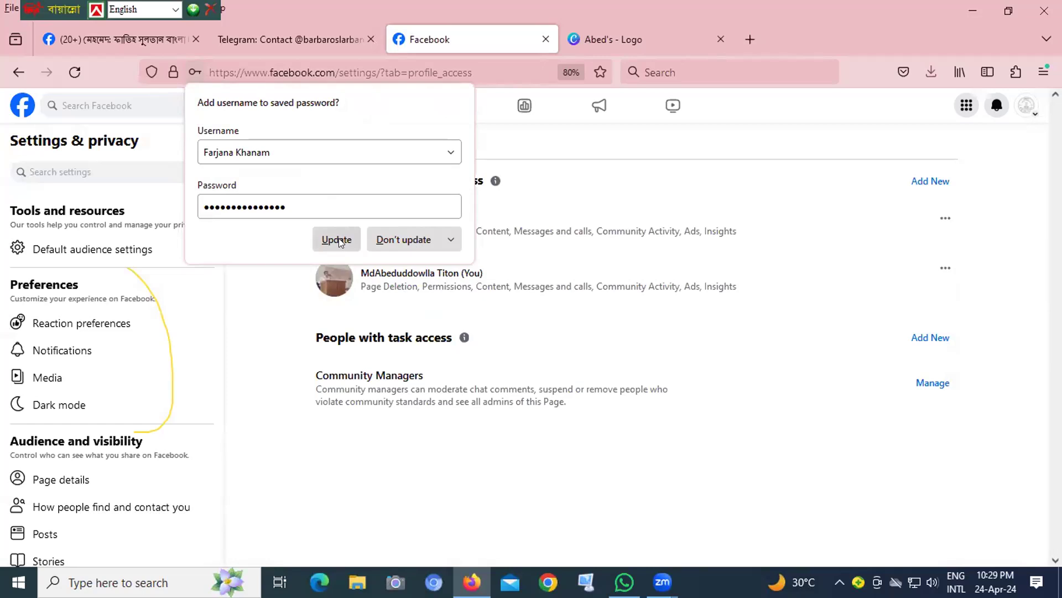
{"action": "left_click", "coordinate": [636, 318]}
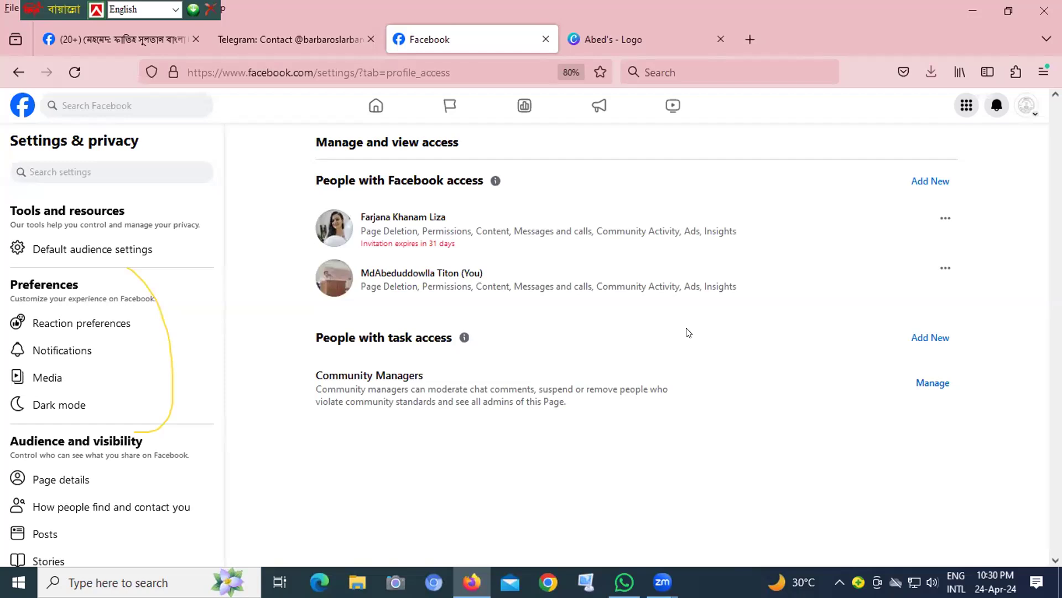
- View the access options for the Page owner and return to the Abed Digital World Page profile
{"action": "left_click", "coordinate": [944, 268]}
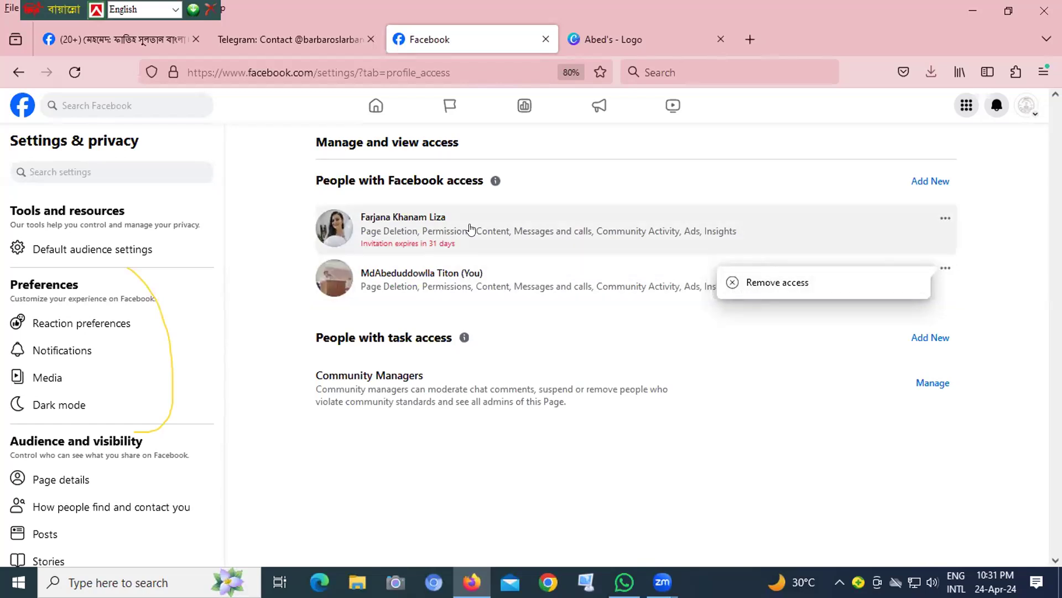
{"action": "left_click", "coordinate": [18, 73]}
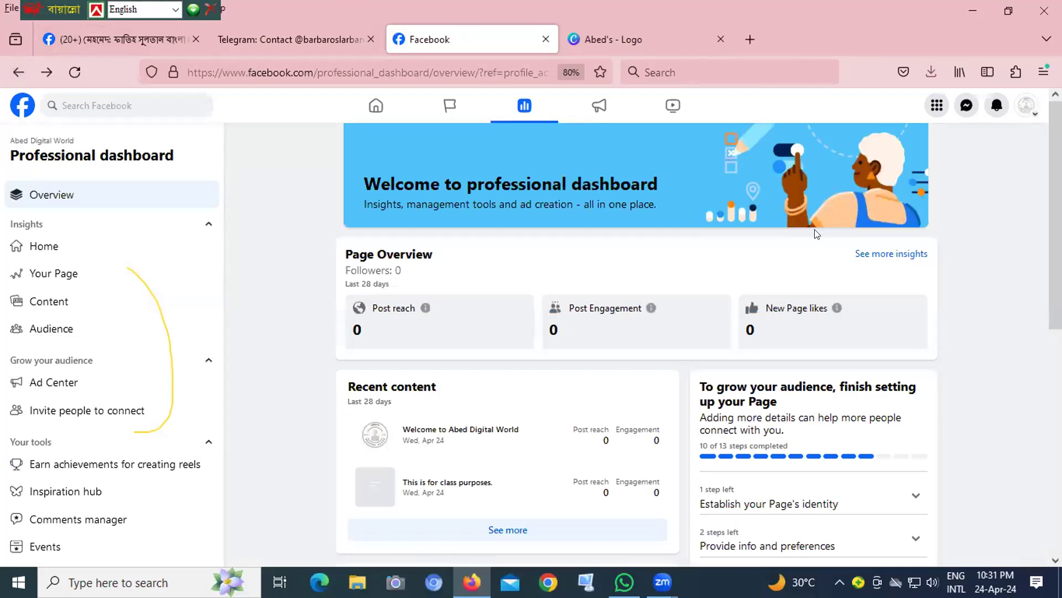
{"action": "left_click", "coordinate": [1020, 112]}
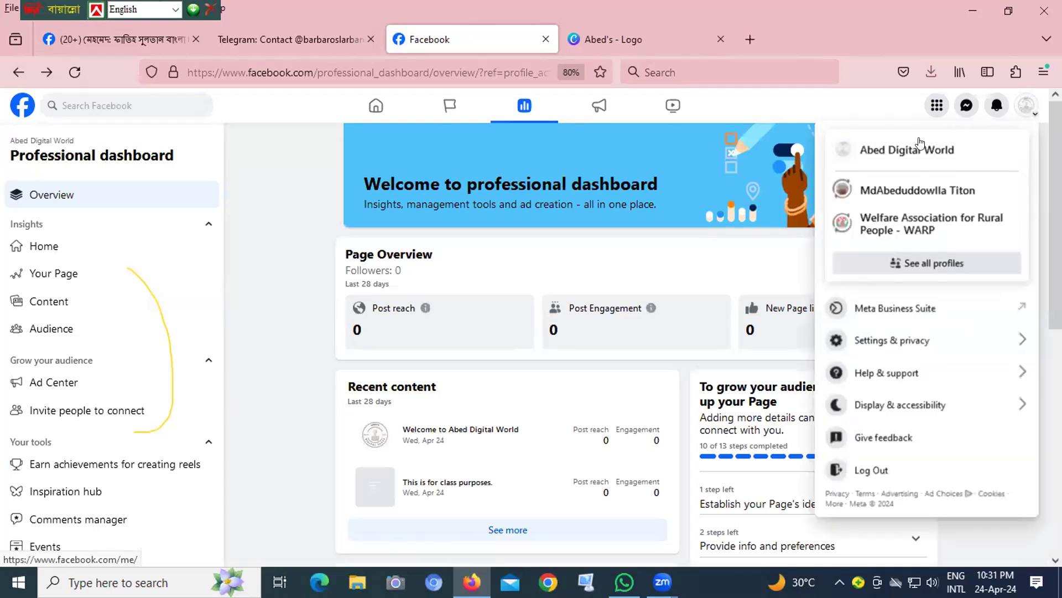
{"action": "left_click", "coordinate": [903, 147]}
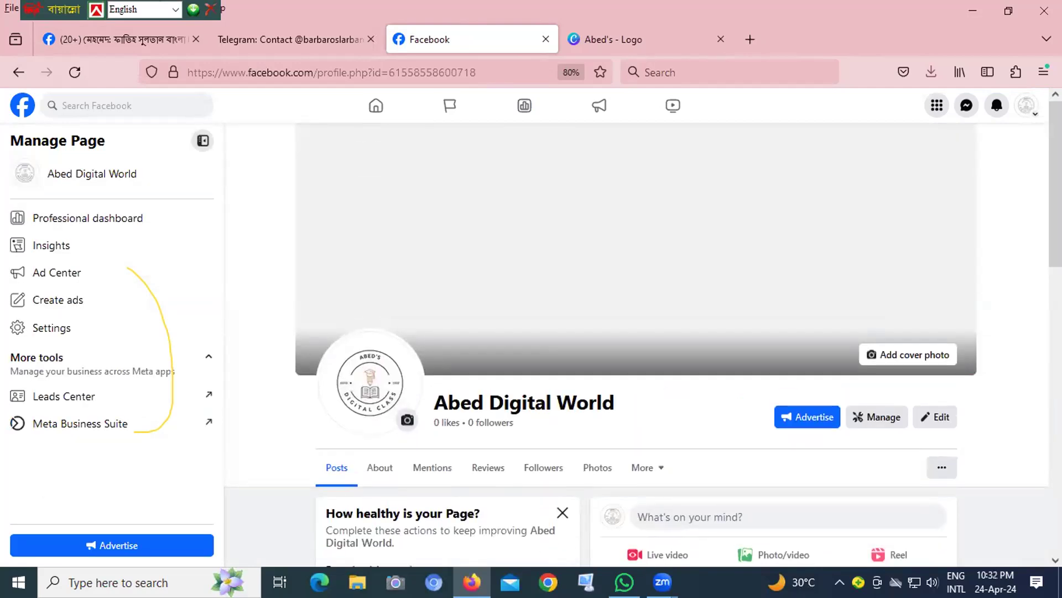
{"action": "scroll", "coordinate": [1040, 215], "scroll_direction": "down", "scroll_amount": 3}
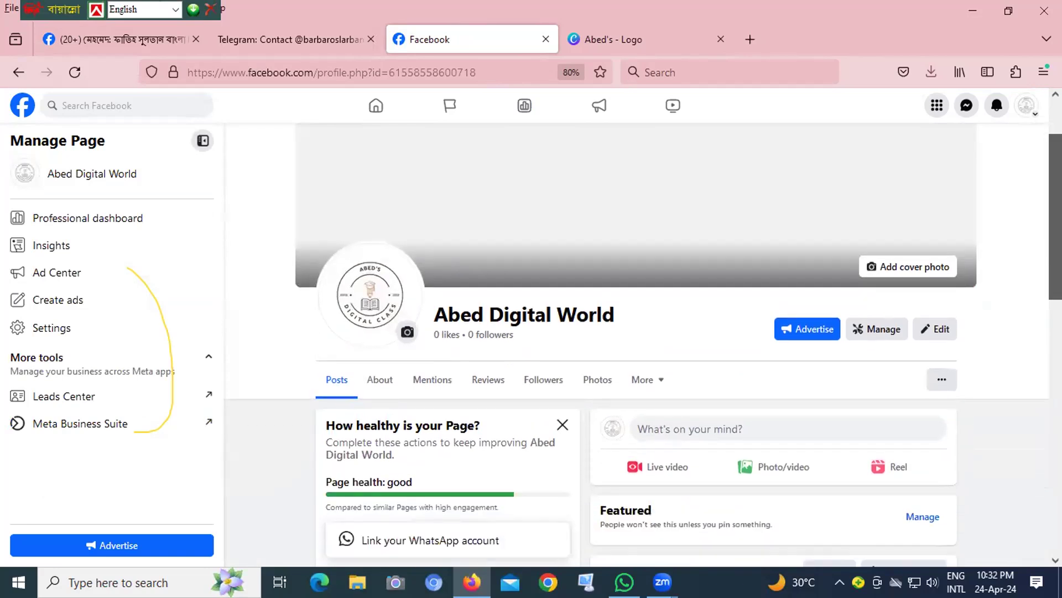